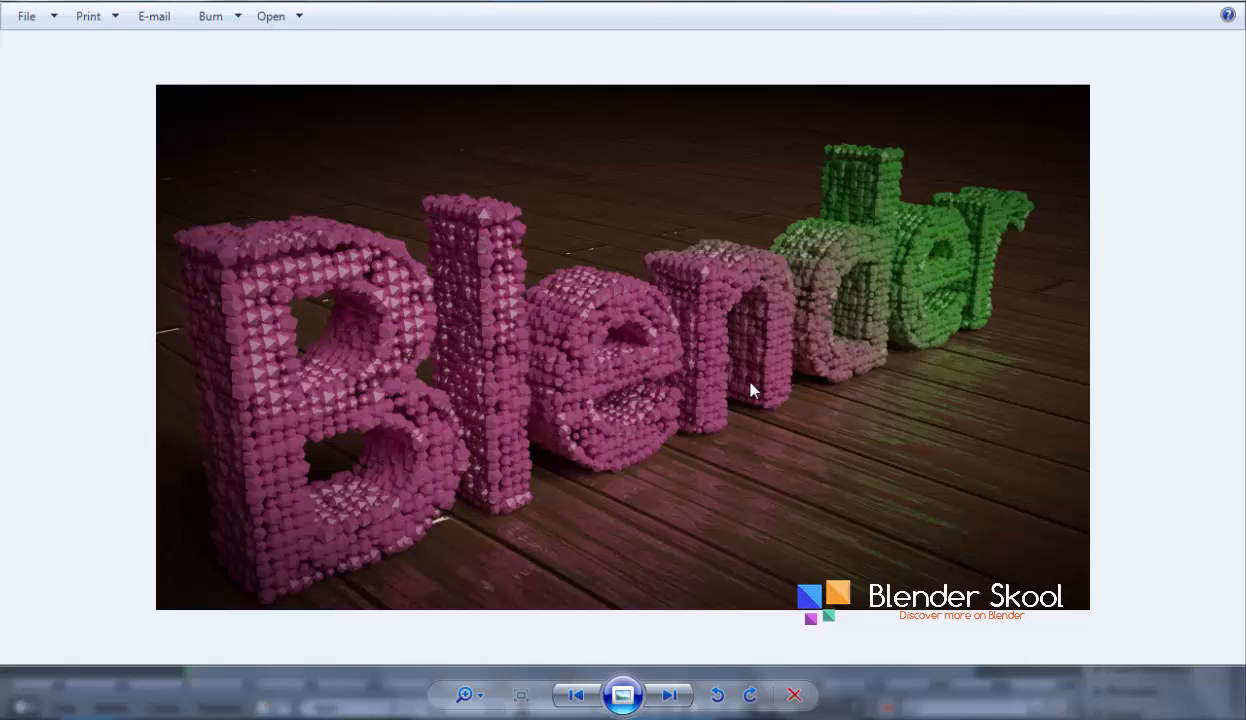
Examine the finished Blender text render image, zooming in and out to study the letters' detail
scroll(925, 332, up, 1)
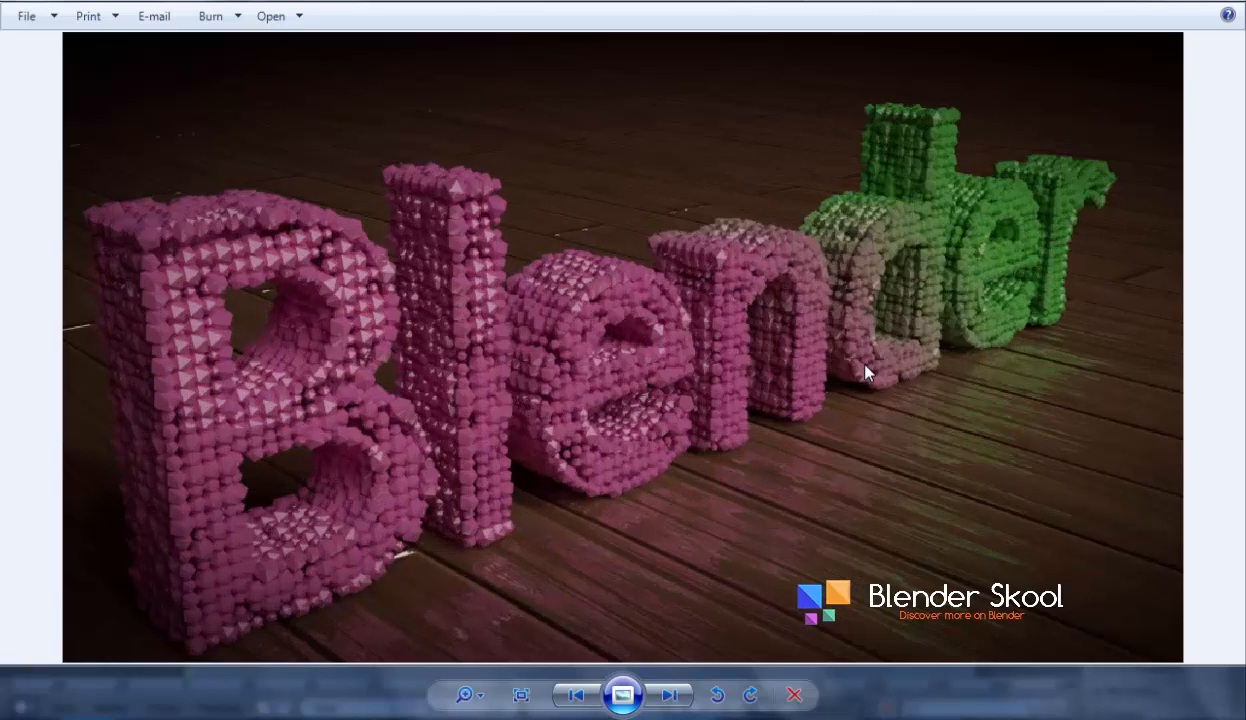
scroll(865, 365, up, 1)
drag(889, 346, 826, 389)
scroll(826, 388, down, 2)
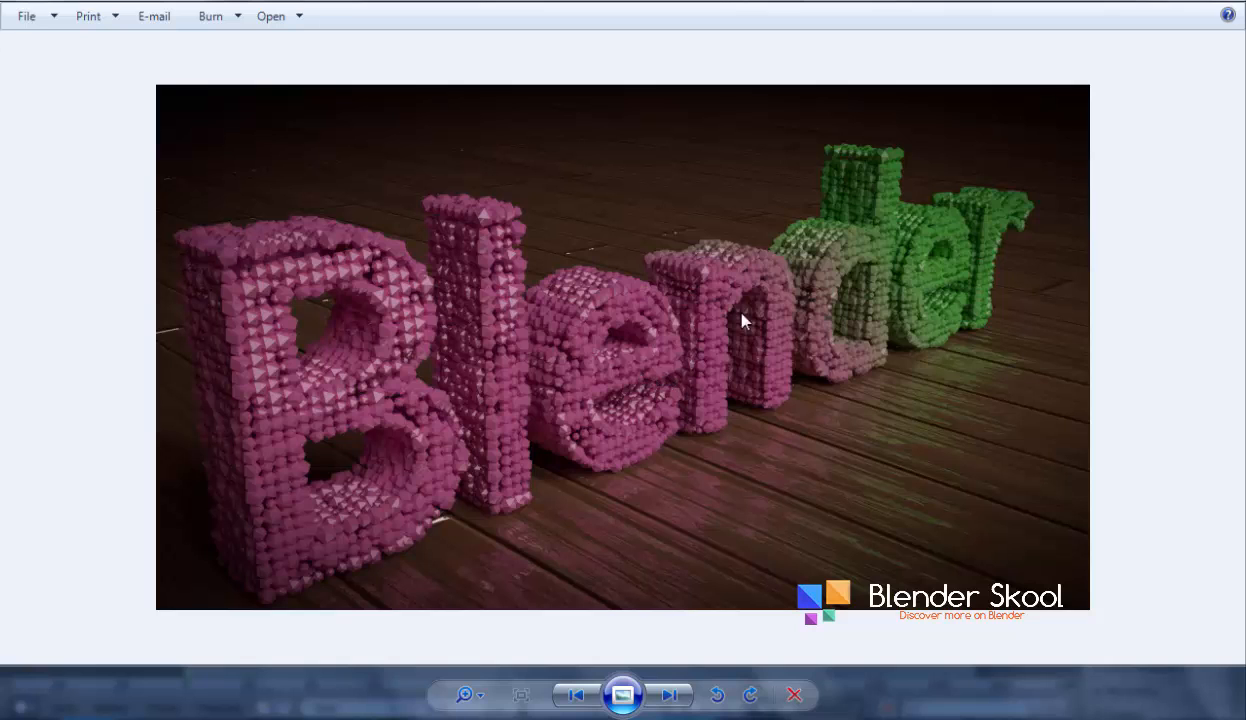
scroll(478, 337, up, 1)
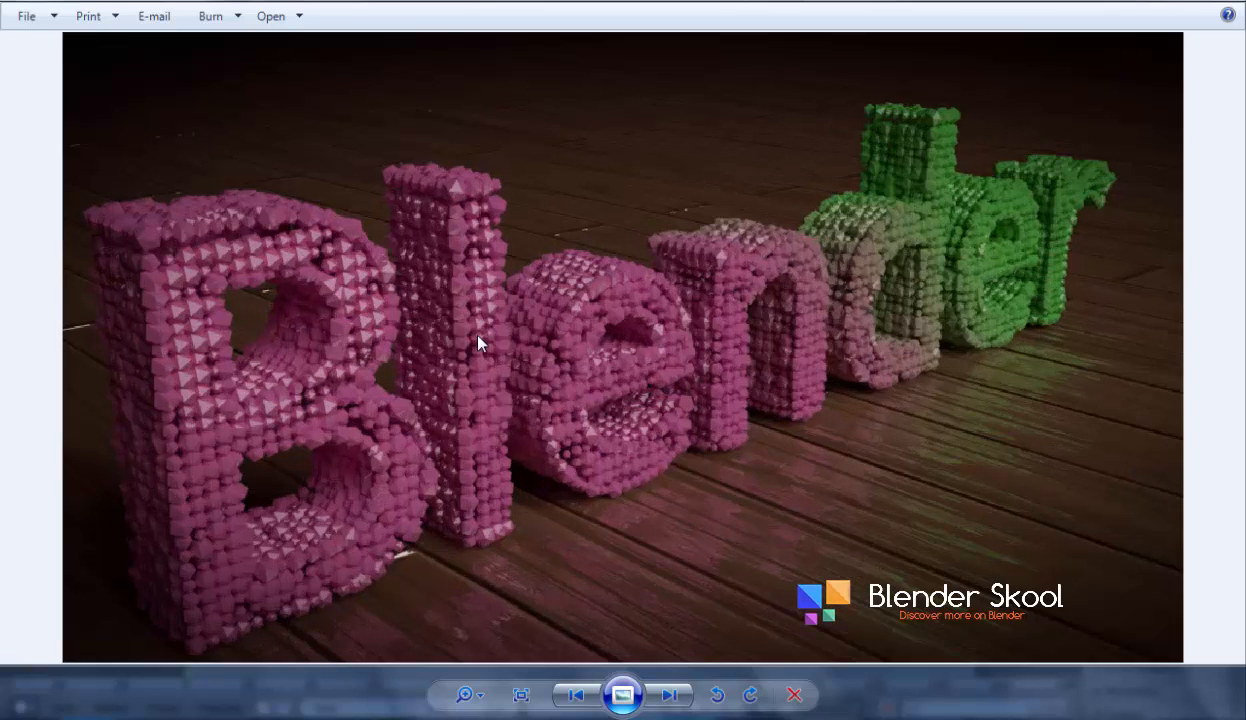
scroll(478, 337, down, 1)
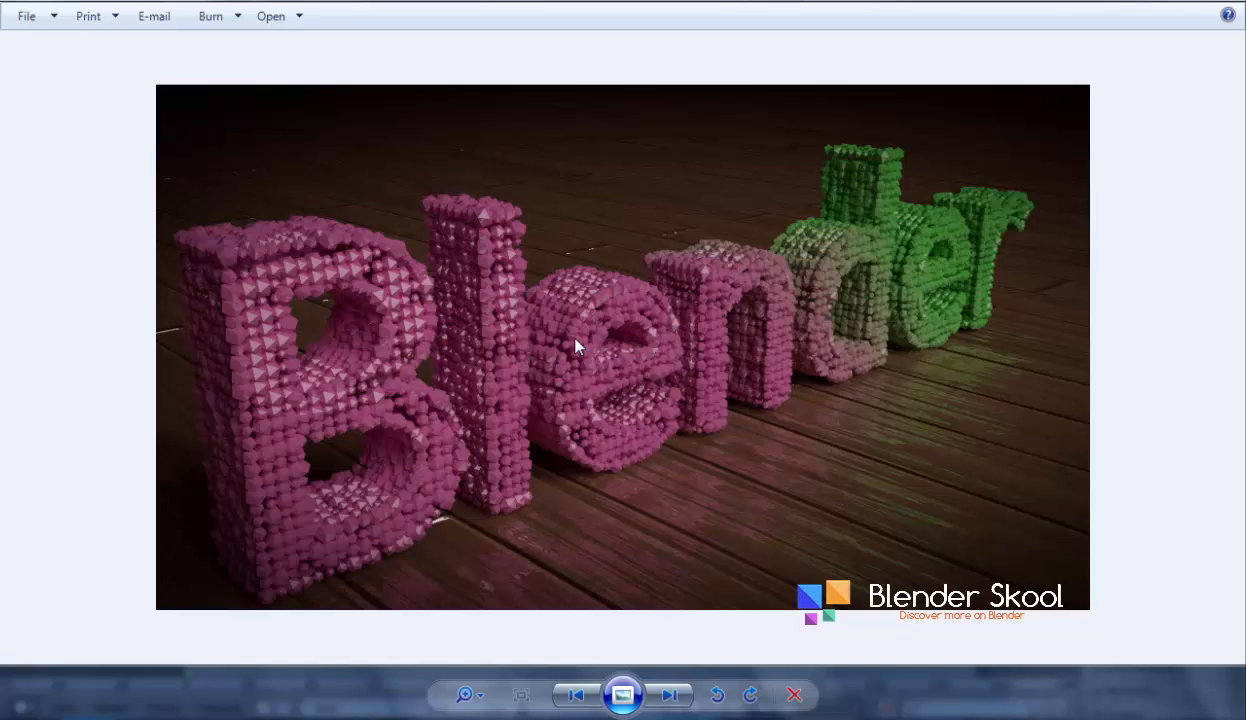
scroll(575, 343, up, 3)
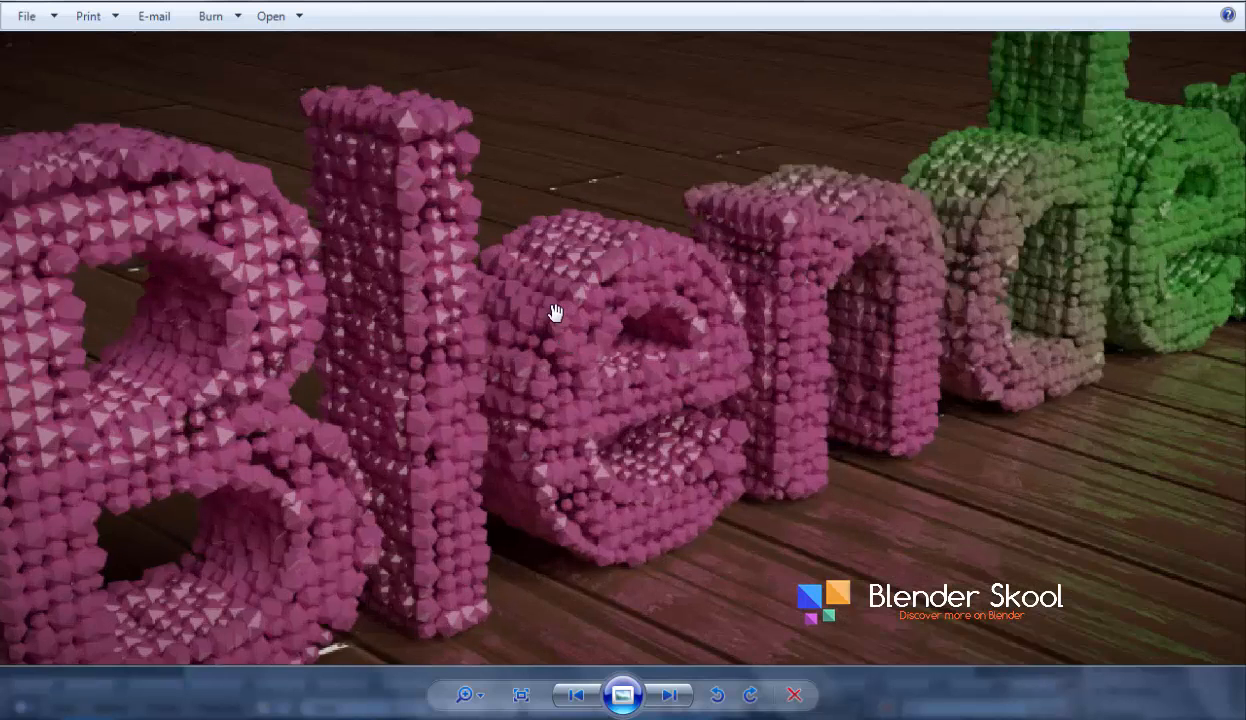
scroll(555, 313, down, 2)
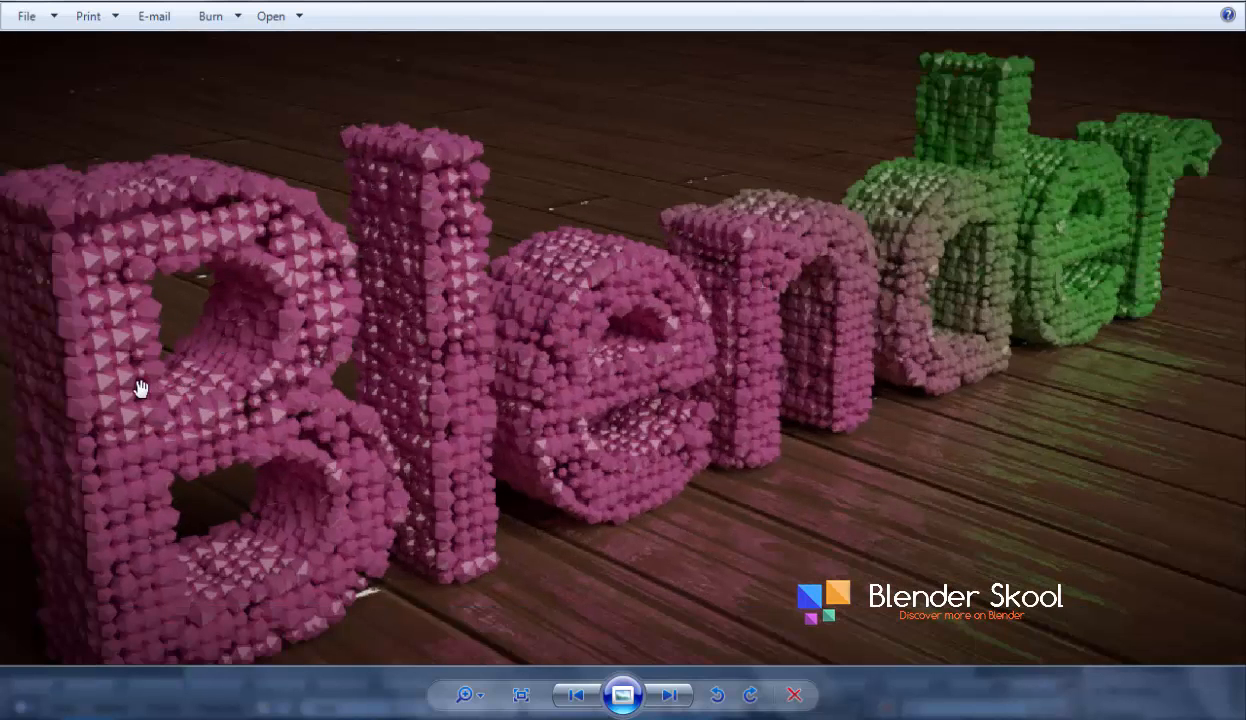
scroll(645, 394, down, 3)
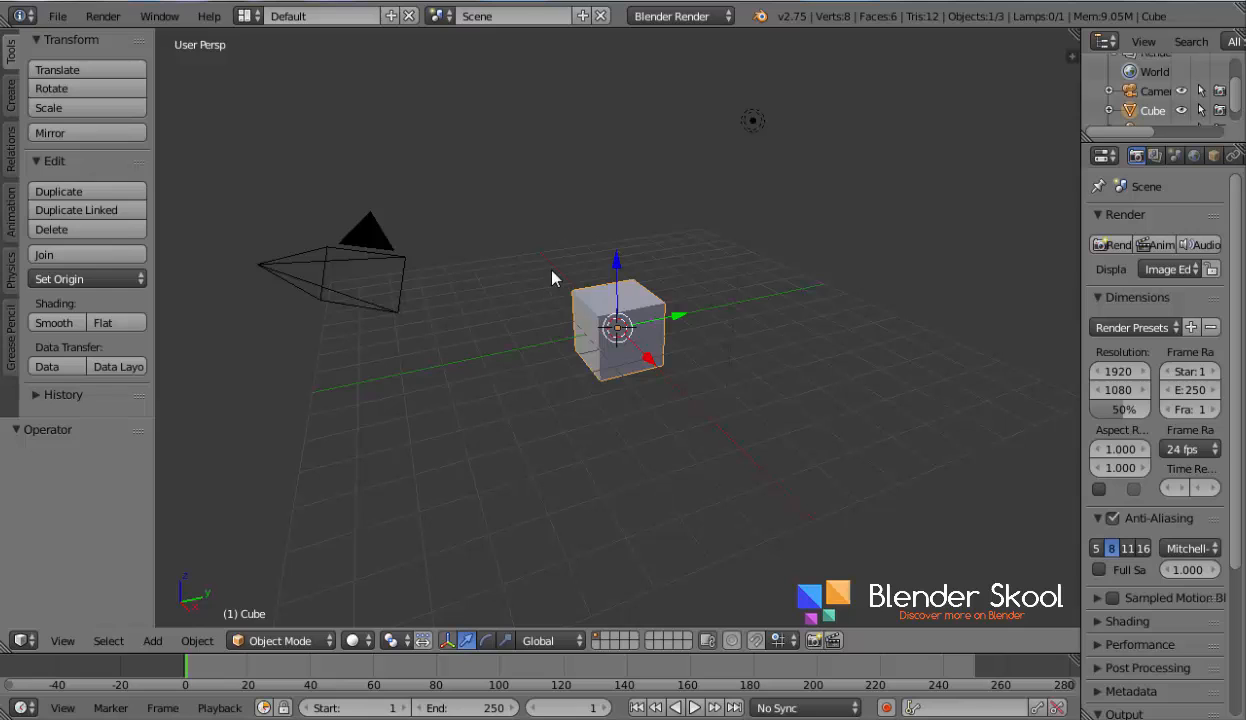
Delete the default cube and add a new text object at the scene centre
key(x)
key(Return)
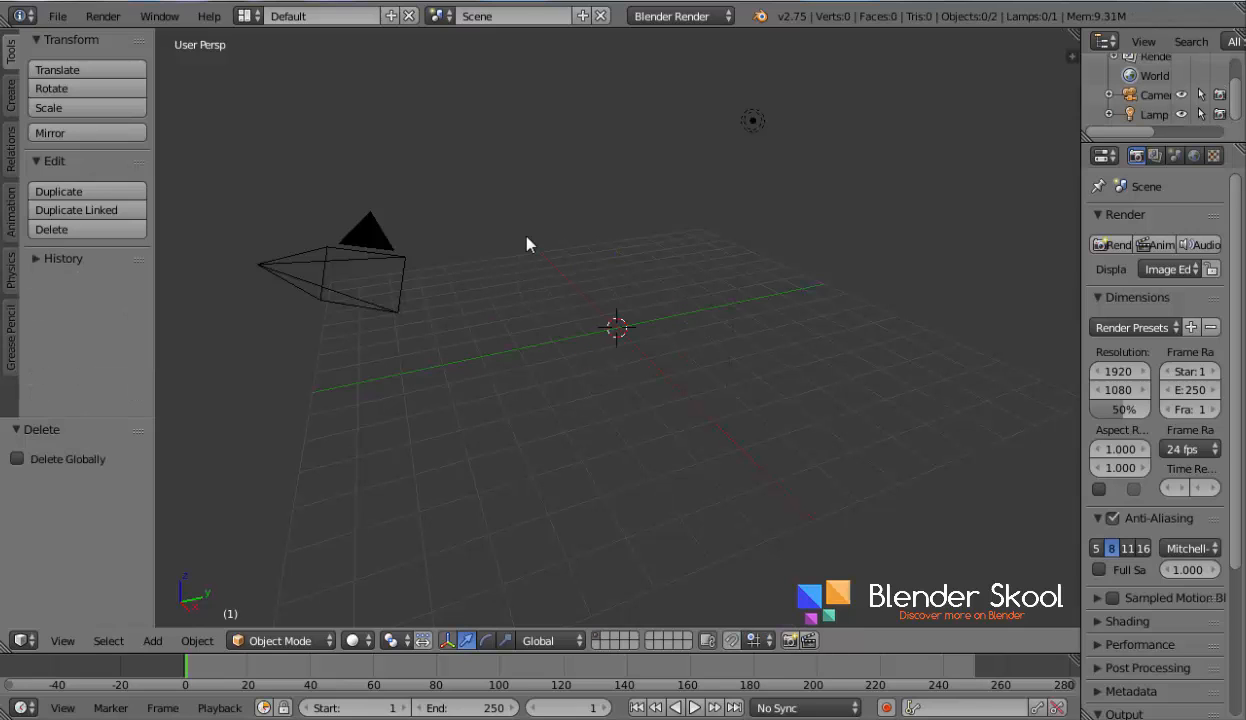
key(shift+a)
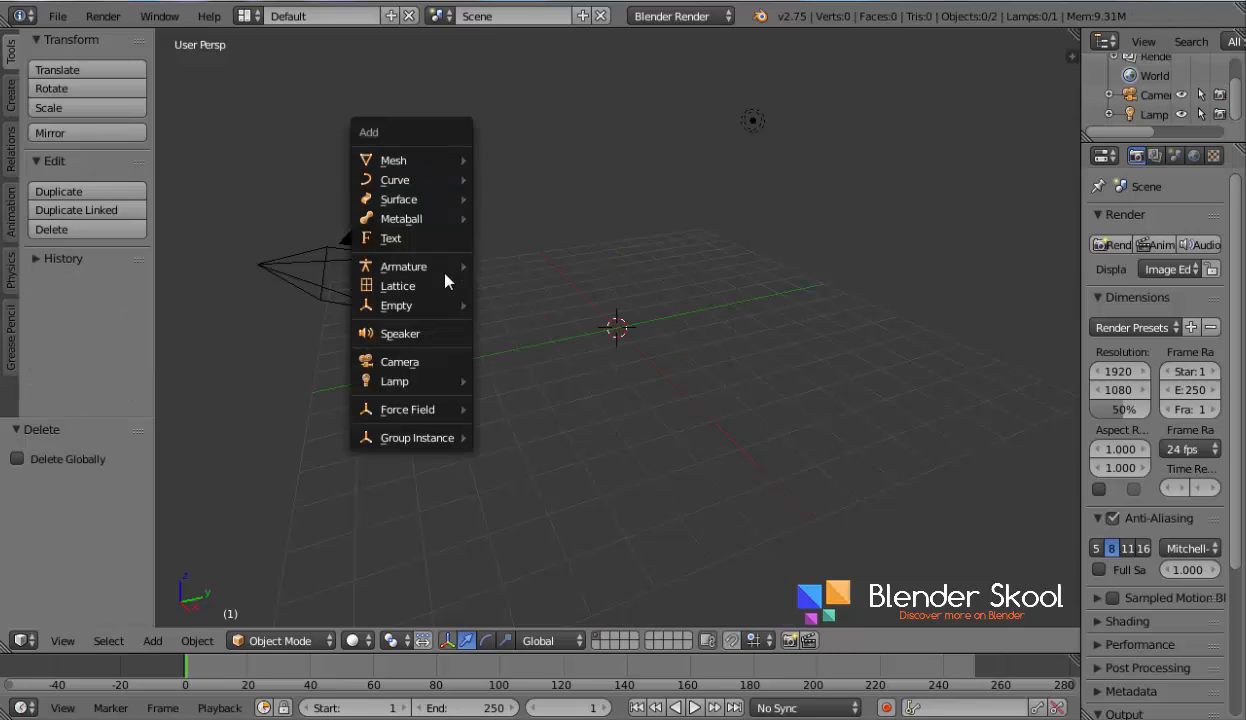
click(423, 241)
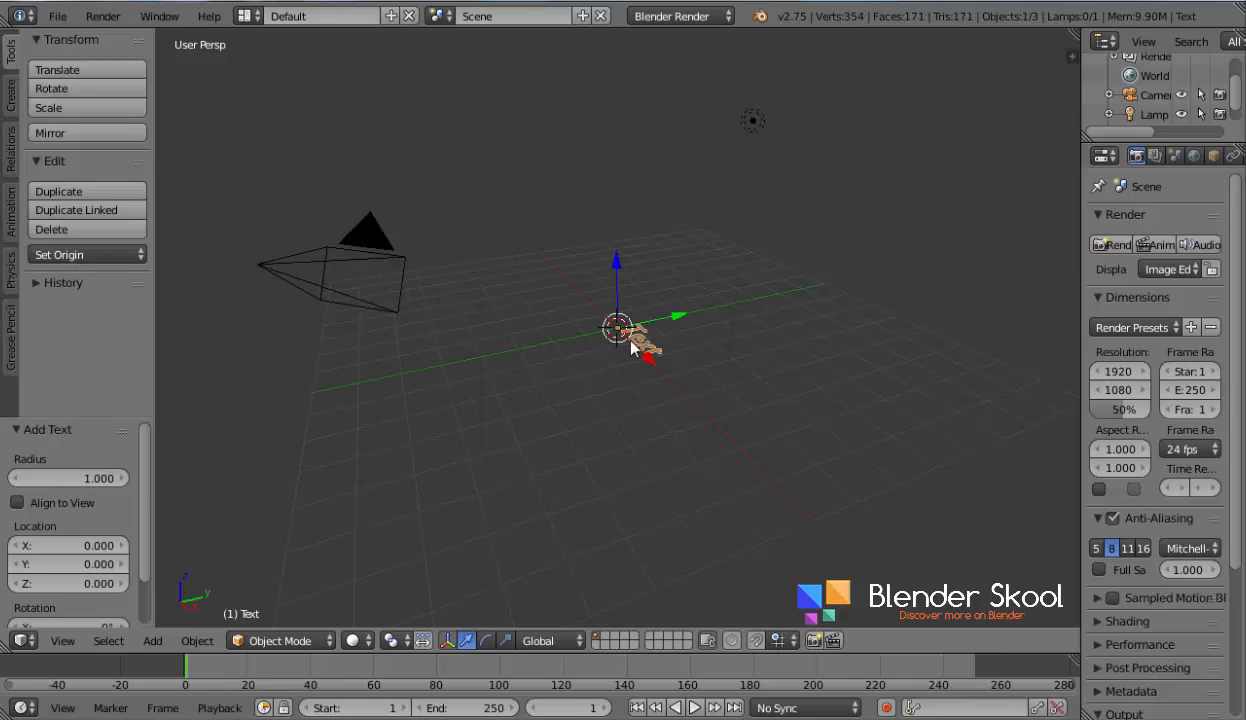
Rotate the text 90° around the X axis so it stands upright
text(rx)
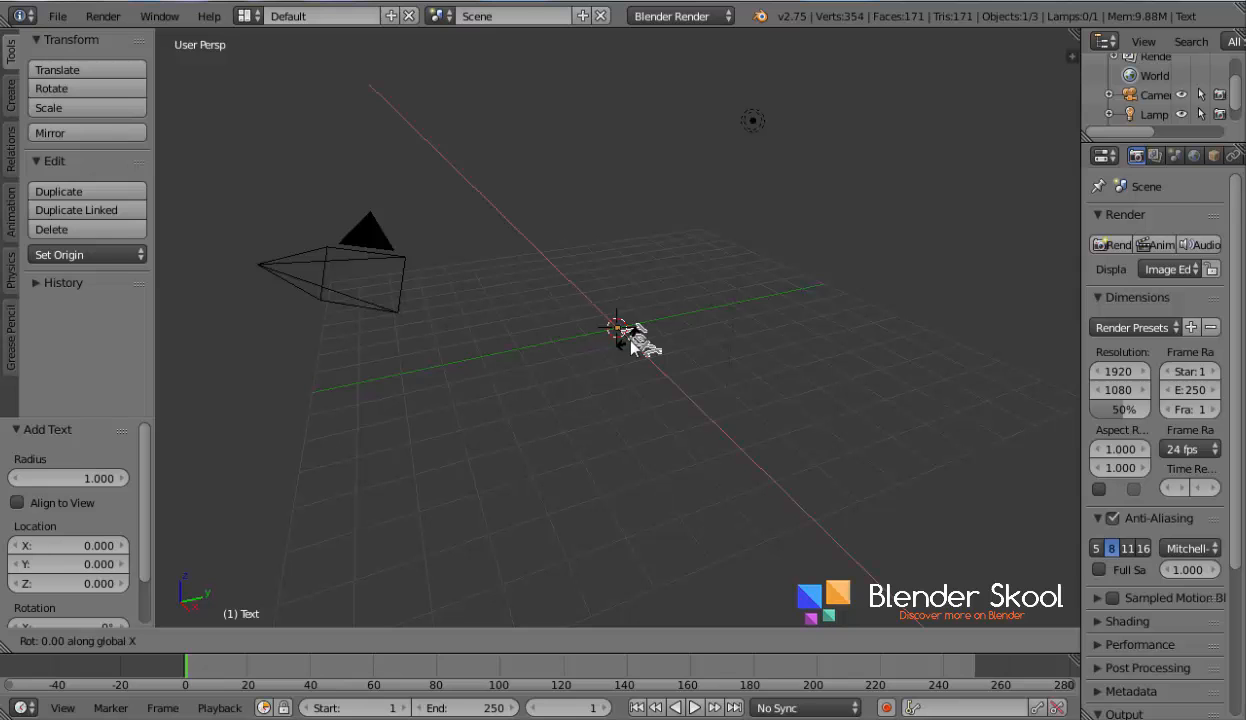
text(90)
key(Return)
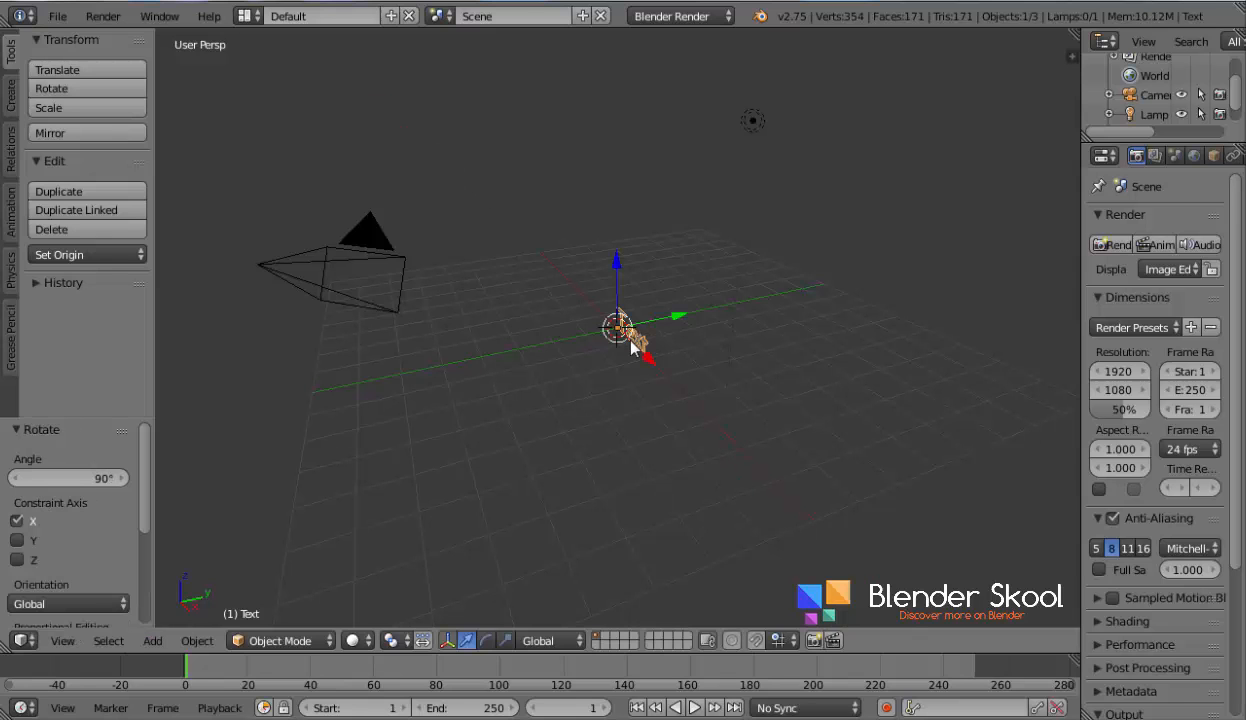
Replace the text's content with the word Skool and return to object mode
scroll(632, 343, up, 7)
key(t)
middle_drag(476, 383, 630, 388)
scroll(667, 397, up, 2)
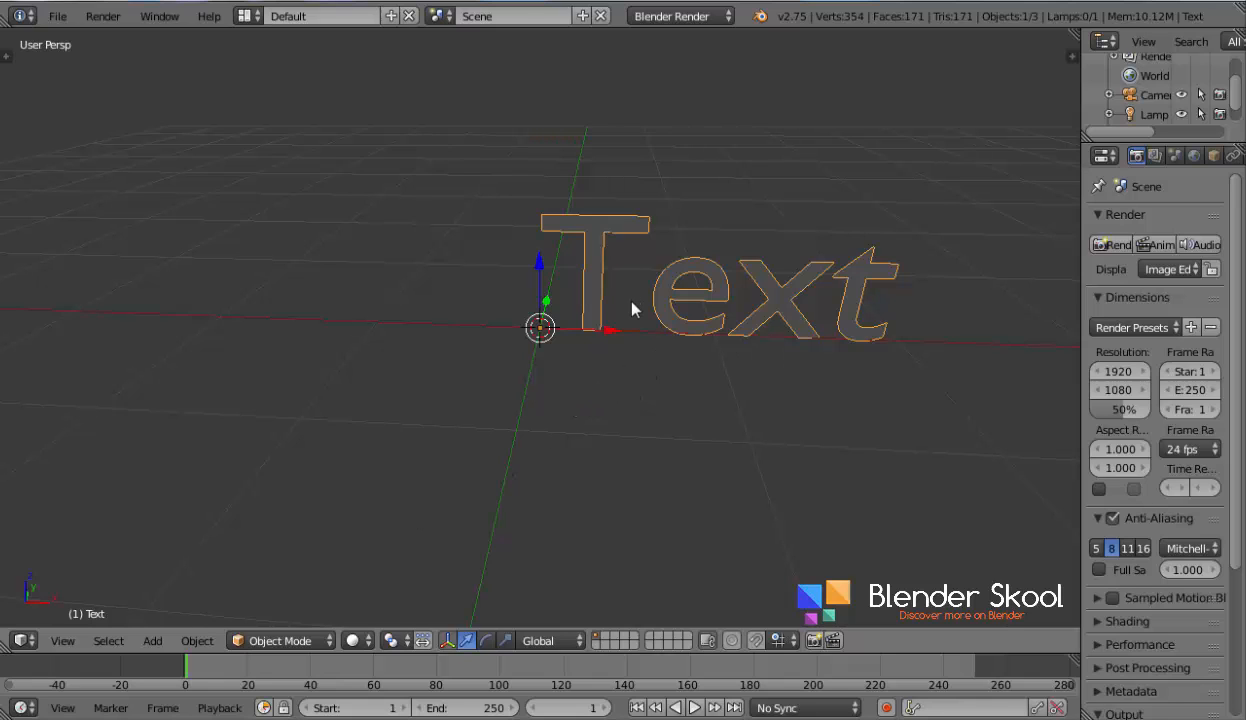
key(Tab)
key(BackSpace)
key(BackSpace)
key(BackSpace)
key(BackSpace)
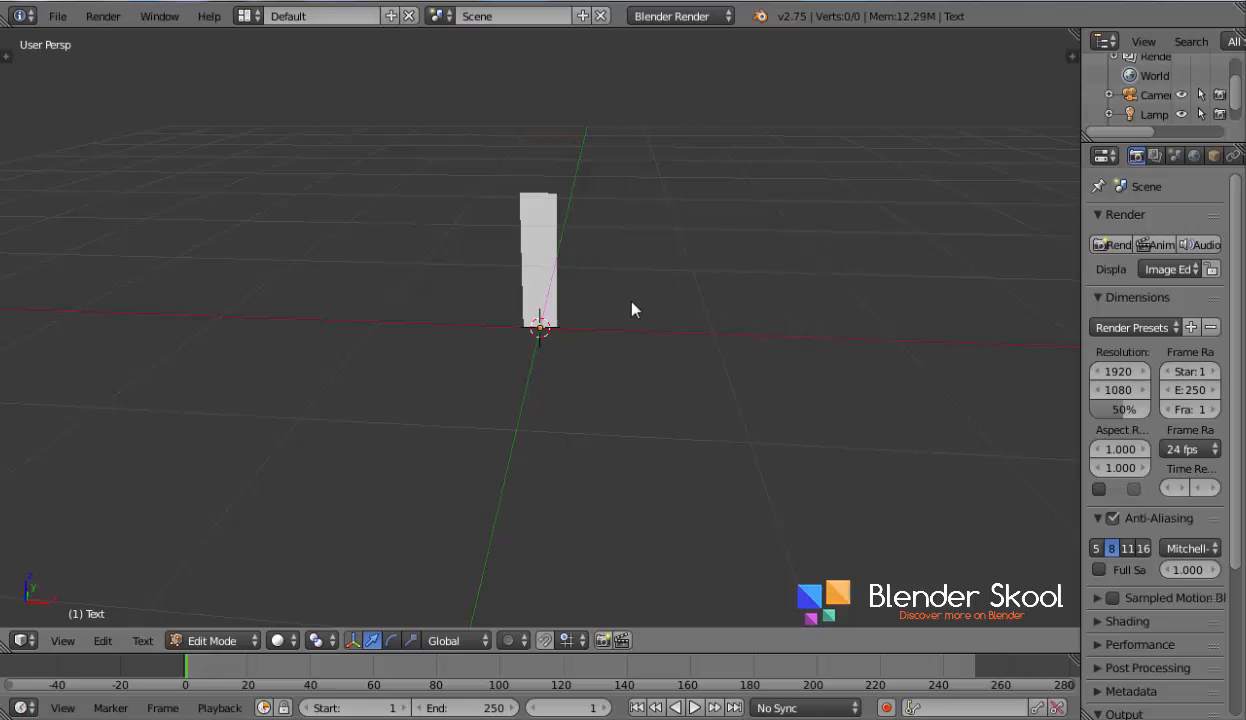
key(Caps_Lock)
text(S)
key(Caps_Lock)
text(kool)
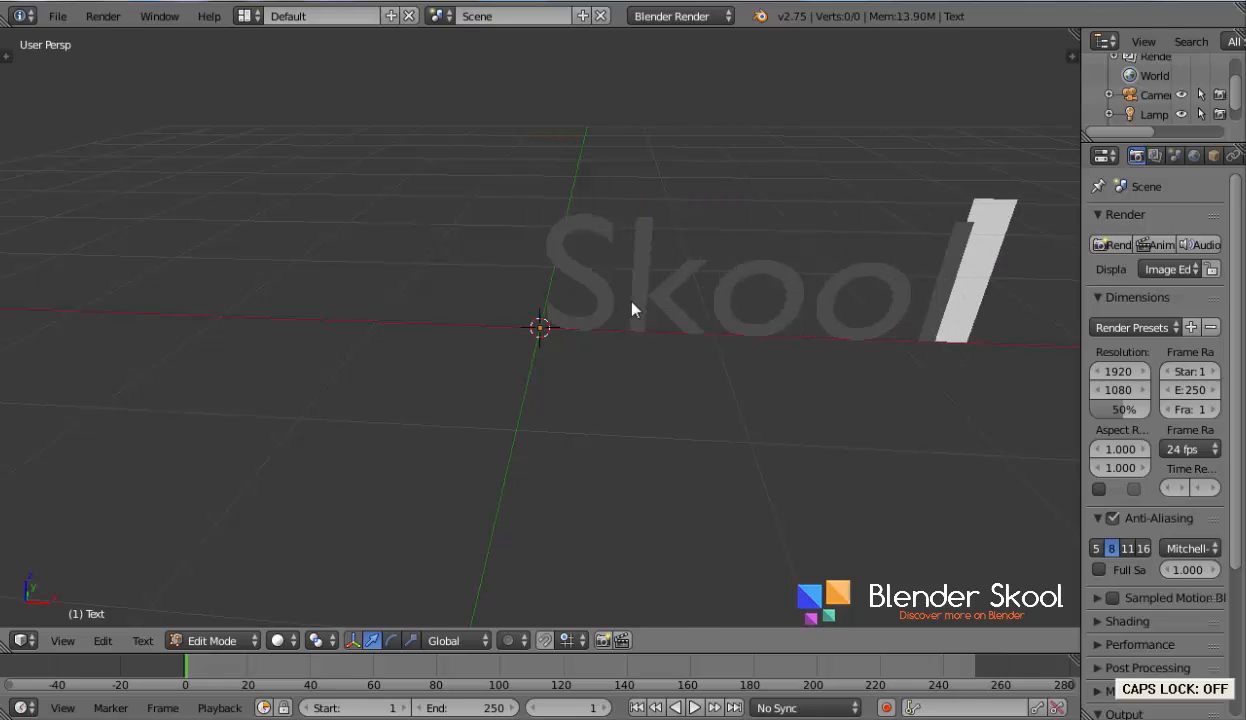
key(Tab)
Widen the properties area and set the text's Extrude to 0.05 in its data settings
middle_drag(506, 318, 457, 292)
scroll(457, 292, down, 2)
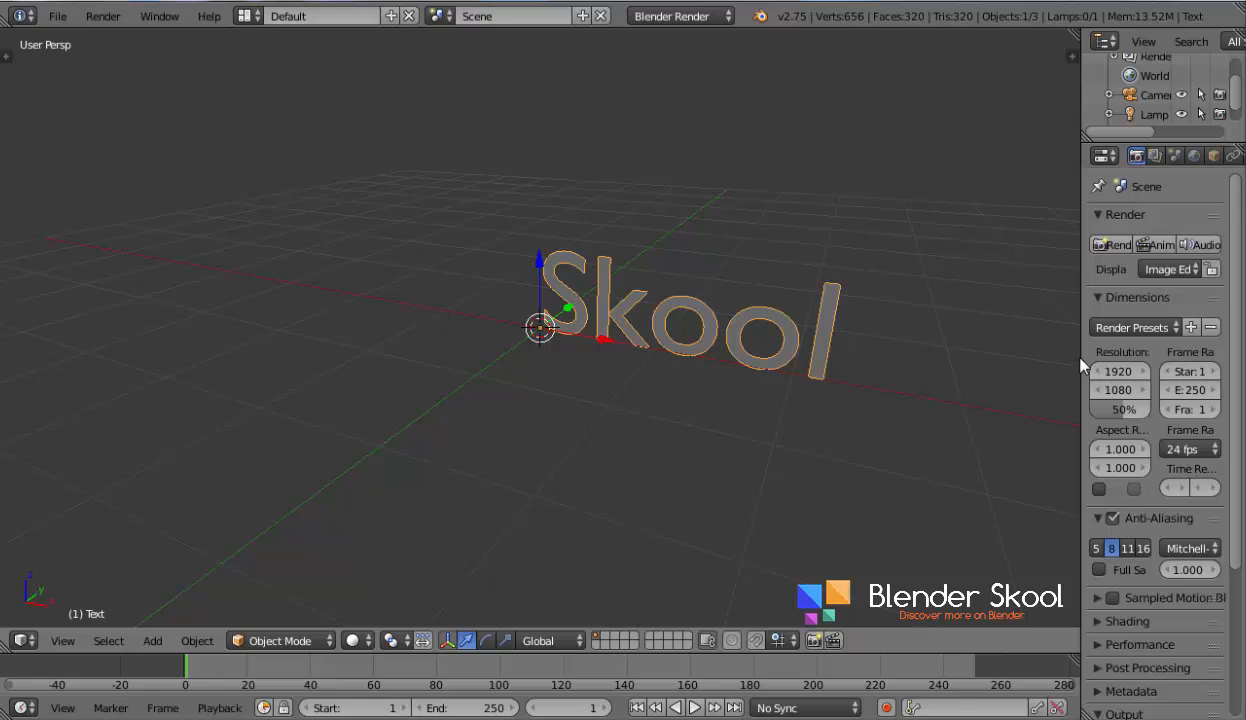
drag(1065, 353, 960, 312)
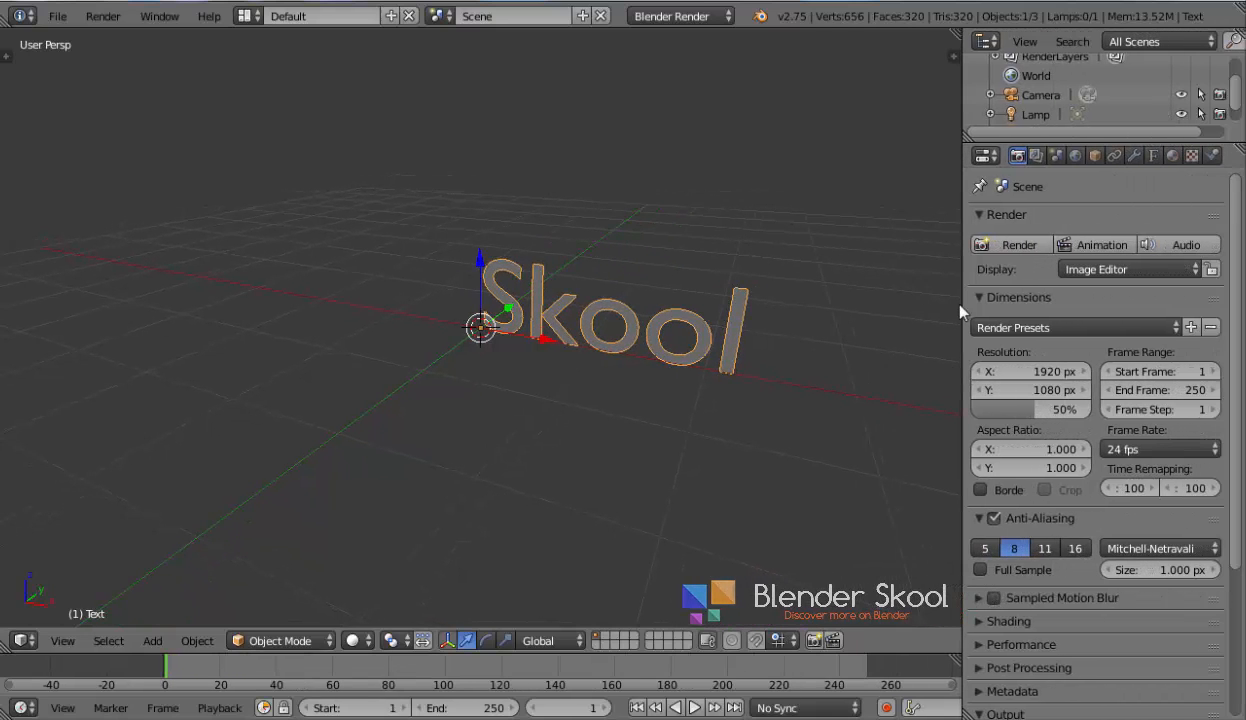
click(1153, 156)
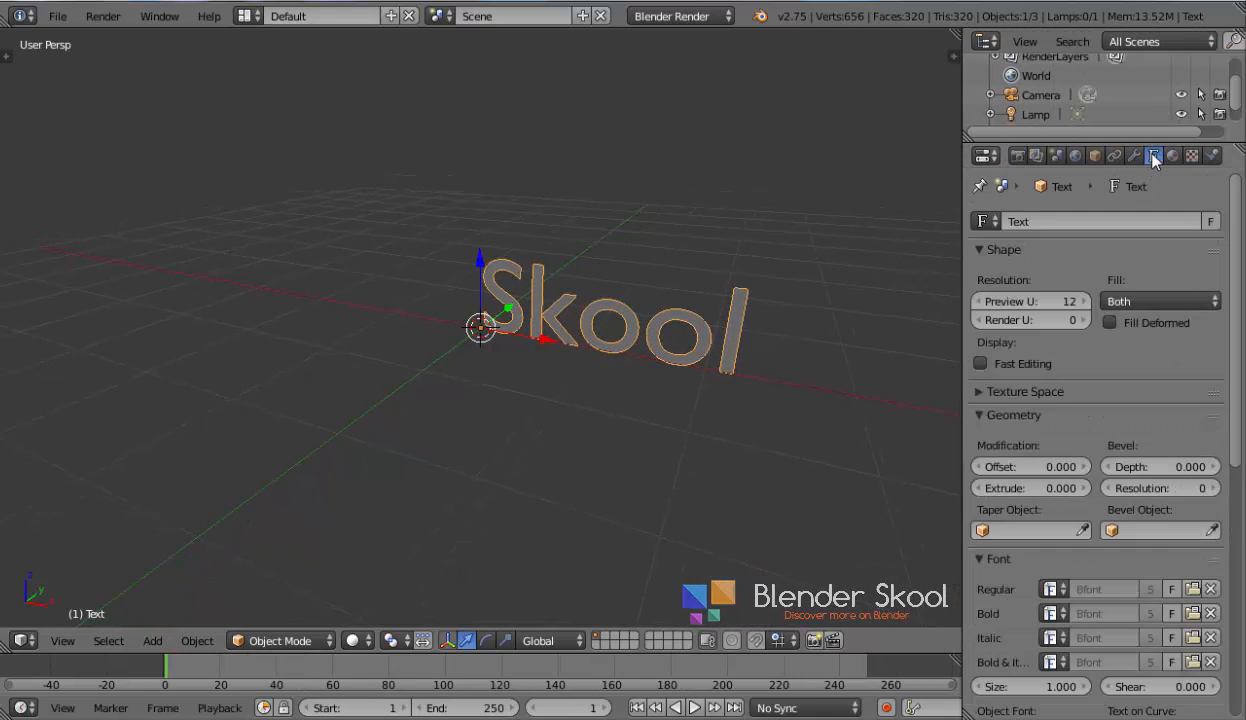
scroll(1099, 238, down, 4)
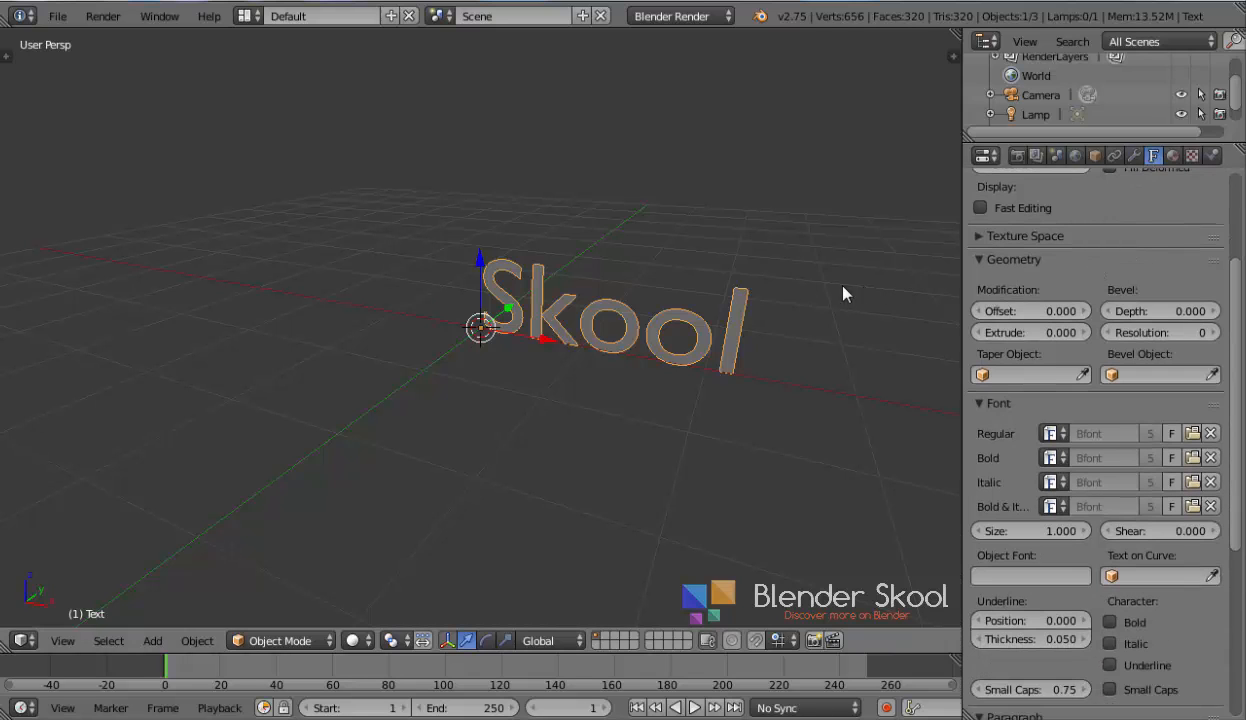
middle_drag(843, 292, 711, 284)
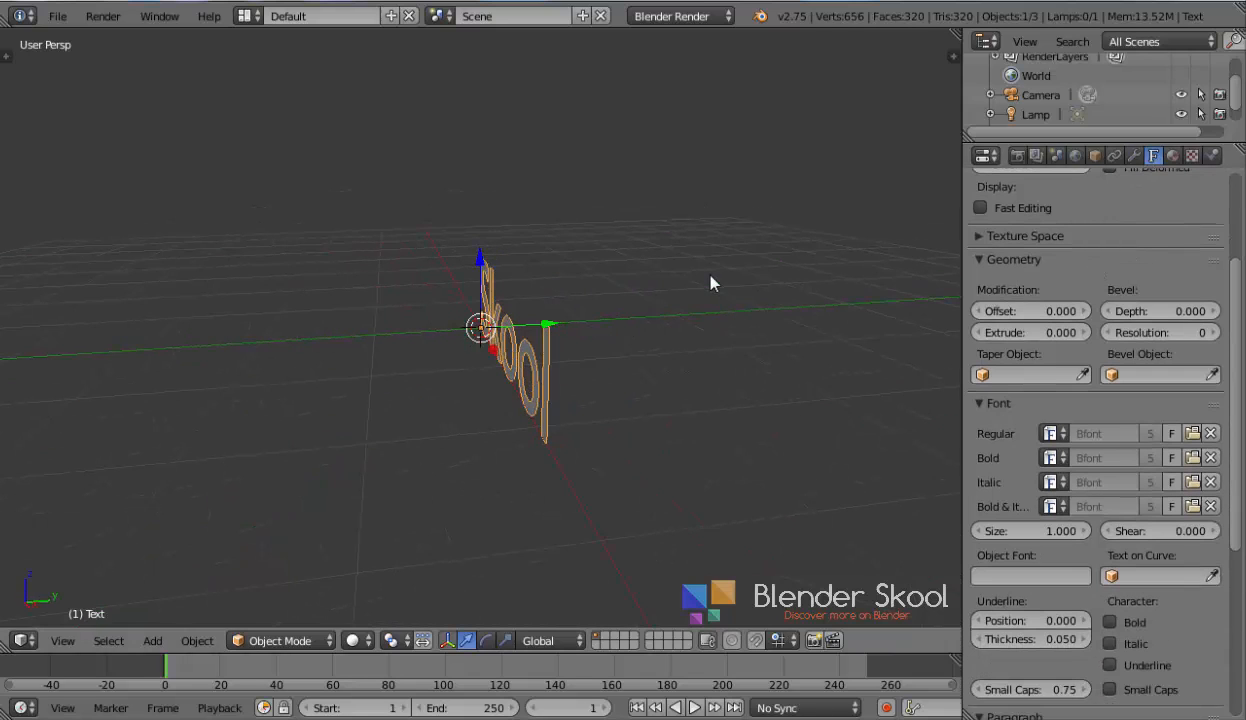
drag(1014, 333, 1032, 333)
click(1030, 333)
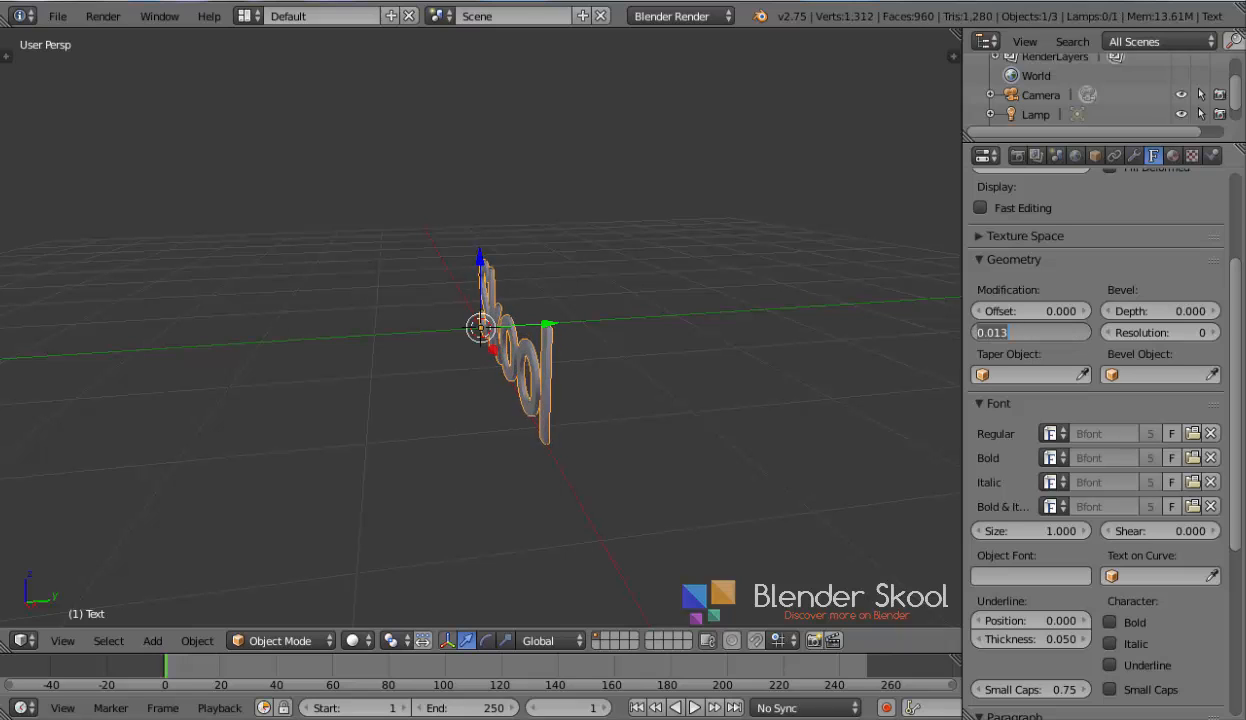
text(0.05)
key(Return)
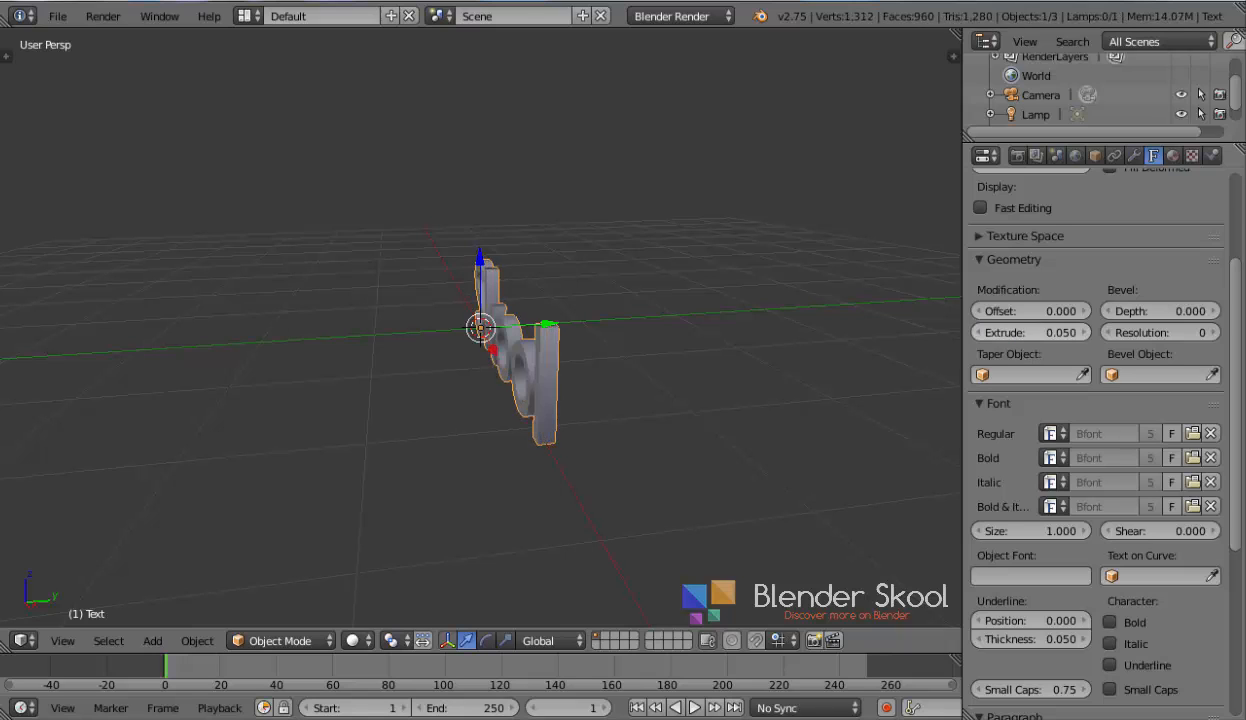
Increase the text's Extrude value to 0.1
click(1012, 332)
click(1012, 332)
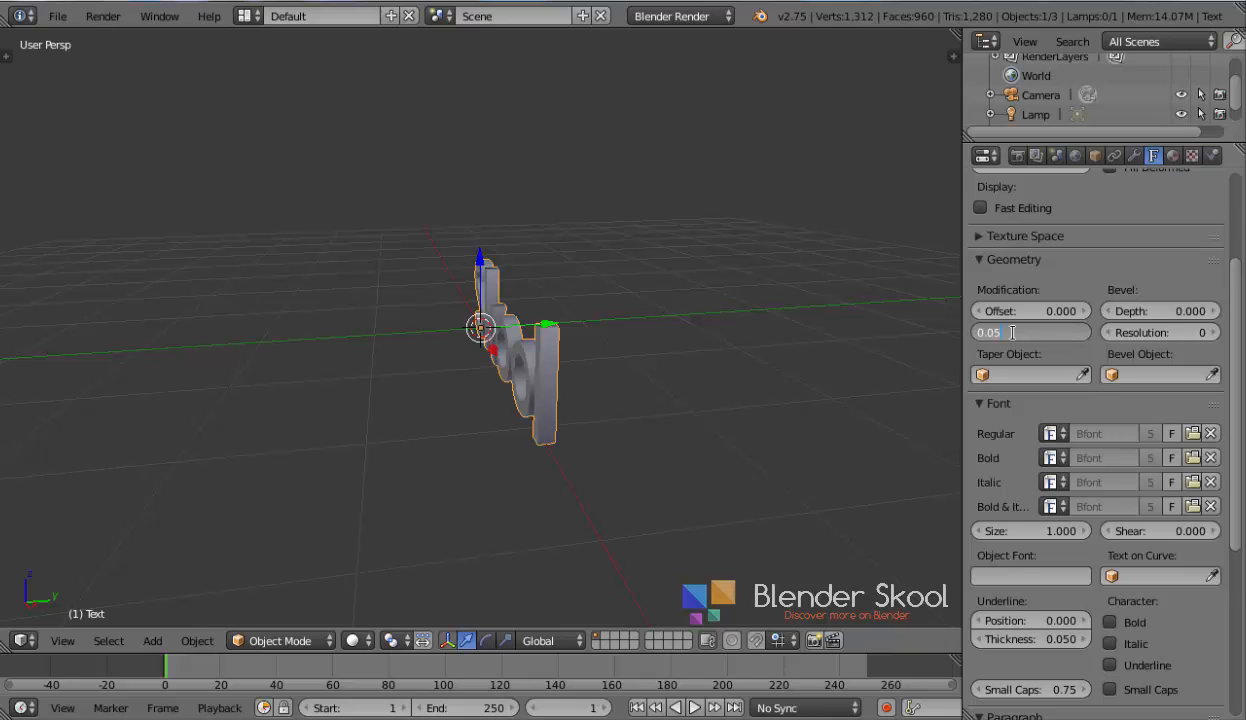
key(BackSpace)
key(Return)
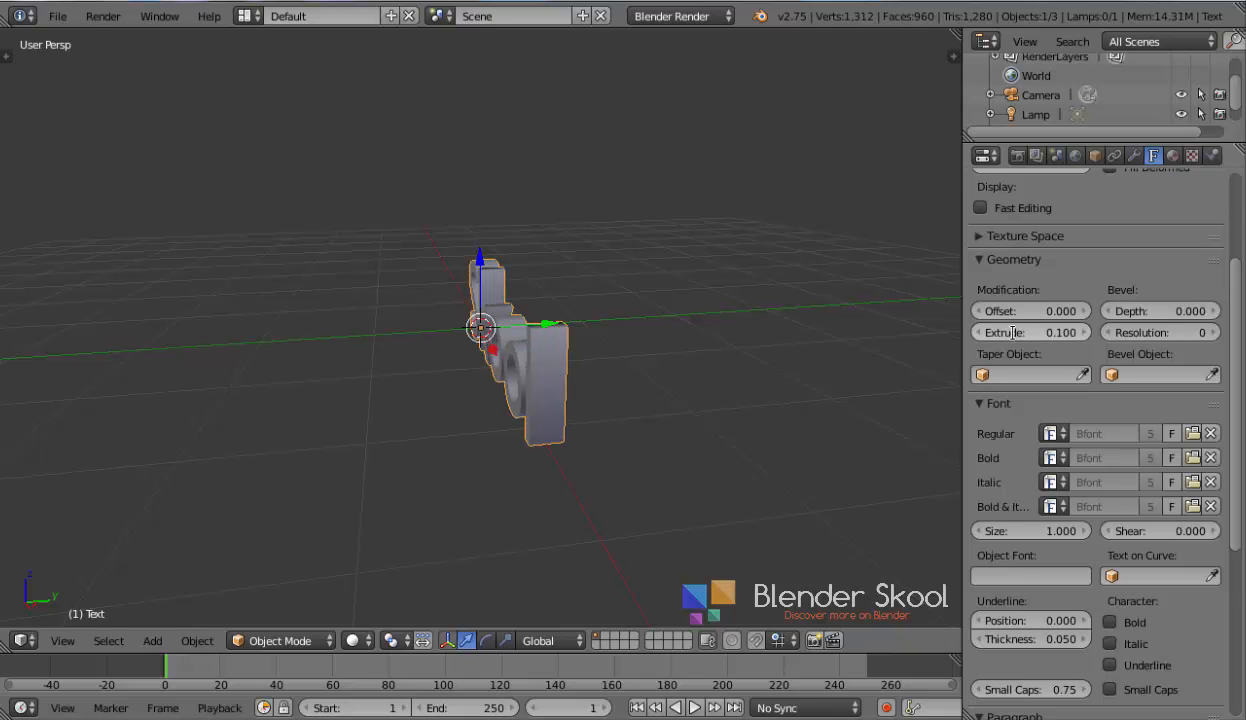
Set the text's paragraph alignment to Center
middle_drag(830, 352, 892, 391)
scroll(1043, 493, down, 2)
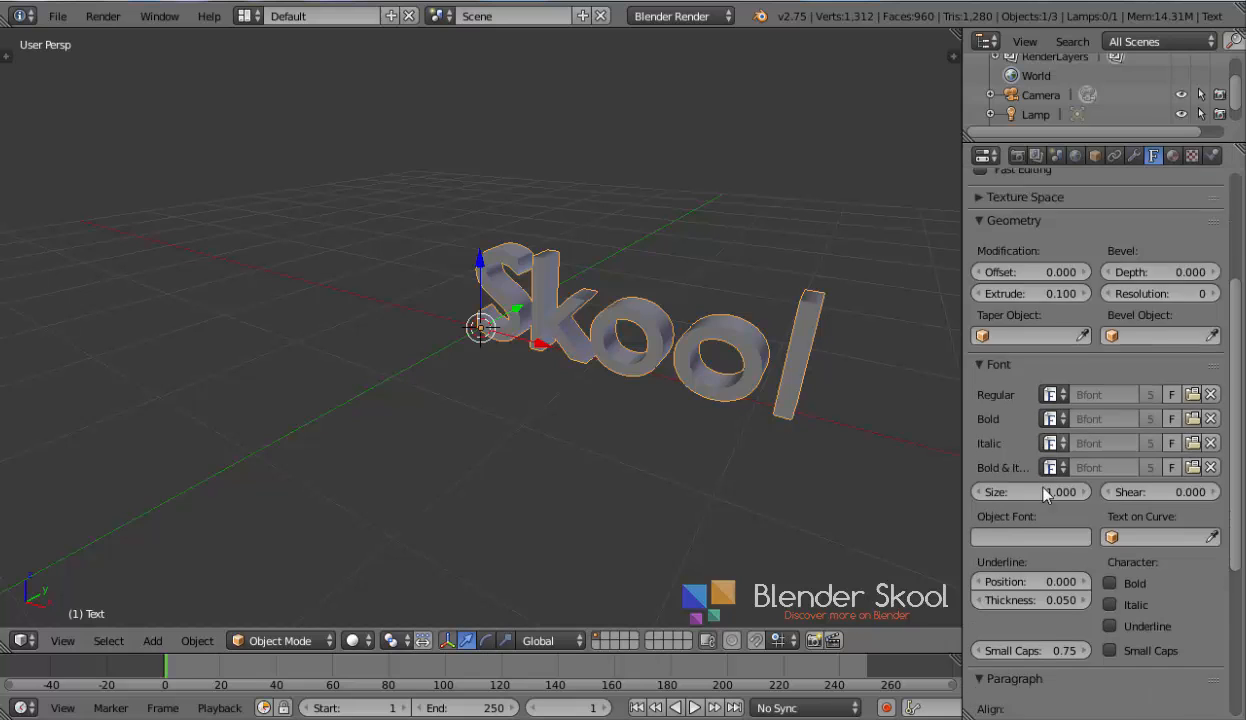
scroll(1044, 493, down, 5)
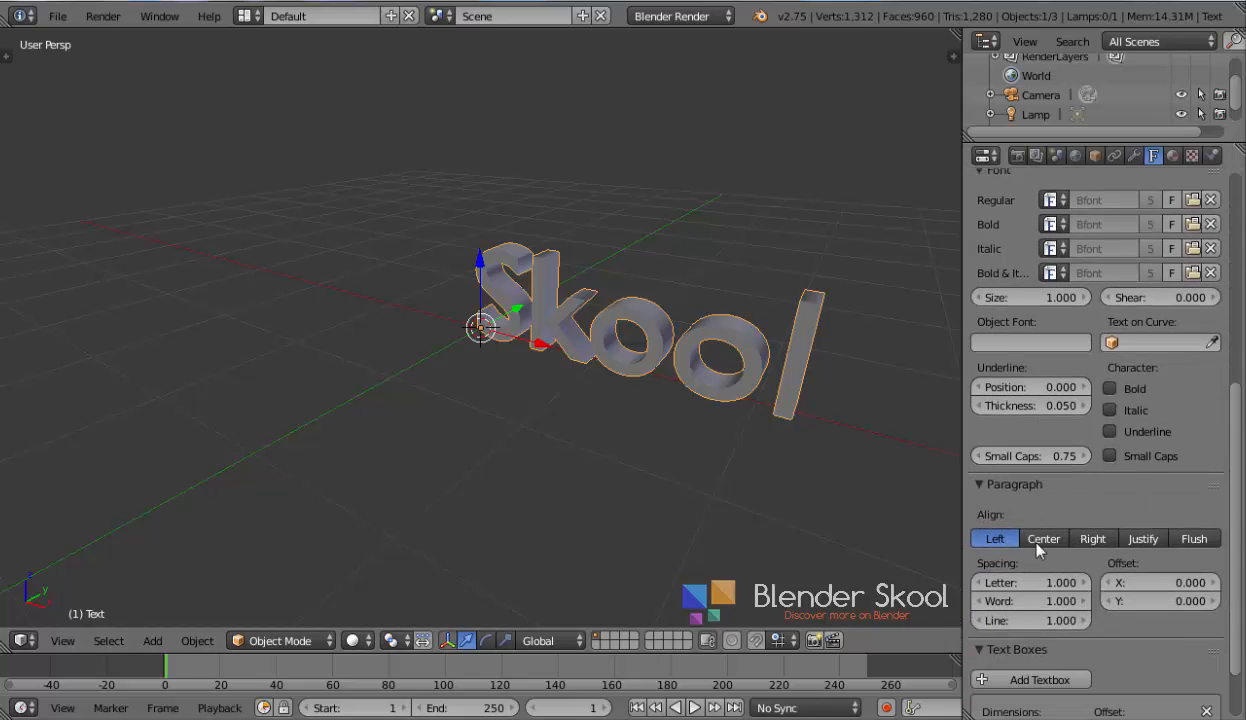
click(1040, 539)
Convert the text object to a mesh
scroll(1010, 528, up, 9)
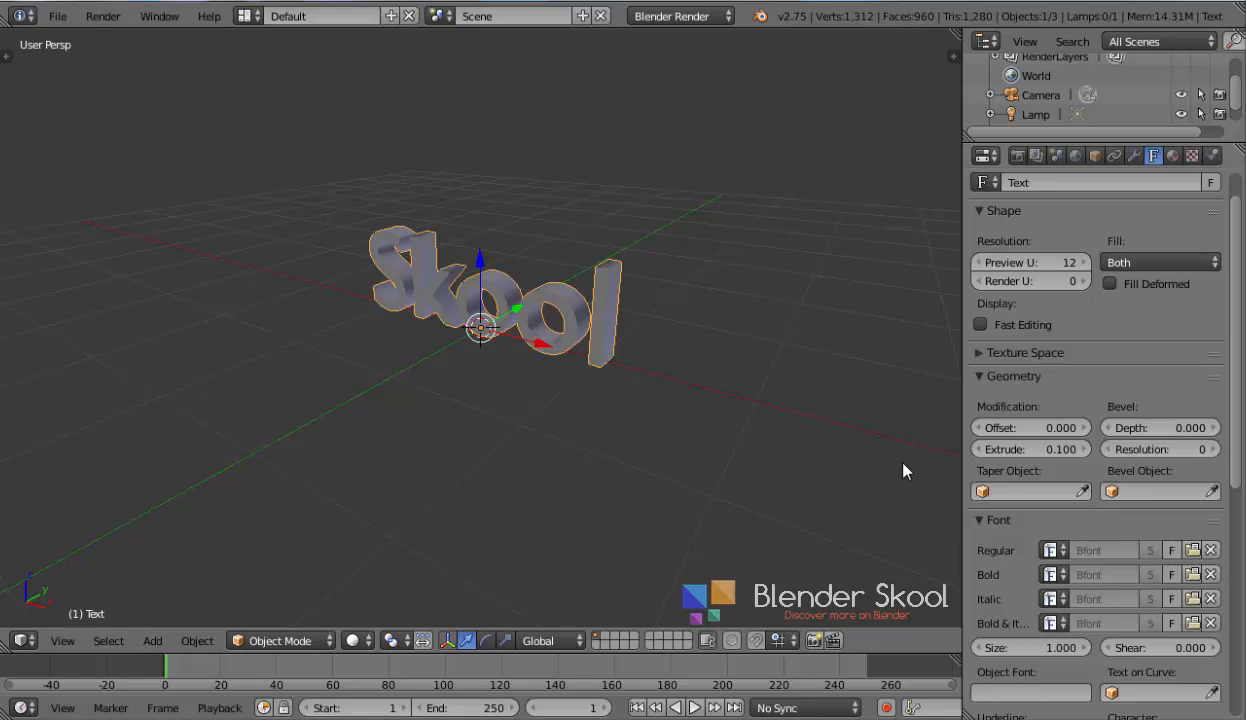
middle_drag(404, 335, 455, 347)
scroll(581, 334, up, 3)
scroll(1054, 437, up, 1)
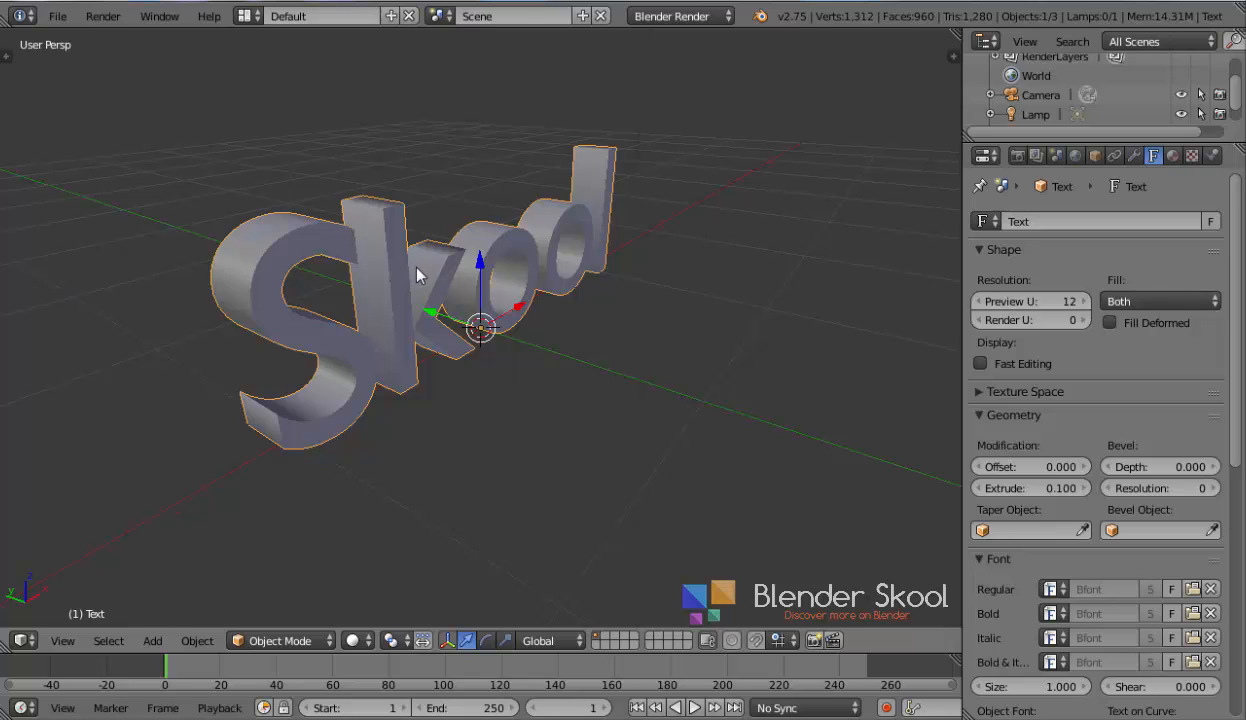
key(alt+c)
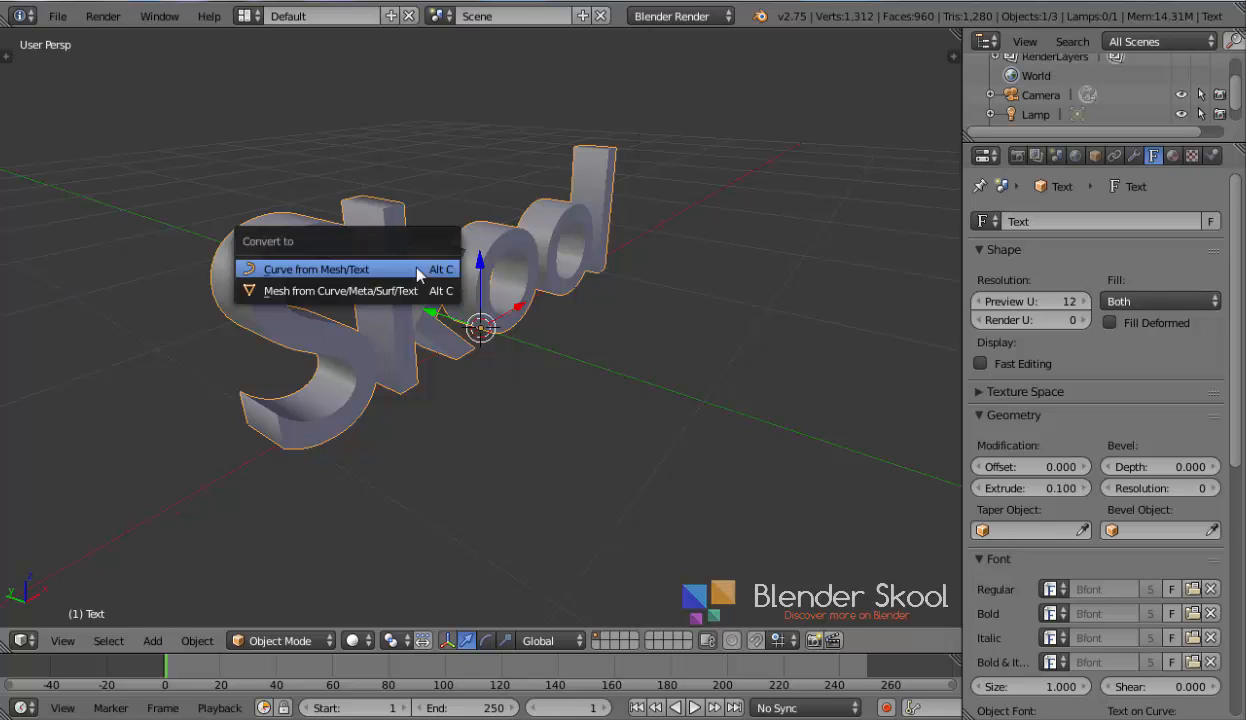
click(366, 289)
Inspect the converted mesh's geometry in edit mode from several angles, then return to object mode
middle_drag(655, 357, 501, 380)
key(Tab)
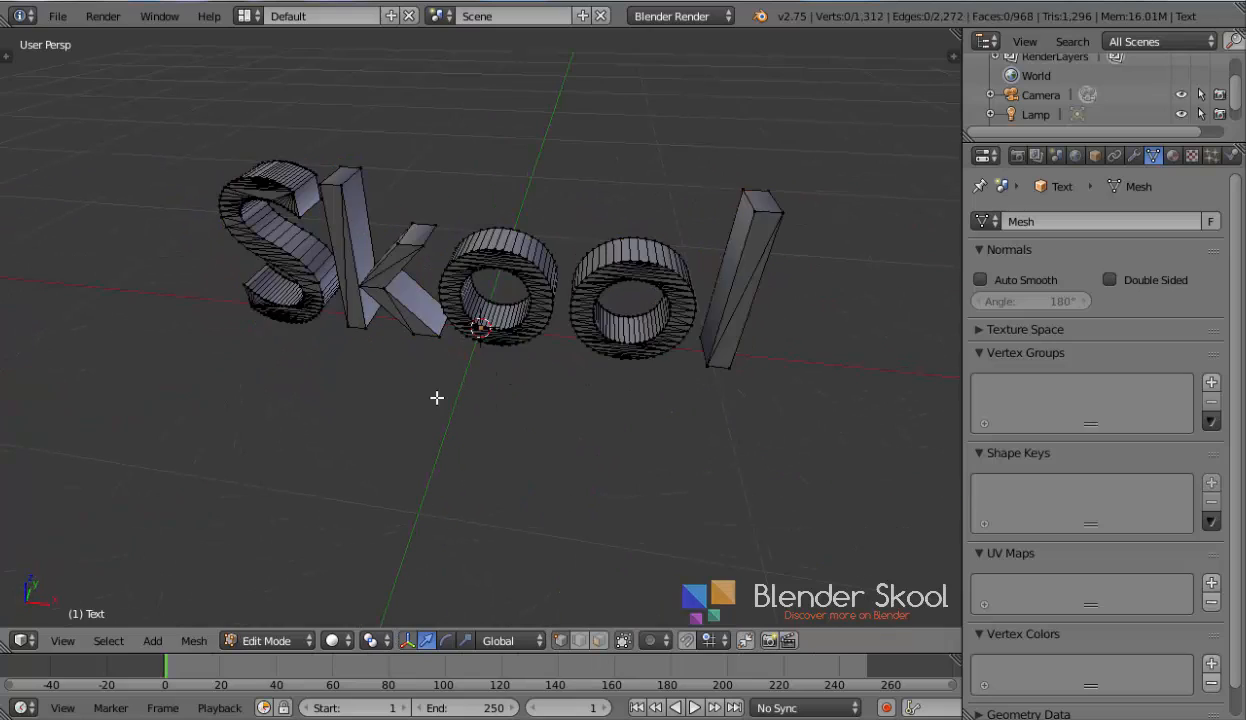
scroll(430, 398, up, 3)
middle_drag(421, 398, 593, 340)
scroll(593, 340, down, 4)
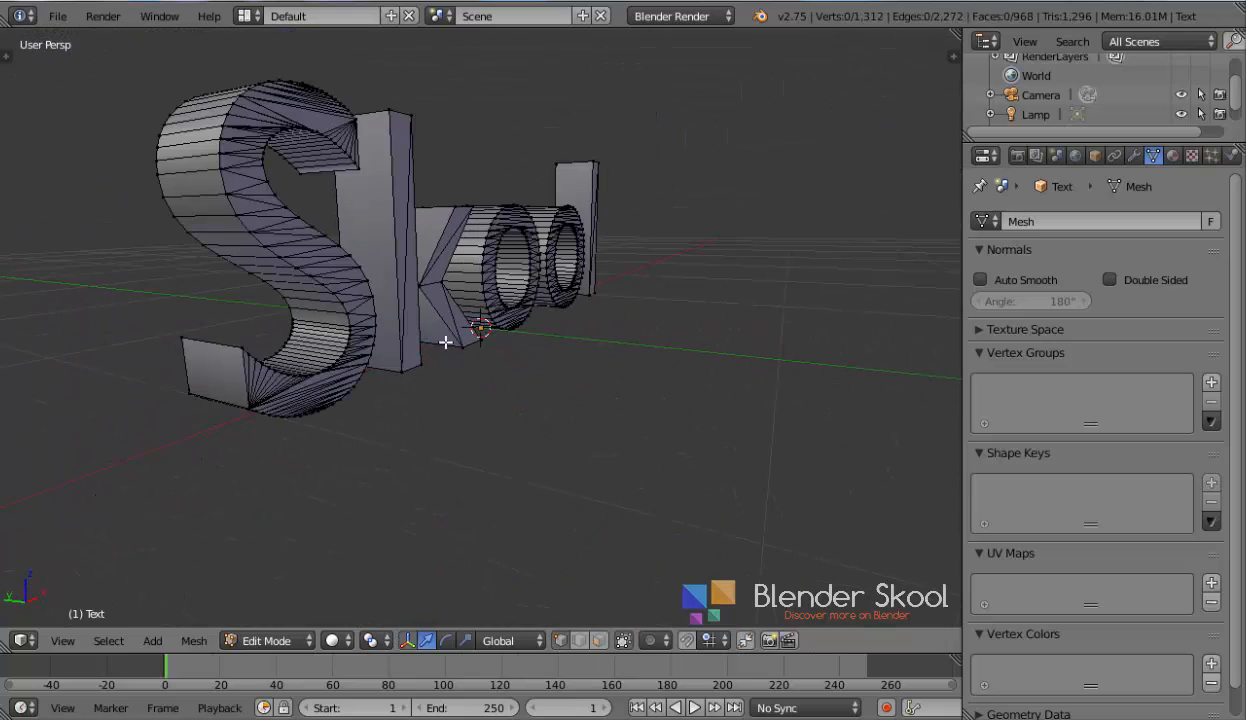
scroll(236, 340, up, 2)
scroll(234, 345, up, 2)
scroll(234, 347, down, 2)
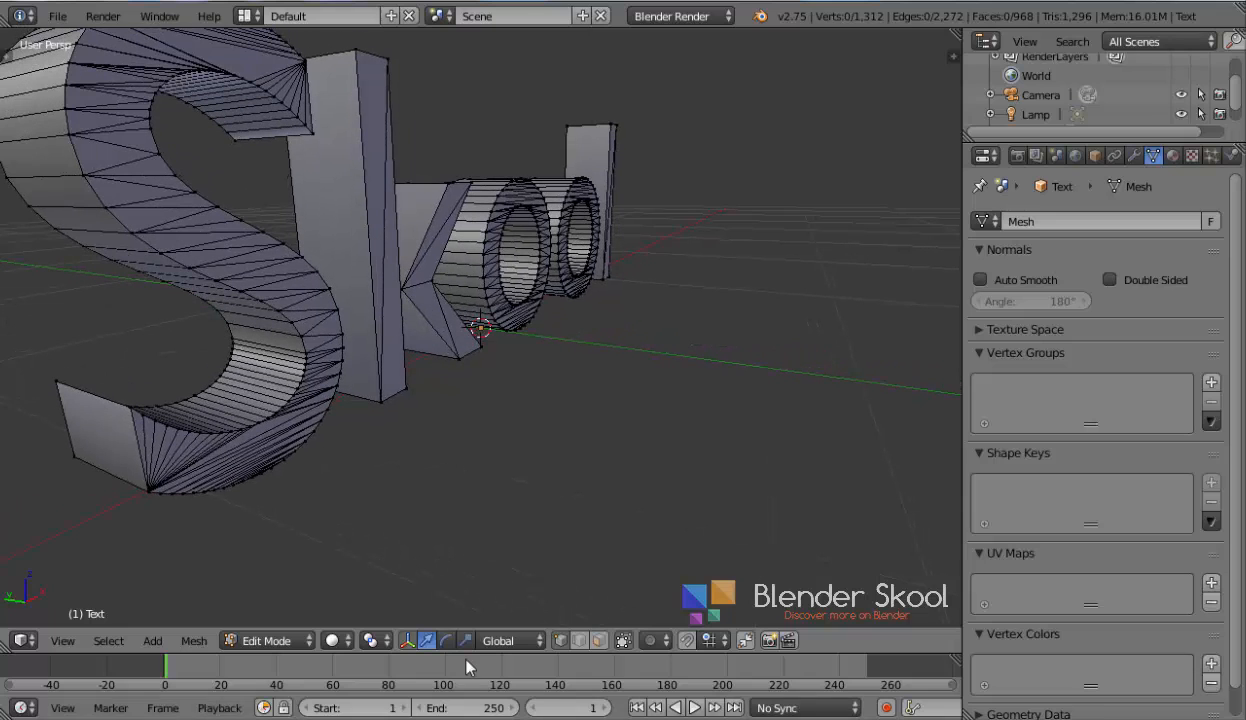
scroll(383, 461, up, 3)
middle_drag(383, 461, 341, 462)
middle_drag(518, 432, 404, 433)
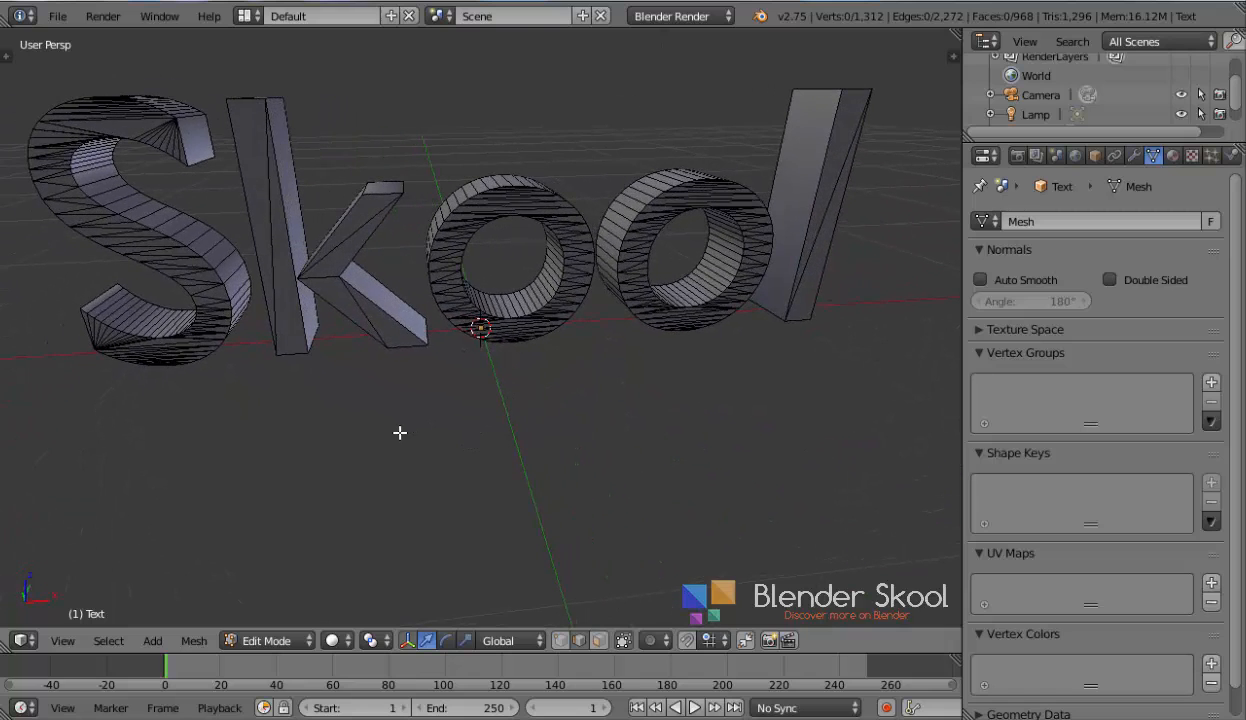
key(Tab)
Add a Remesh modifier to the text mesh and turn off Remove Disconnected Pieces
click(1134, 155)
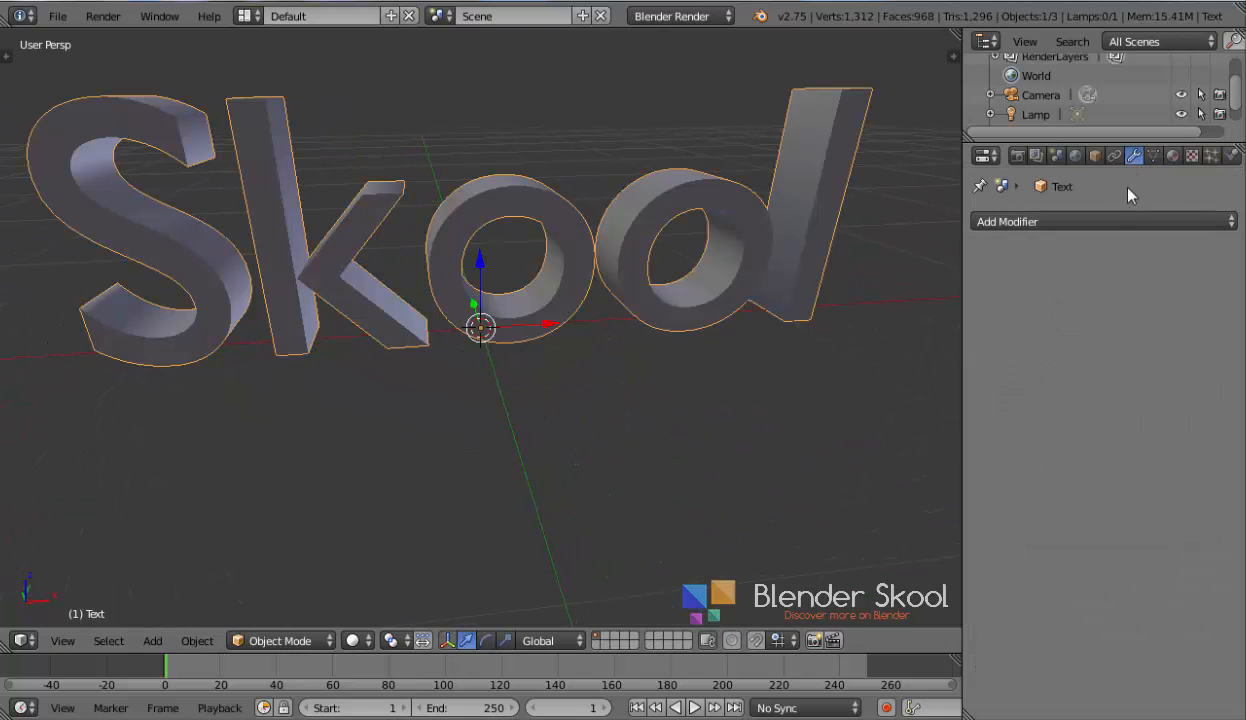
click(1115, 222)
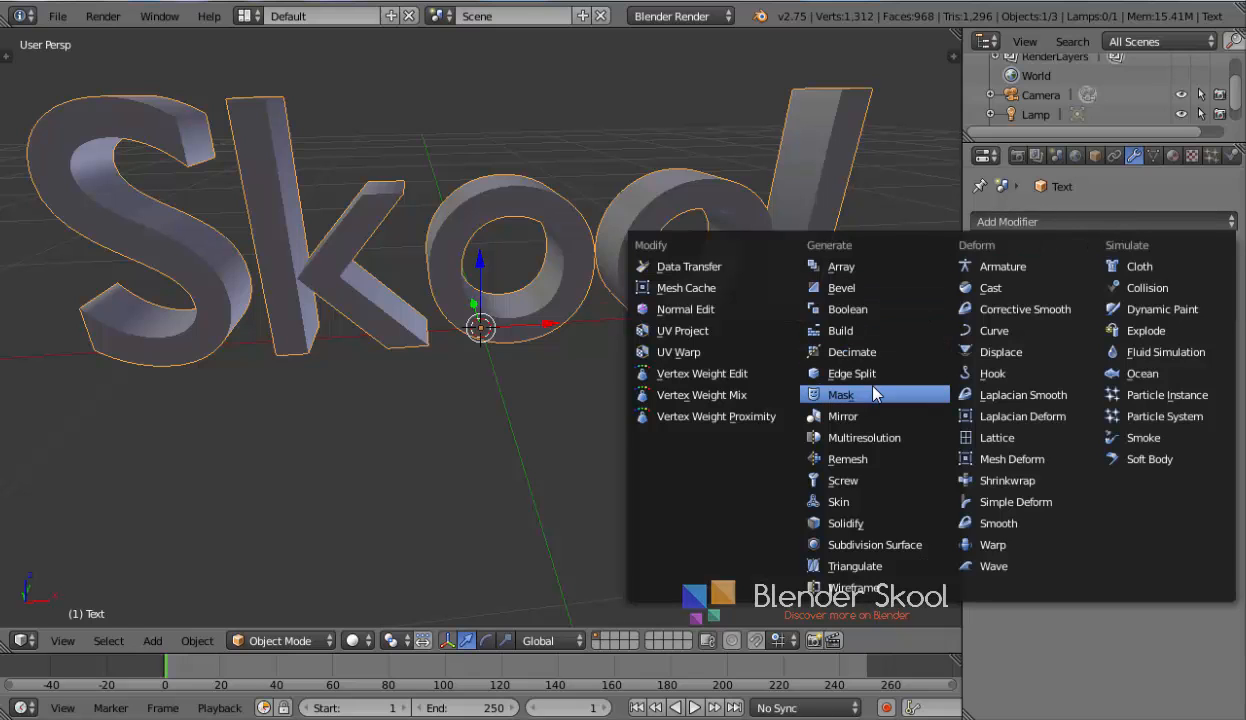
click(862, 467)
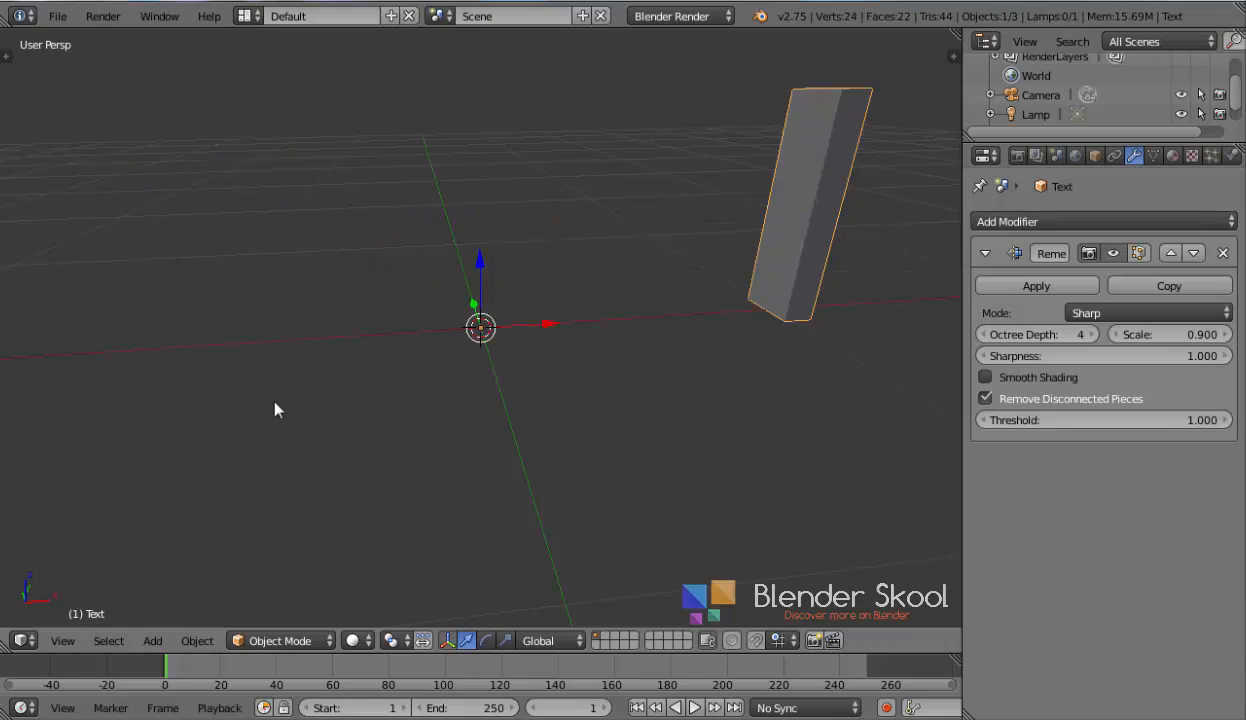
click(985, 398)
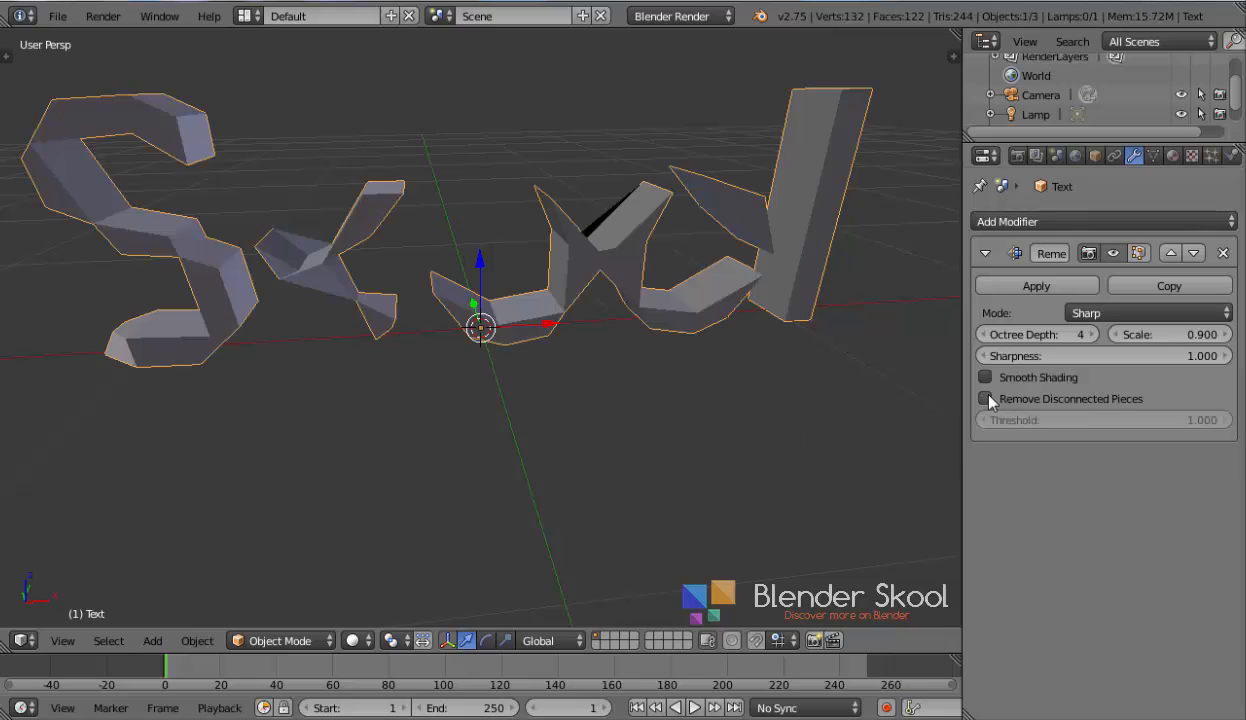
Raise the Remesh Octree Depth to 7 and apply the modifier
click(1093, 335)
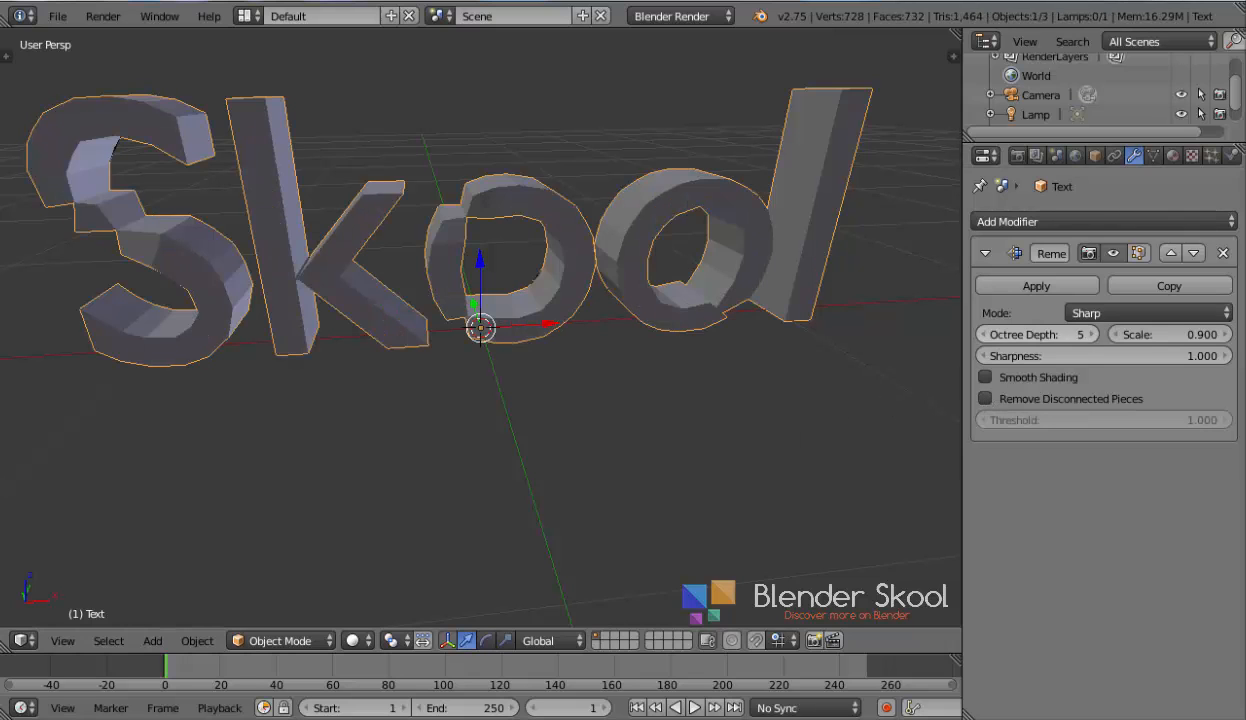
click(1093, 335)
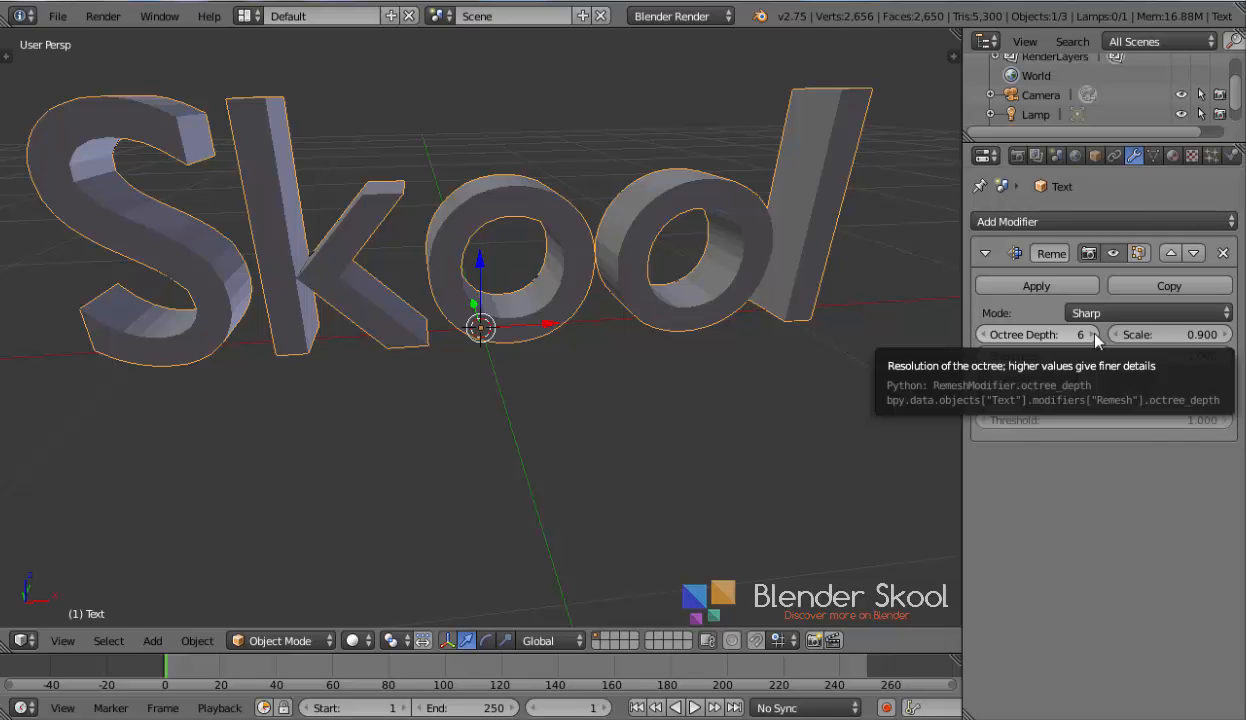
middle_drag(729, 286, 837, 343)
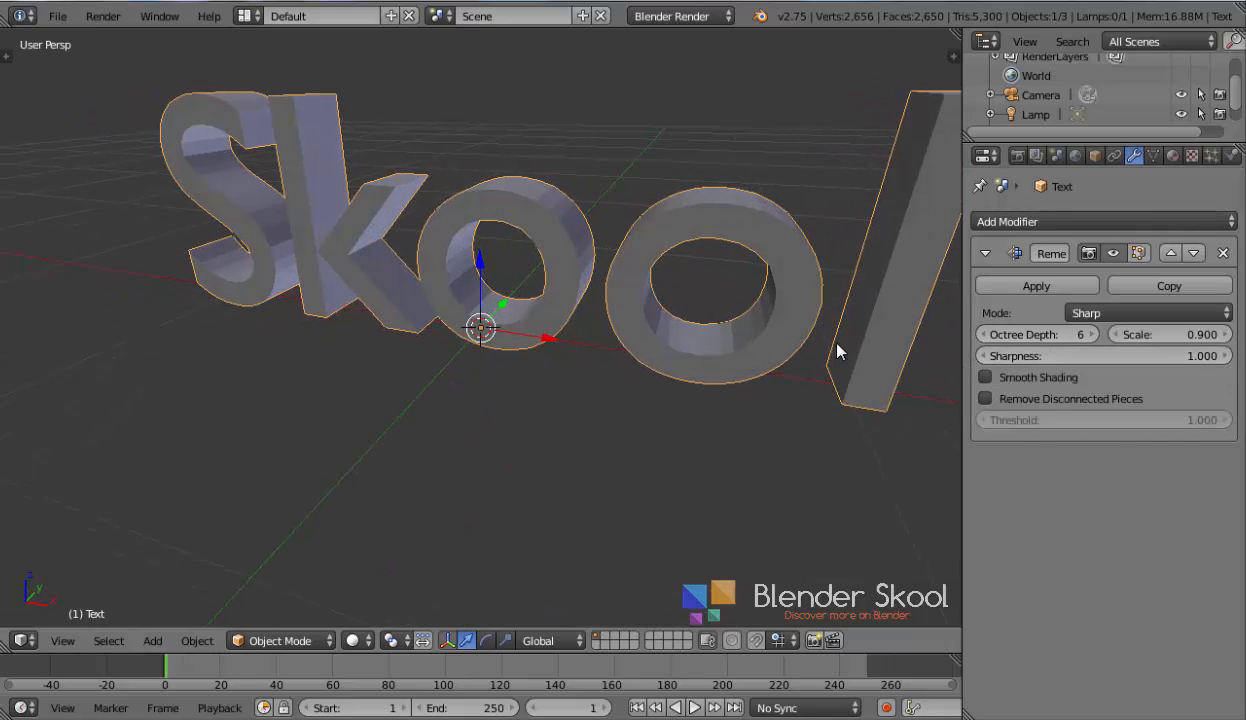
click(1091, 337)
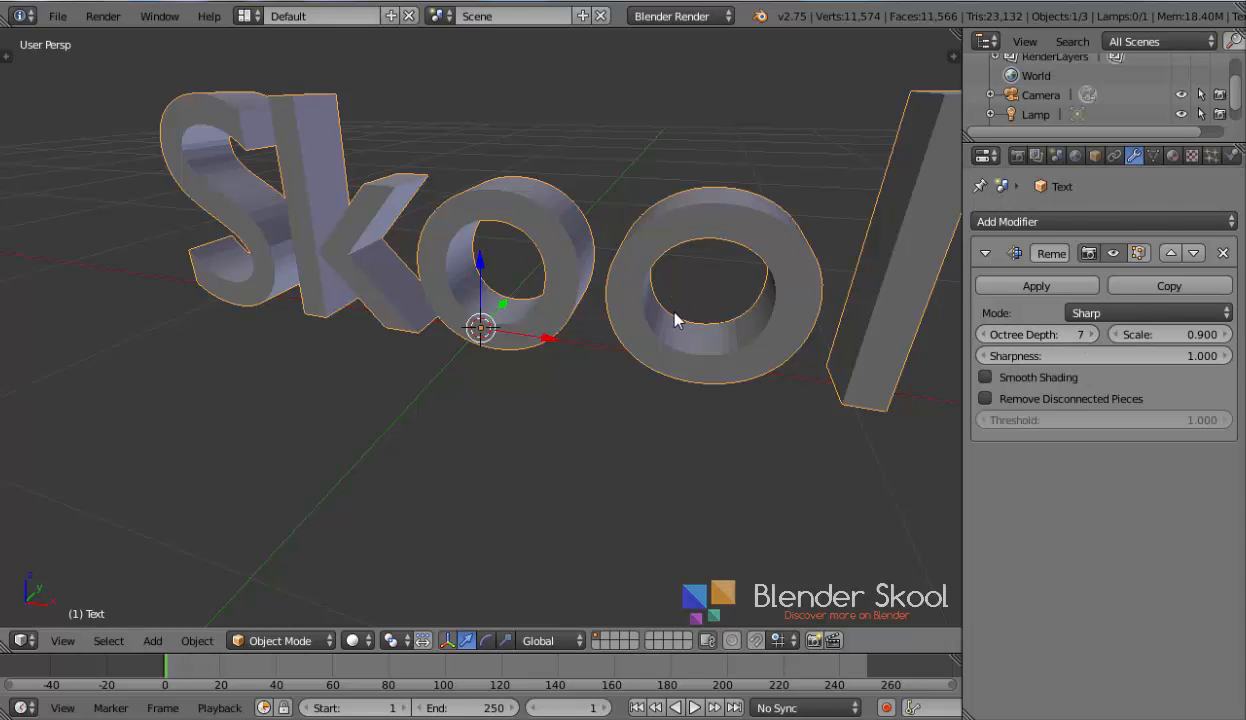
middle_drag(676, 320, 265, 368)
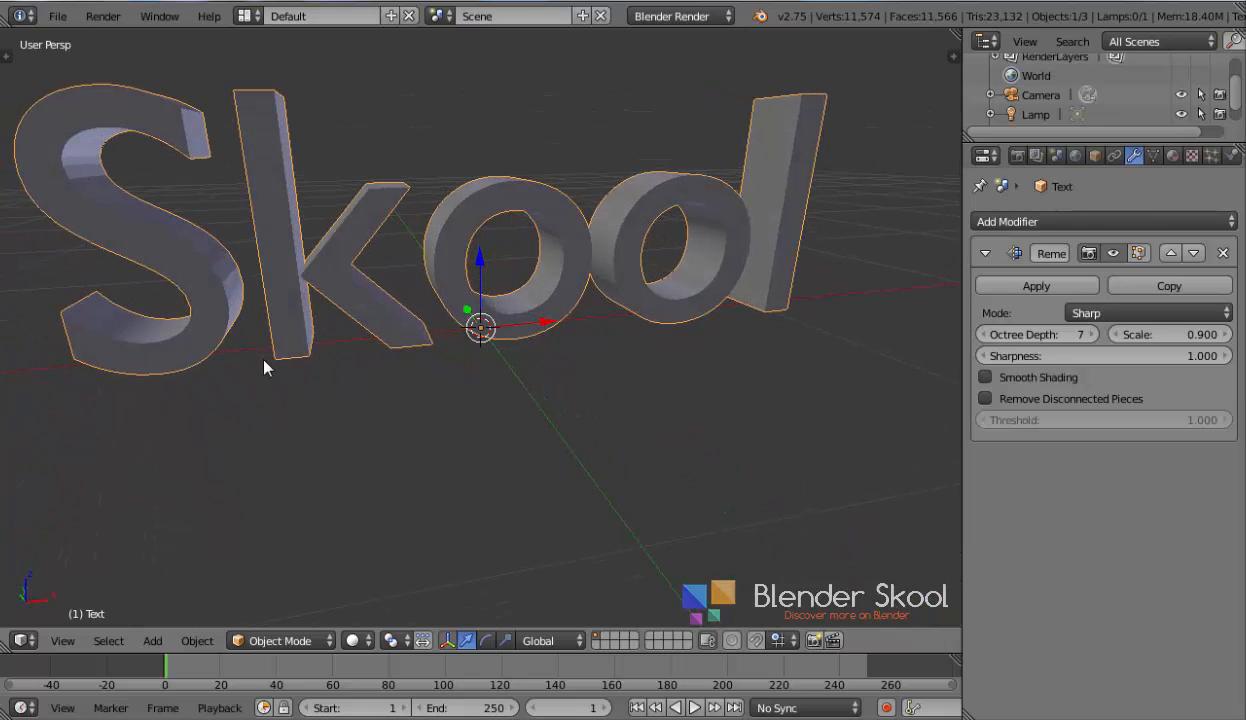
scroll(253, 318, down, 1)
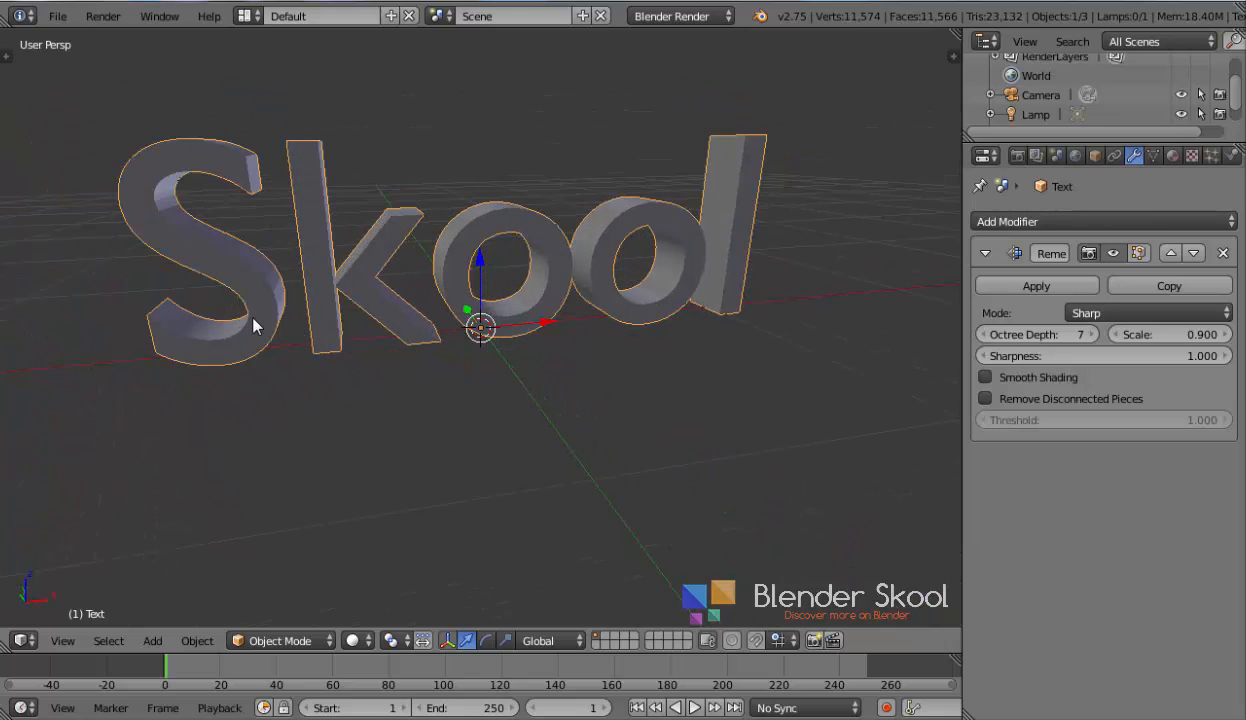
middle_drag(282, 270, 345, 250)
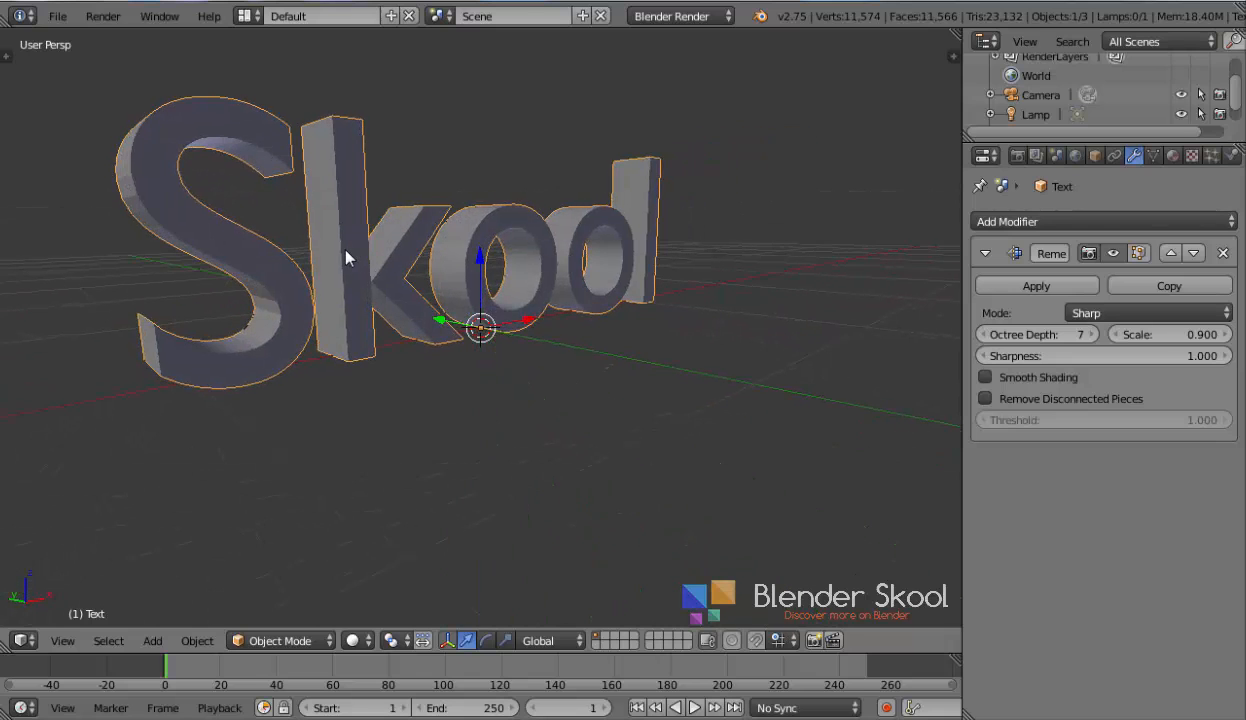
click(1030, 286)
Switch to an empty layer and add an Ico Sphere mesh
middle_drag(574, 435, 523, 462)
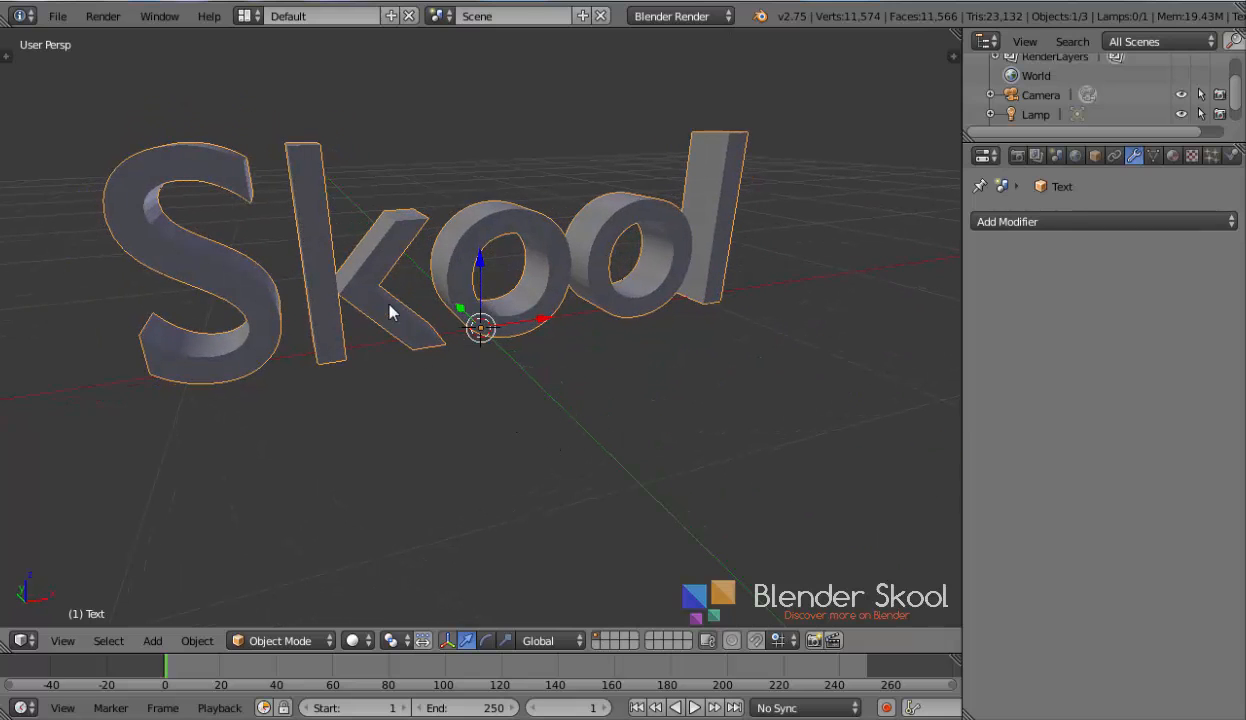
key(Delete)
key(shift+a)
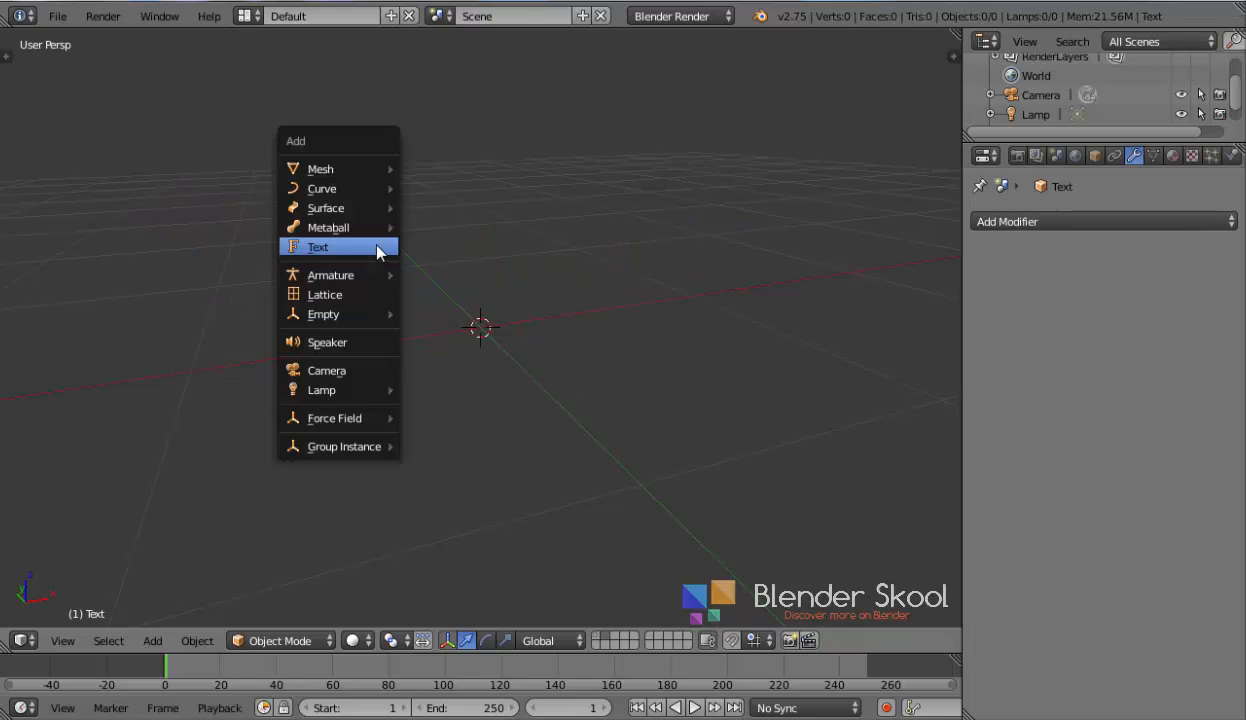
mouse_move(360, 168)
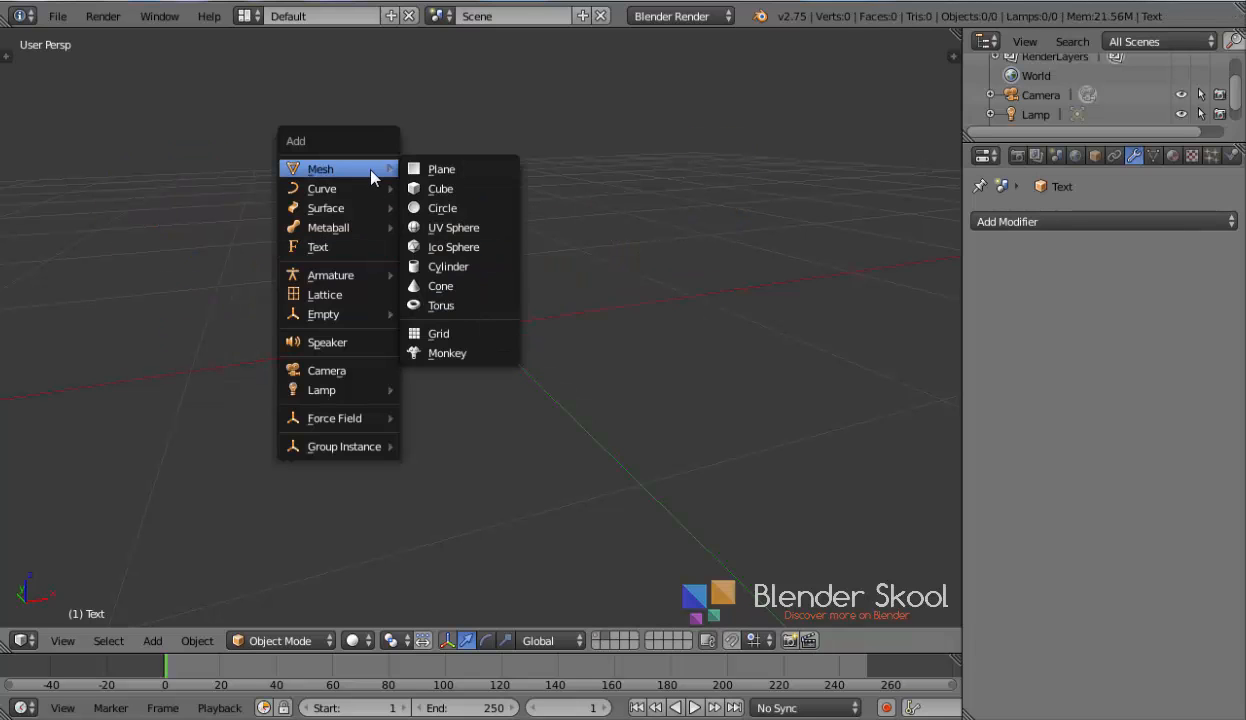
click(436, 251)
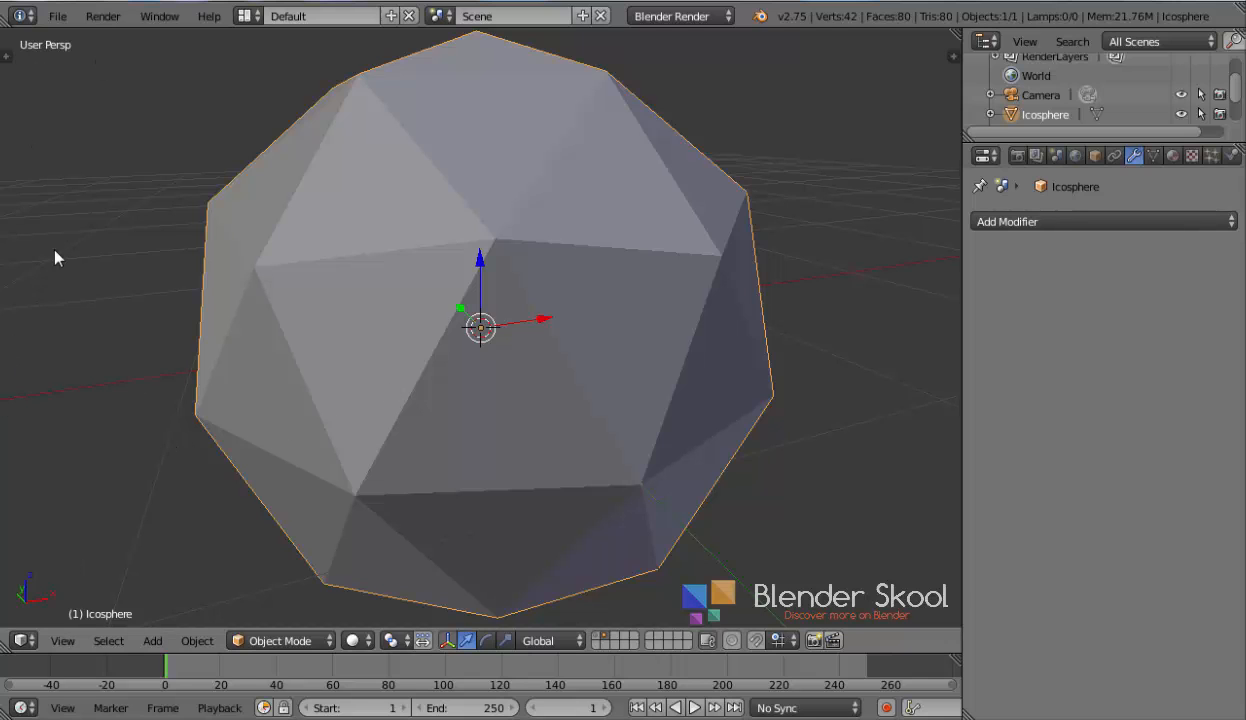
Reduce the Ico Sphere's Subdivisions to 1
key(t)
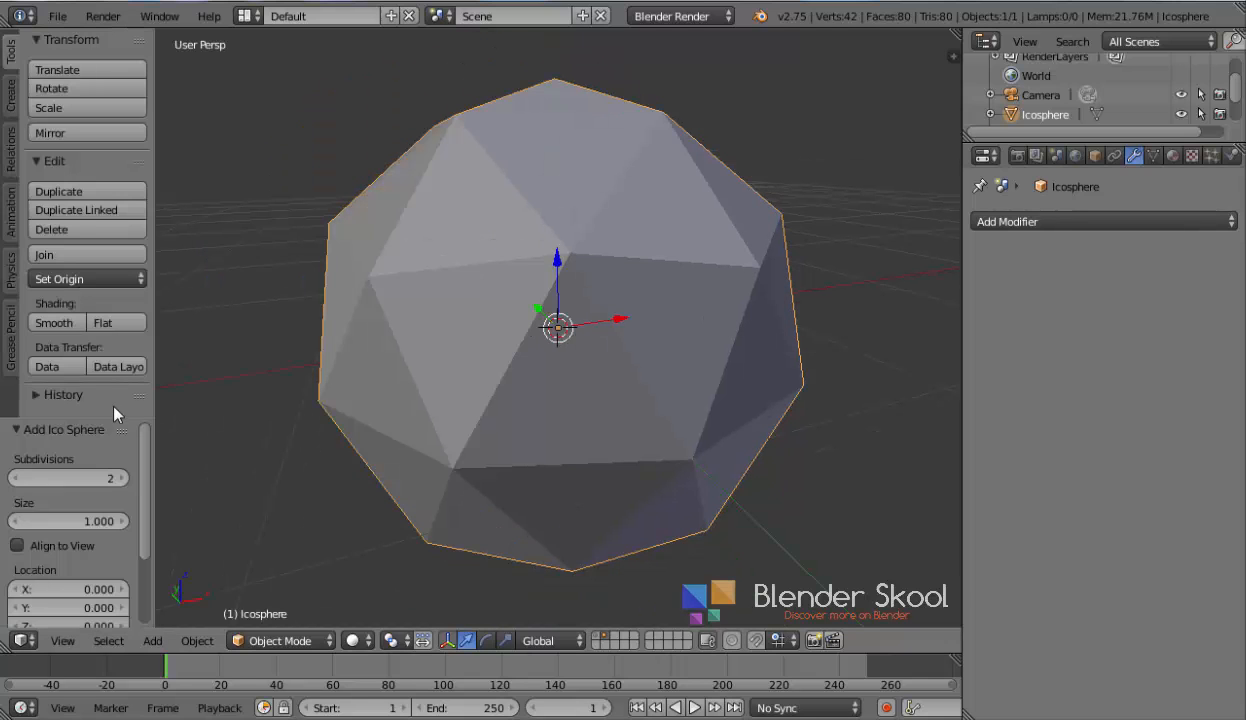
drag(90, 413, 102, 270)
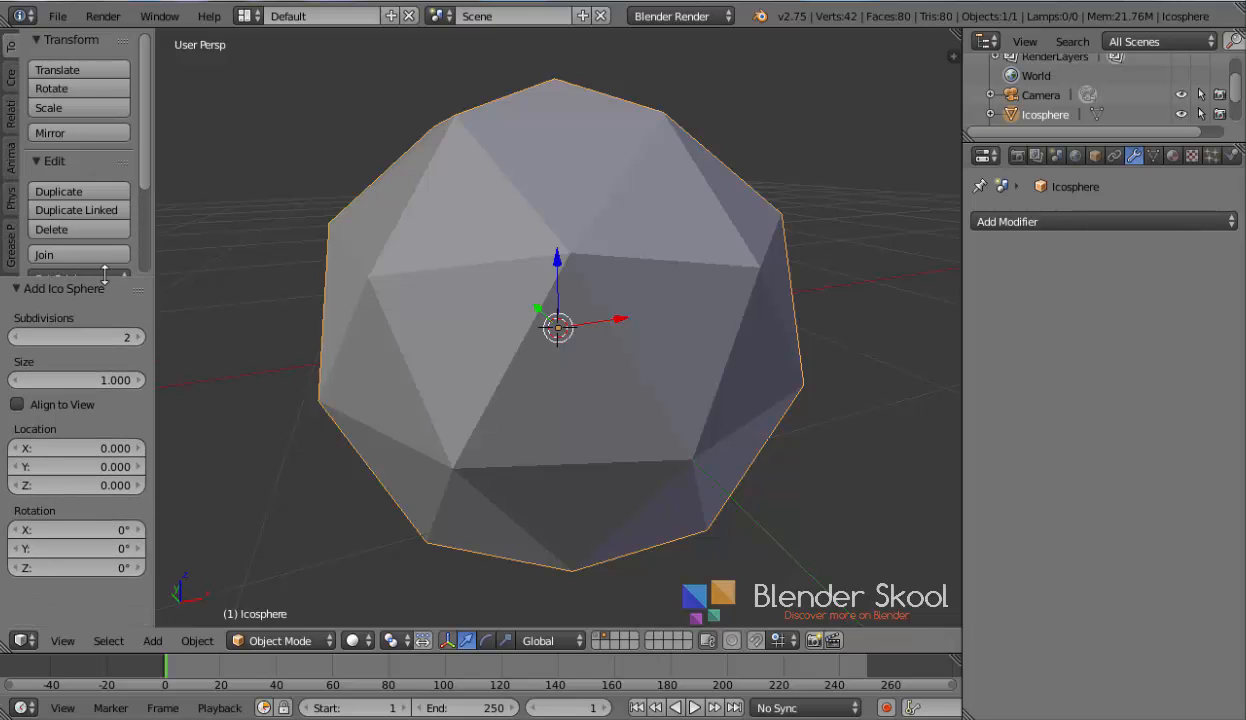
click(14, 337)
key(t)
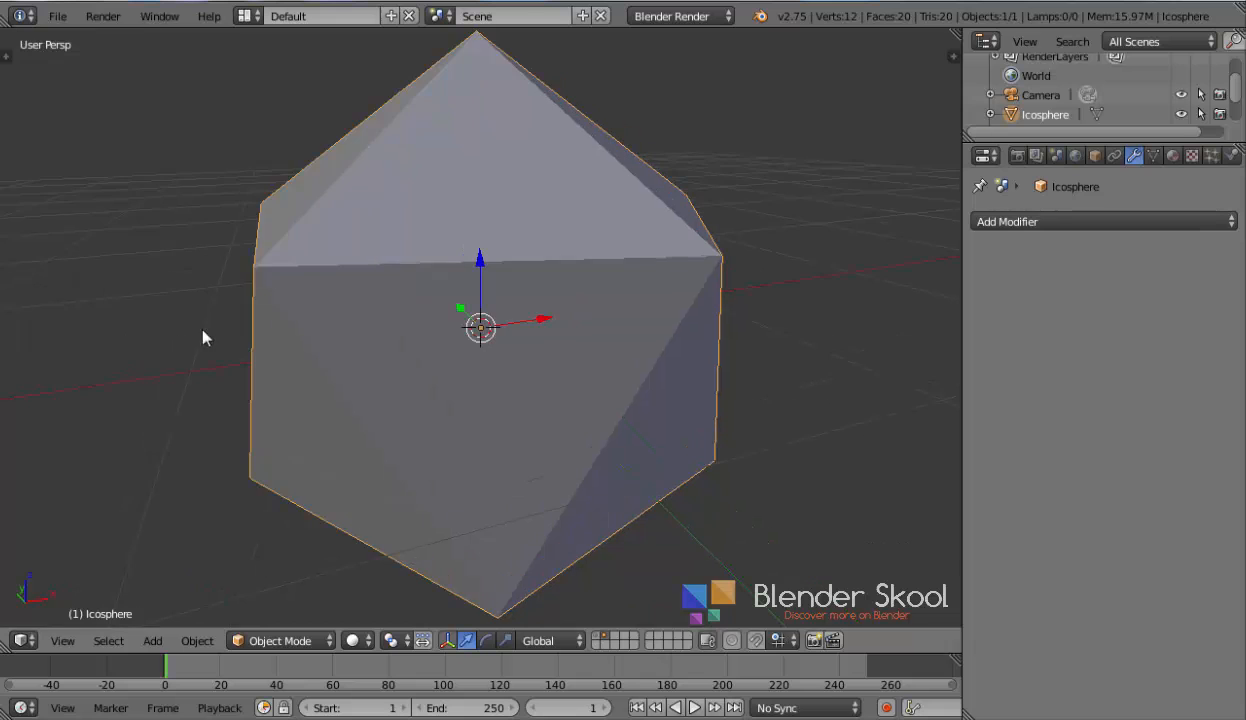
middle_drag(203, 337, 512, 509)
scroll(480, 388, down, 2)
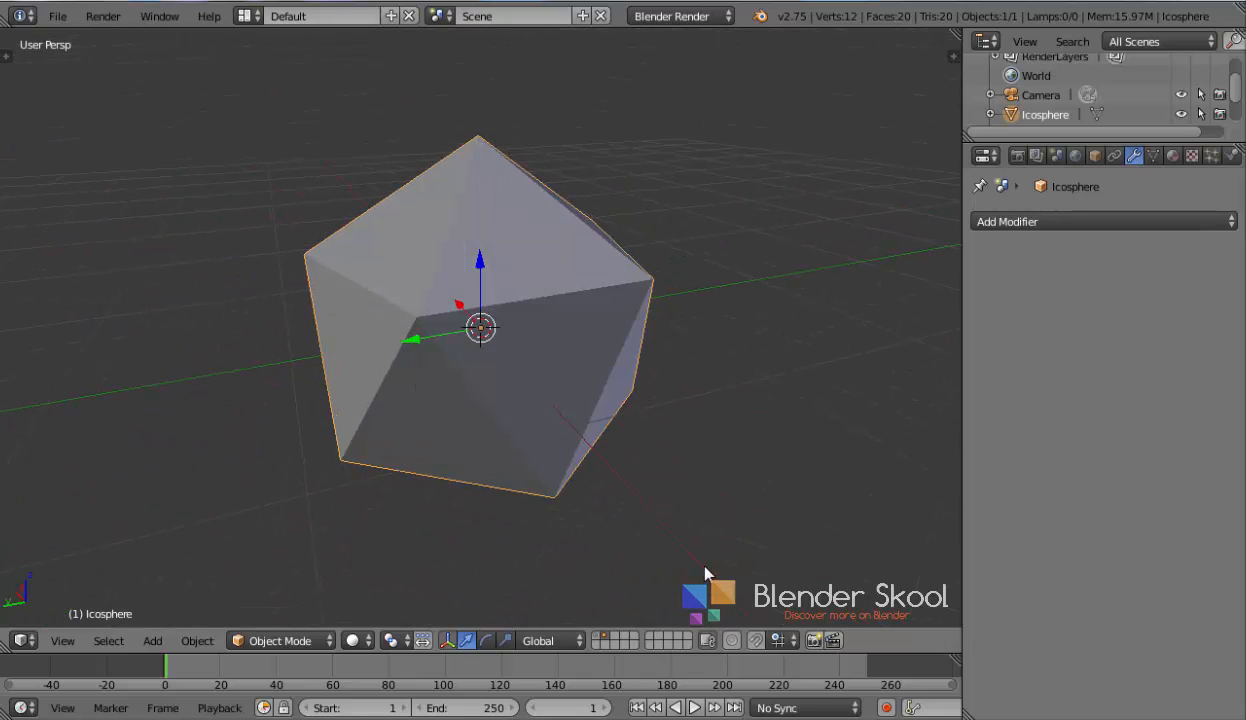
middle_drag(705, 573, 641, 574)
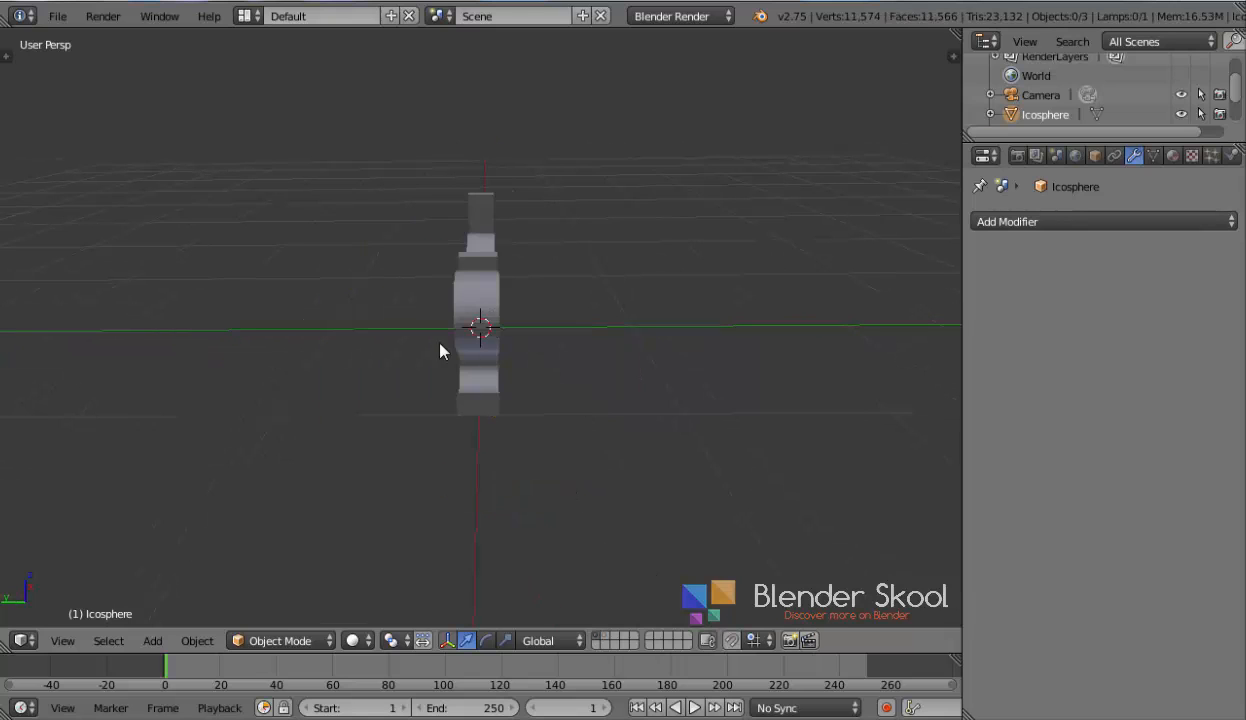
Return to the text's layer, select the Skool mesh, and add a new particle system to it
middle_drag(442, 350, 404, 305)
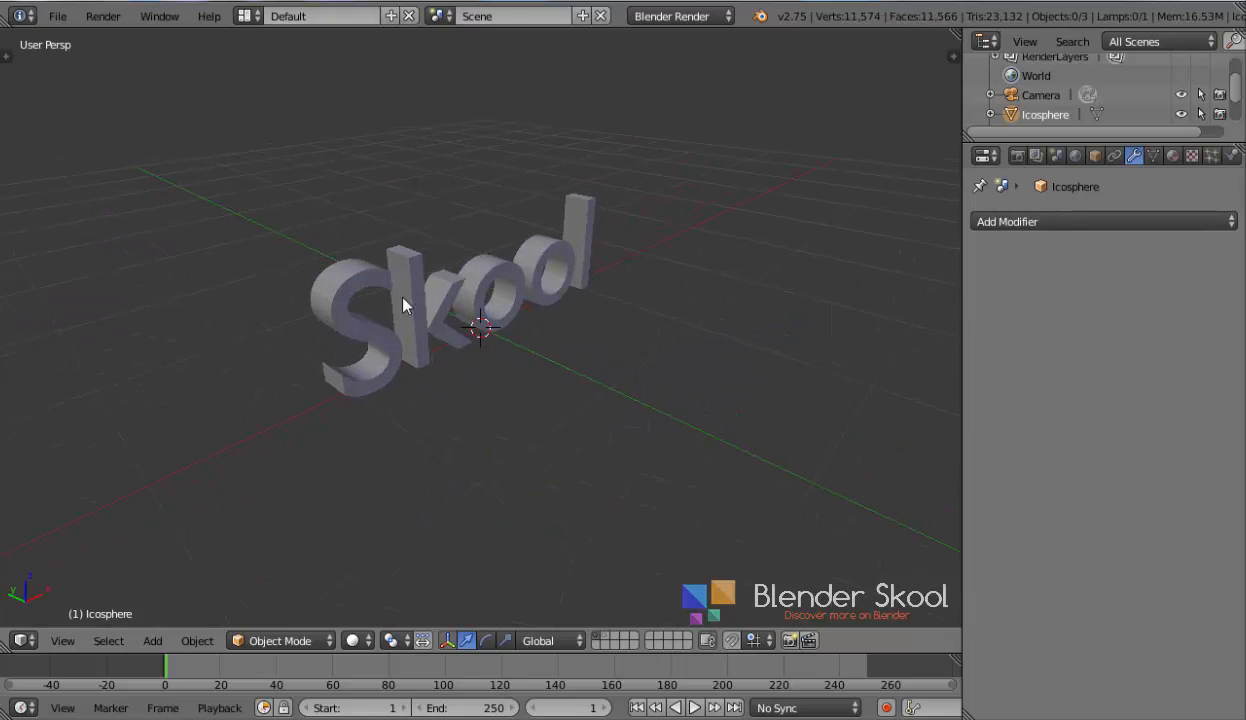
right_click(402, 282)
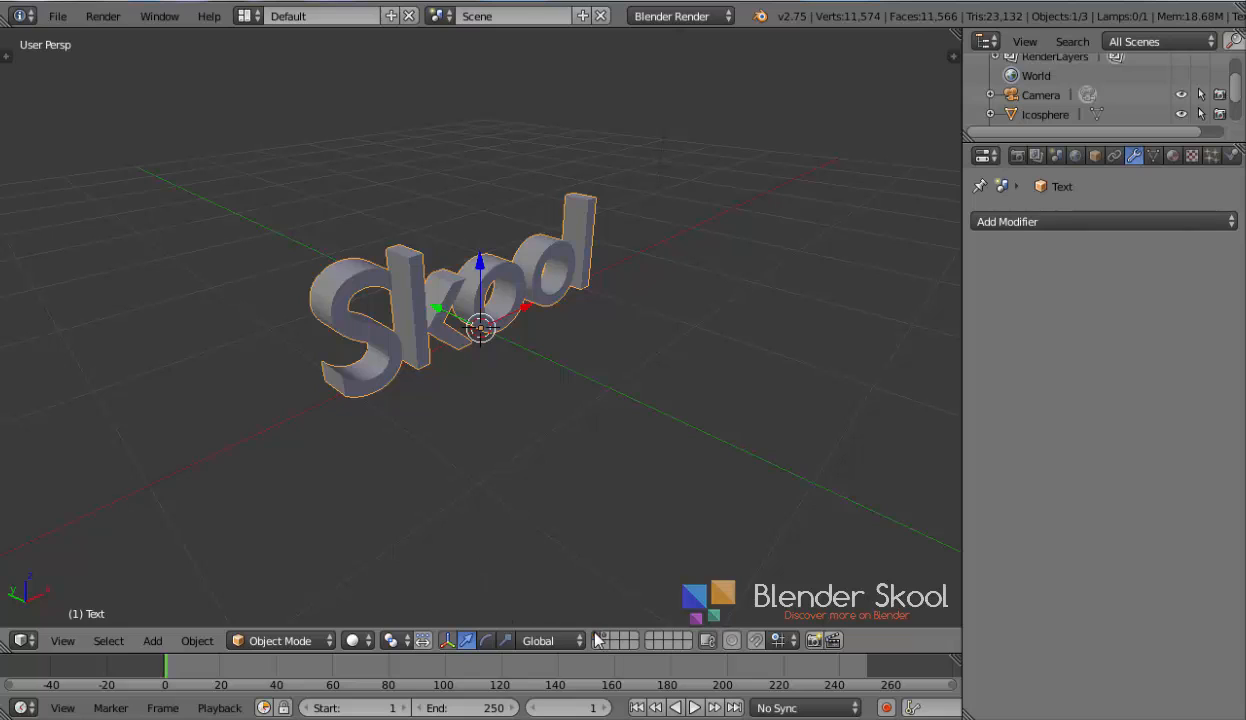
click(1211, 156)
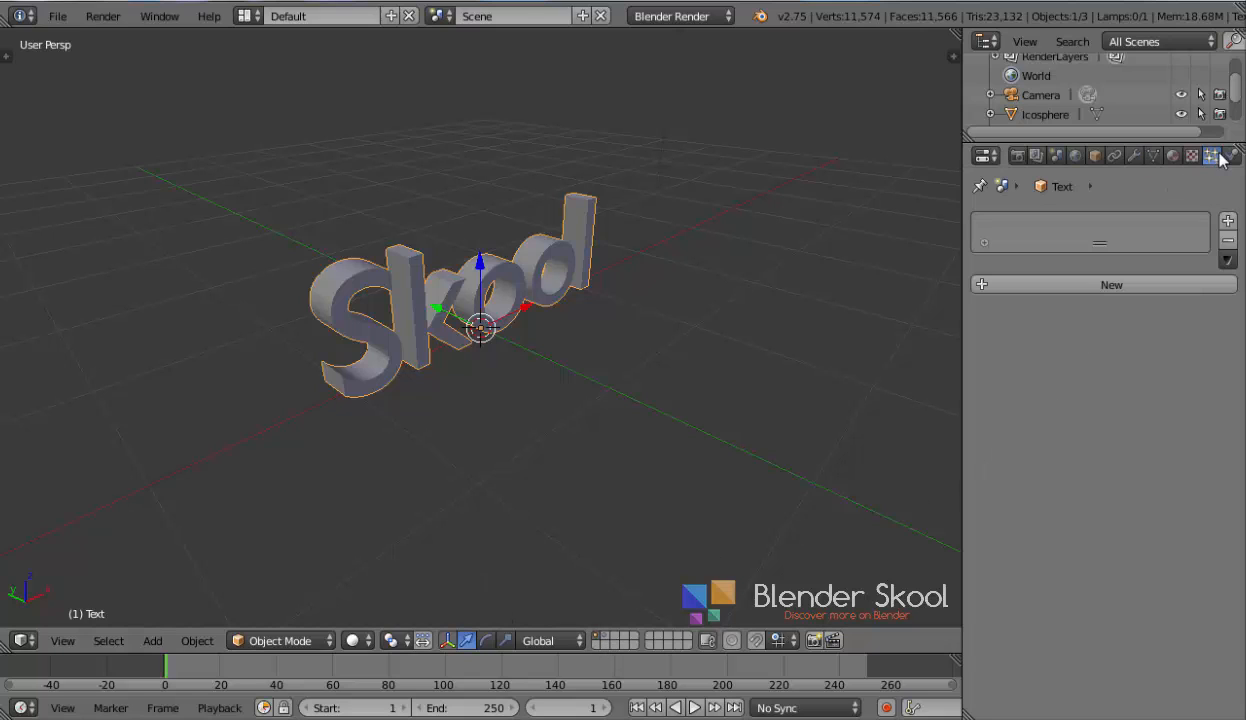
click(1086, 286)
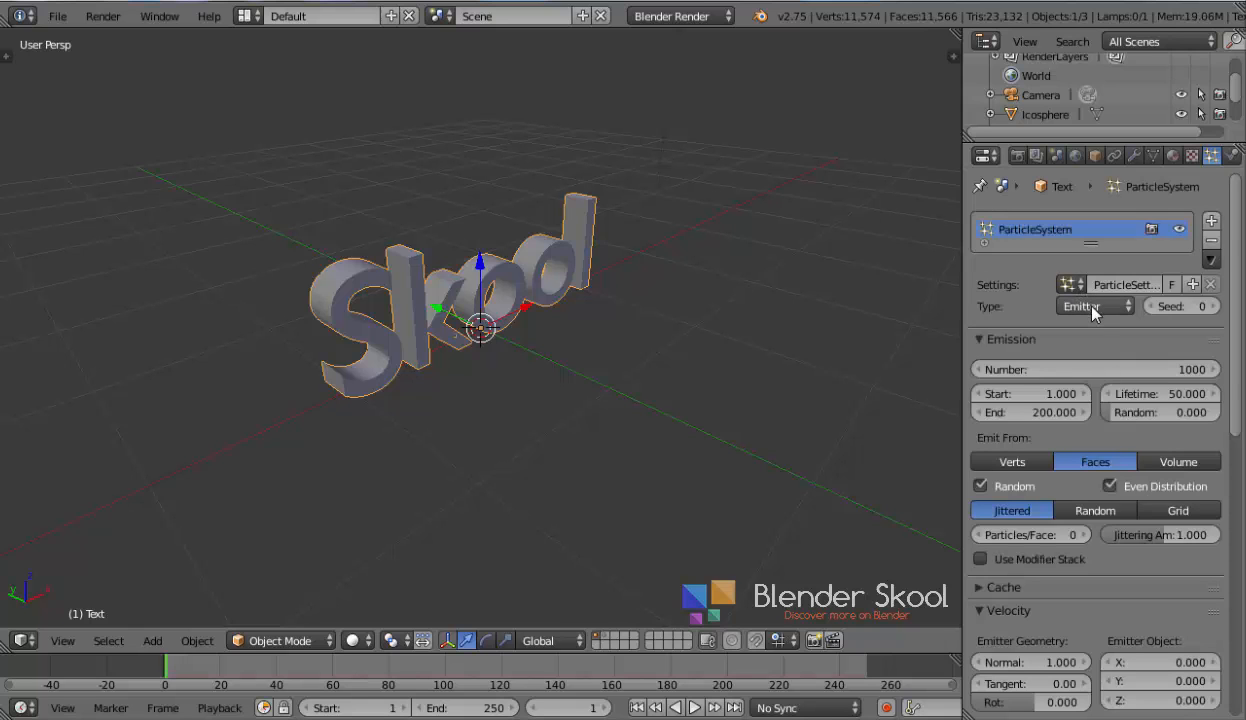
Set the particle type to Hair, enable Advanced, and emit from Verts with Random turned off
click(1093, 308)
click(1058, 250)
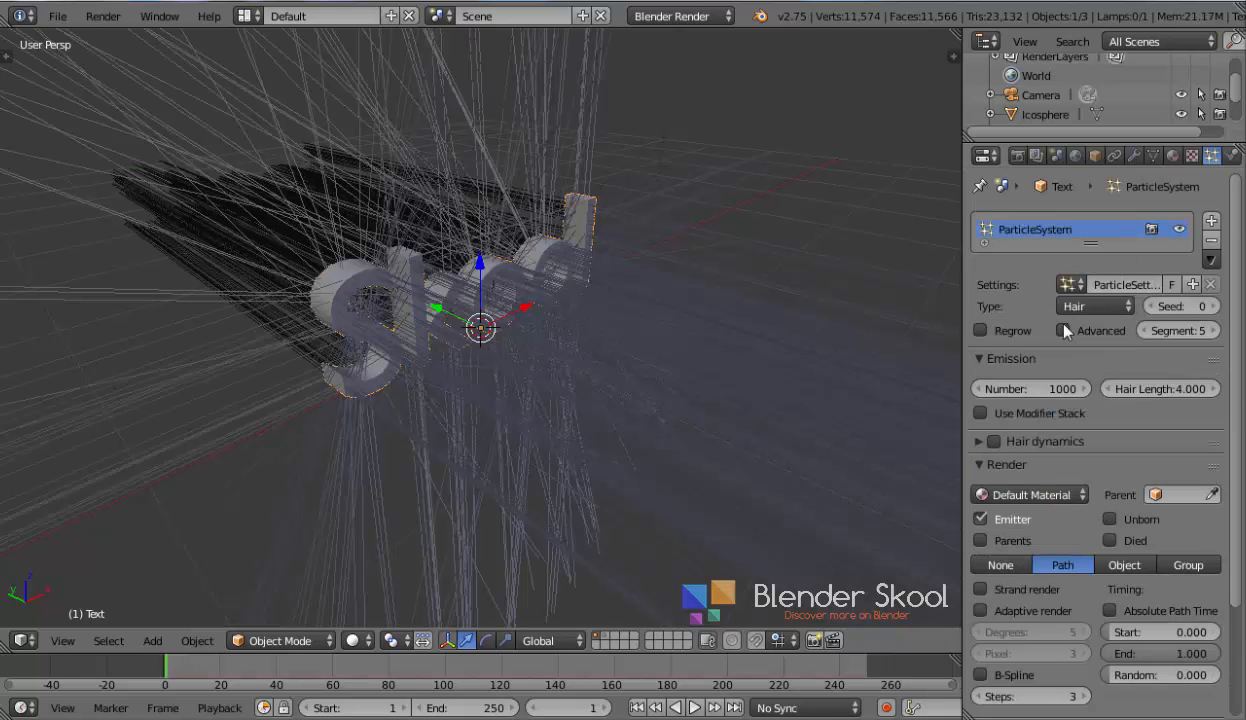
click(1064, 331)
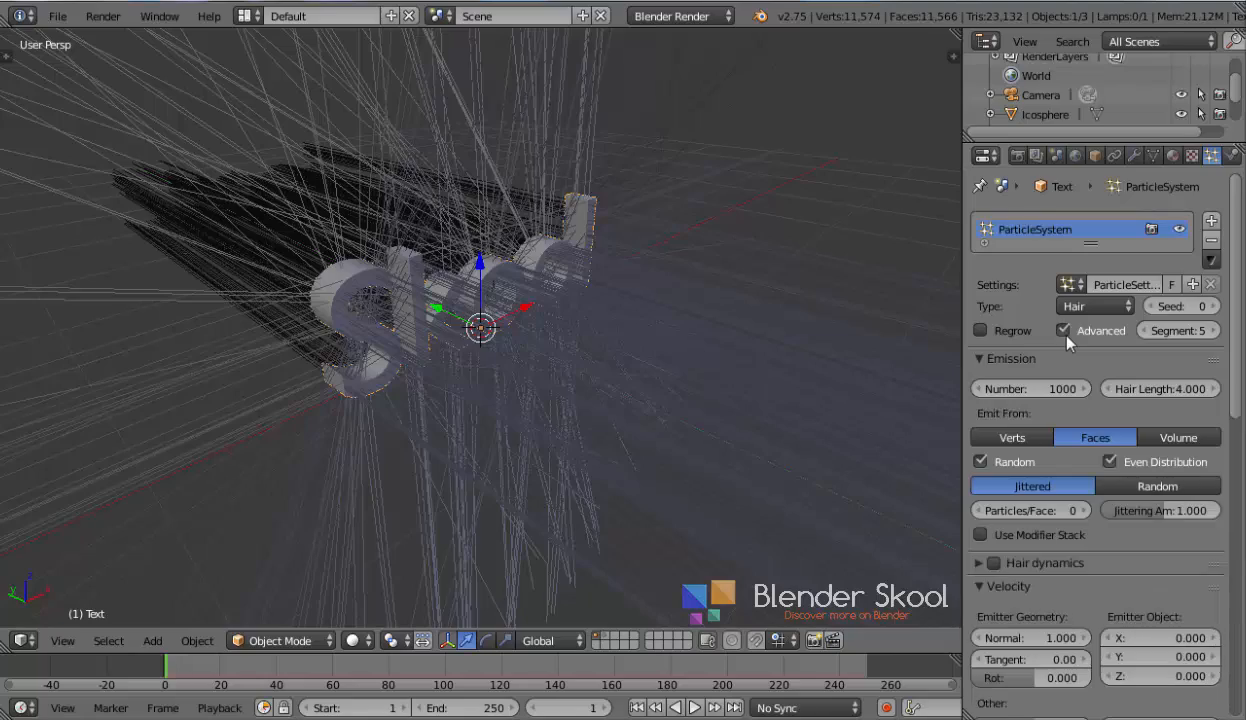
click(1012, 438)
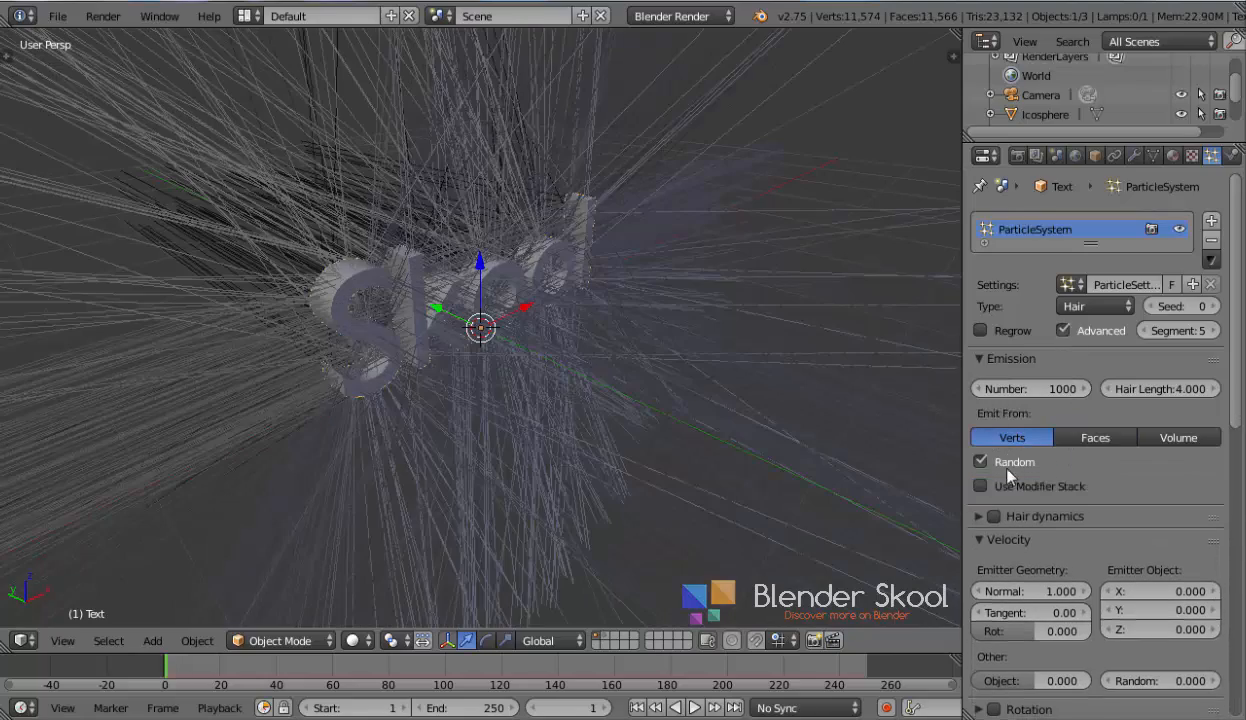
click(980, 461)
Inspect the text mesh's vertices in edit mode, then return to object mode
middle_drag(673, 472, 610, 484)
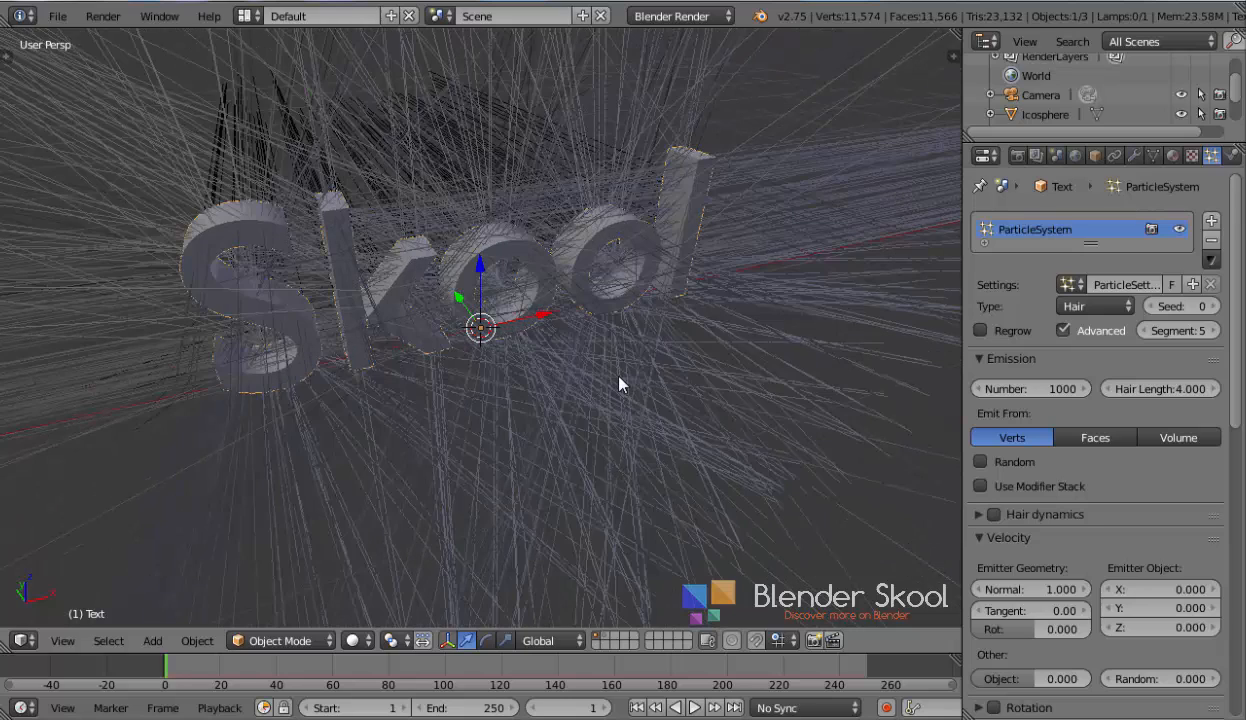
key(Tab)
scroll(619, 383, up, 3)
key(a)
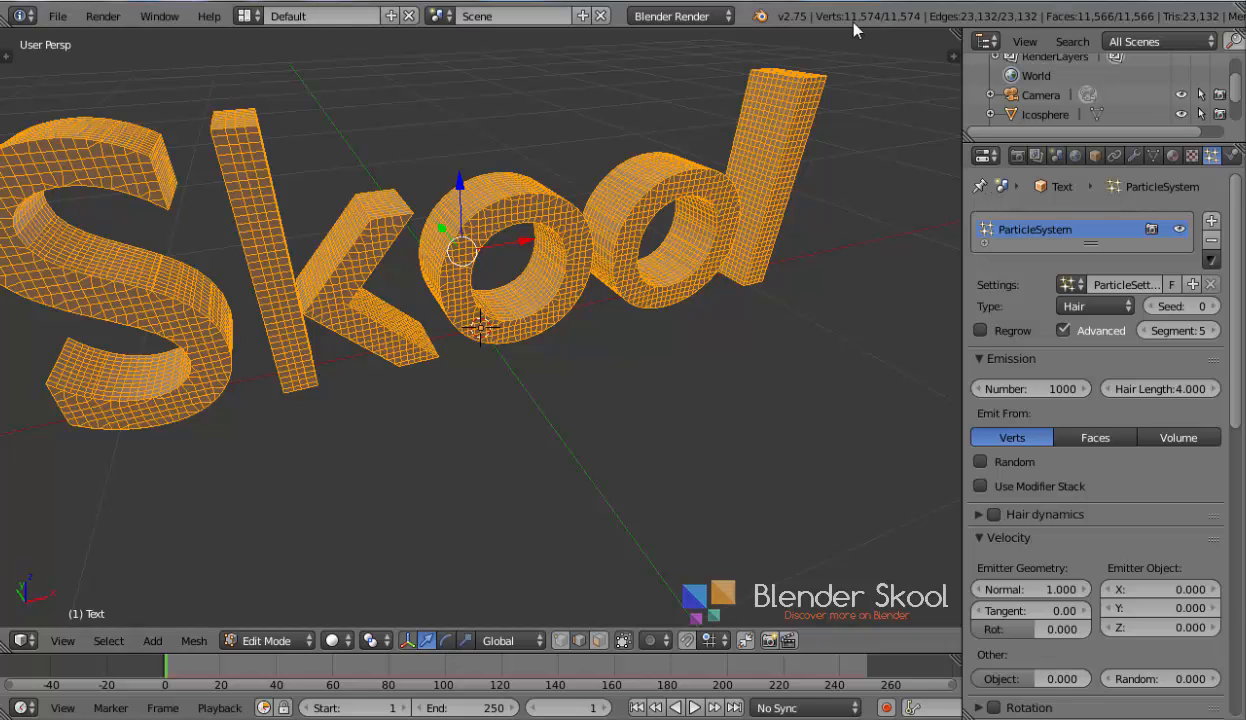
key(Tab)
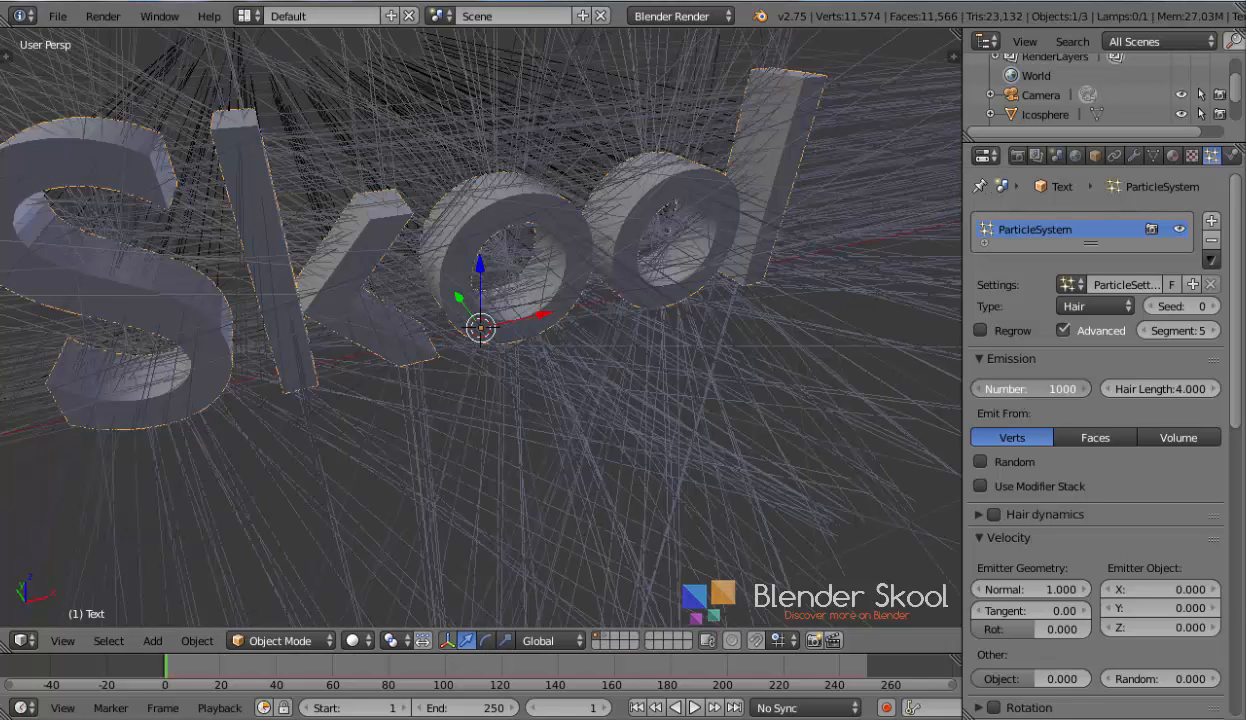
Set the hair particle Number to 11500
click(1030, 388)
text(11500)
key(Return)
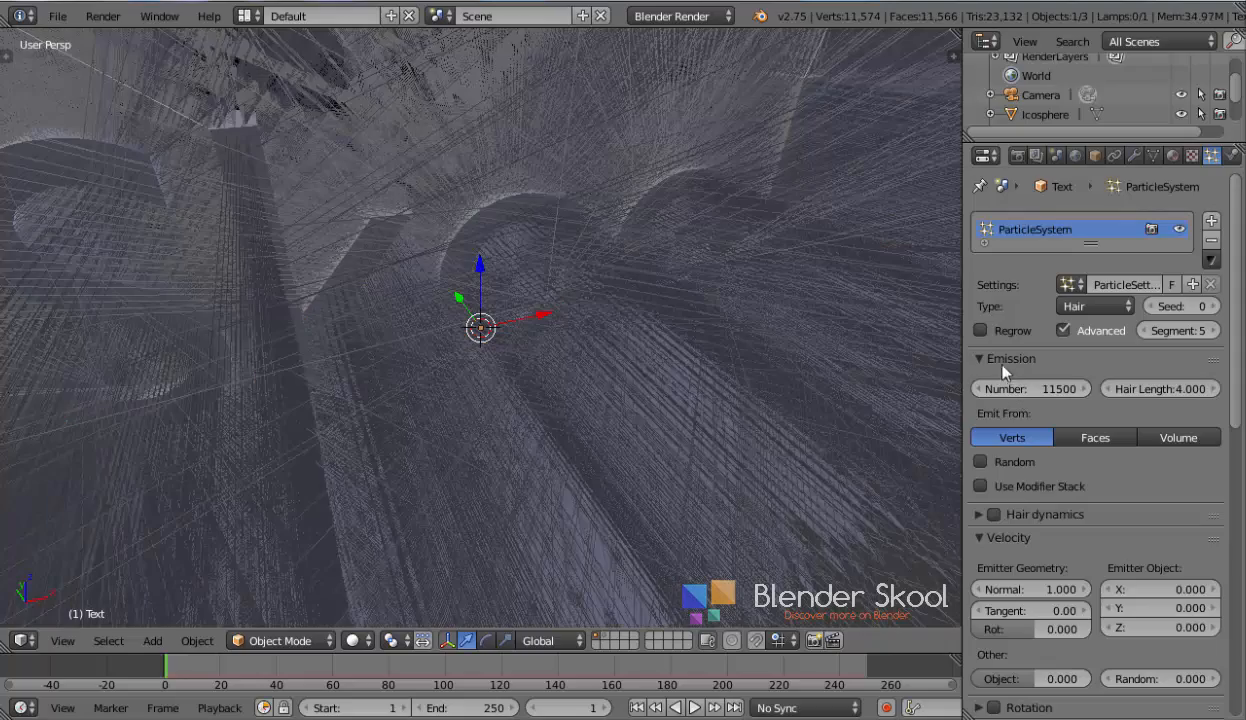
Scroll through the particle settings to review the Physics and Render sections
middle_drag(709, 297, 553, 254)
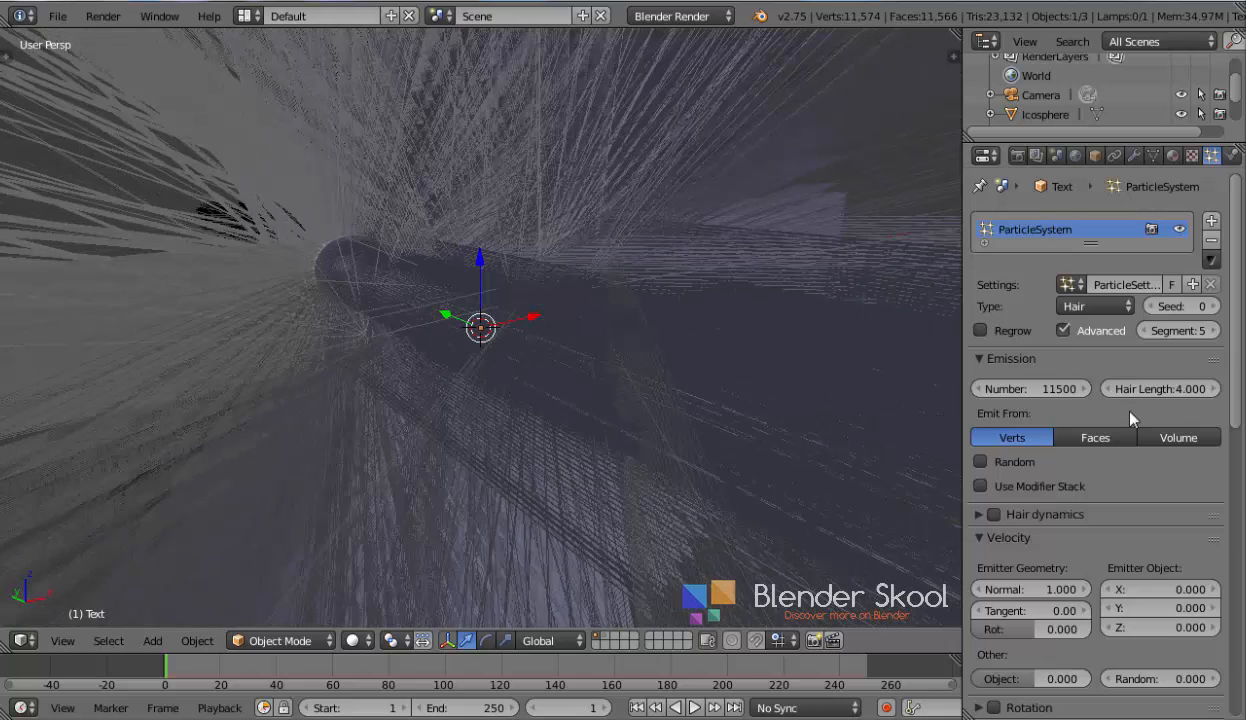
scroll(1099, 400, down, 7)
scroll(1115, 407, down, 4)
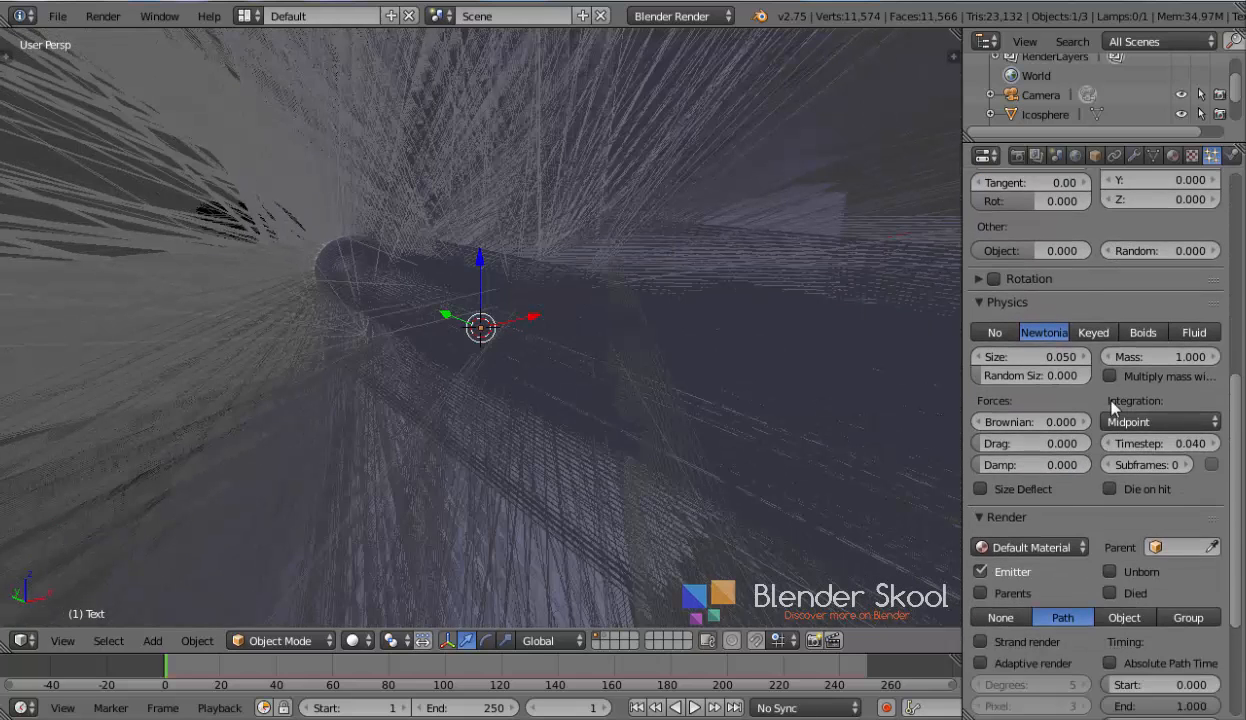
scroll(1115, 408, up, 9)
scroll(1113, 410, down, 10)
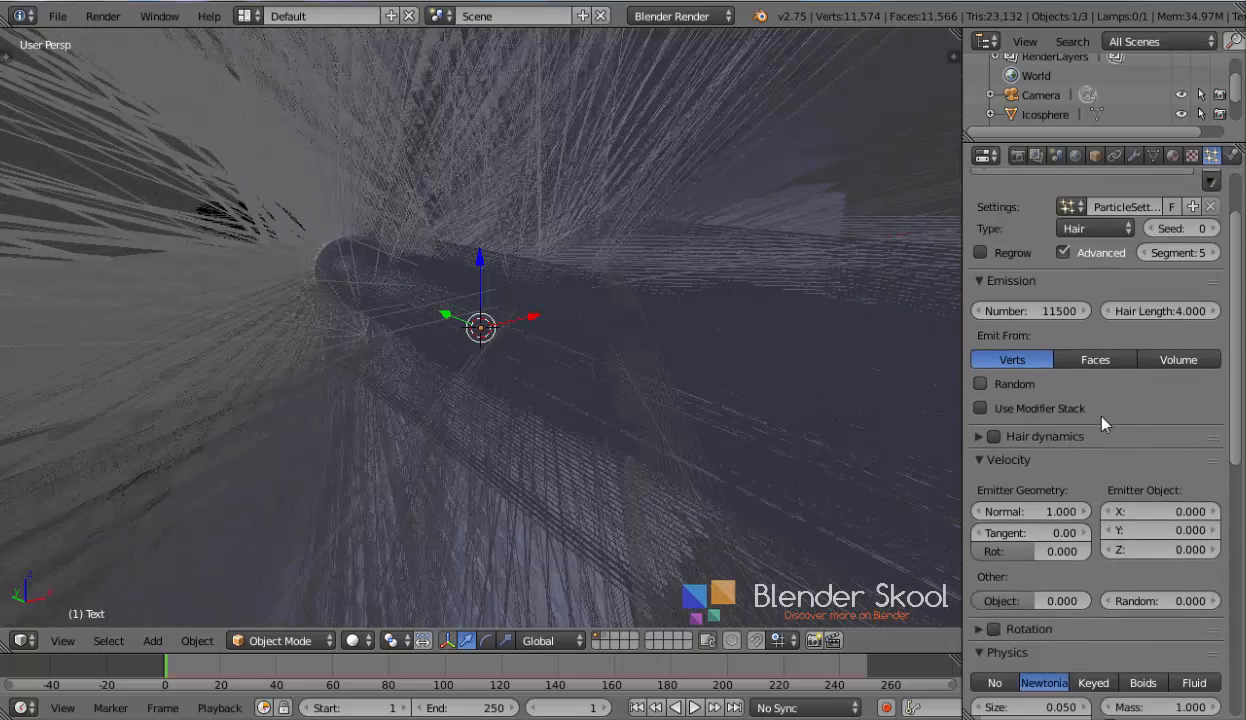
scroll(1100, 472, down, 2)
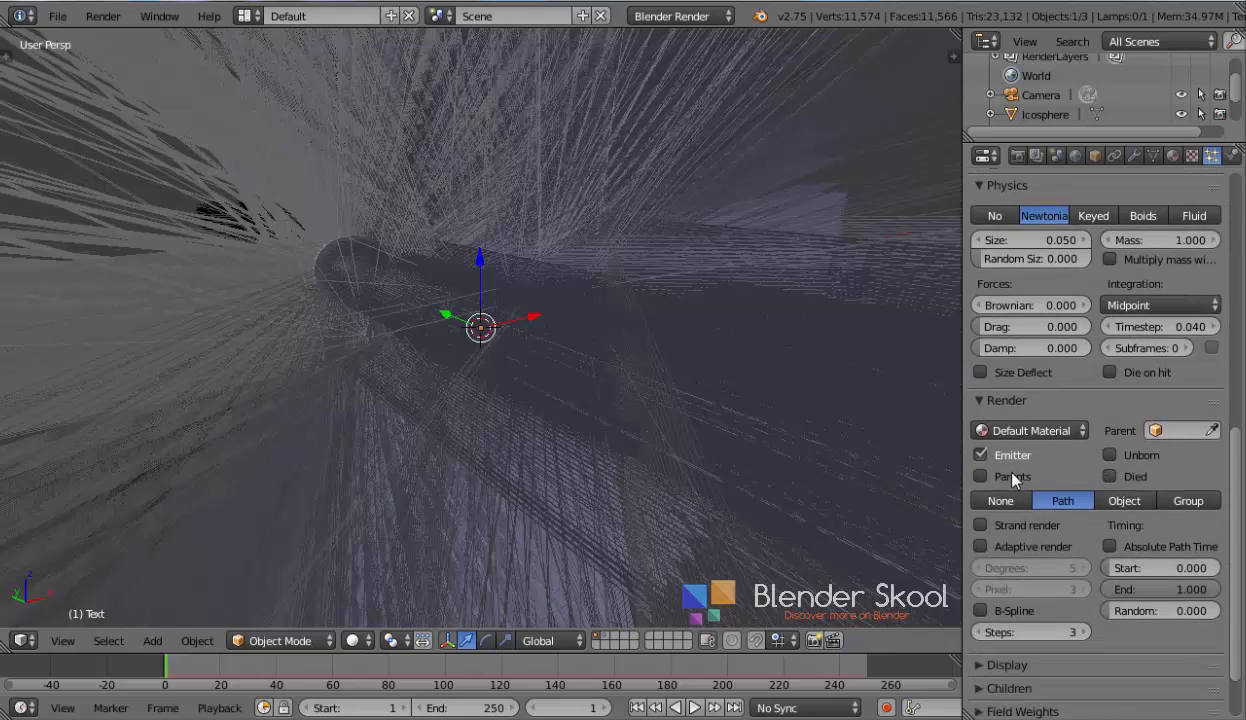
Set the hair particles to render as Object, then collapse the Render settings and open the Display settings
click(1137, 502)
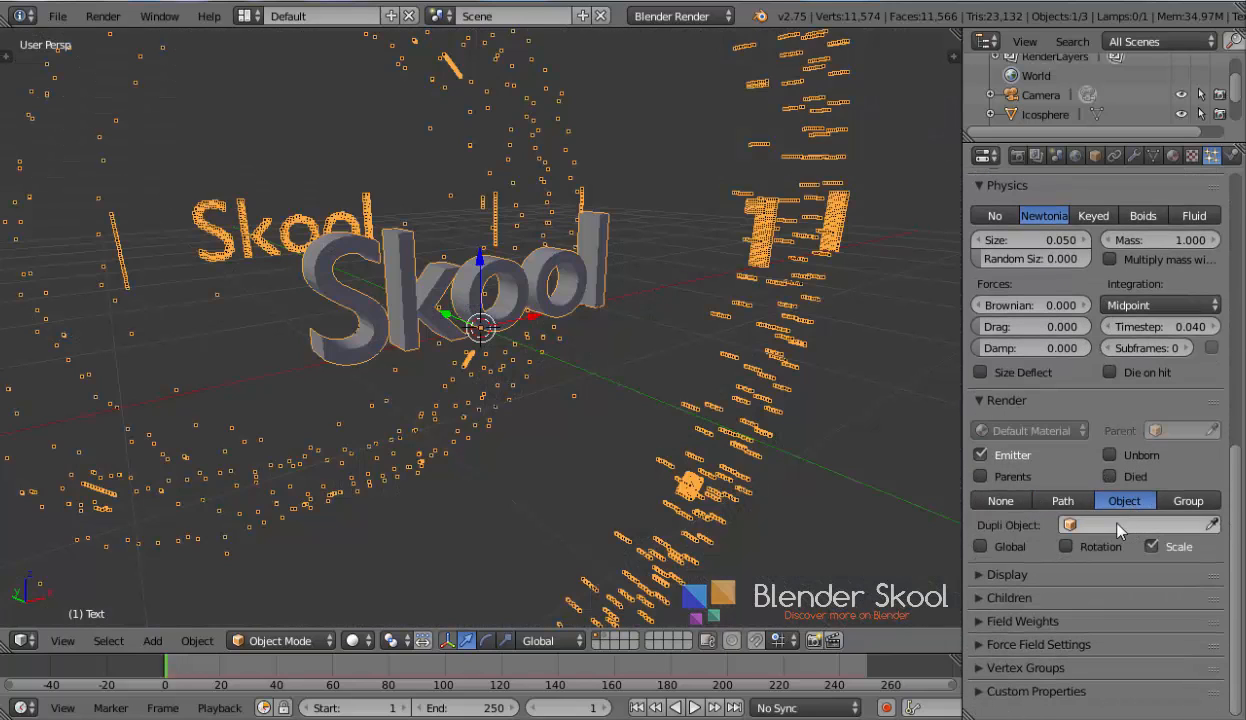
click(1120, 524)
key(Escape)
click(1002, 406)
click(1002, 424)
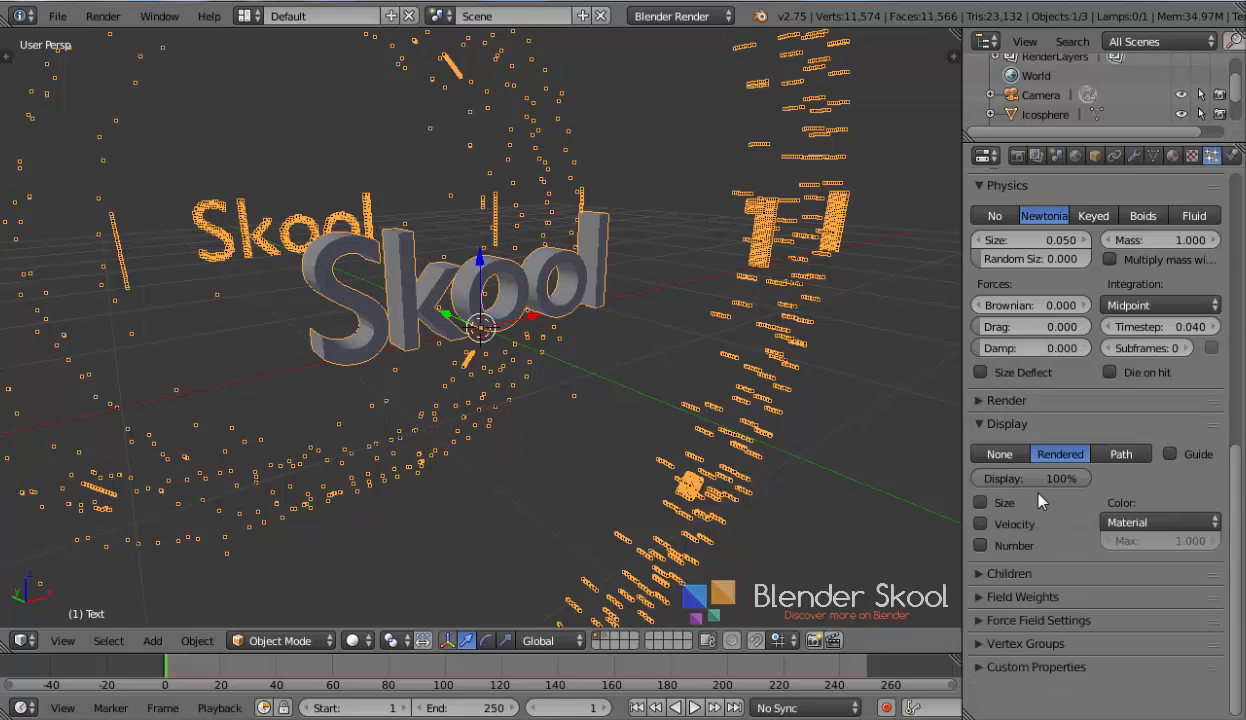
Set the particle viewport Display percentage to 20%
drag(1010, 478, 964, 478)
click(1015, 476)
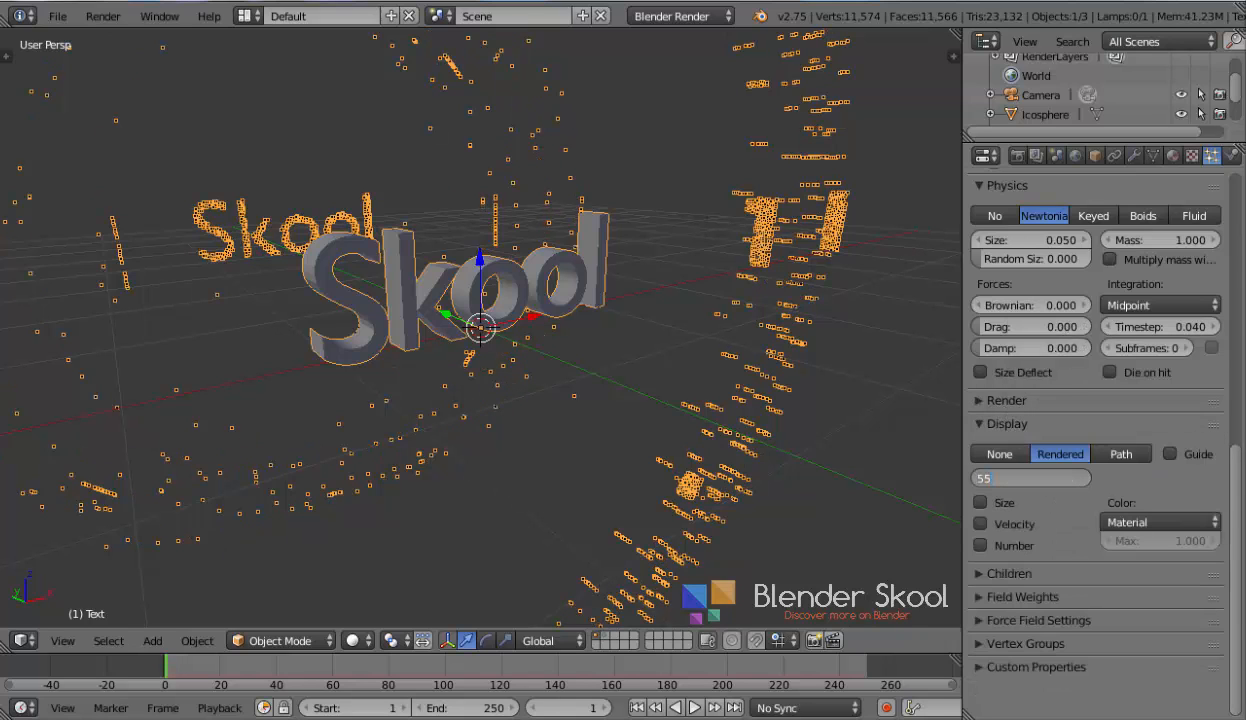
key(Return)
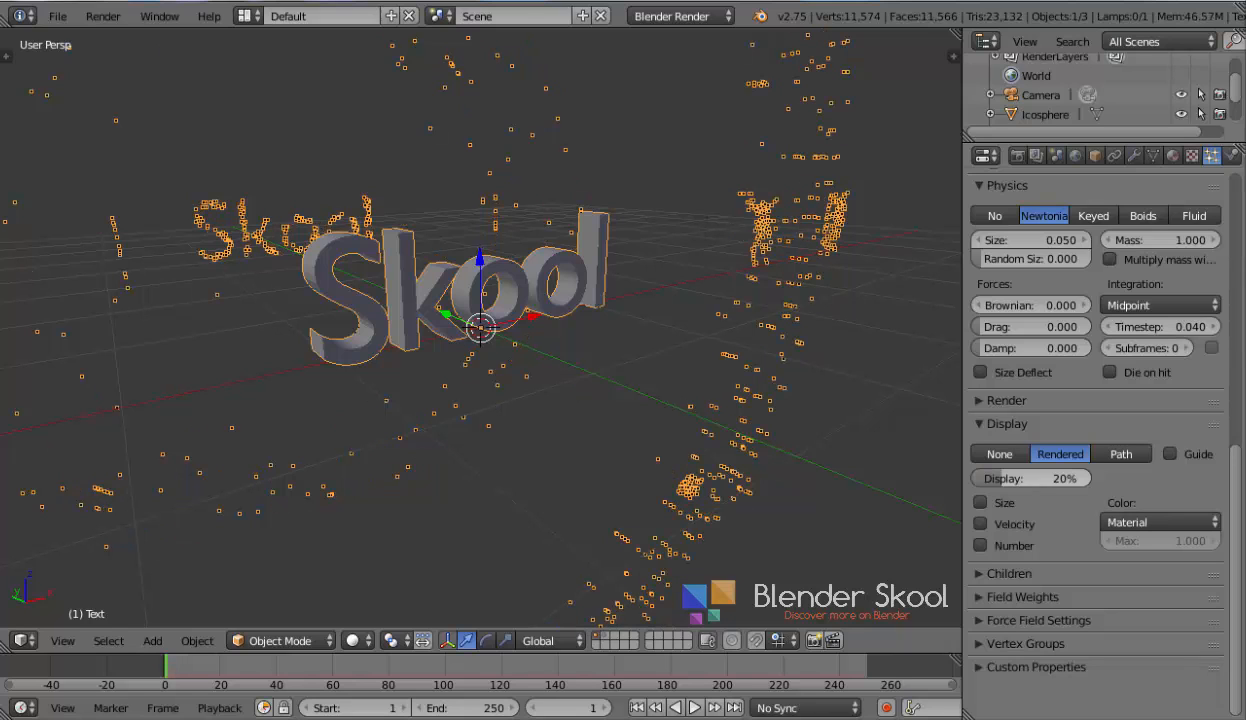
Pick Icosphere as the Dupli Object for the particle render
ctrl+click(990, 400)
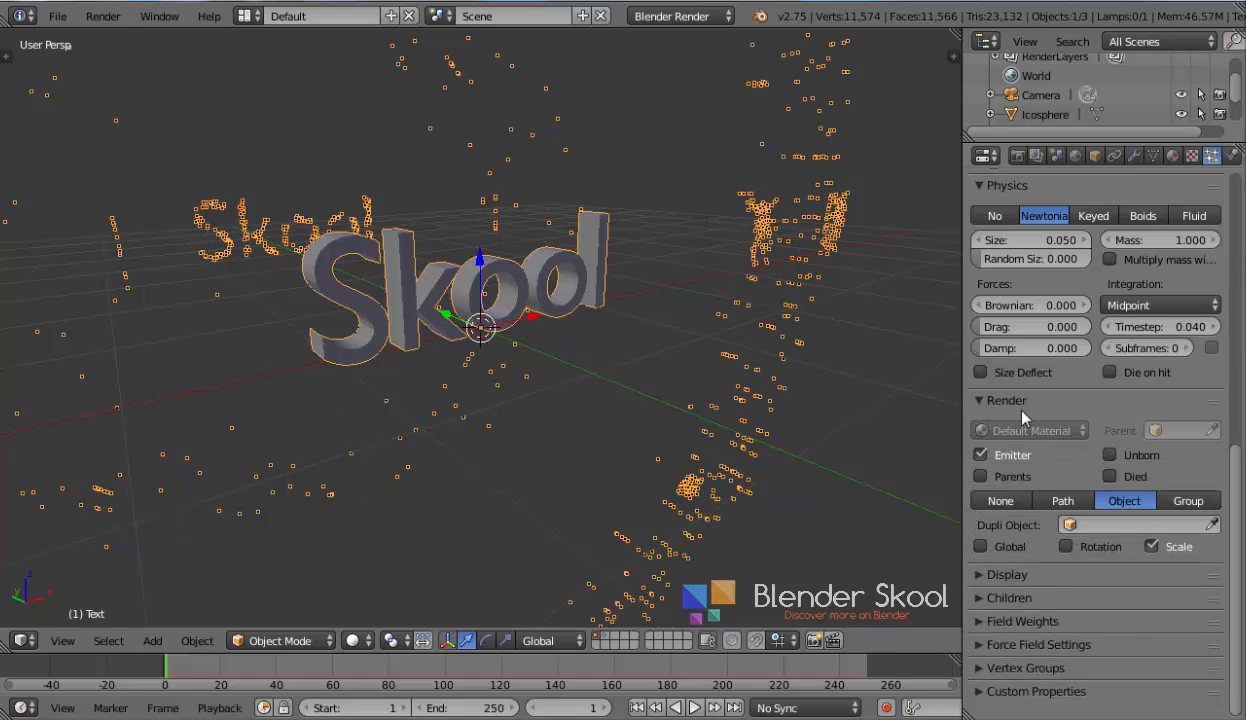
click(1102, 524)
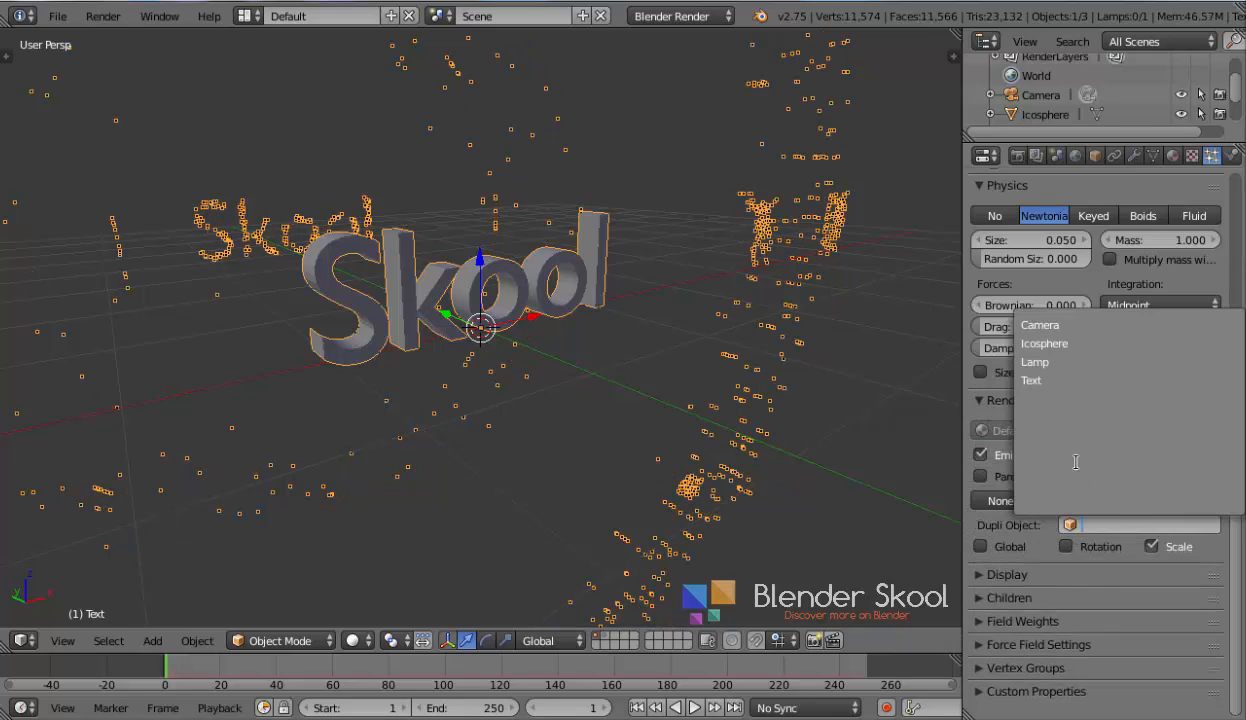
click(1052, 356)
click(1076, 524)
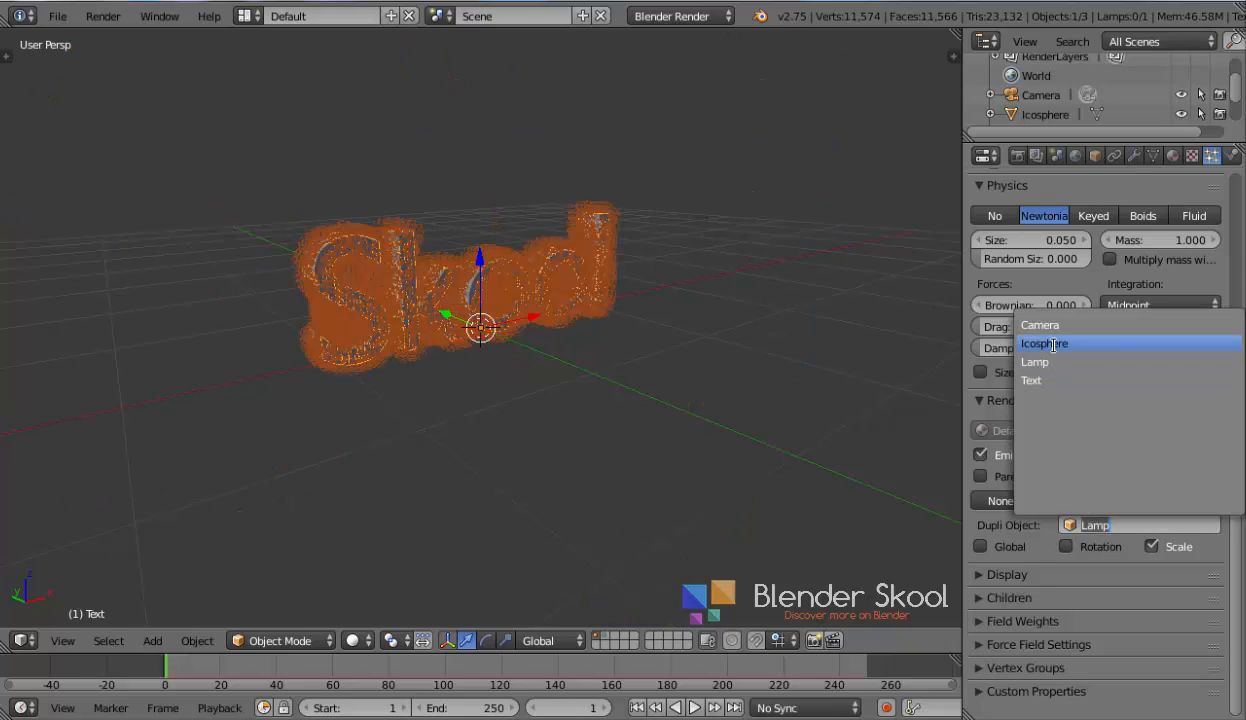
click(1050, 345)
Set the particle Size to 0.005
scroll(1055, 408, up, 2)
middle_drag(730, 374, 687, 380)
scroll(687, 386, up, 4)
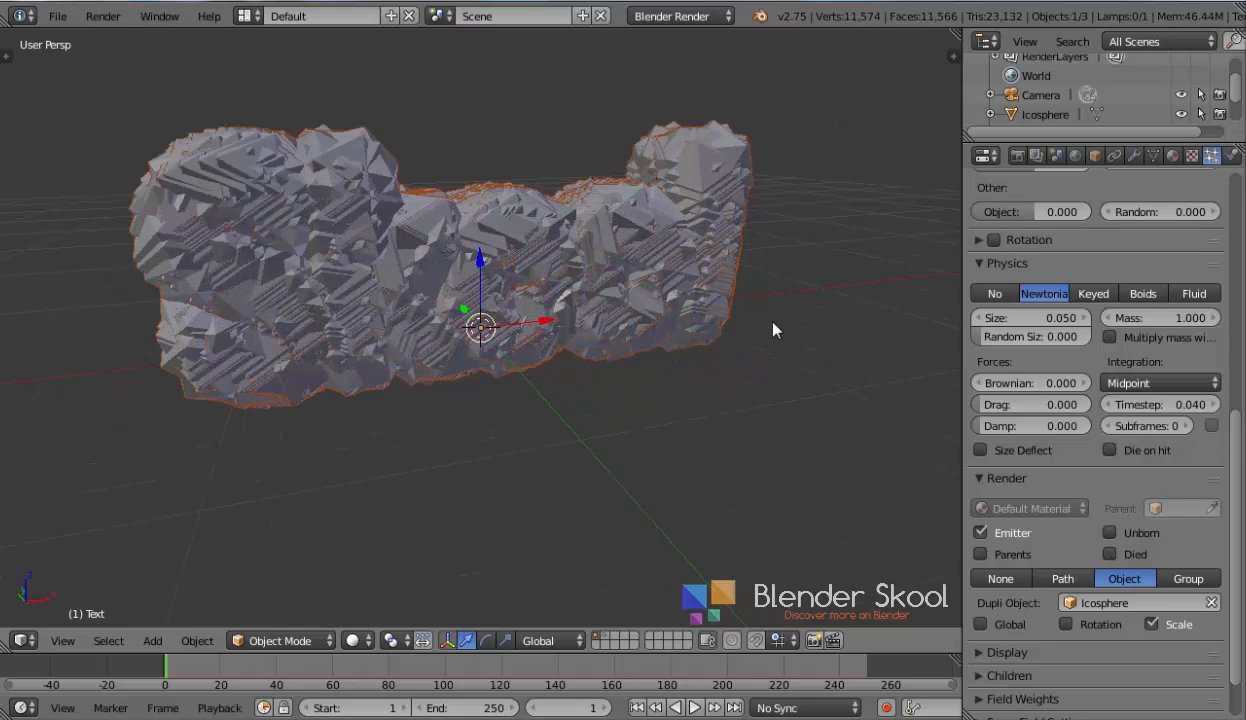
scroll(1010, 330, down, 1)
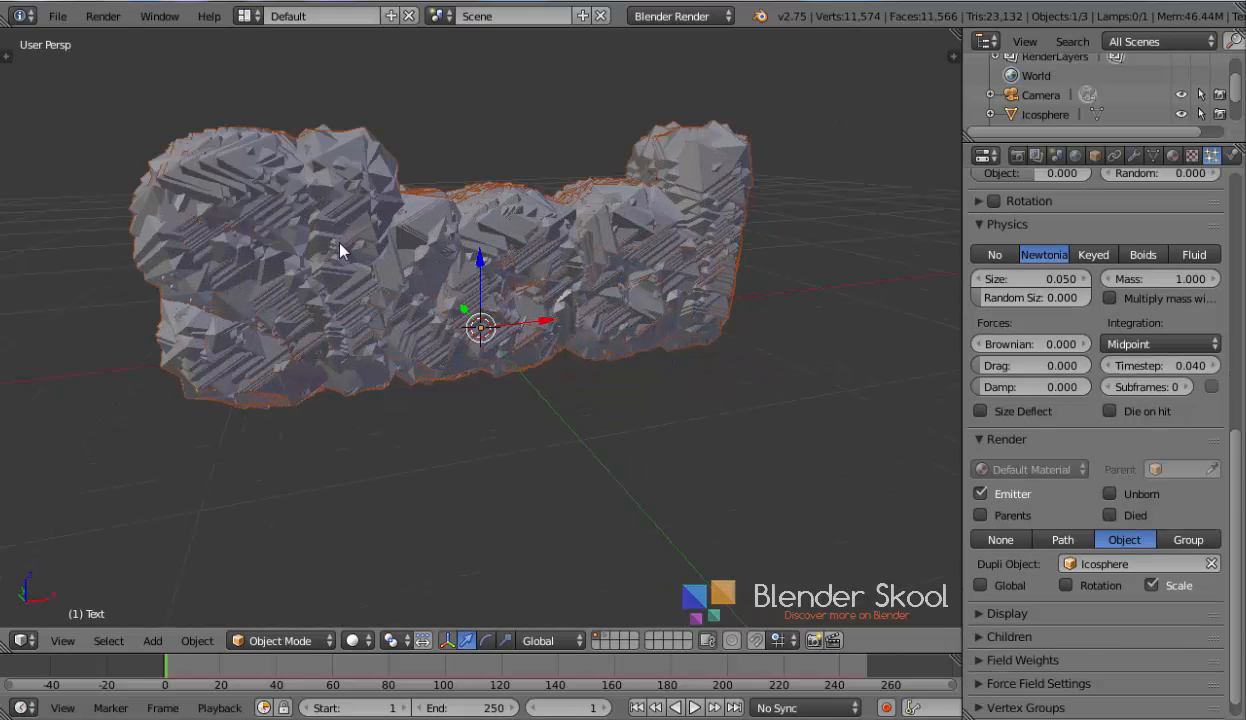
click(1017, 285)
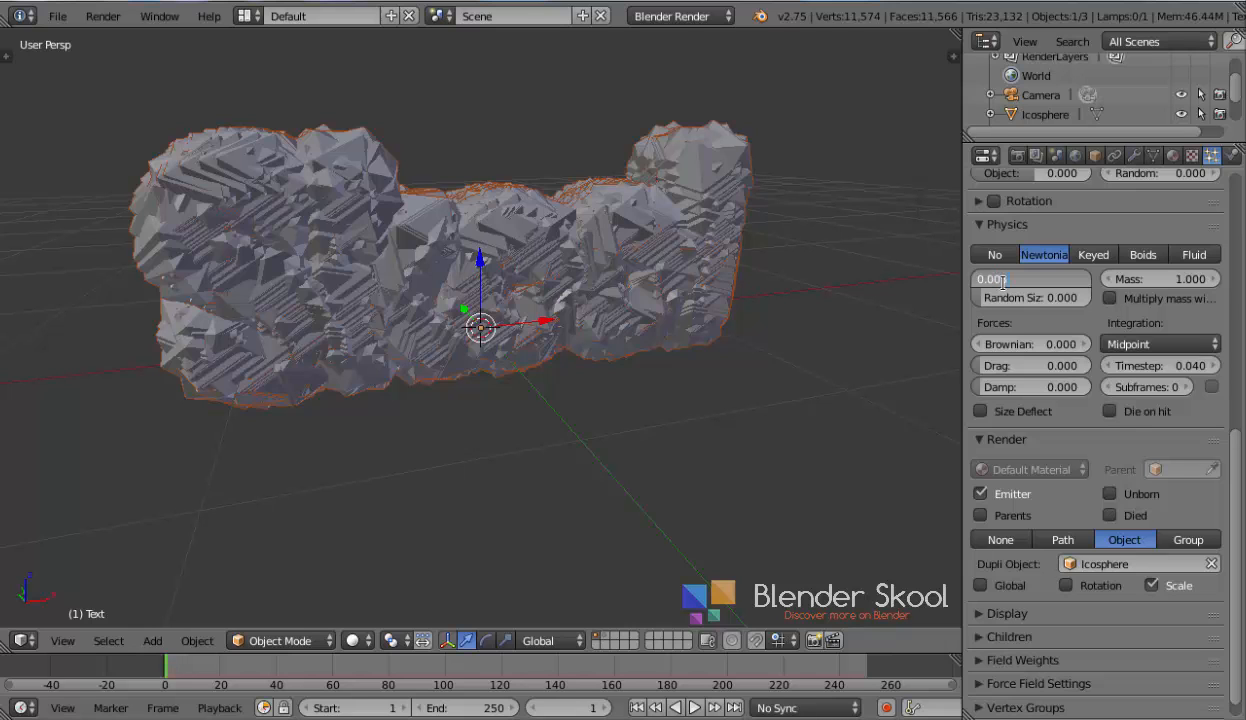
text(0.005)
key(Return)
Set the particle Random Size to 0.5
scroll(609, 326, up, 4)
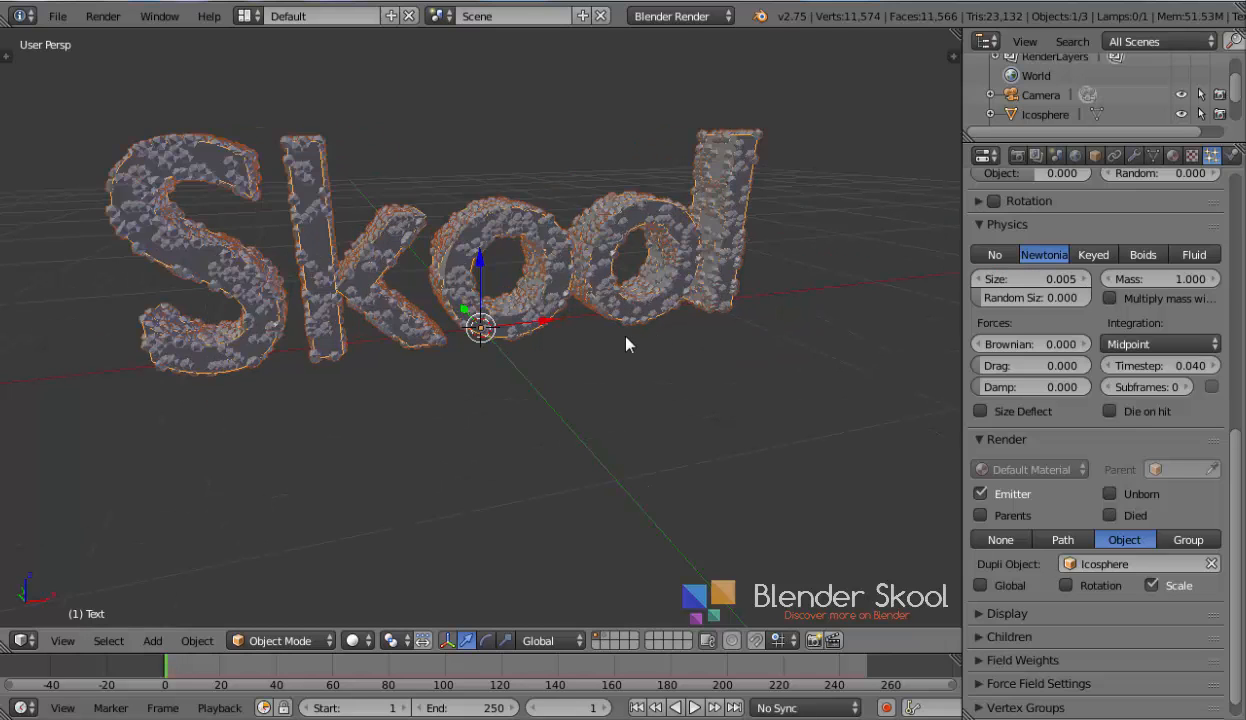
scroll(626, 336, up, 2)
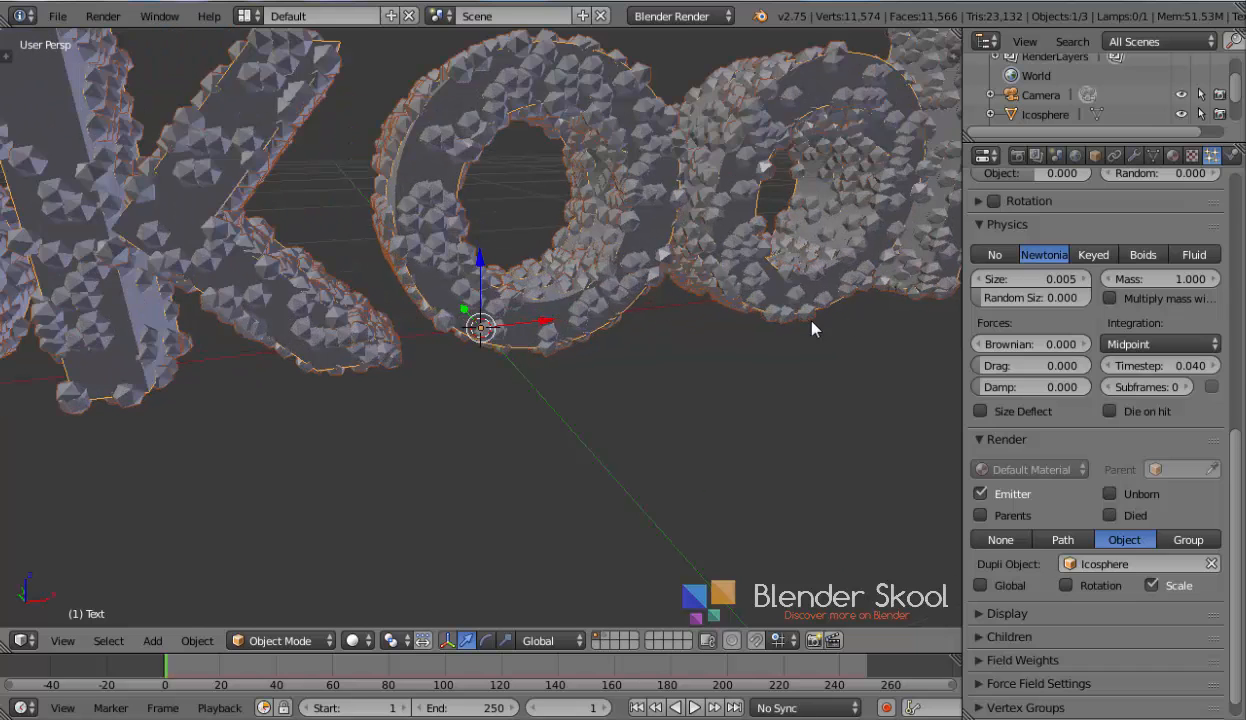
scroll(1177, 384, up, 1)
scroll(1177, 384, up, 2)
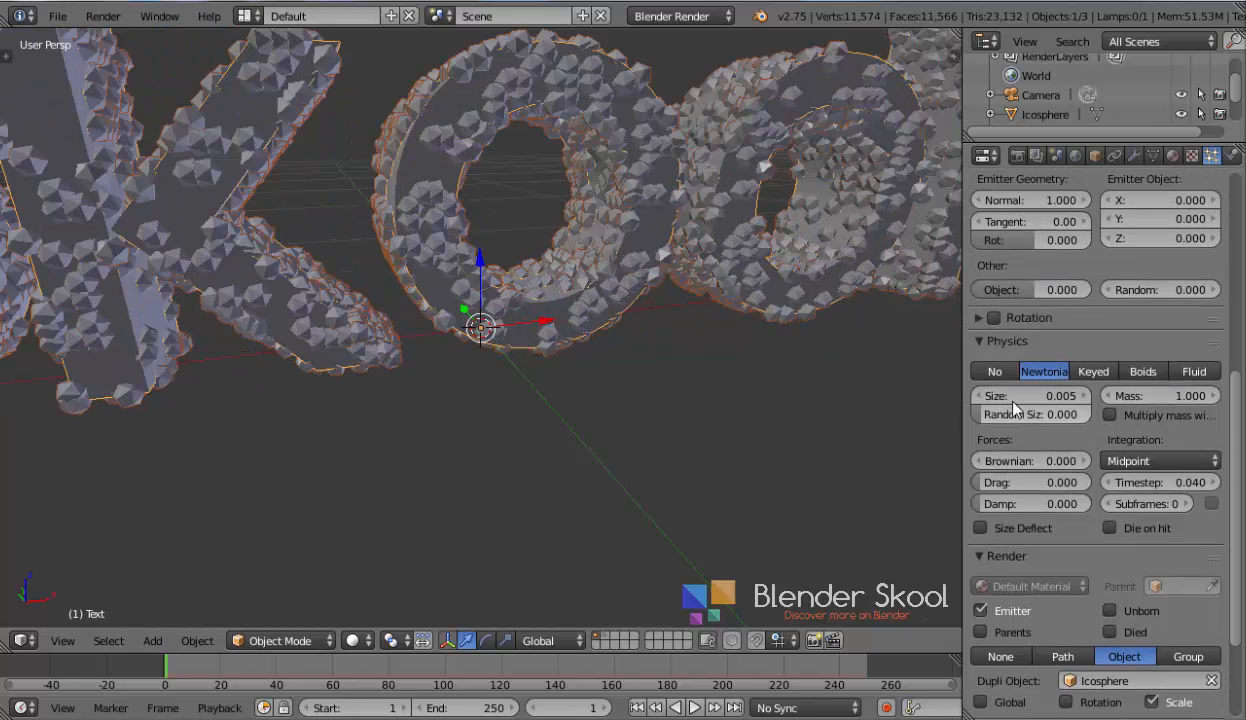
drag(997, 418, 1066, 418)
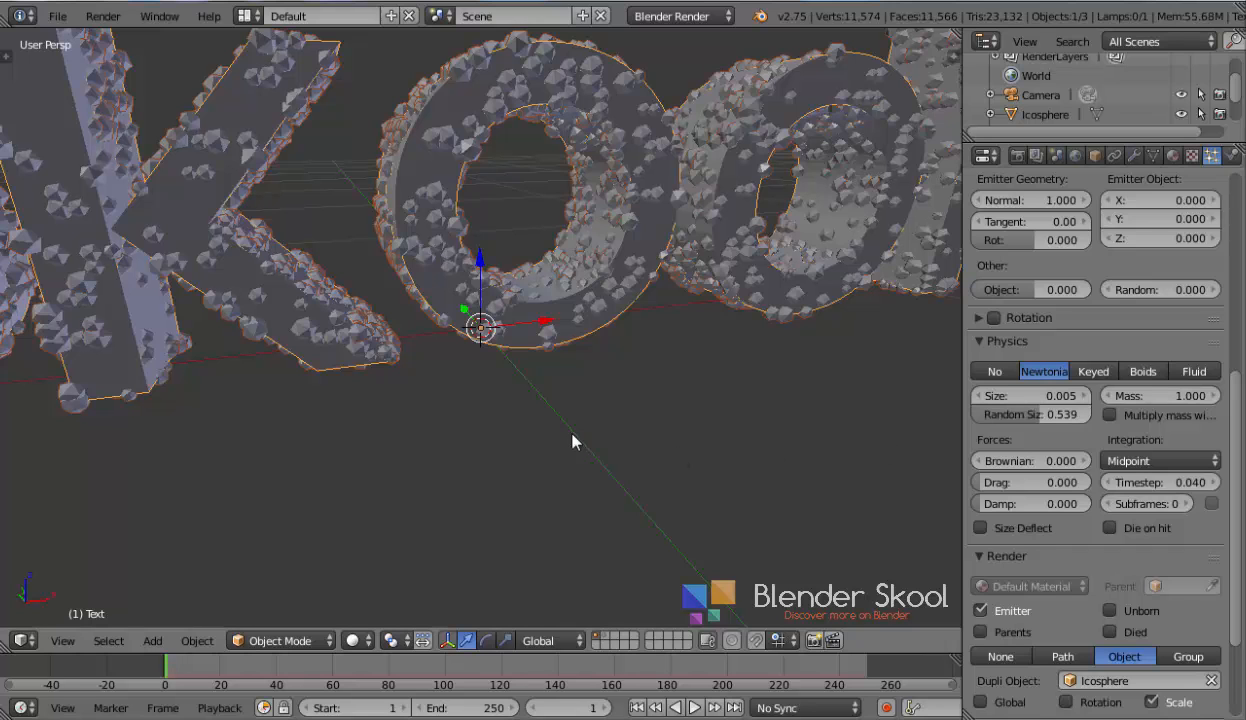
scroll(577, 429, down, 5)
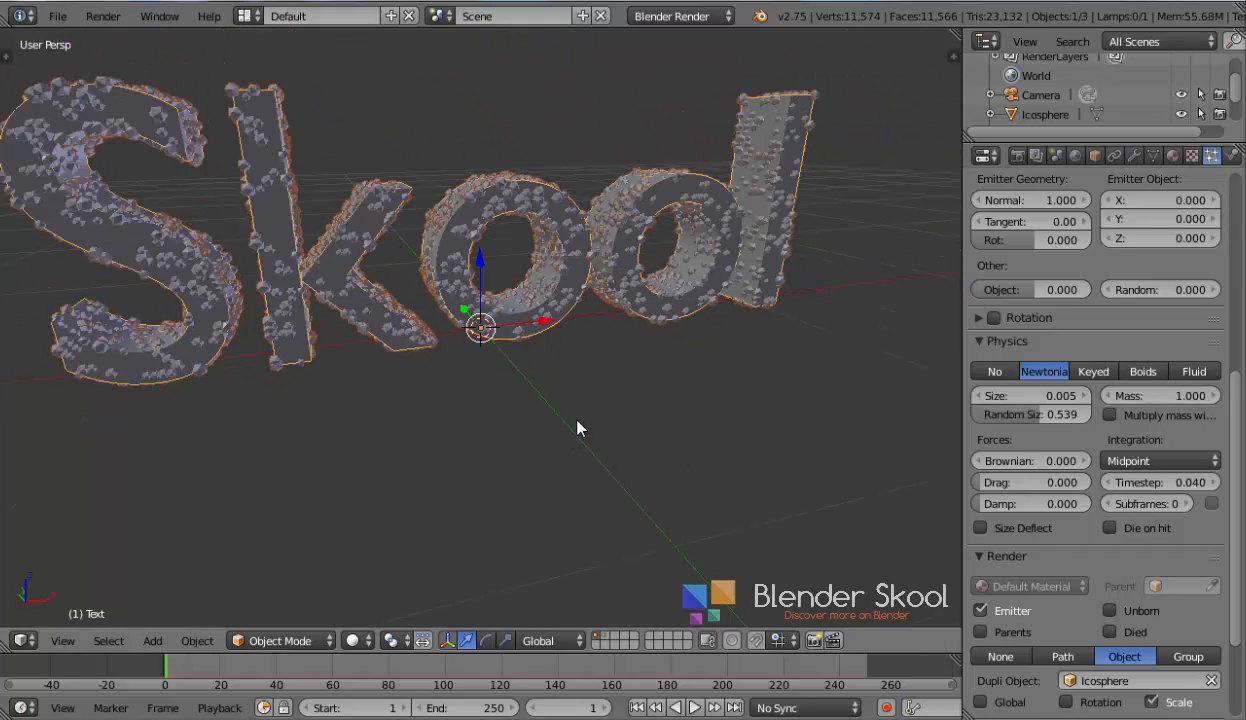
middle_drag(613, 422, 646, 424)
click(1070, 414)
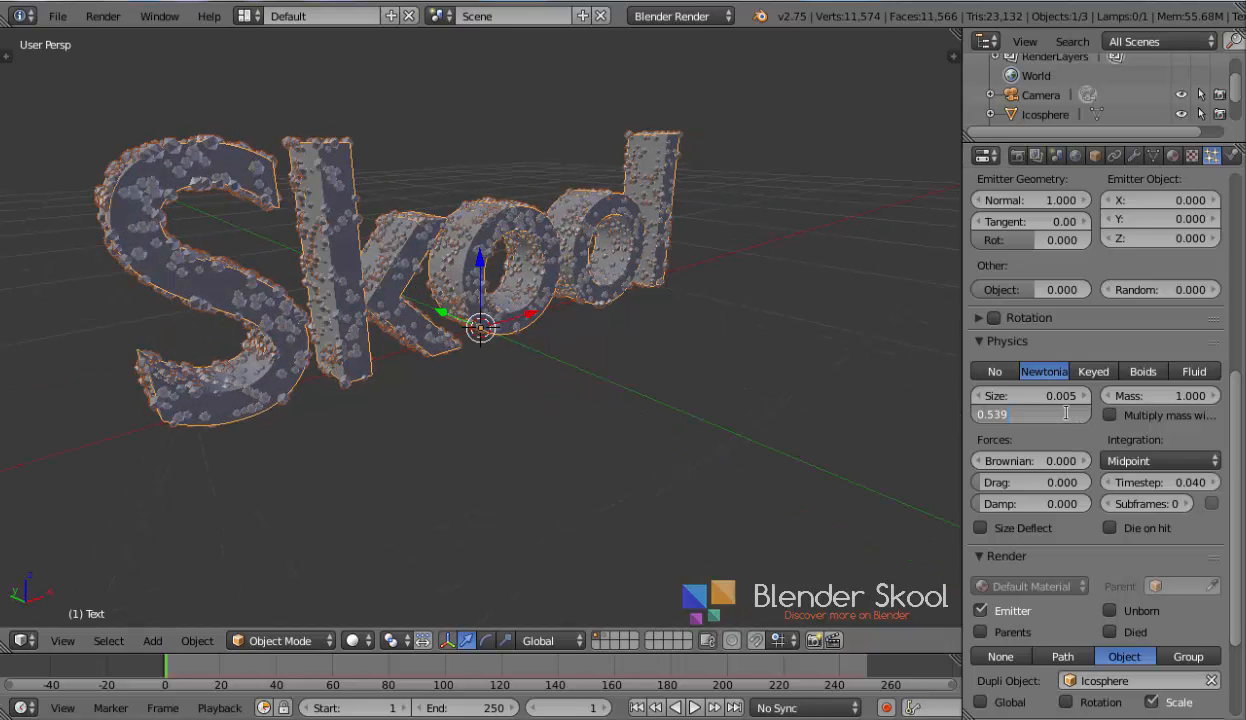
text(.5)
key(Return)
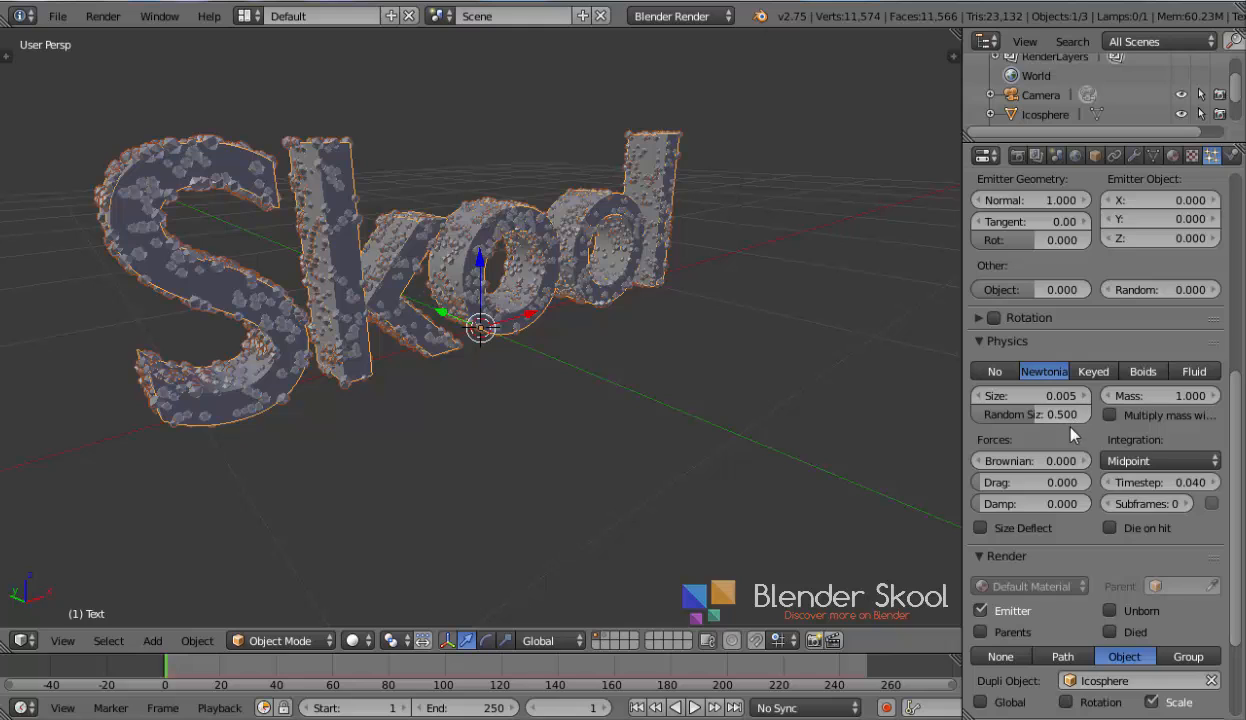
Set the particle Display percentage to 100%
scroll(1071, 433, up, 2)
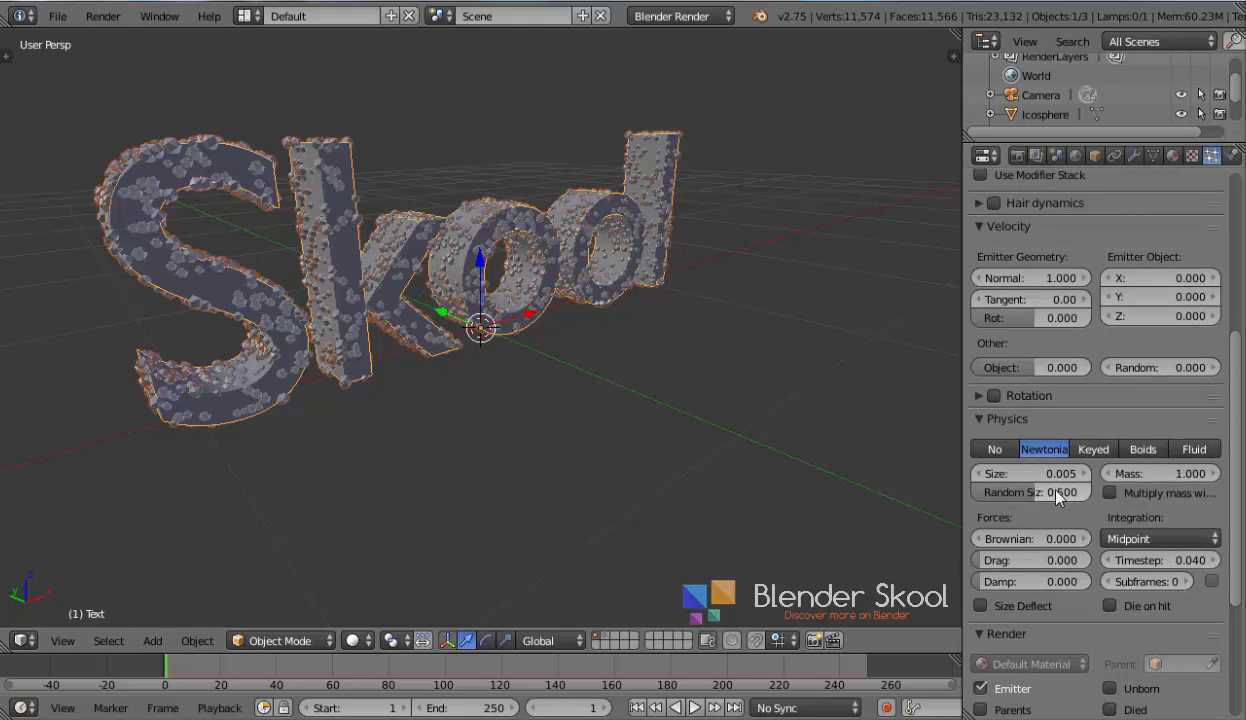
scroll(1040, 510, up, 7)
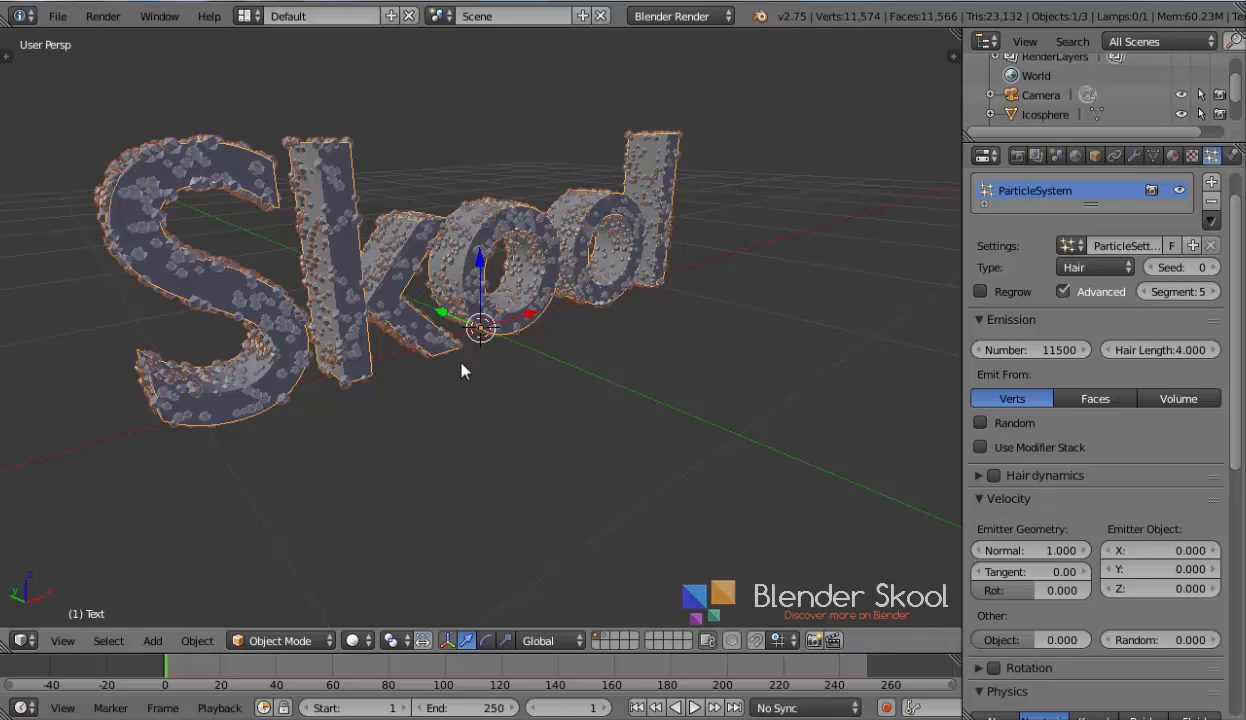
middle_drag(461, 363, 380, 358)
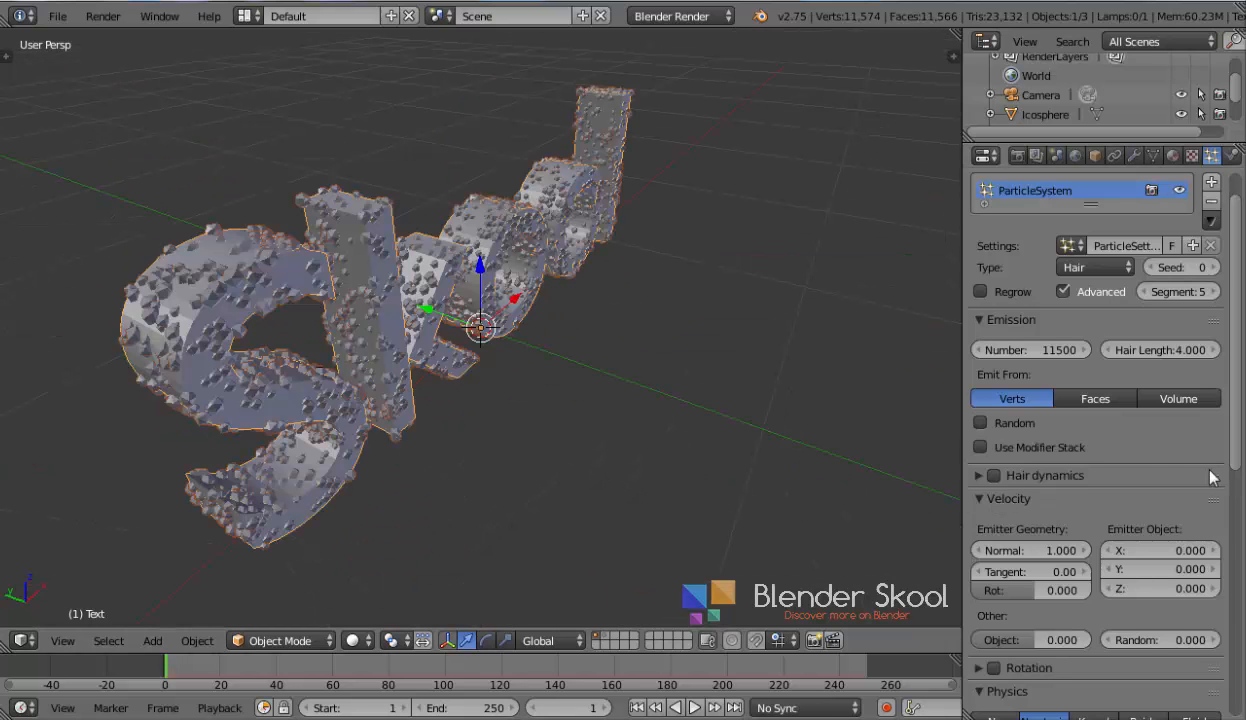
scroll(1115, 500, down, 8)
scroll(1105, 530, down, 3)
click(978, 478)
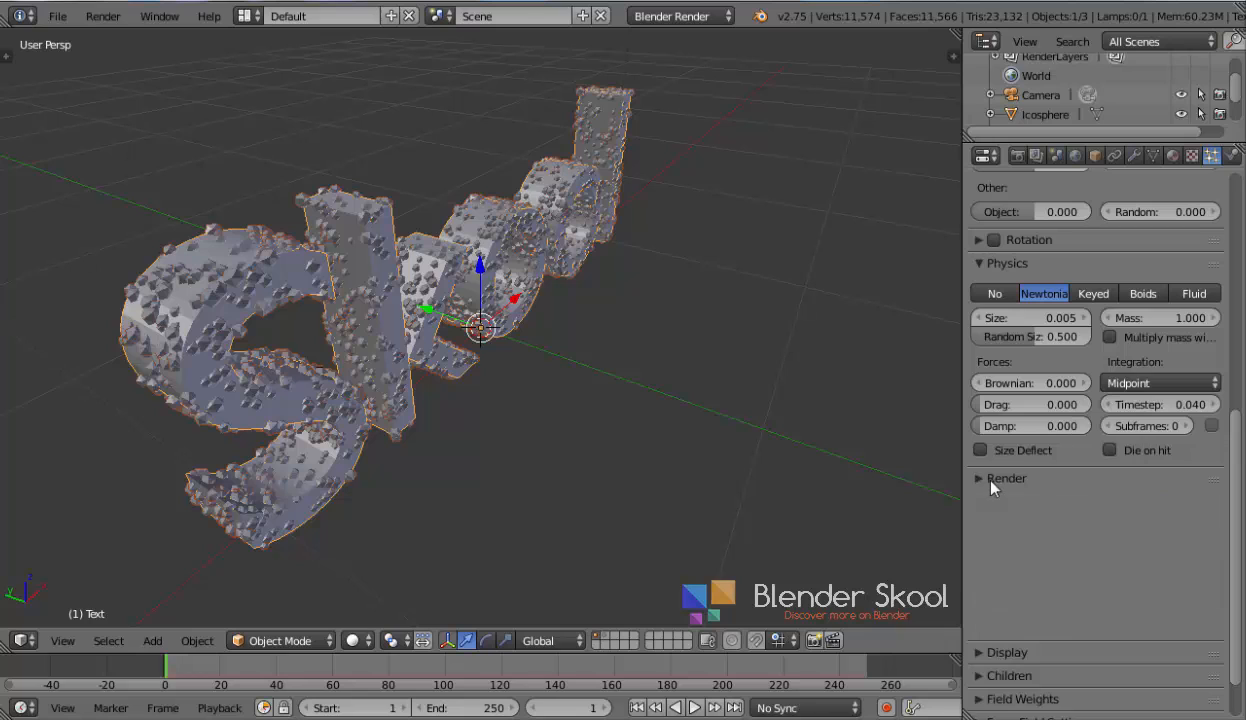
click(990, 501)
click(1056, 557)
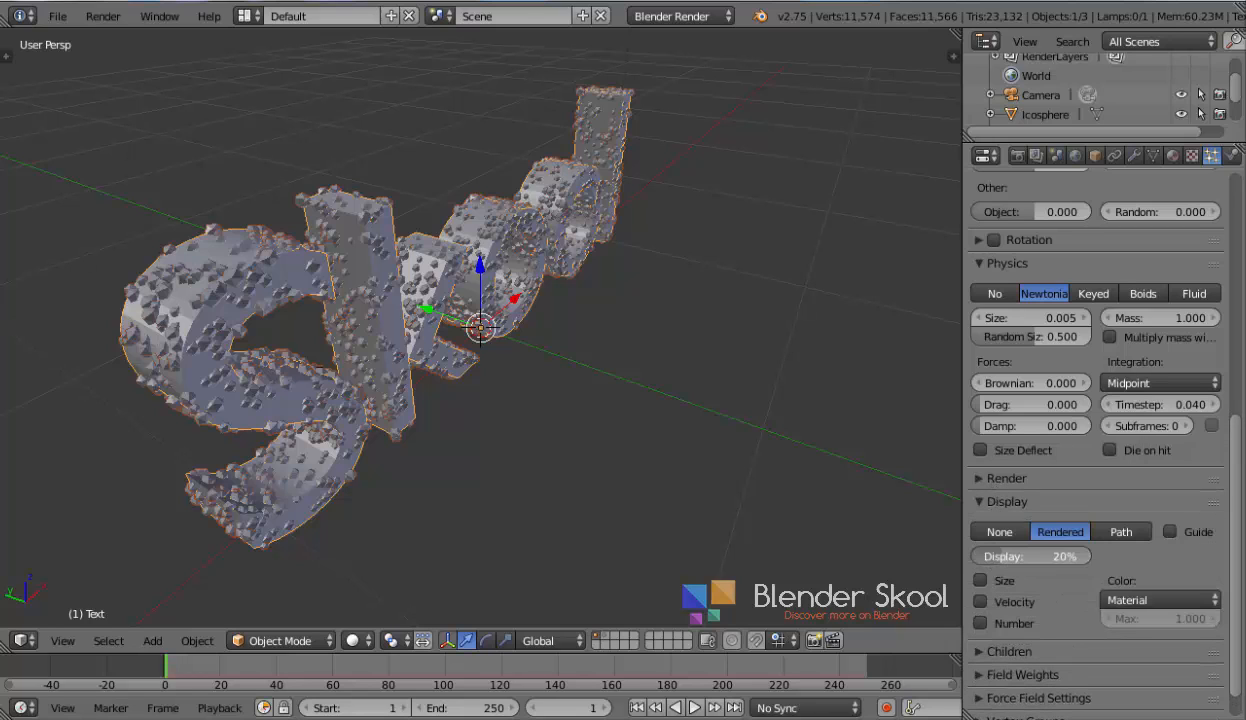
drag(1056, 557, 1058, 557)
click(1033, 549)
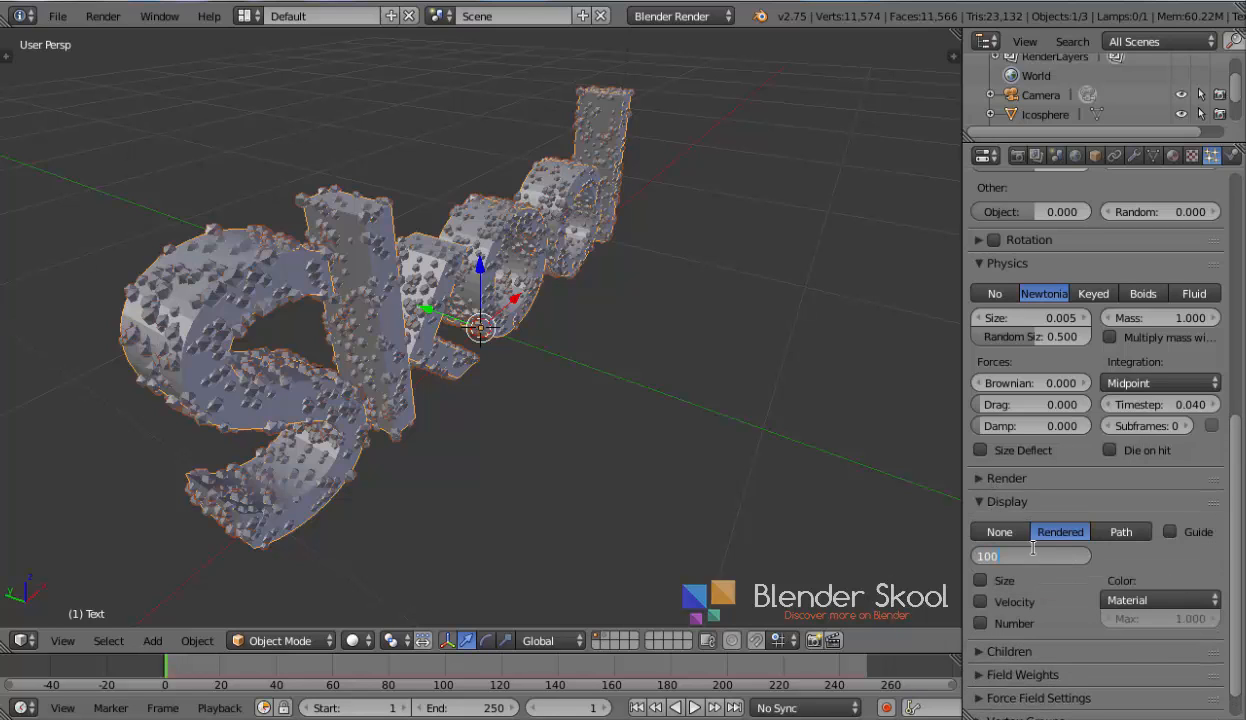
key(Return)
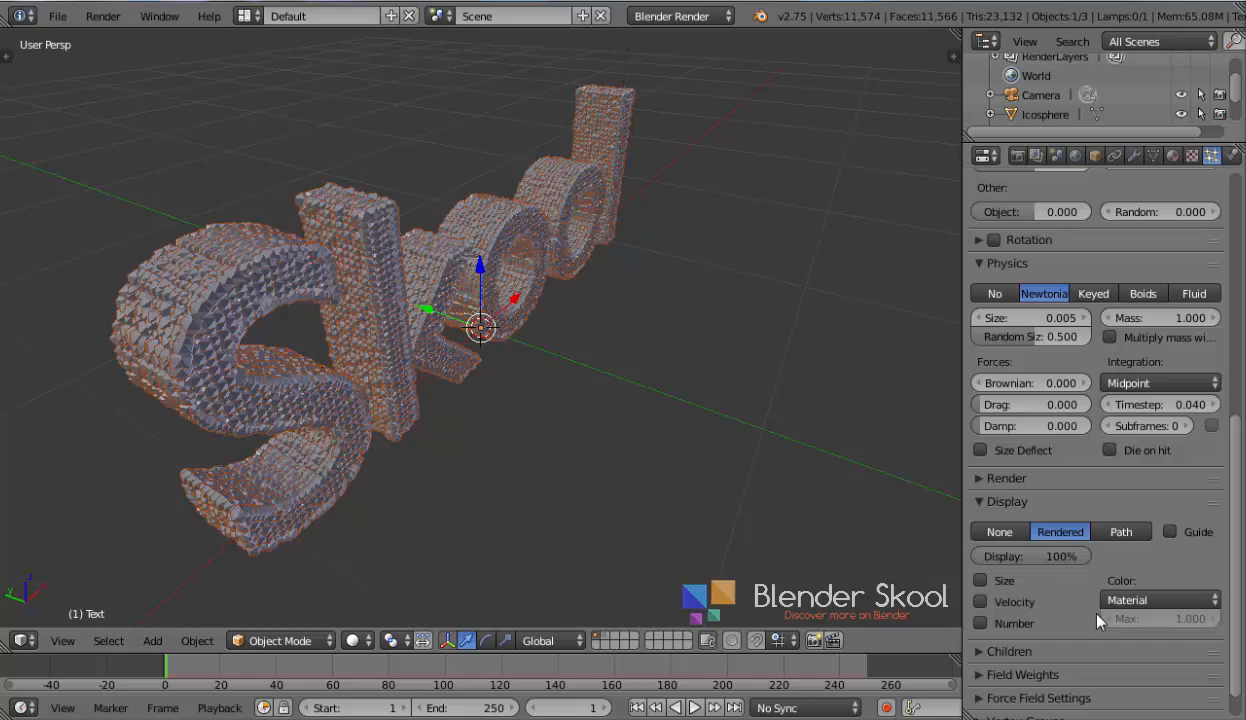
Set the particle Display percentage to 10%
click(1032, 564)
text(10)
key(Return)
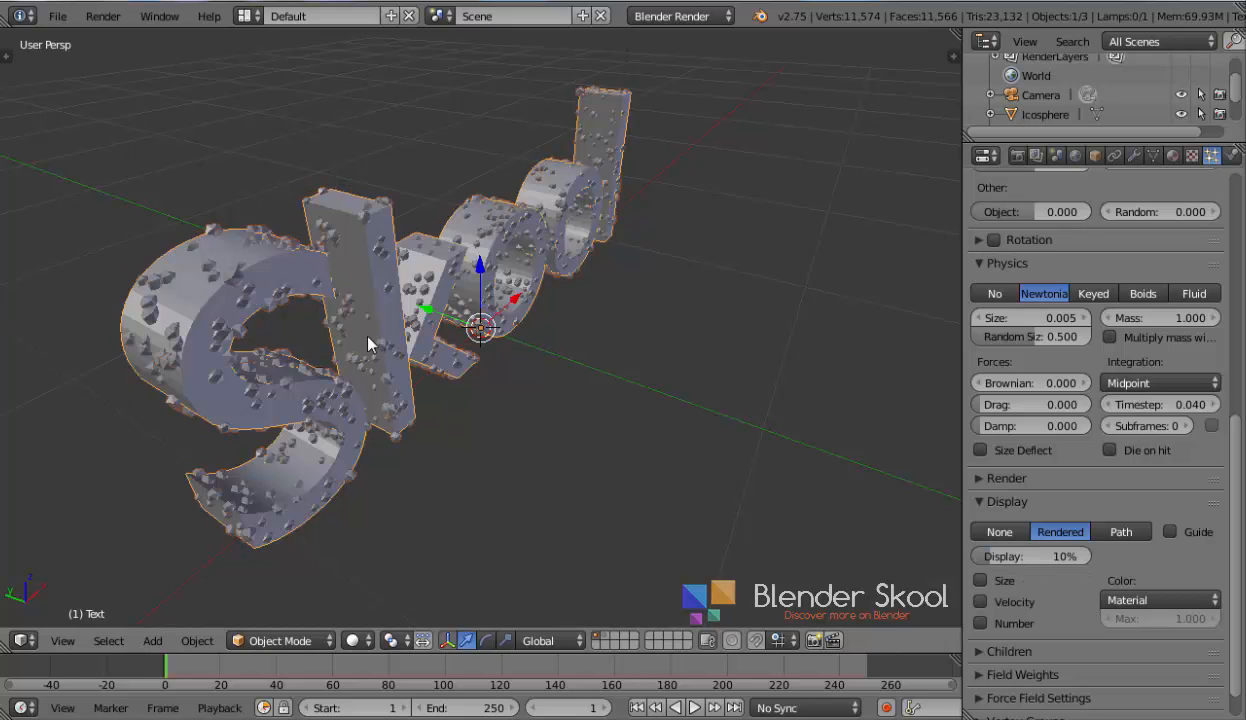
Open the text object's modifier and material properties
middle_drag(357, 327, 399, 313)
scroll(346, 312, down, 2)
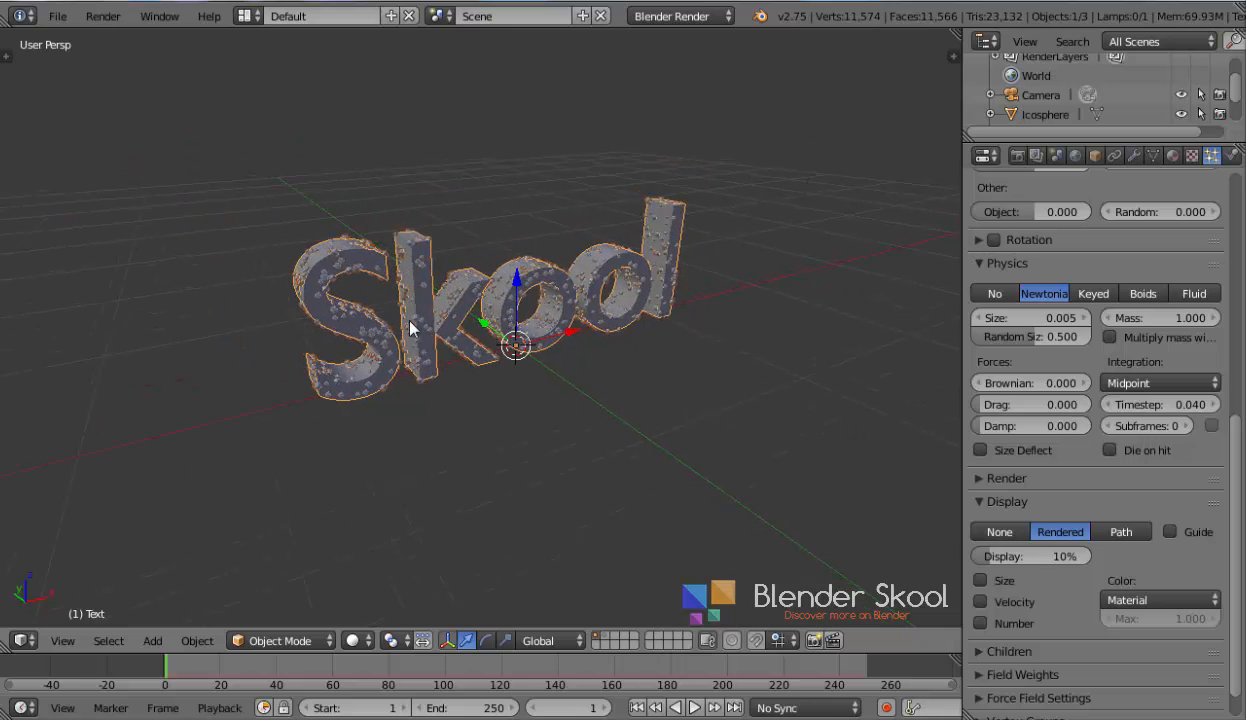
scroll(405, 313, up, 2)
scroll(1066, 323, up, 10)
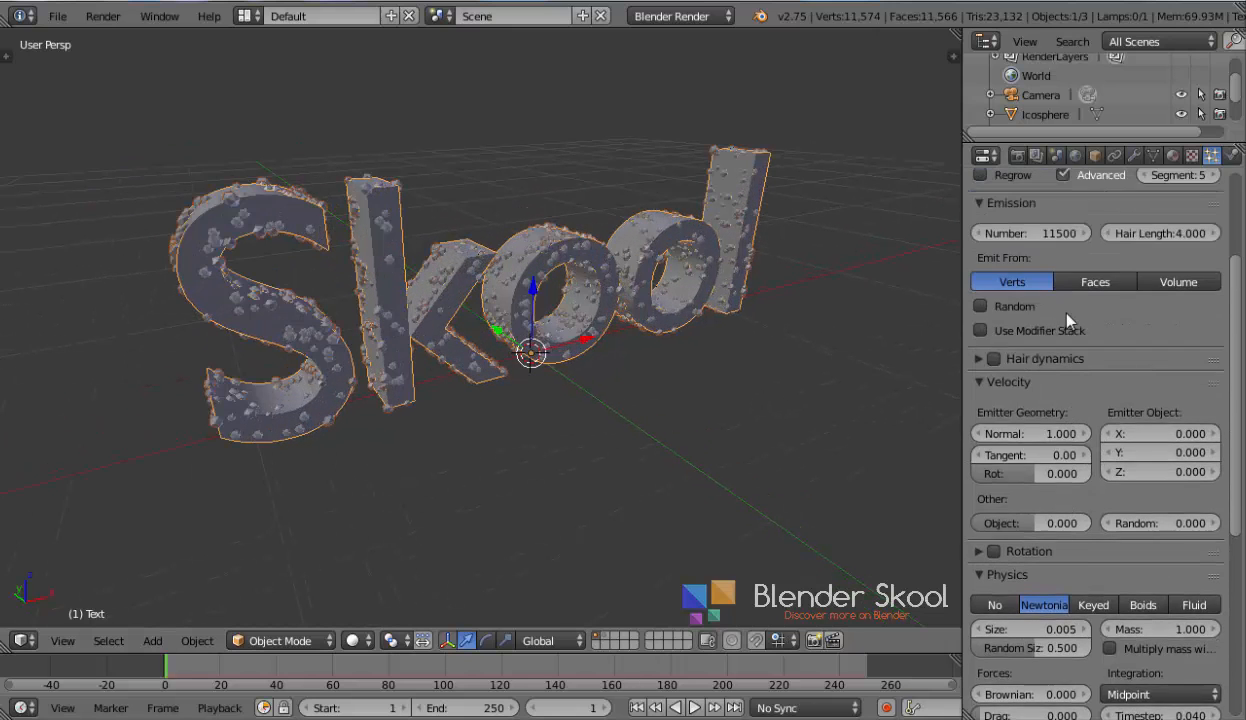
click(1133, 155)
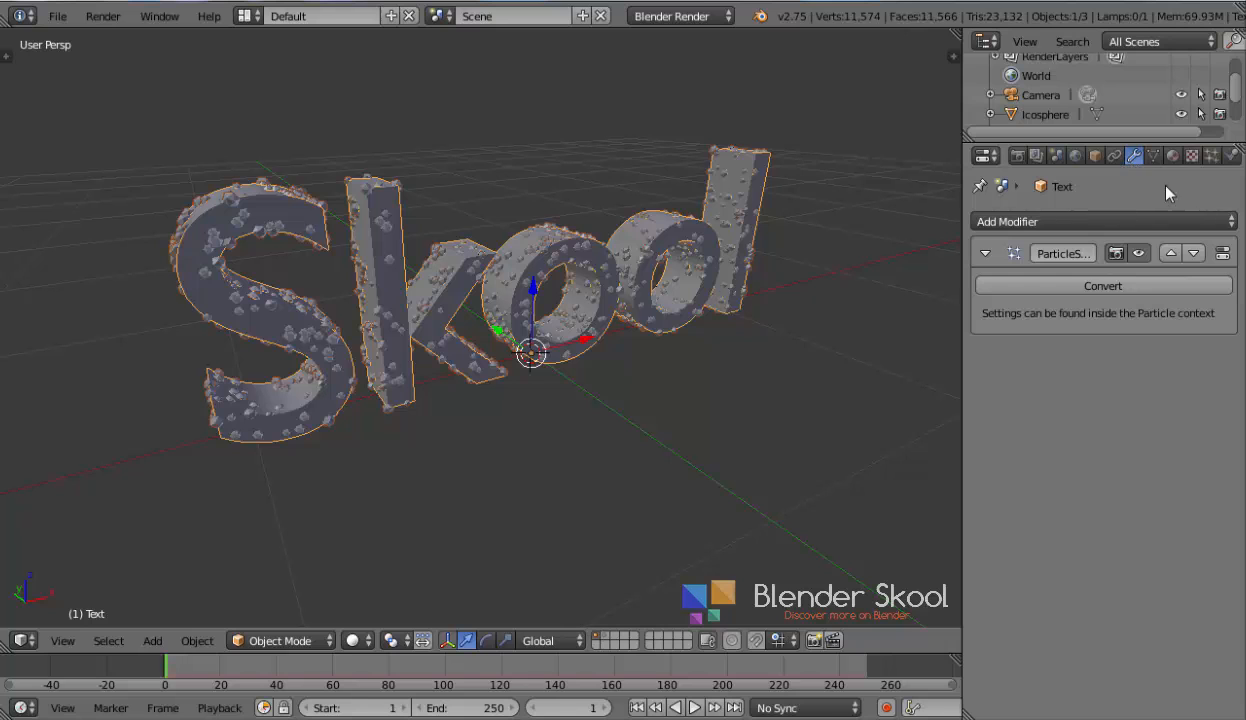
click(1173, 156)
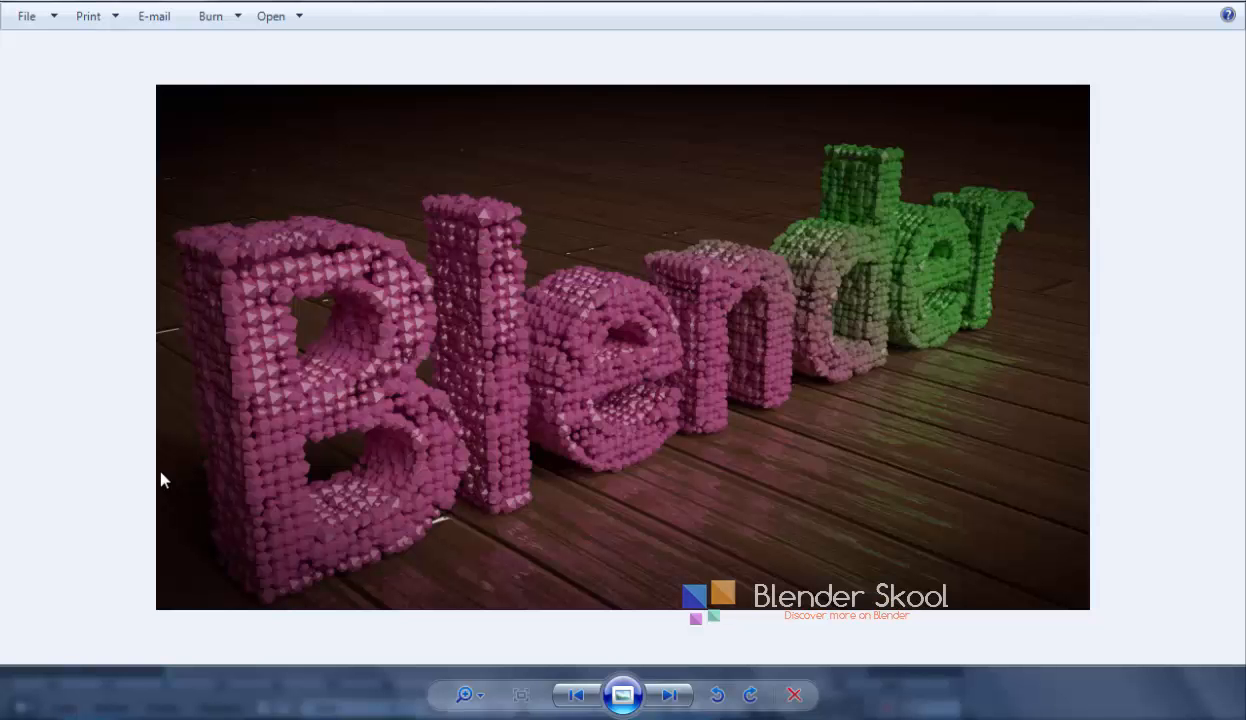
Examine the reference particle-letter render and the icosphere object up close
scroll(676, 394, up, 1)
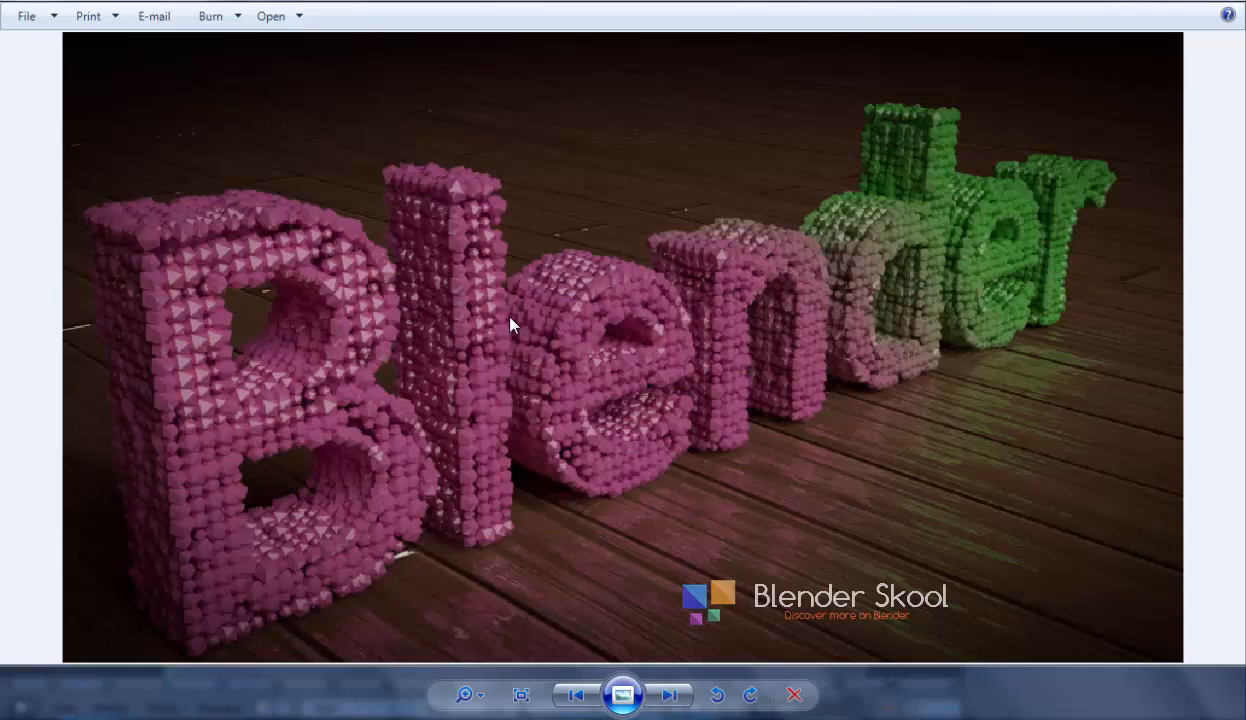
scroll(351, 398, down, 1)
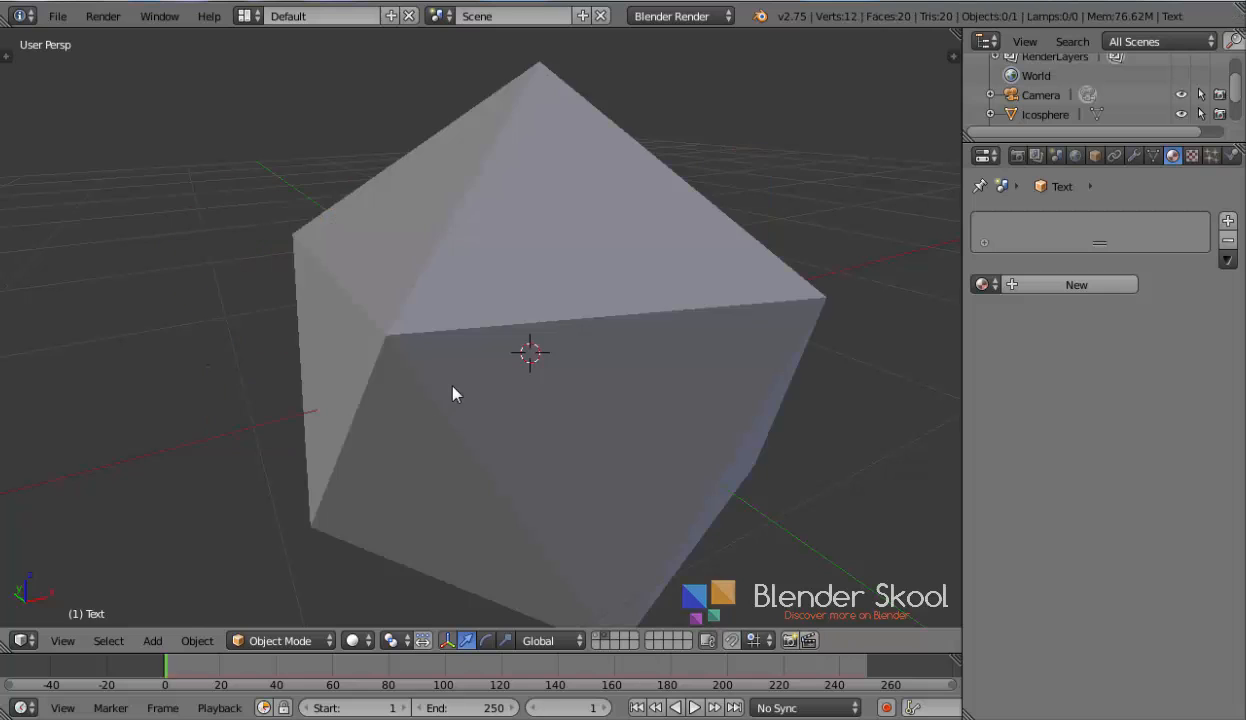
scroll(452, 390, down, 3)
right_click(452, 390)
scroll(452, 393, down, 2)
middle_drag(384, 409, 440, 368)
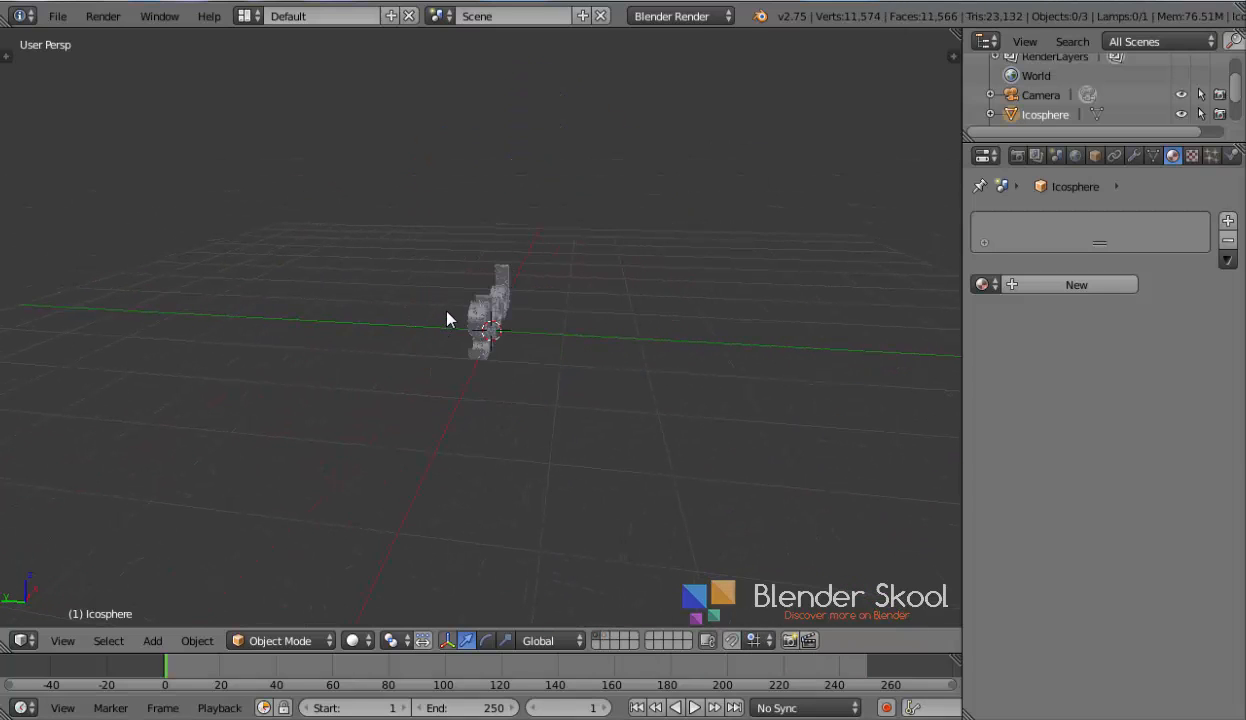
scroll(453, 325, up, 5)
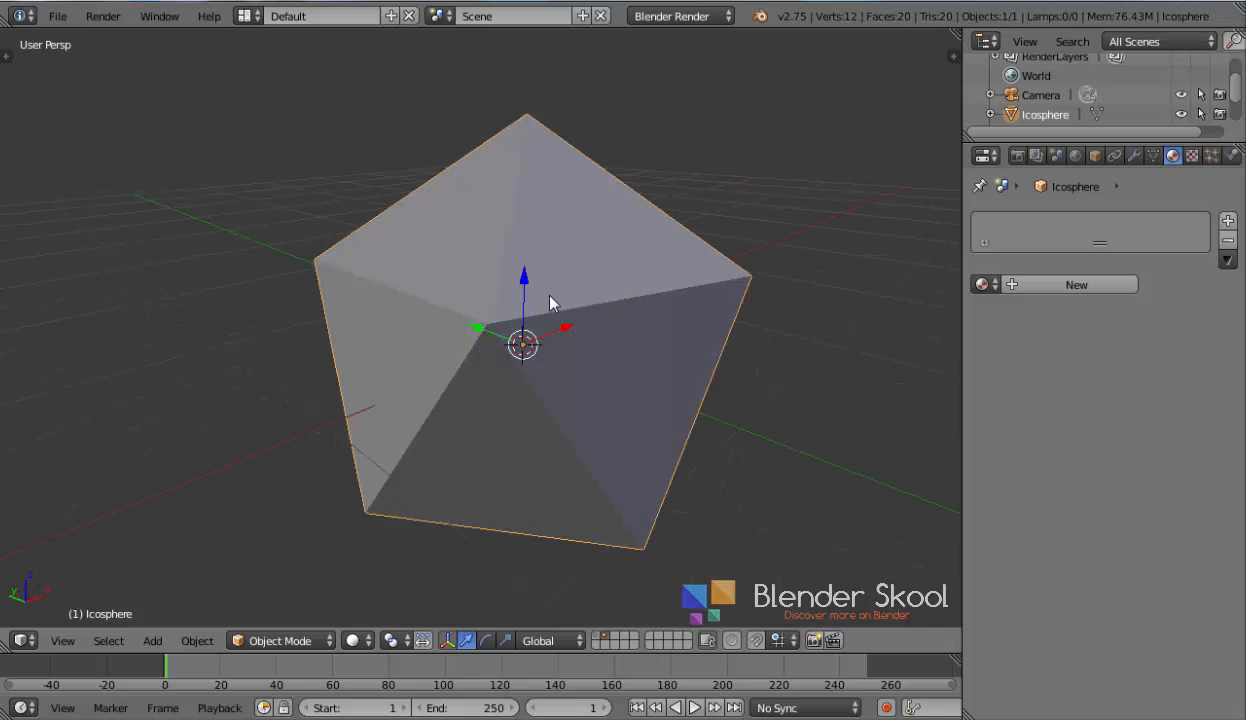
middle_drag(549, 302, 452, 265)
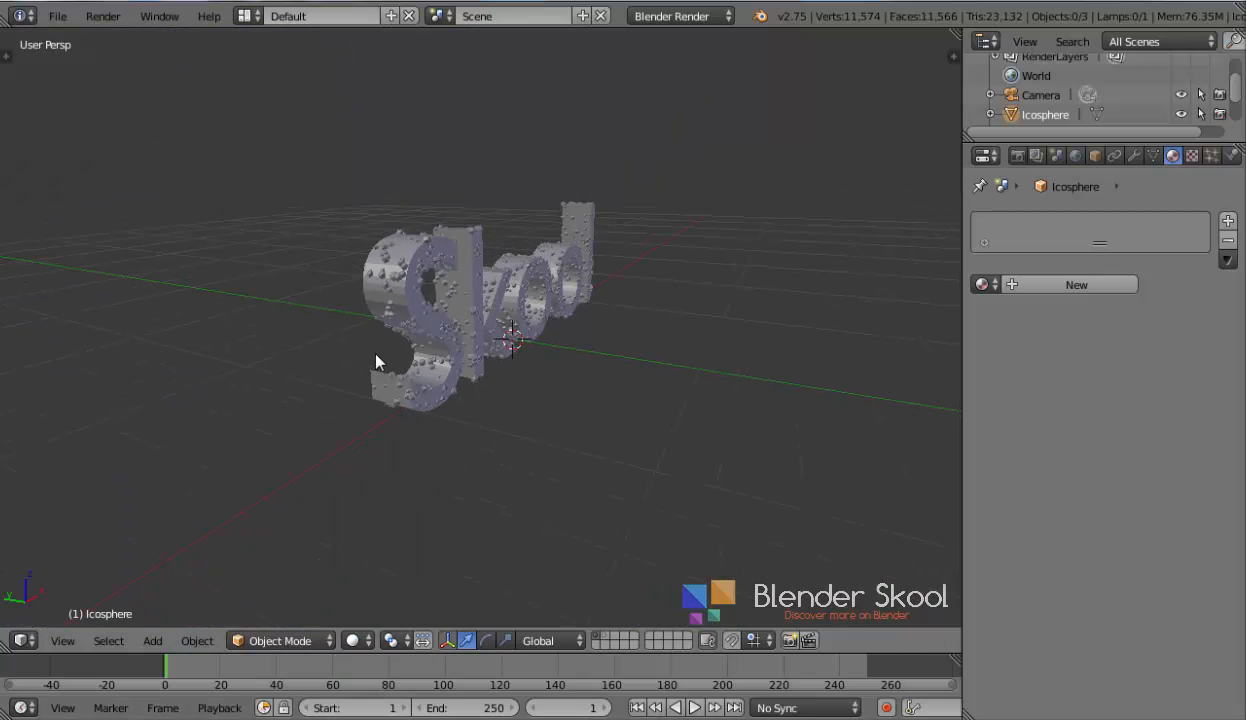
Try to move the text object along the Z axis
right_click(433, 369)
key(g)
key(z)
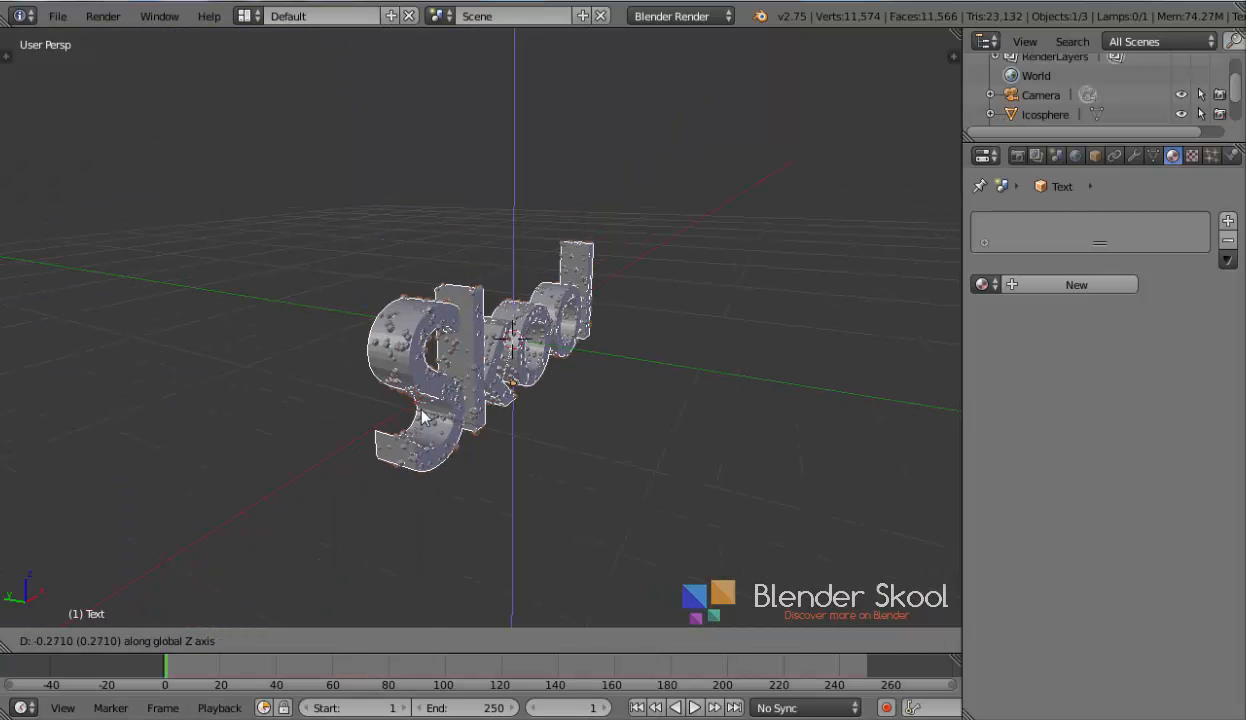
right_click(423, 410)
middle_drag(423, 418, 534, 442)
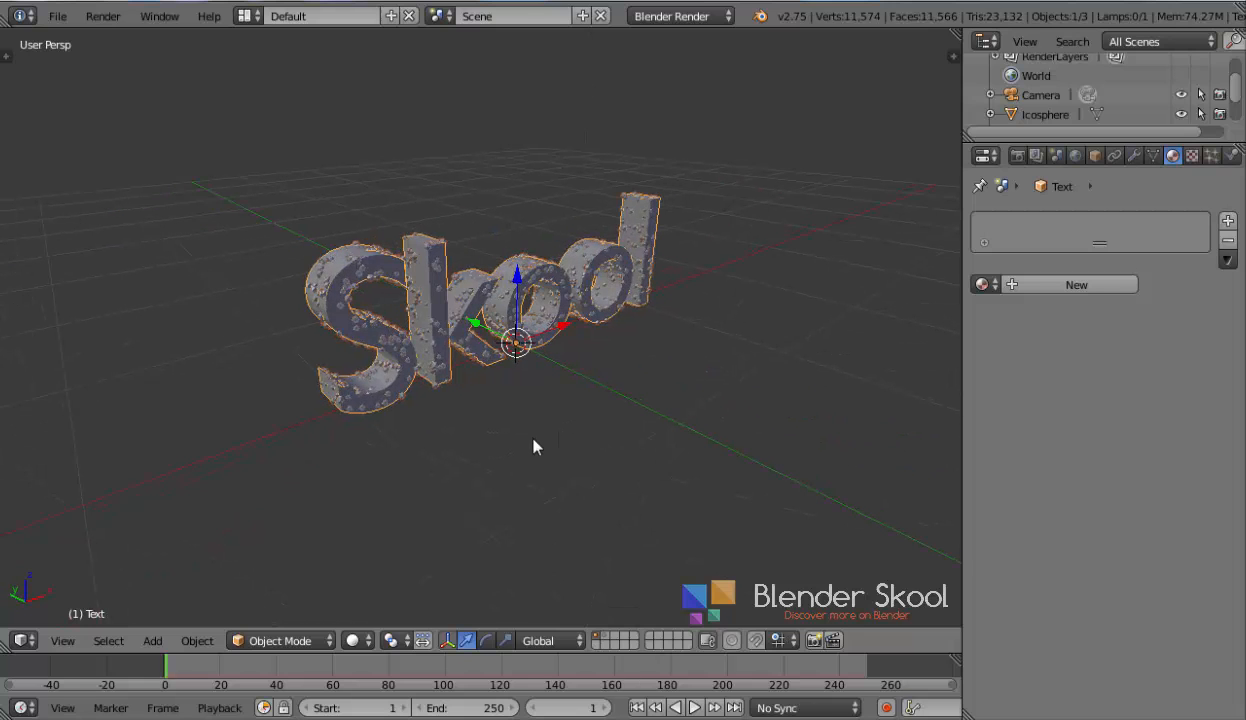
Examine the icosphere on the second layer and the particle-covered text on the first layer
key(2)
right_click(516, 376)
scroll(514, 374, down, 3)
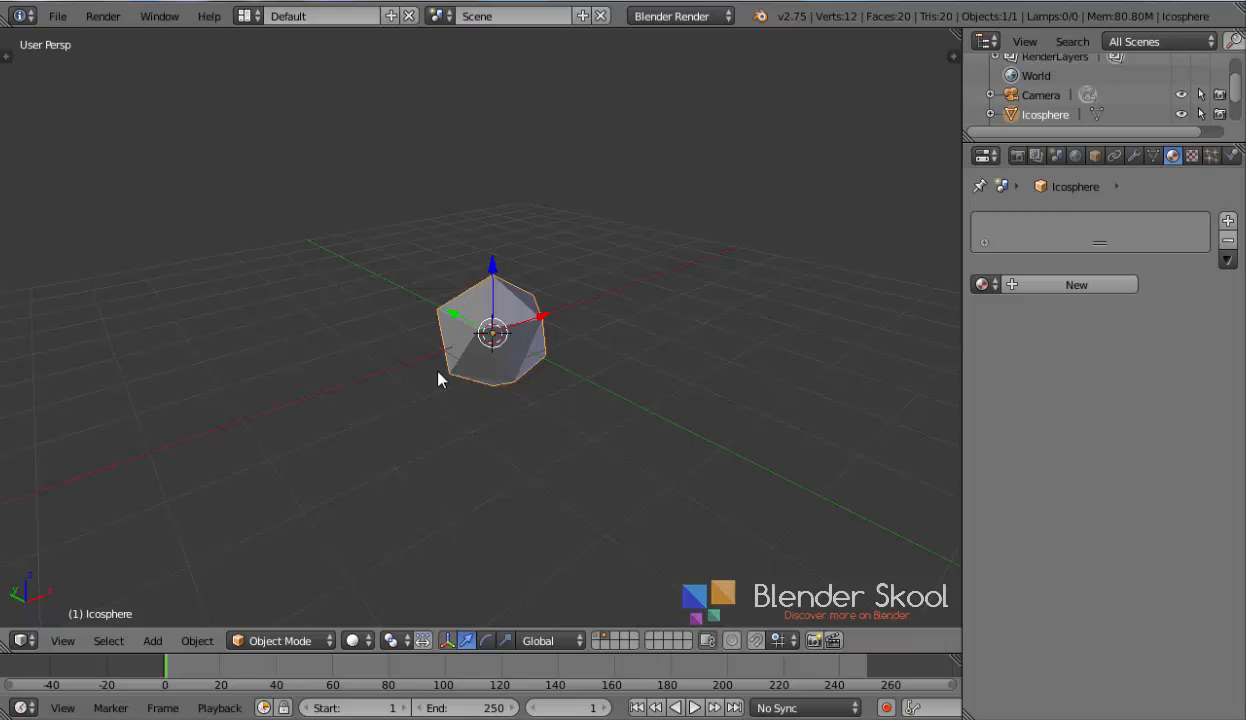
key(1)
scroll(428, 377, up, 3)
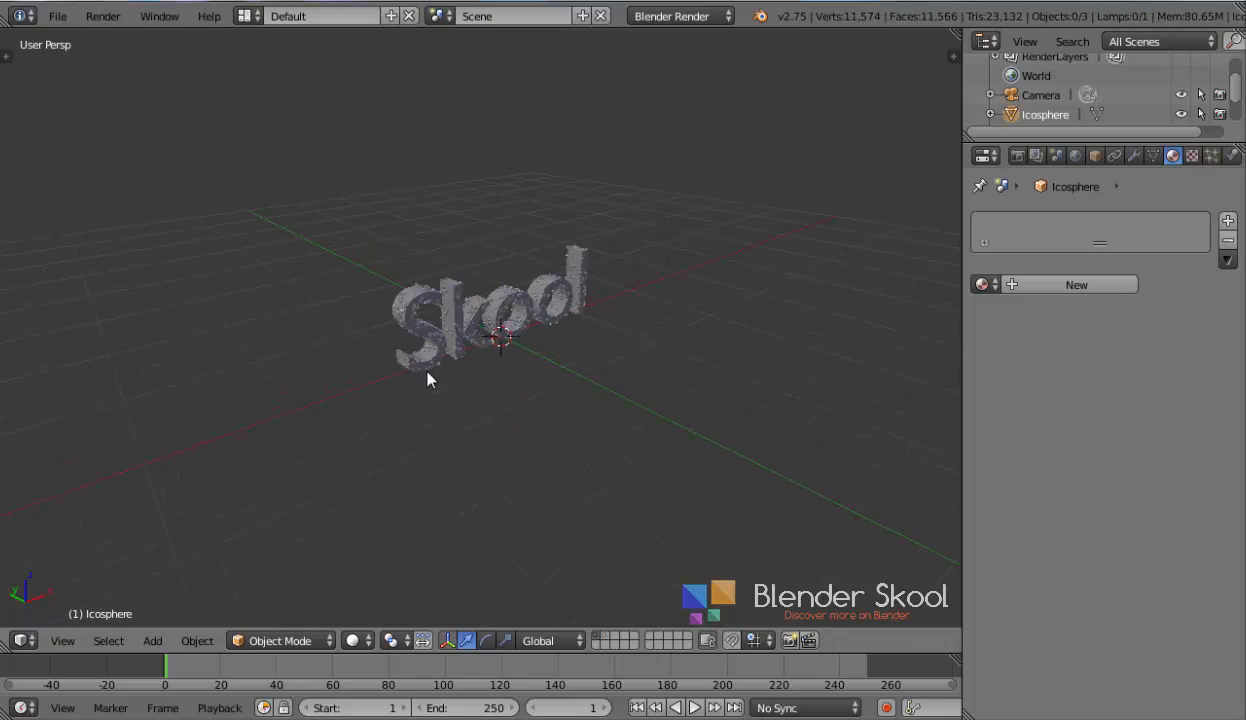
scroll(429, 377, up, 2)
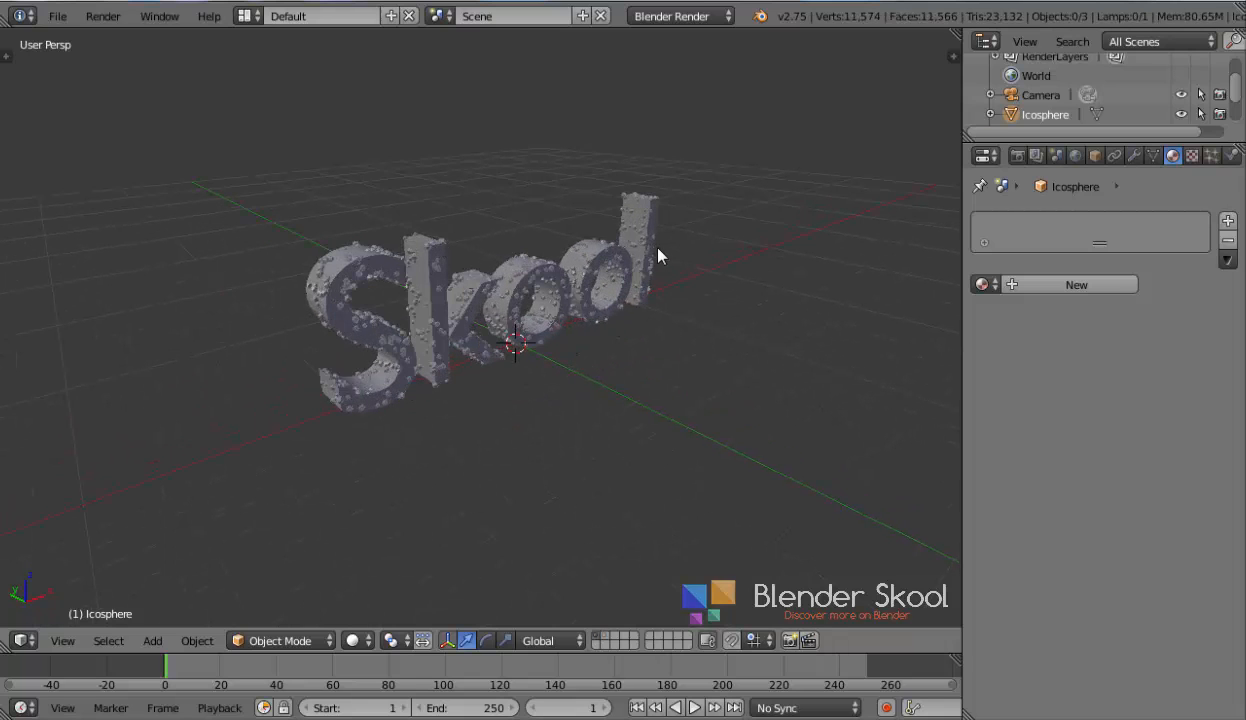
Inspect the text's particle system render settings, including the icosphere dupli object, and its material properties
right_click(509, 296)
click(1211, 156)
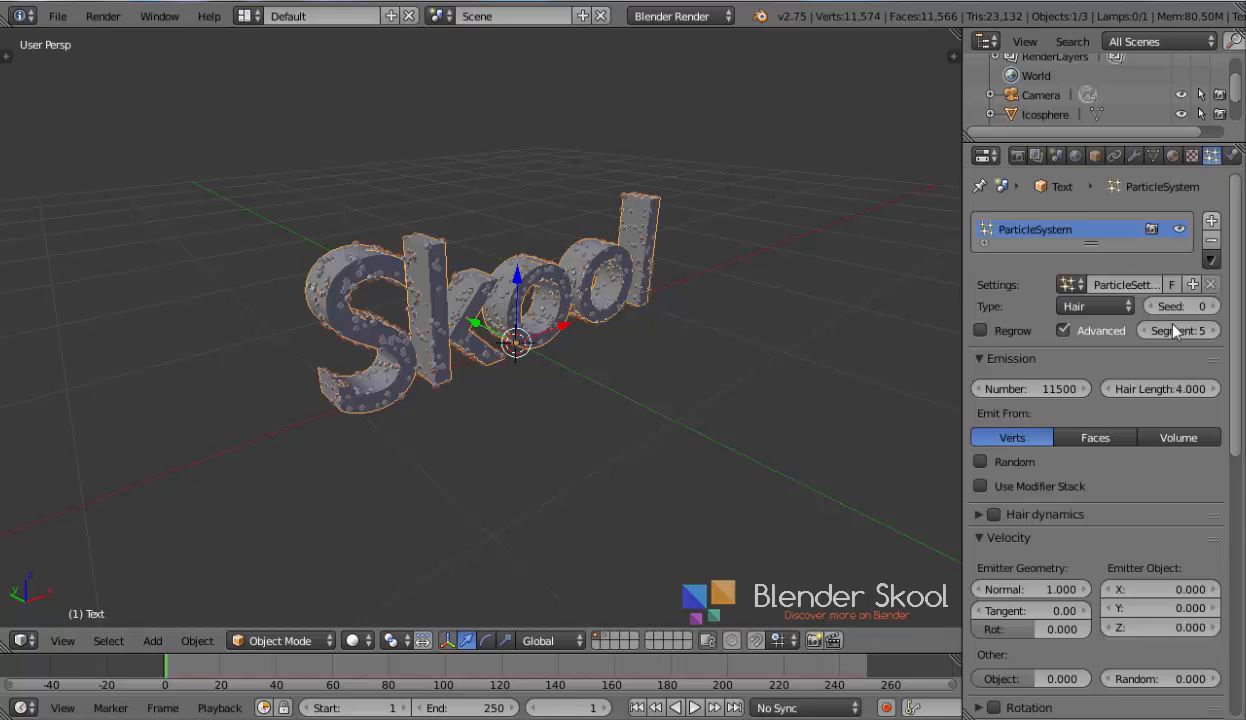
scroll(1148, 290, down, 2)
scroll(1160, 320, down, 5)
scroll(1187, 343, down, 5)
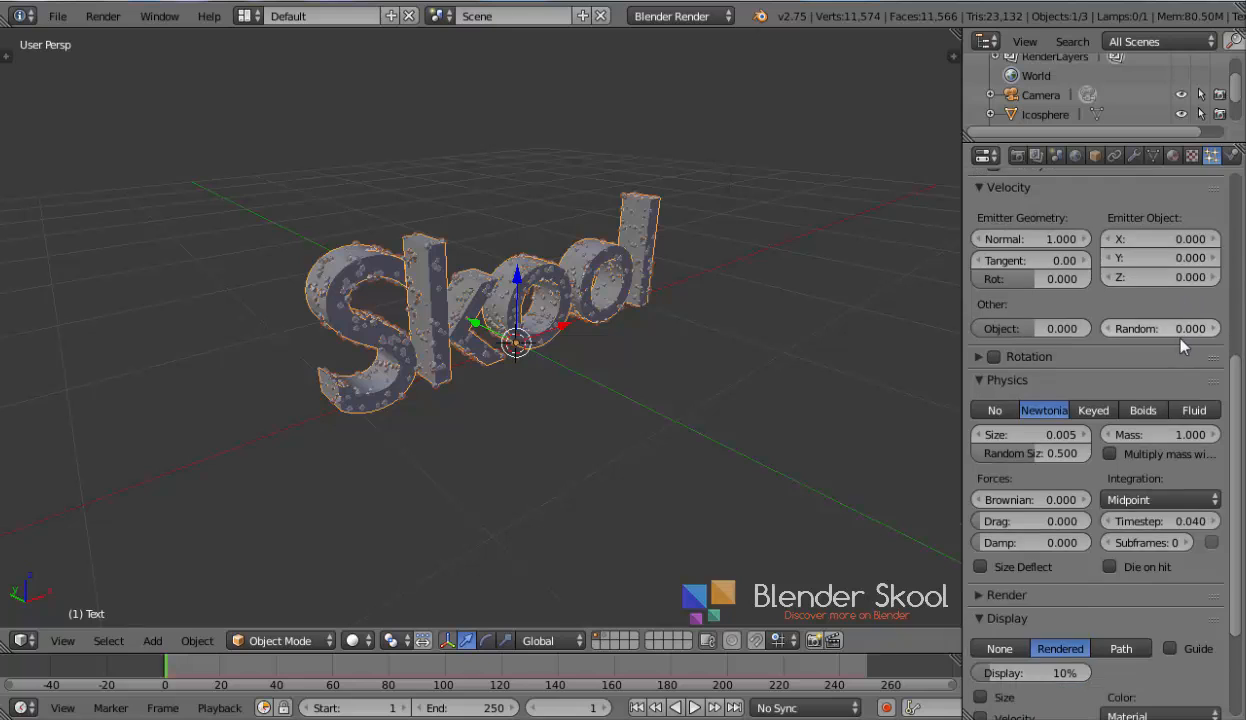
click(1005, 441)
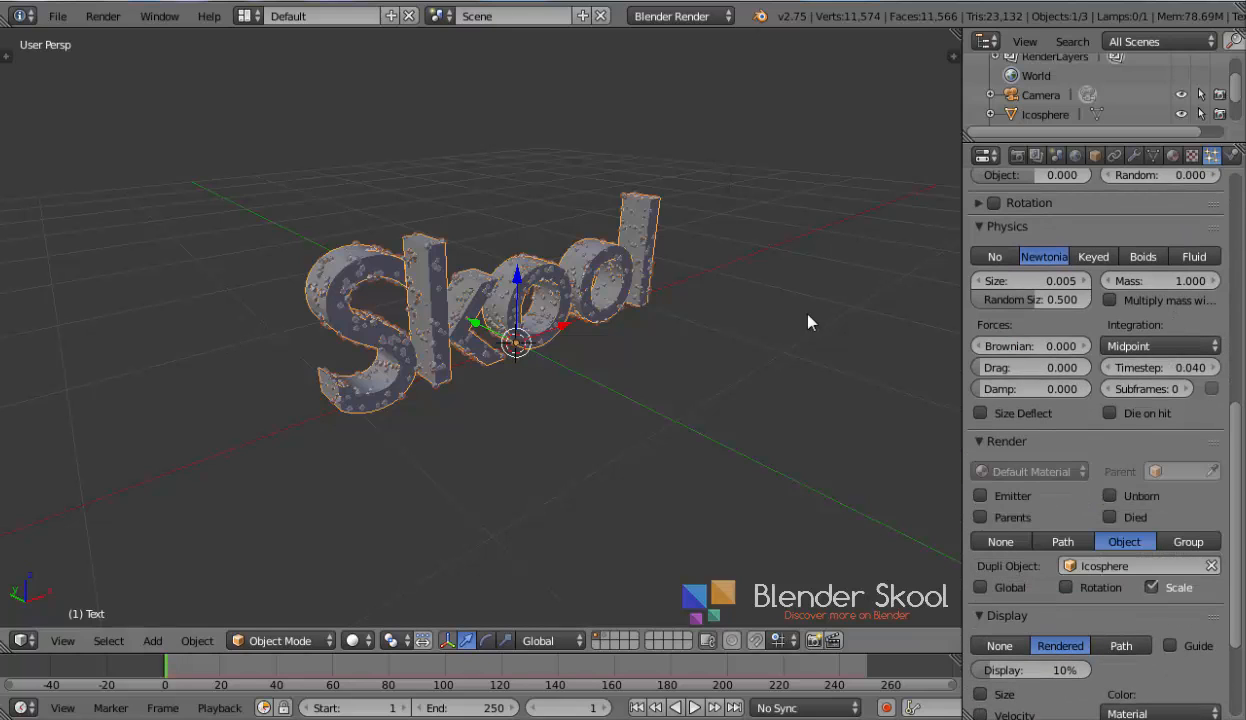
scroll(1160, 360, up, 9)
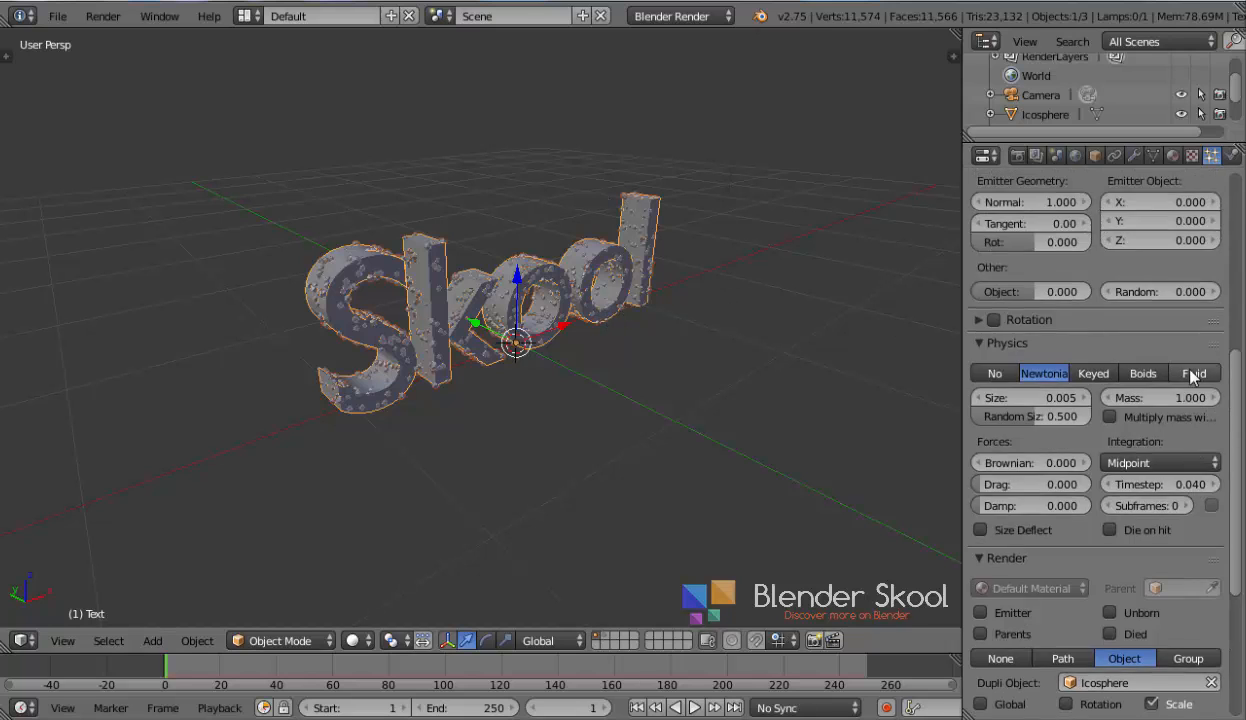
scroll(1190, 375, up, 3)
click(1172, 155)
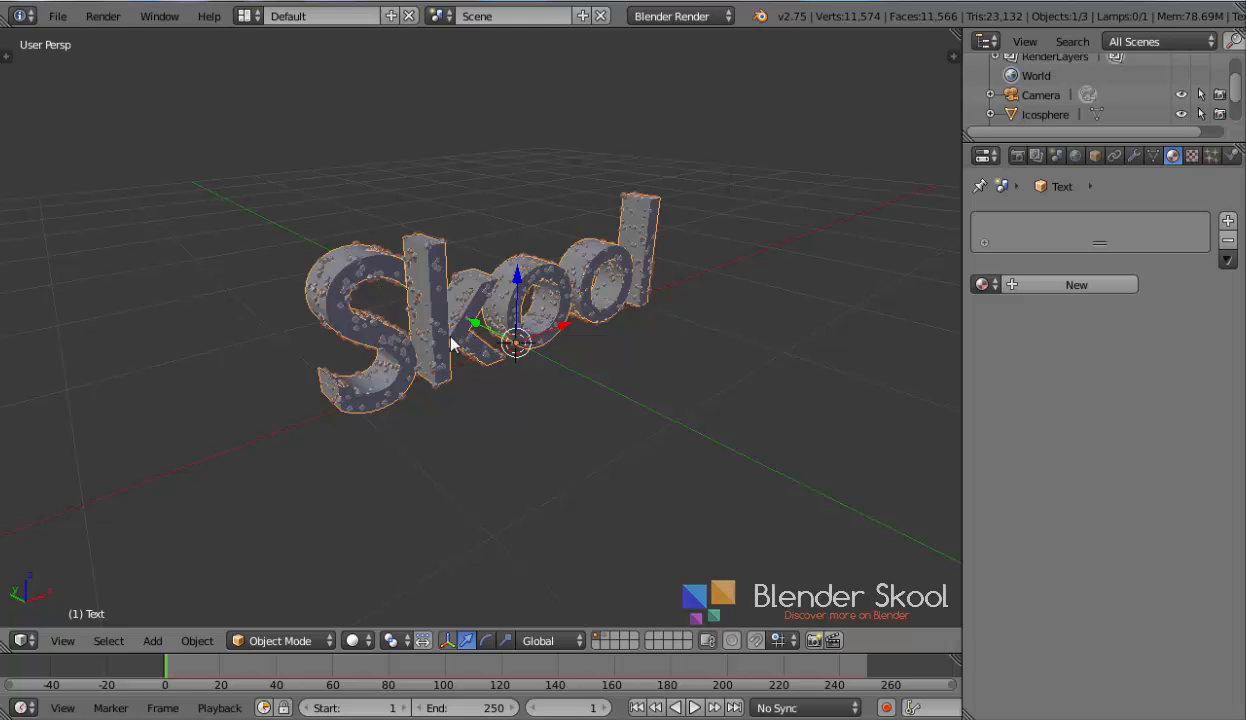
Select the icosphere on the second layer and add a new material to it
key(2)
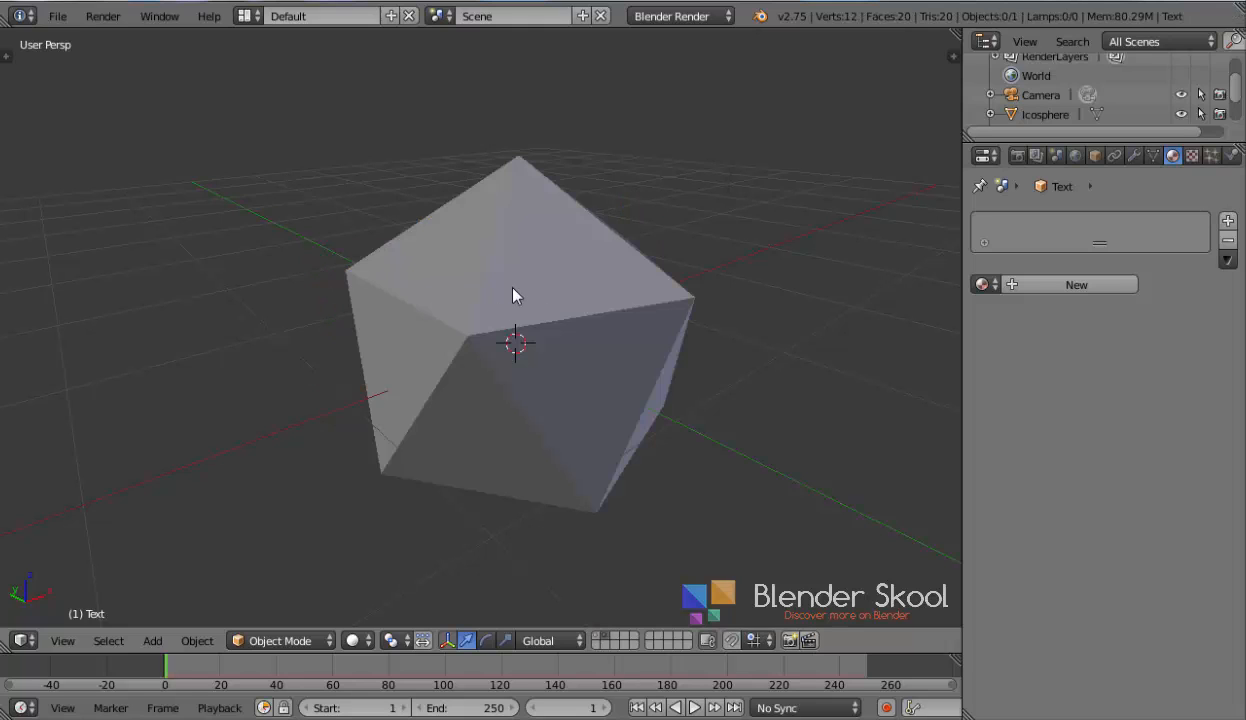
right_click(513, 296)
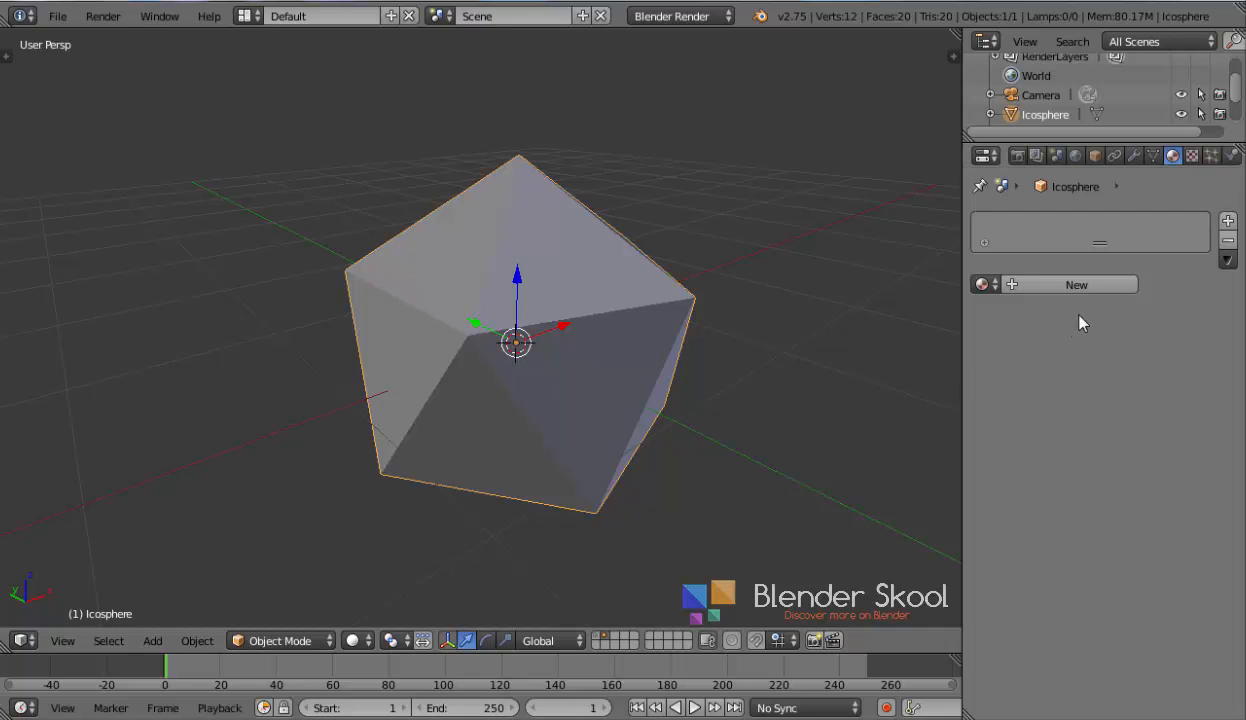
click(1077, 285)
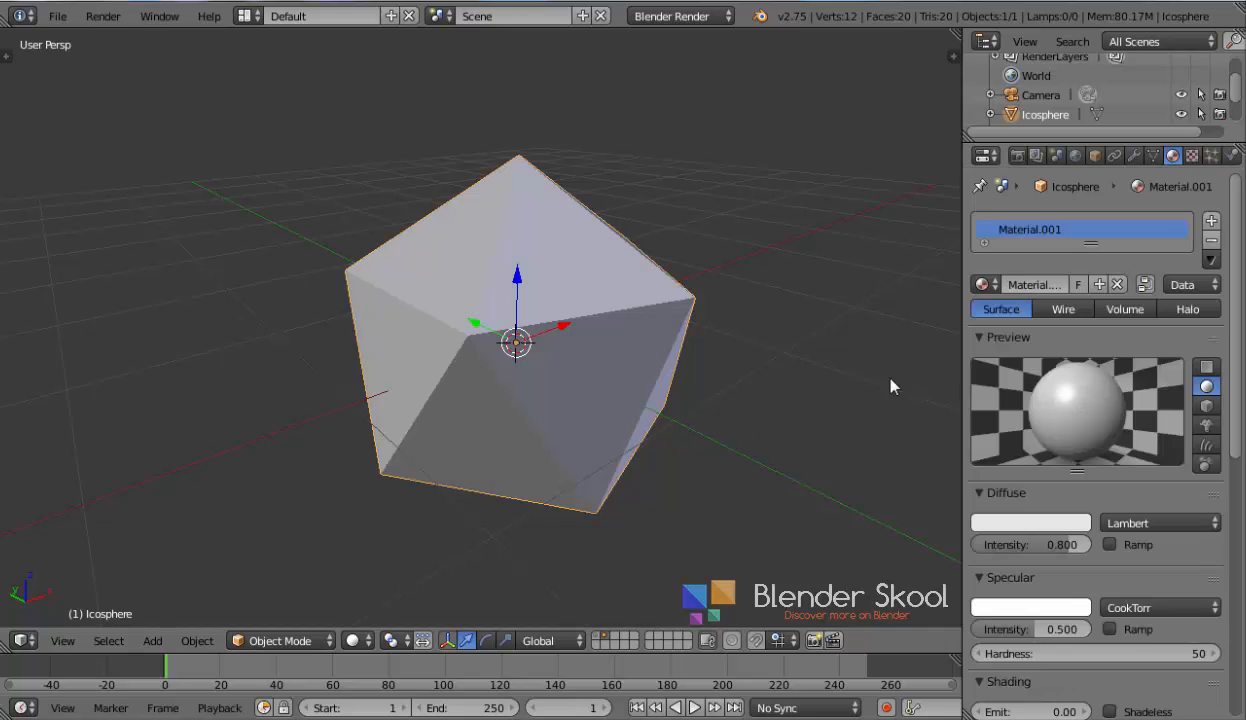
Switch the render engine to Cycles Render and enable nodes for the icosphere's material
click(680, 17)
click(672, 83)
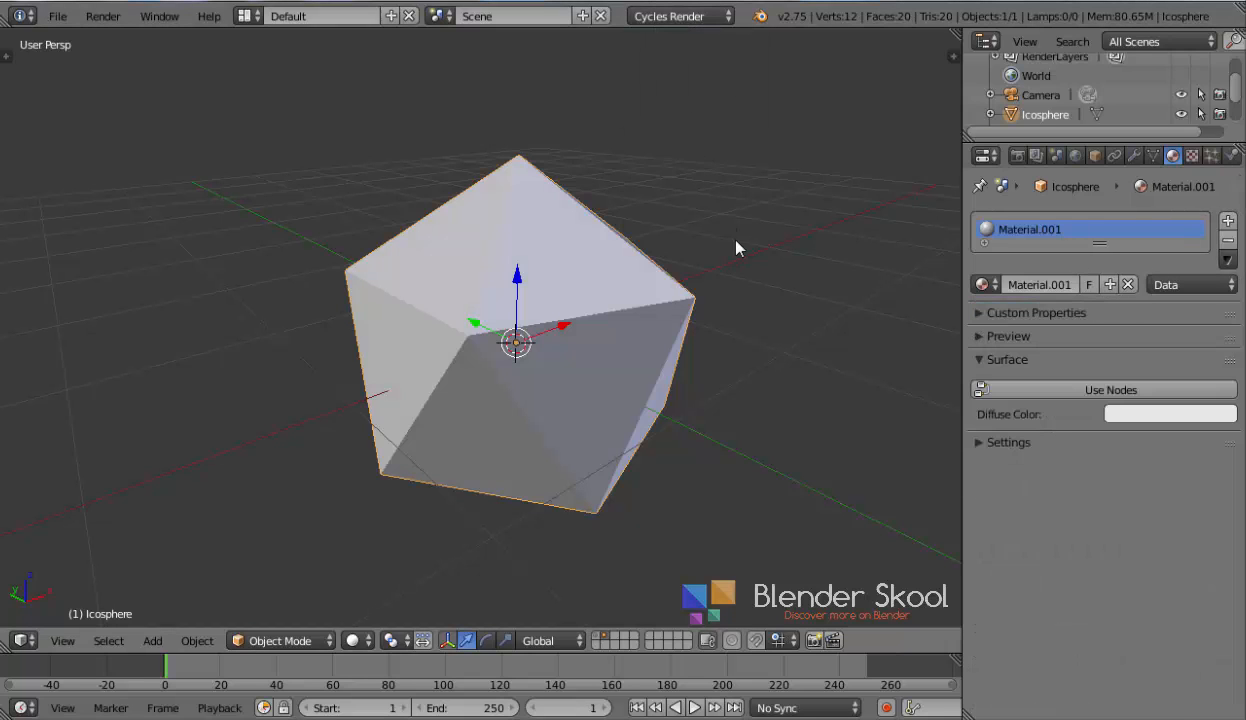
click(1082, 390)
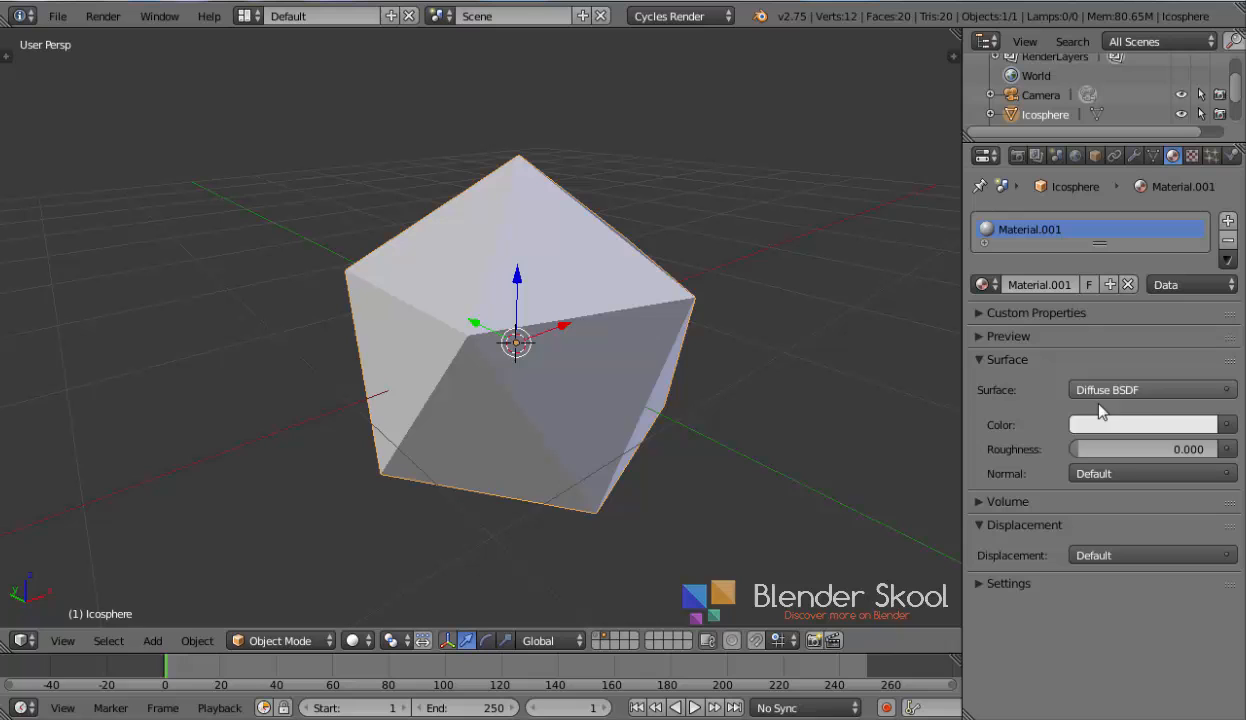
Change the viewport into the Node Editor and reposition the Diffuse BSDF node
click(21, 641)
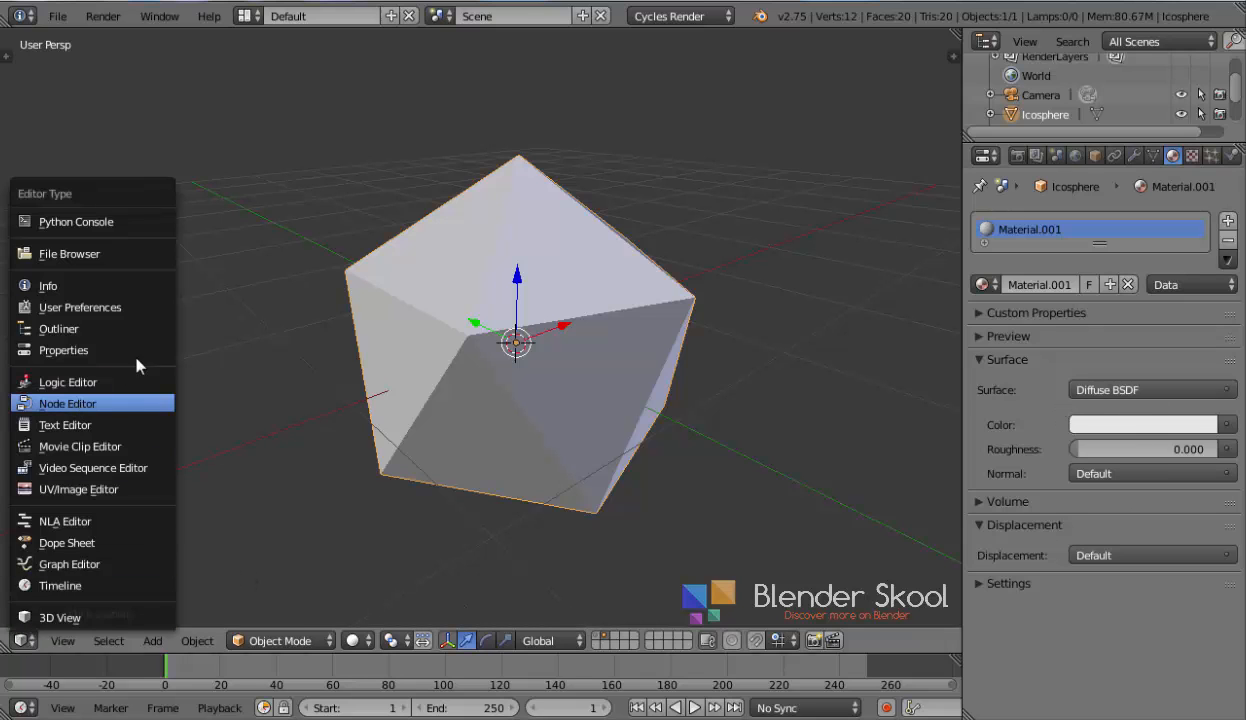
key(n)
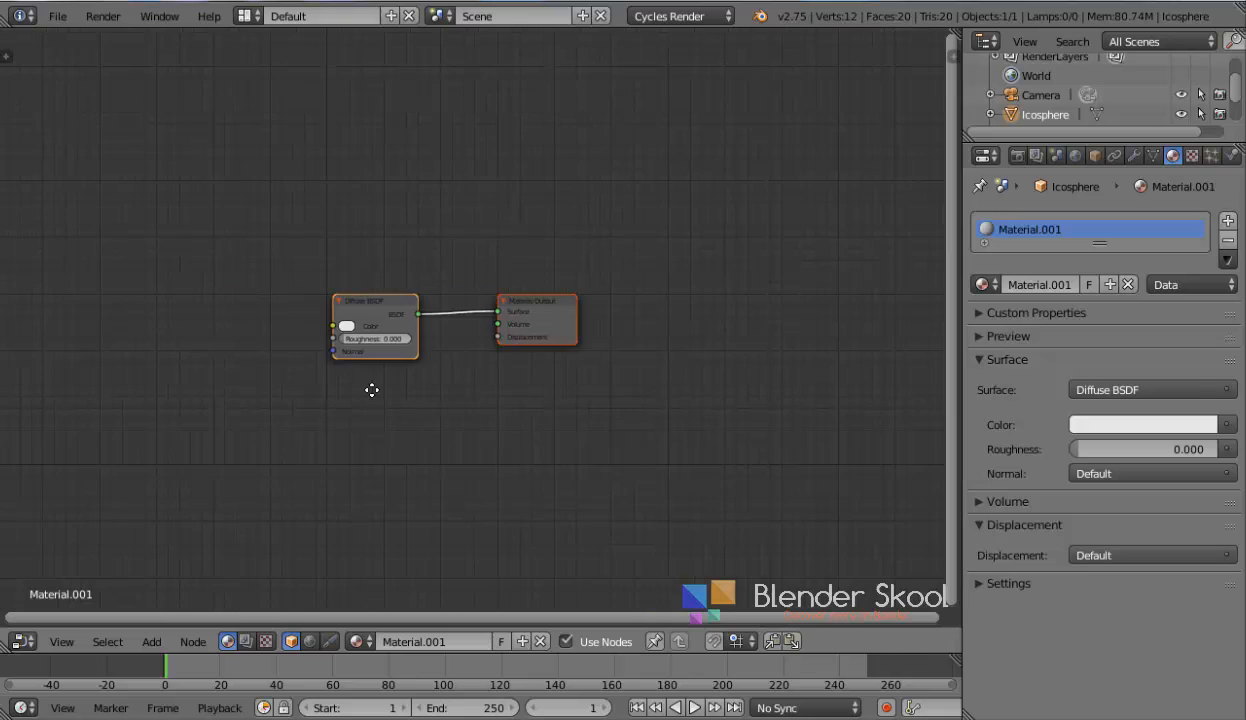
key(g)
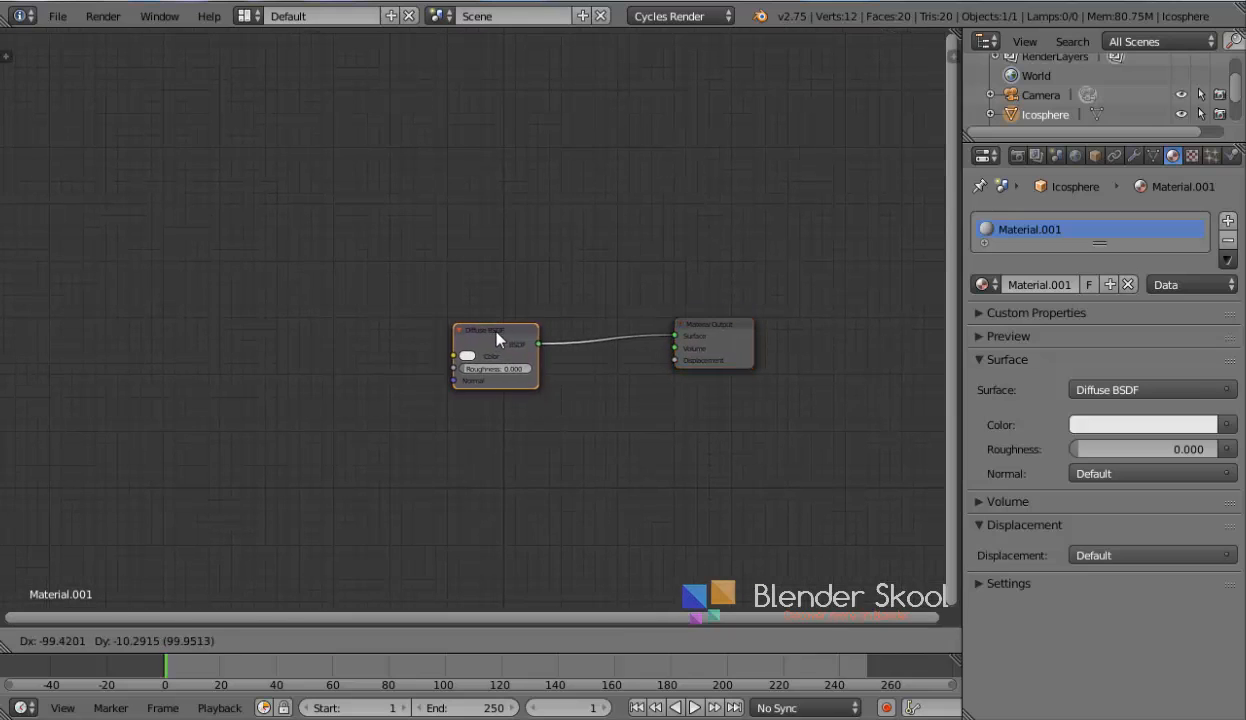
click(455, 338)
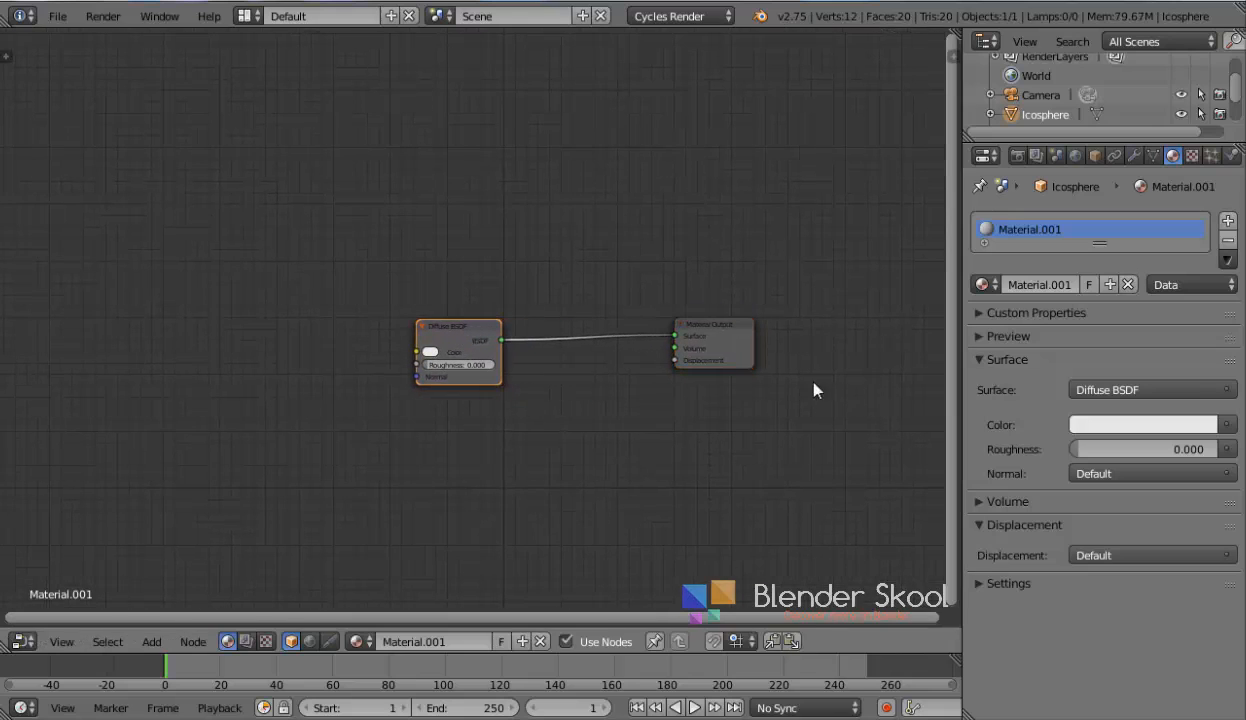
Expand the material preview, add a ColorRamp node, and connect its Color output to the Diffuse BSDF Color input
click(982, 337)
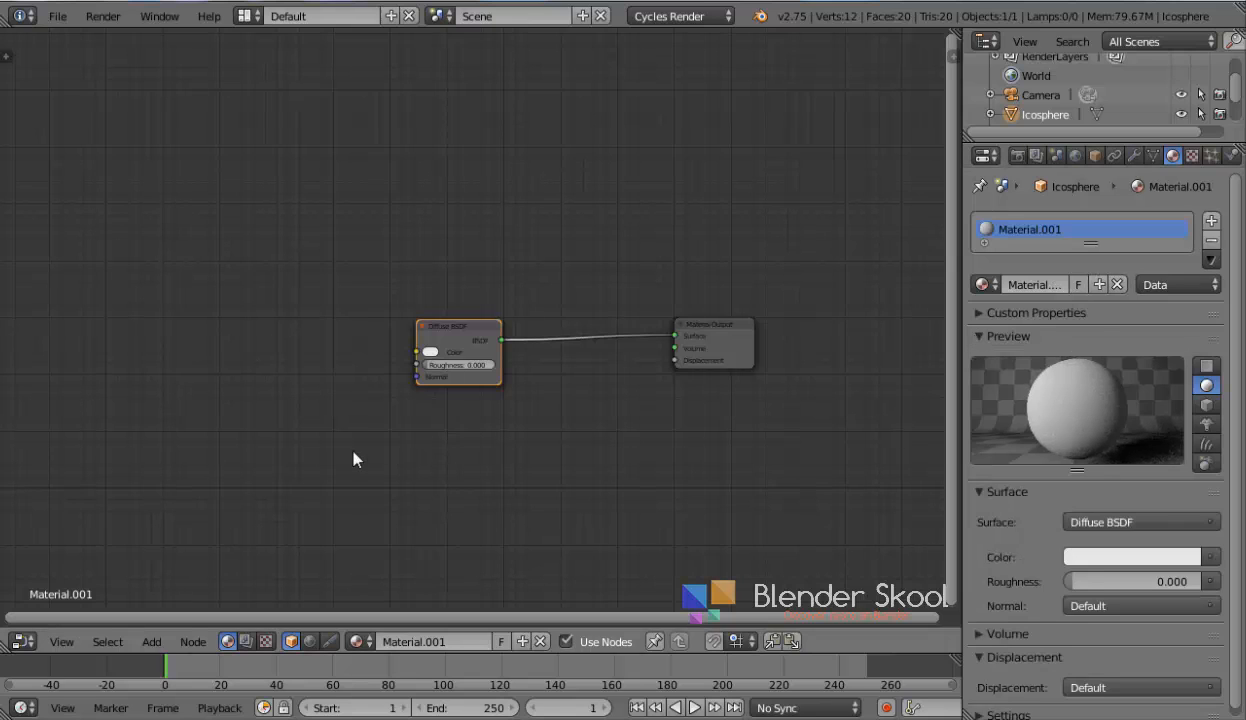
middle_drag(353, 456, 381, 464)
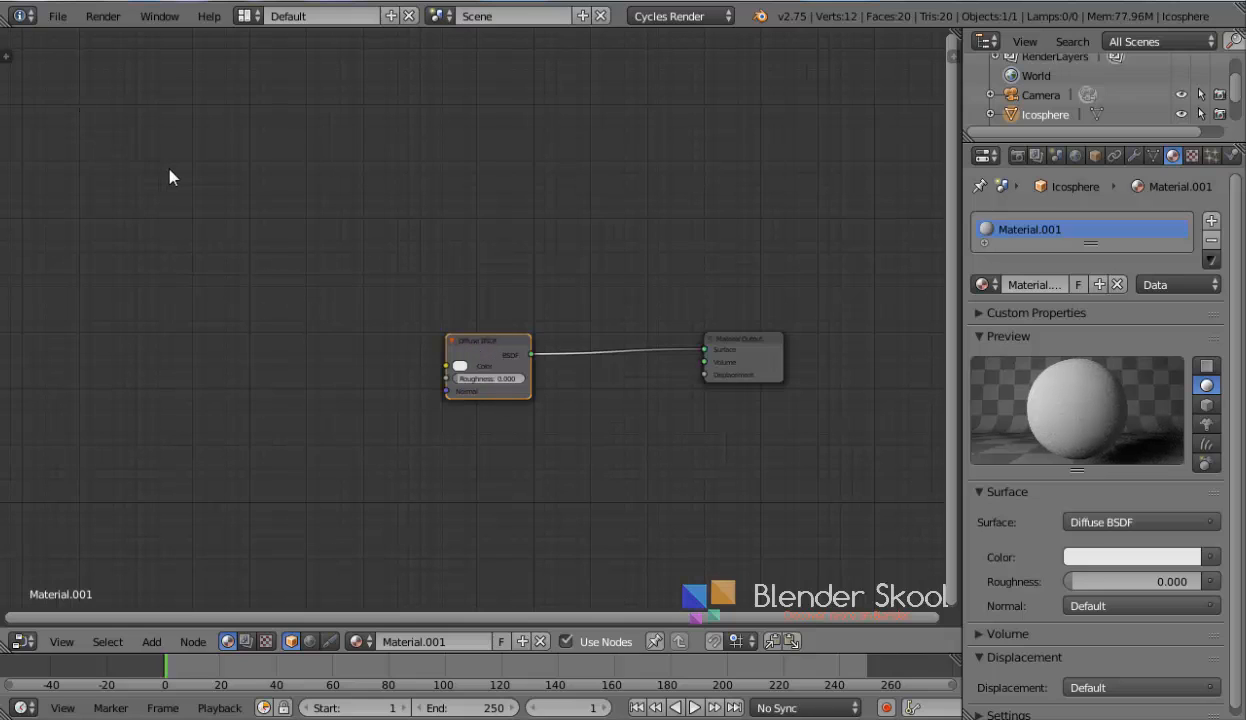
key(shift+a)
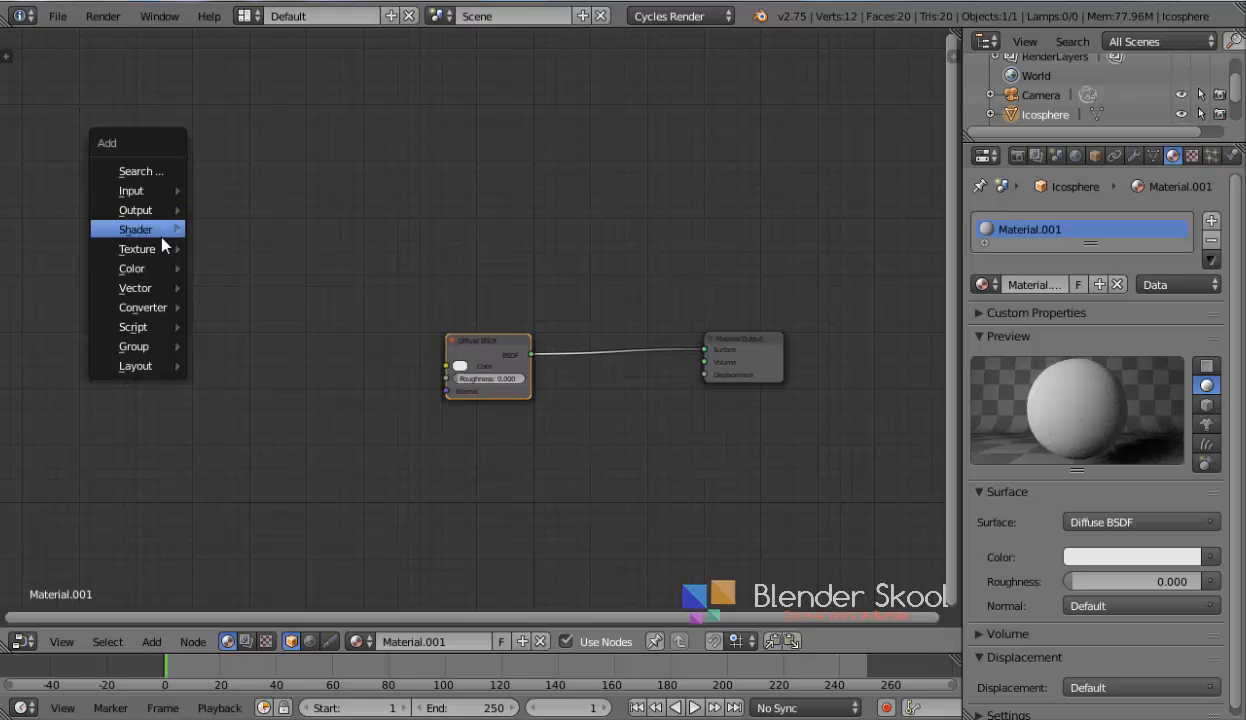
mouse_move(166, 272)
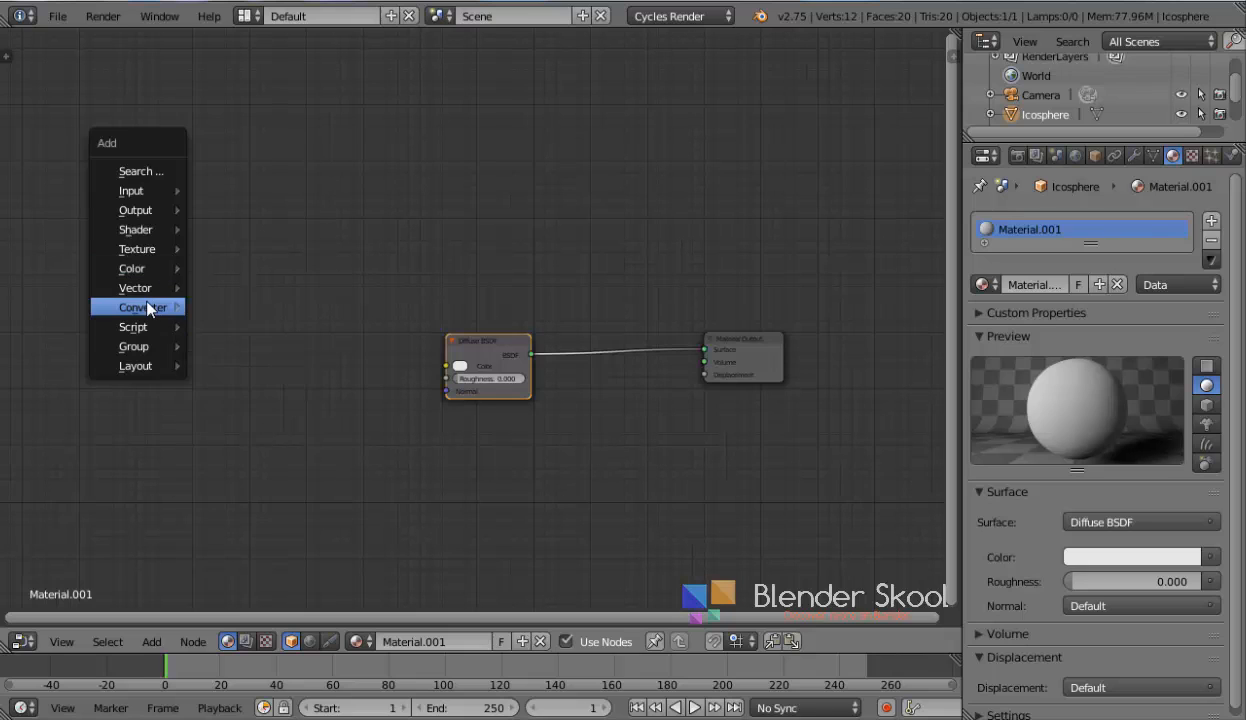
mouse_move(172, 308)
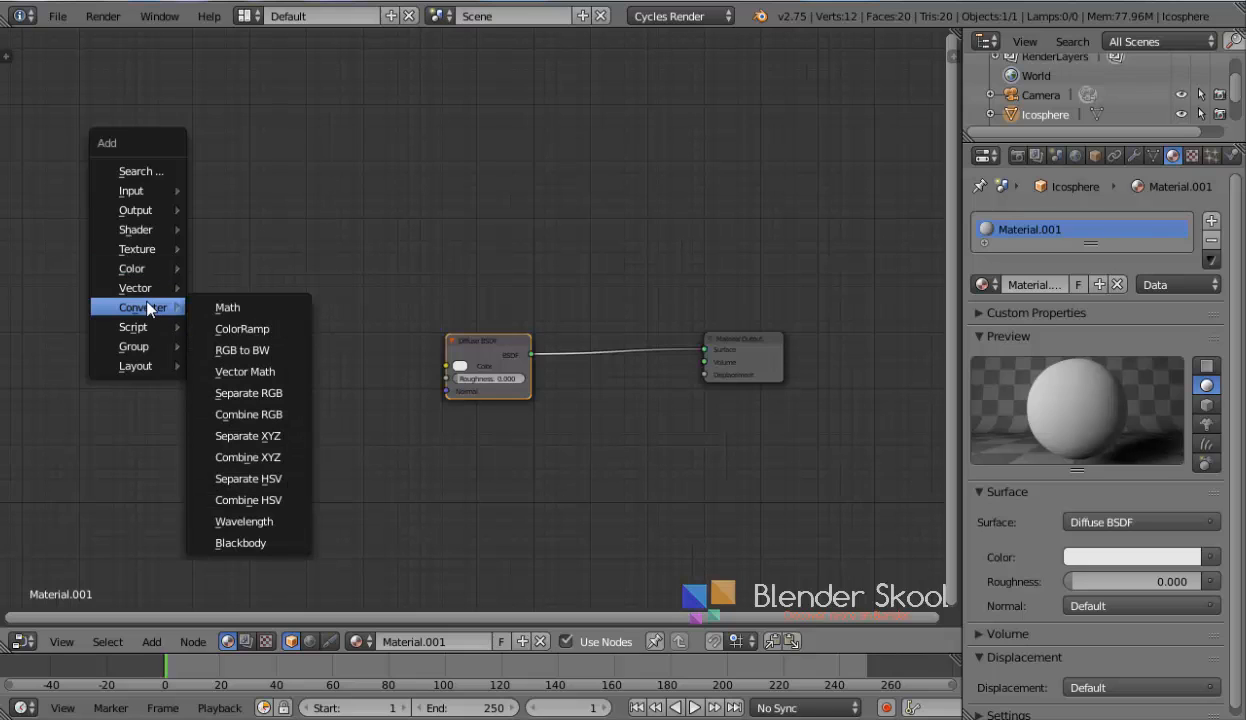
click(233, 330)
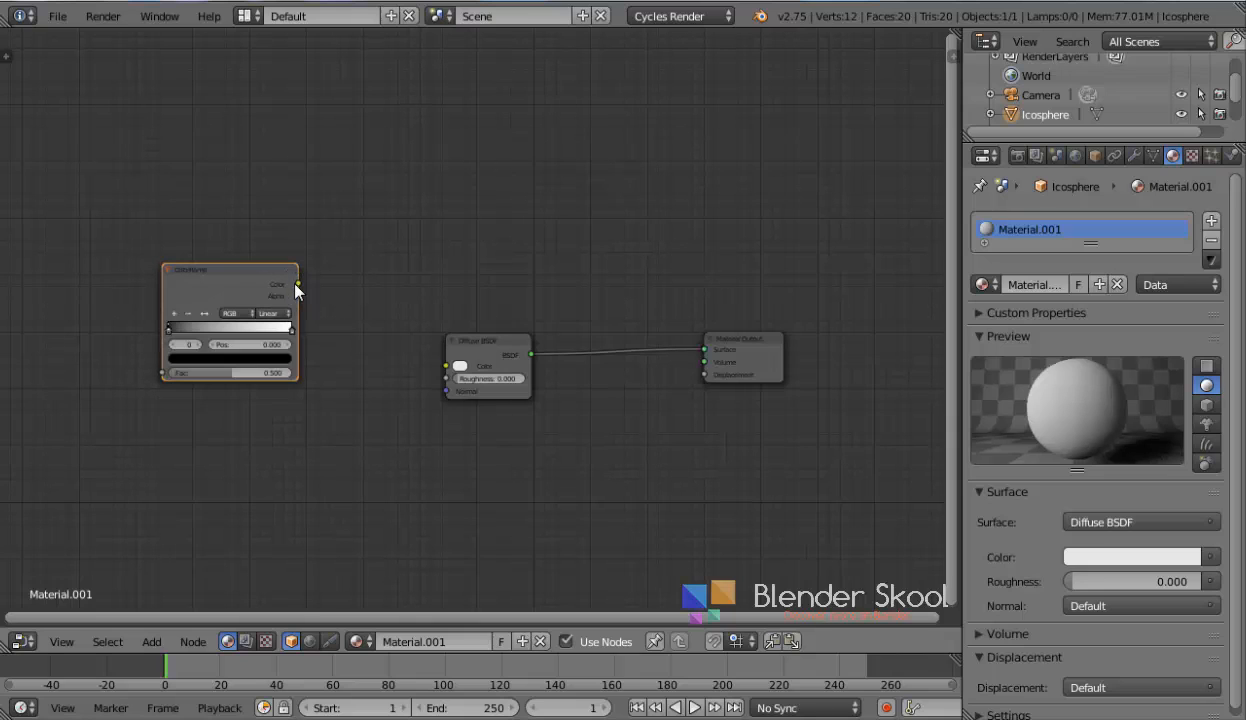
drag(297, 284, 445, 363)
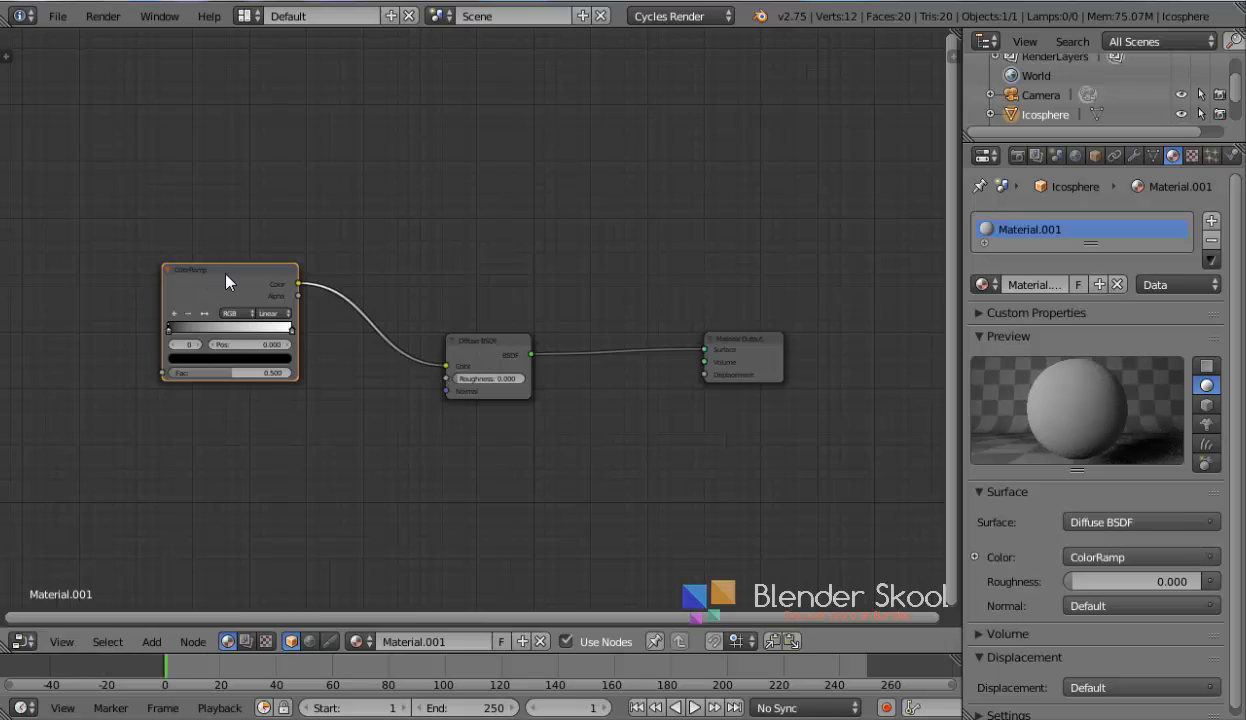
Add an Object Info node and connect its Location output to the ColorRamp's Fac input
drag(222, 270, 304, 285)
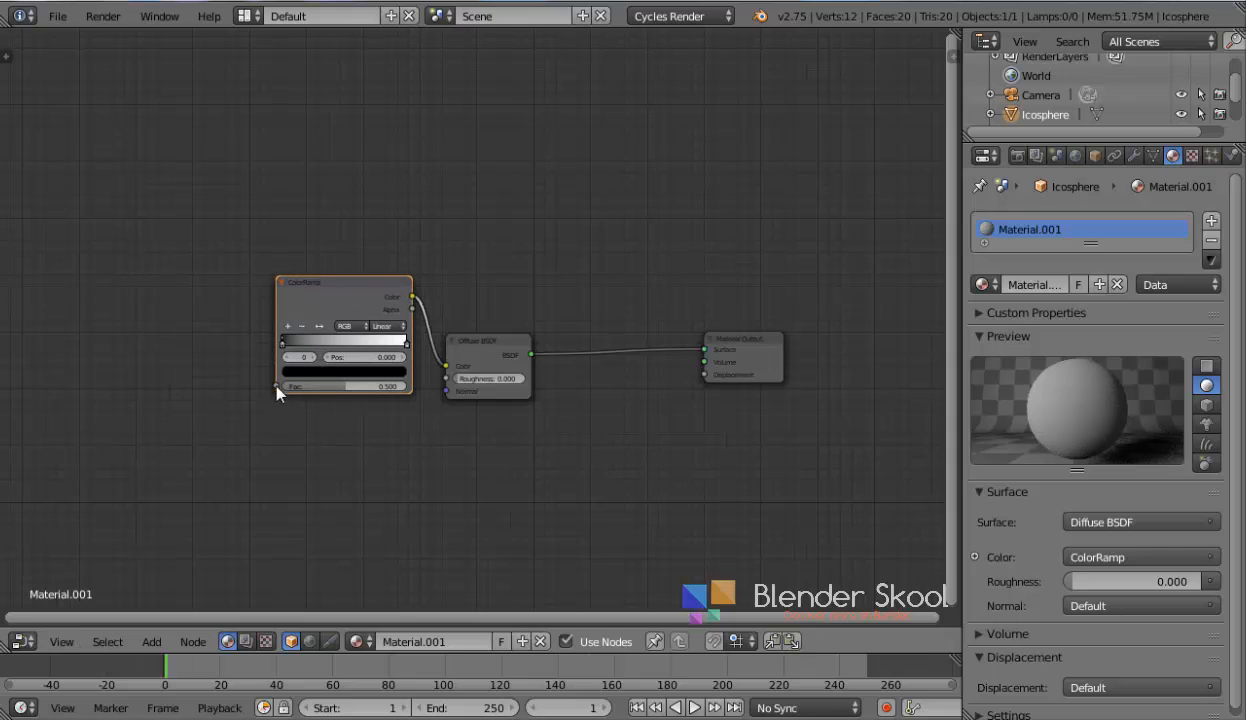
drag(276, 386, 192, 392)
key(shift+a)
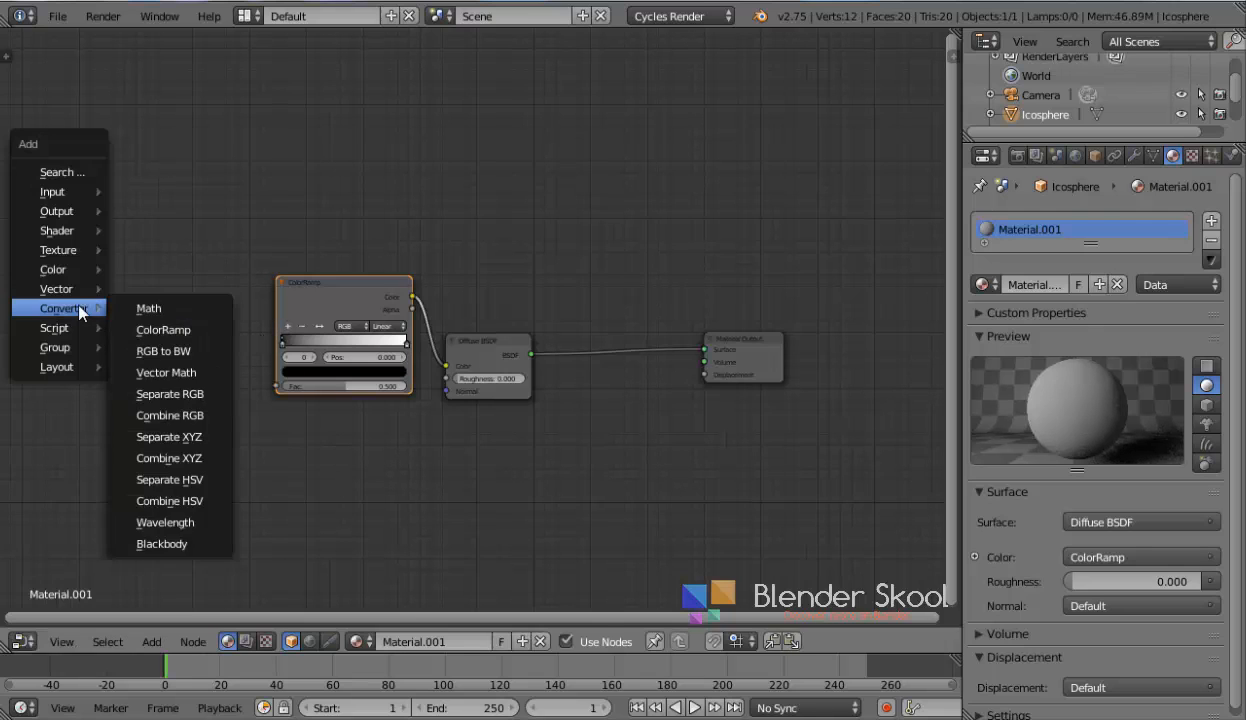
mouse_move(64, 211)
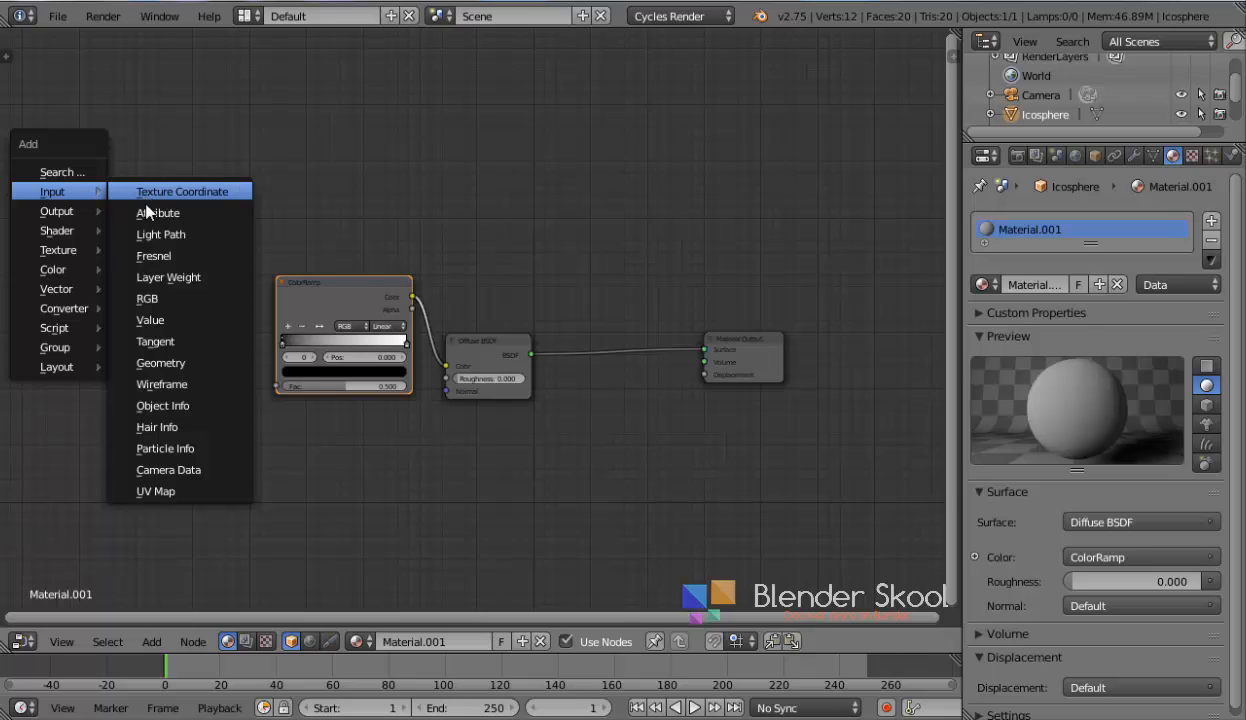
click(140, 403)
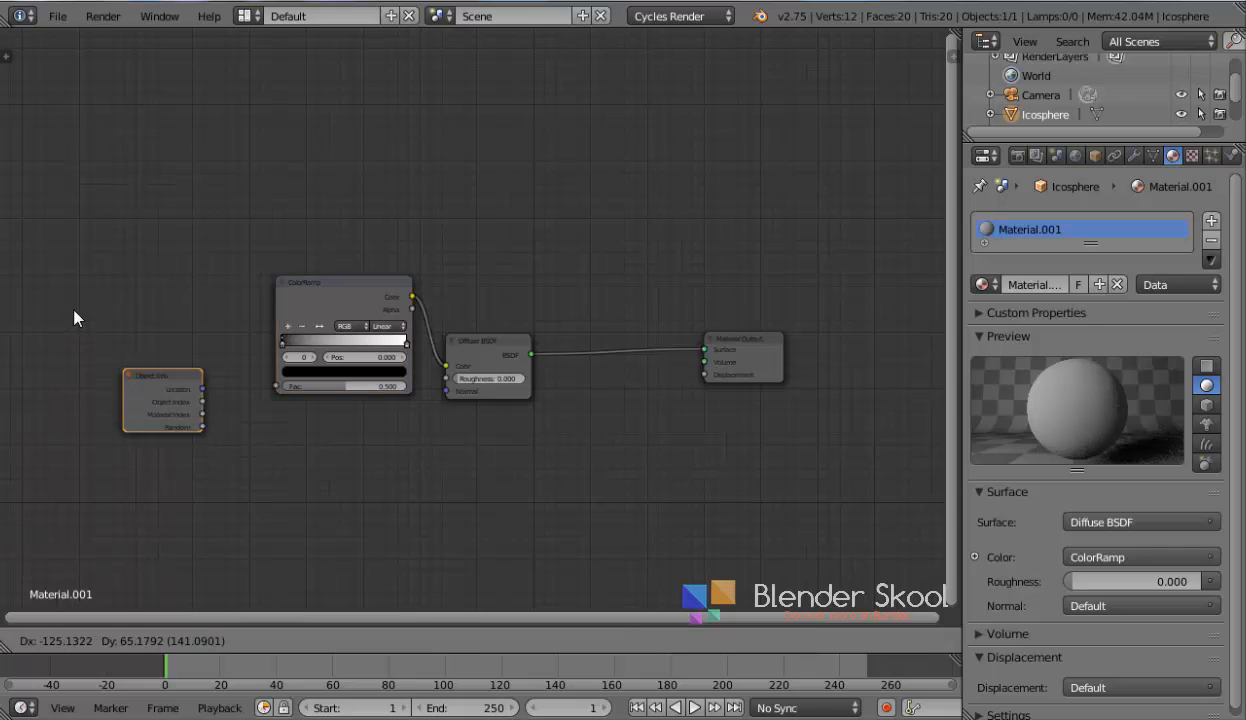
click(104, 323)
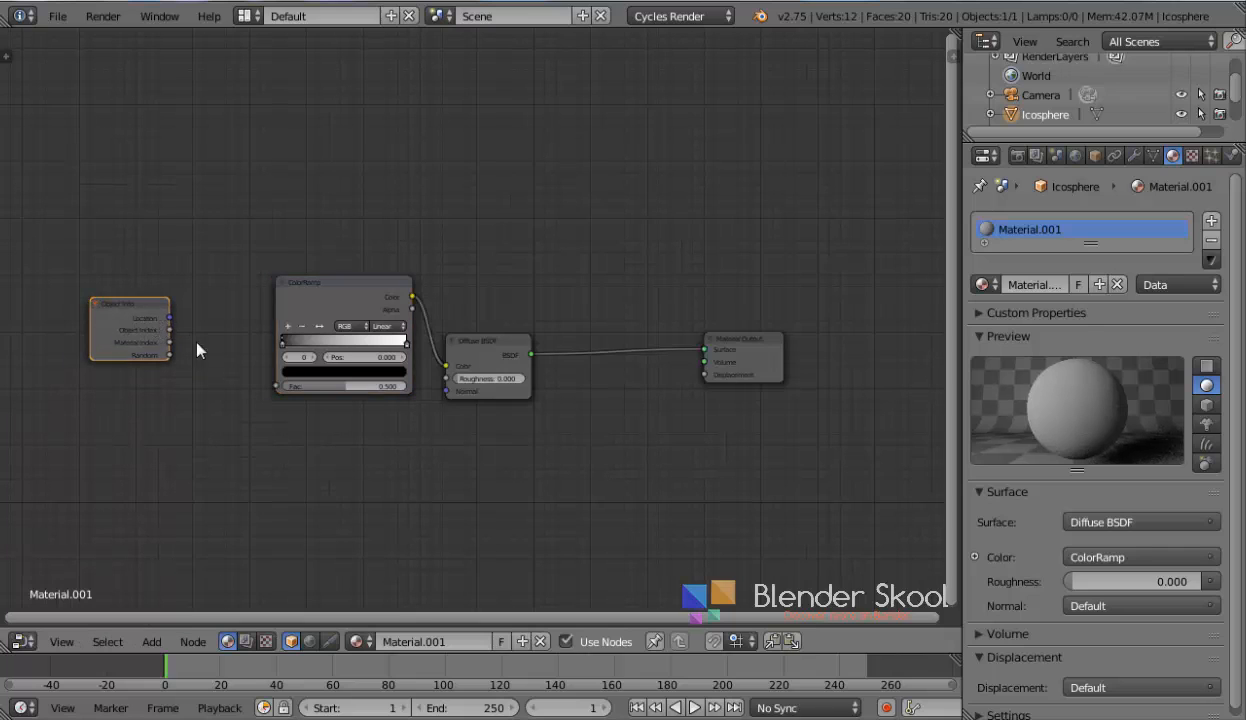
drag(170, 319, 277, 386)
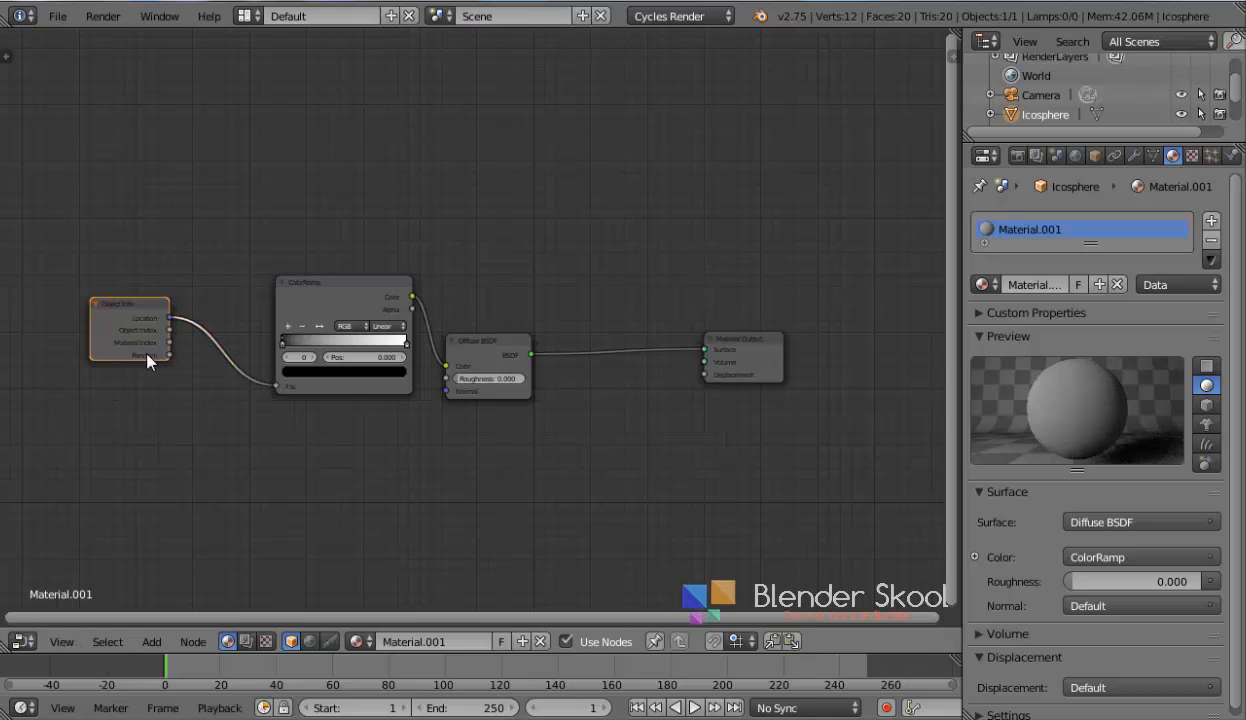
drag(130, 330, 263, 357)
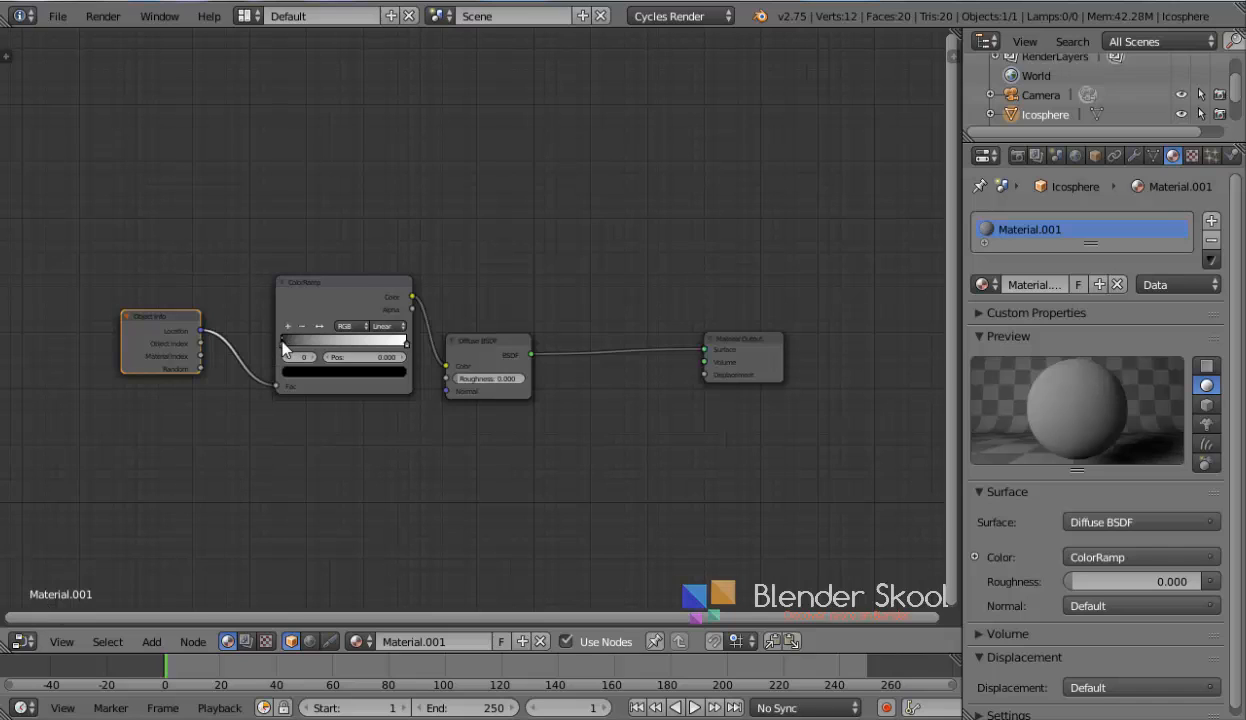
Set the ColorRamp's left color stop to pink
click(284, 346)
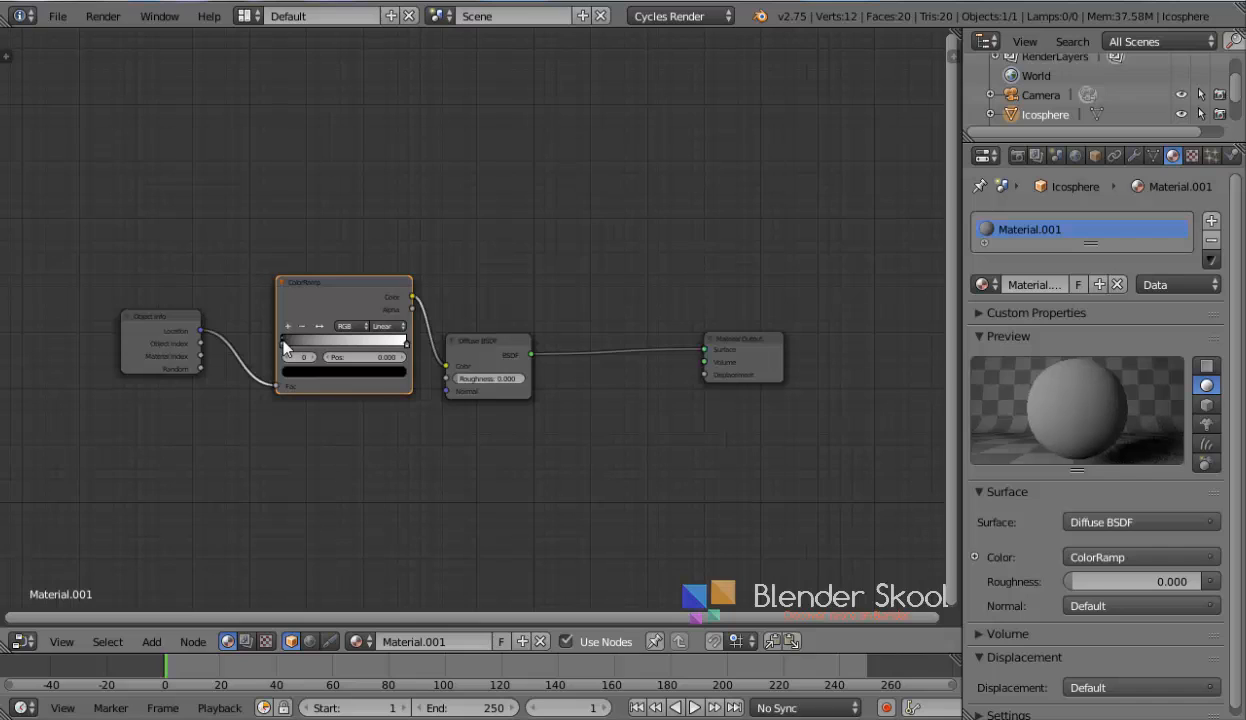
click(300, 372)
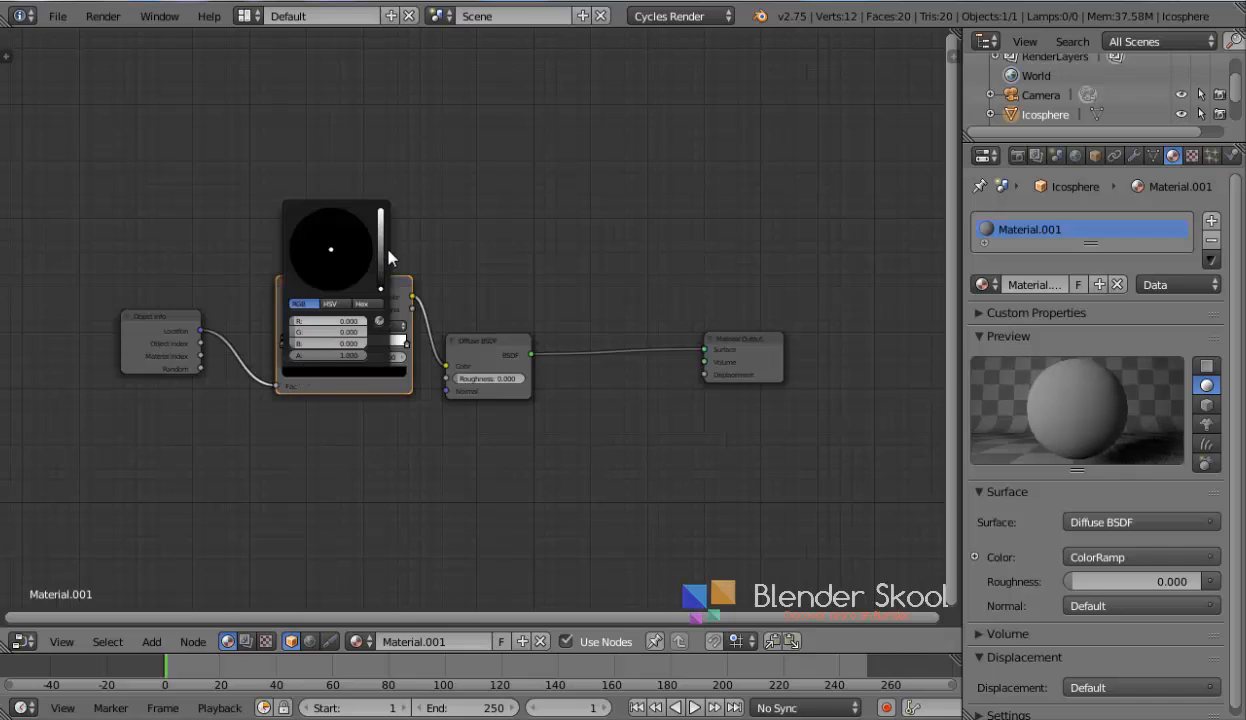
click(380, 214)
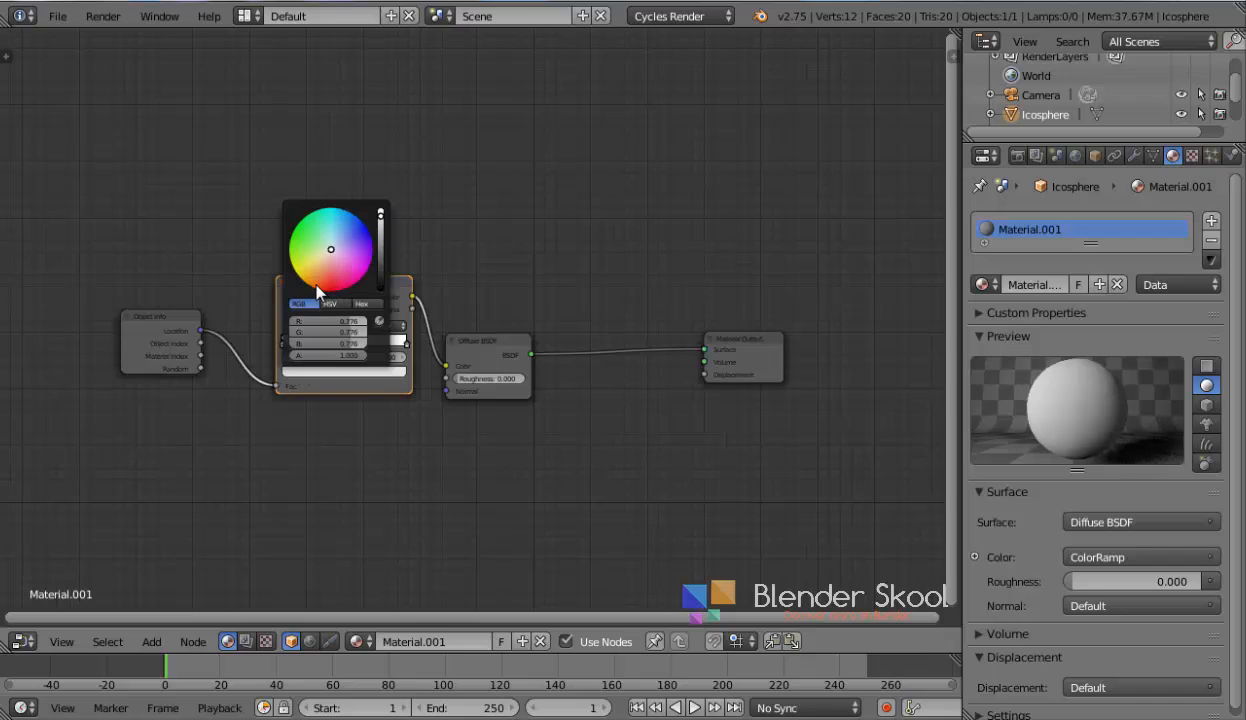
mouse_move(330, 256)
mouse_down()
mouse_move(311, 287)
mouse_move(358, 216)
mouse_move(347, 274)
mouse_up()
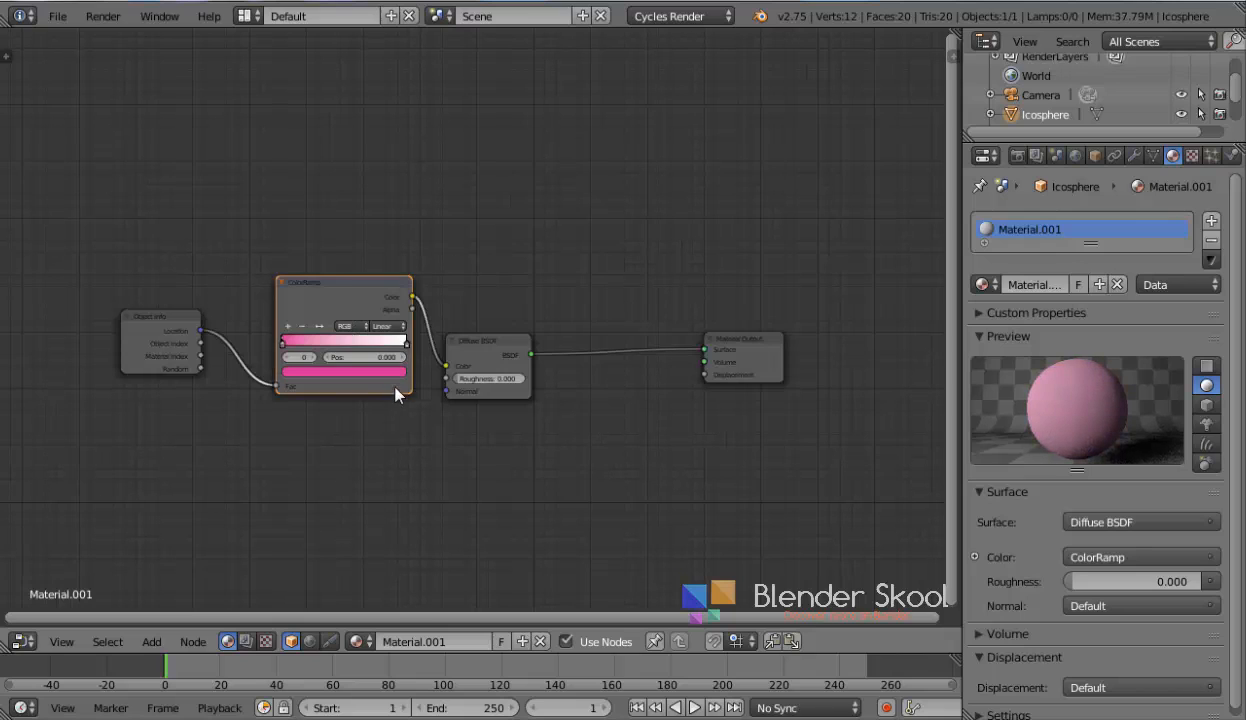
Set the ColorRamp's right color stop to green and change the ramp interpolation to Ease
click(405, 343)
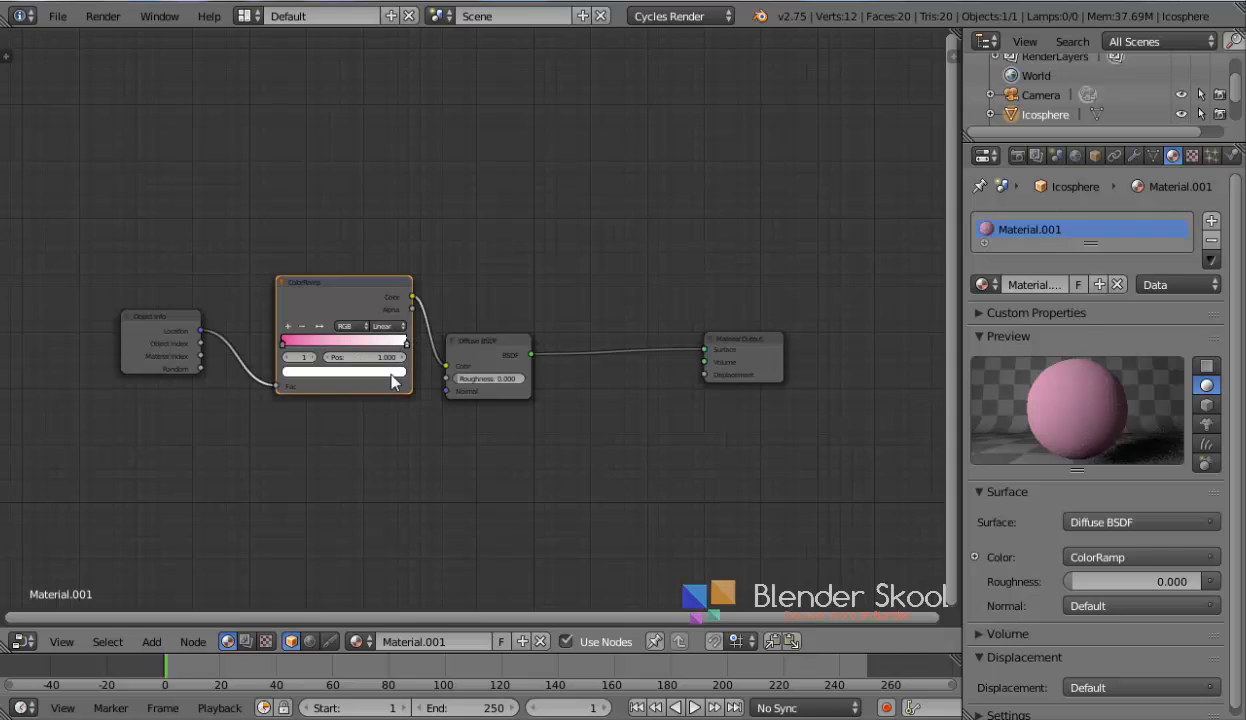
click(386, 372)
drag(331, 249, 310, 244)
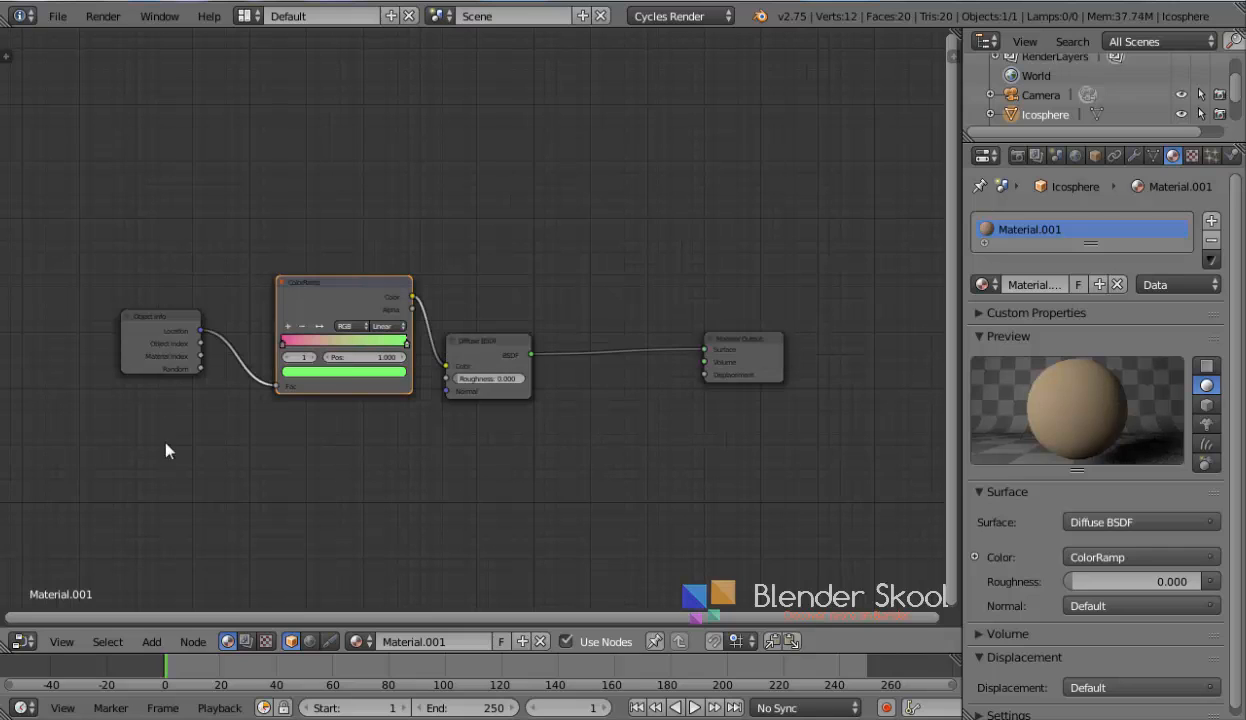
click(389, 328)
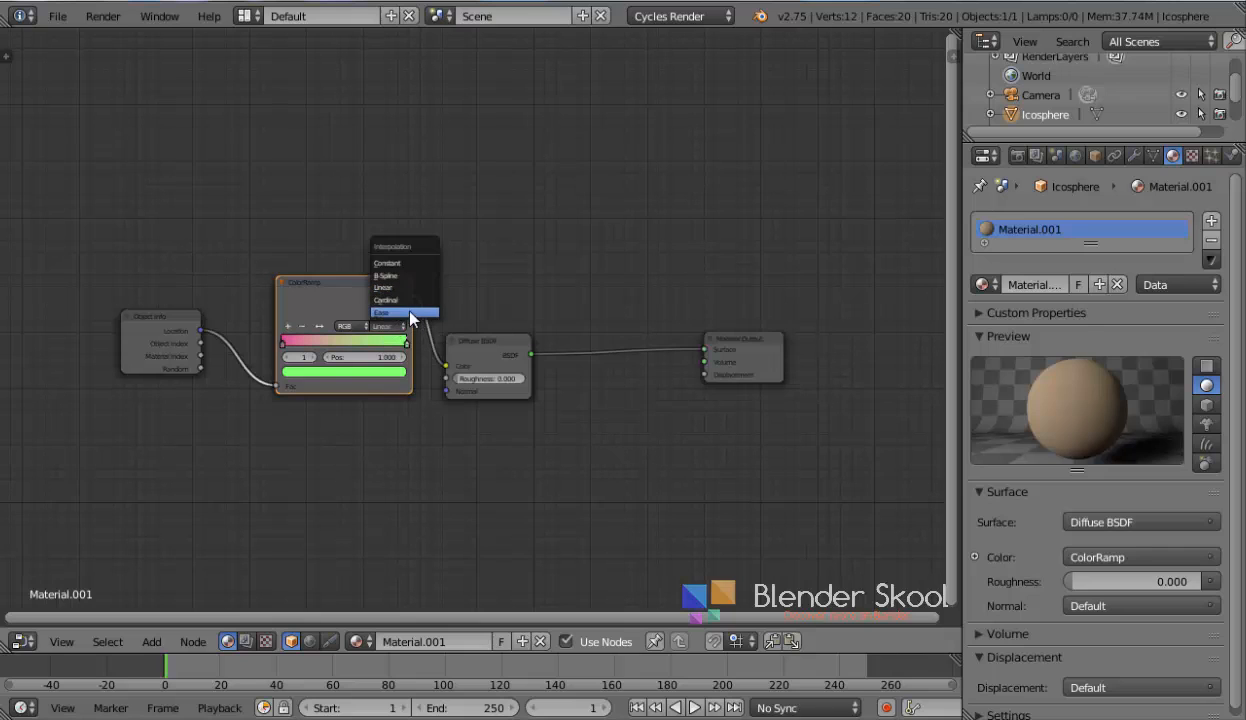
click(411, 313)
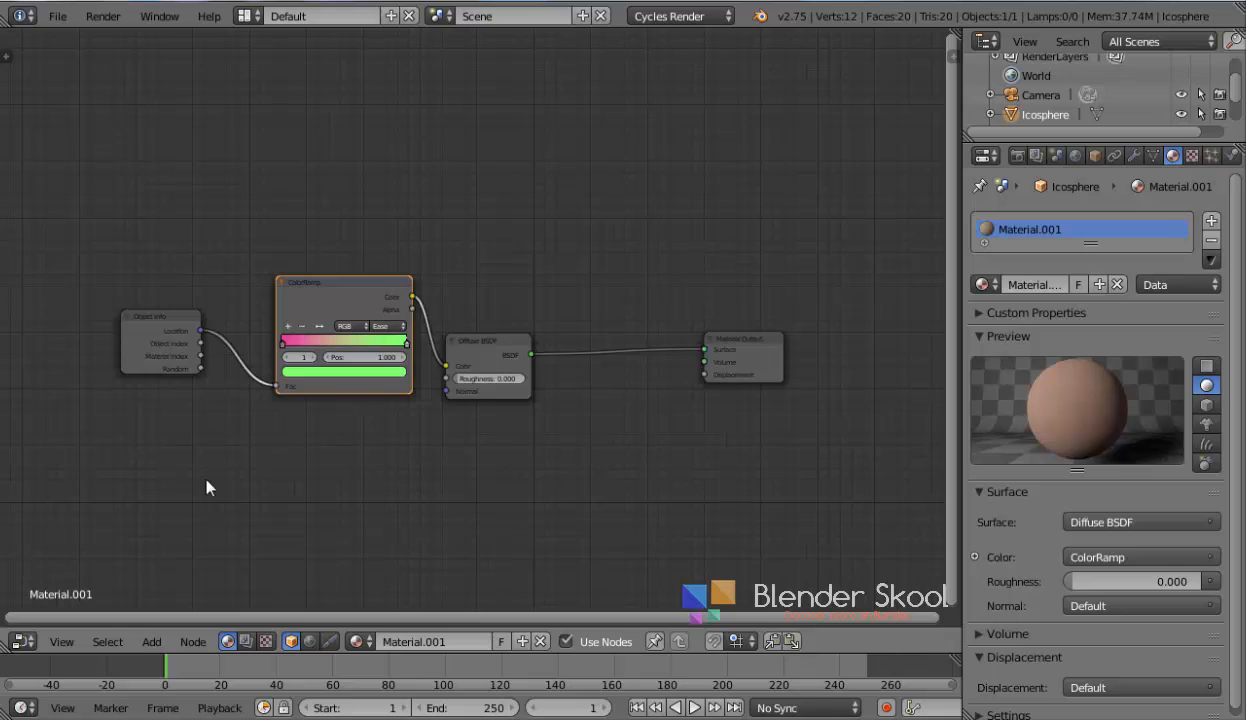
Add a Mix Shader node into the link between the Diffuse BSDF and the Material Output
click(29, 643)
middle_drag(446, 383, 421, 382)
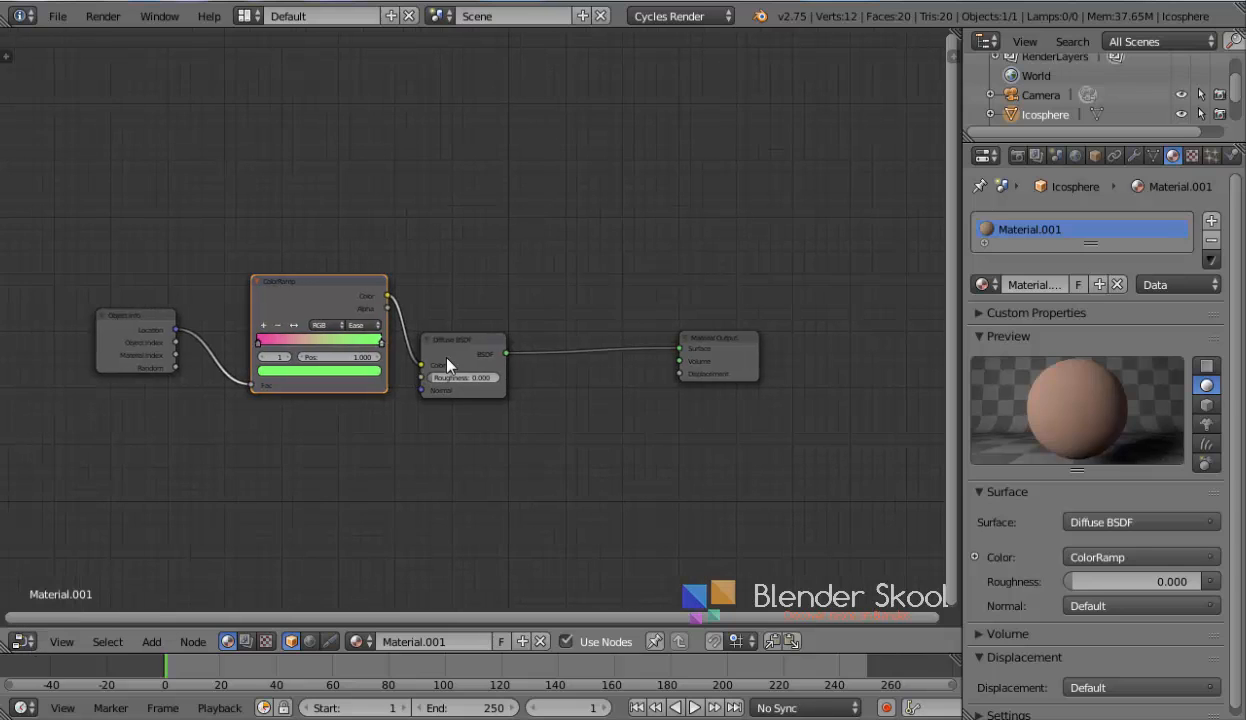
drag(302, 316, 278, 312)
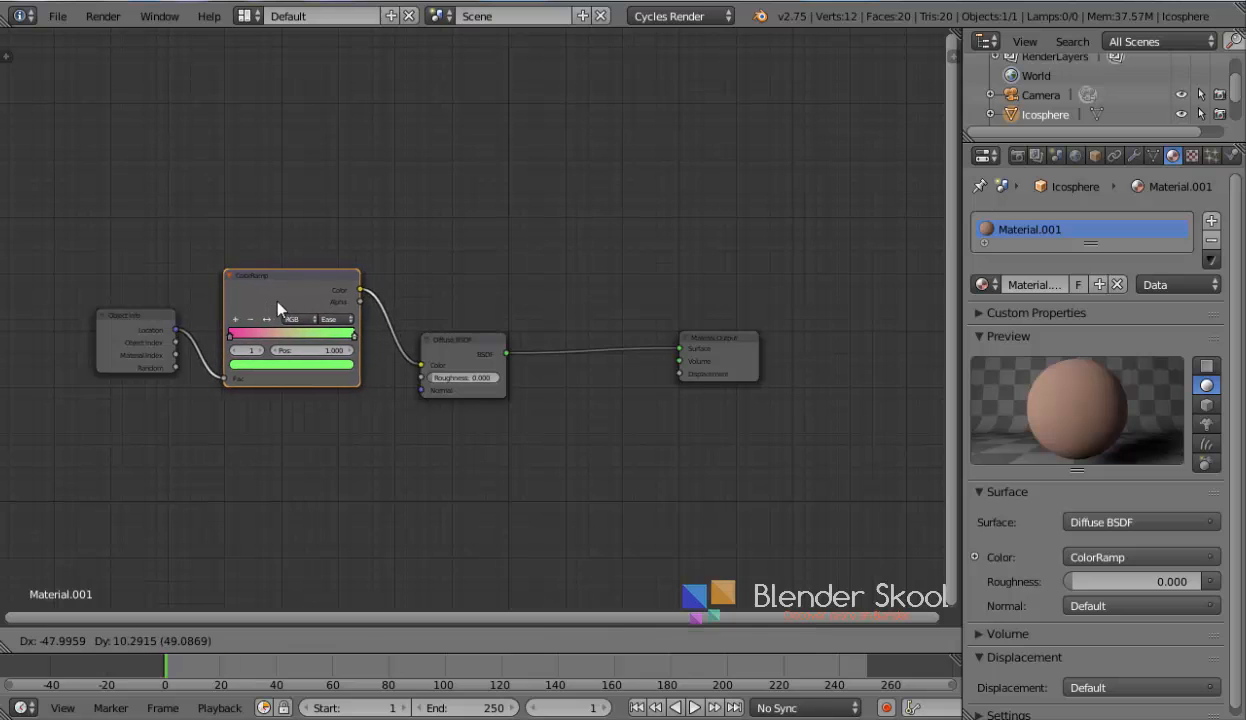
click(455, 339)
drag(458, 340, 444, 321)
middle_drag(444, 321, 415, 308)
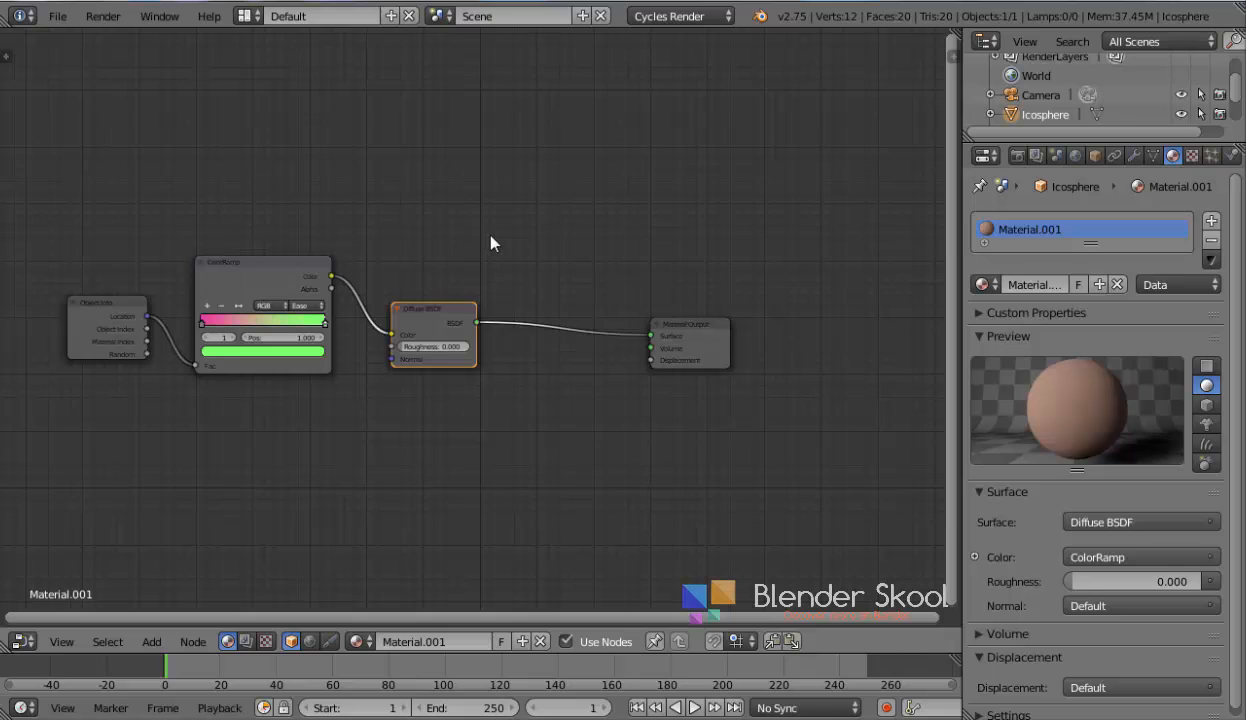
key(shift+a)
click(430, 222)
text(mix)
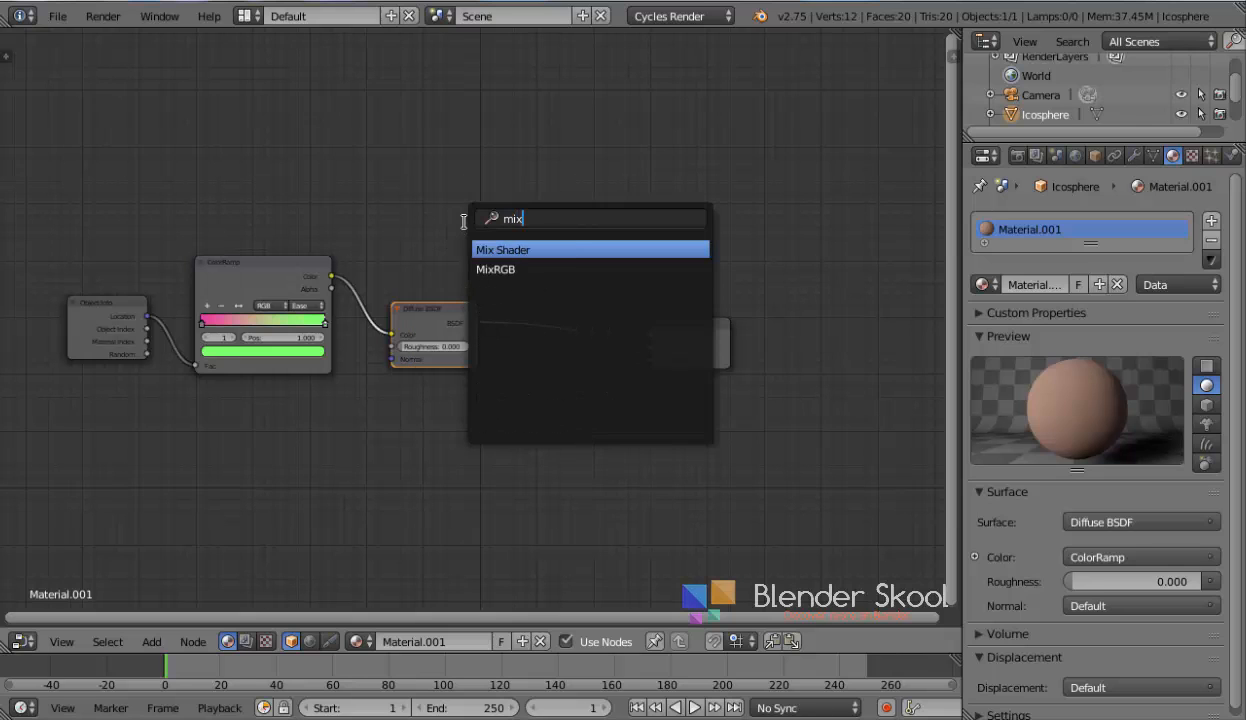
key(Return)
click(466, 318)
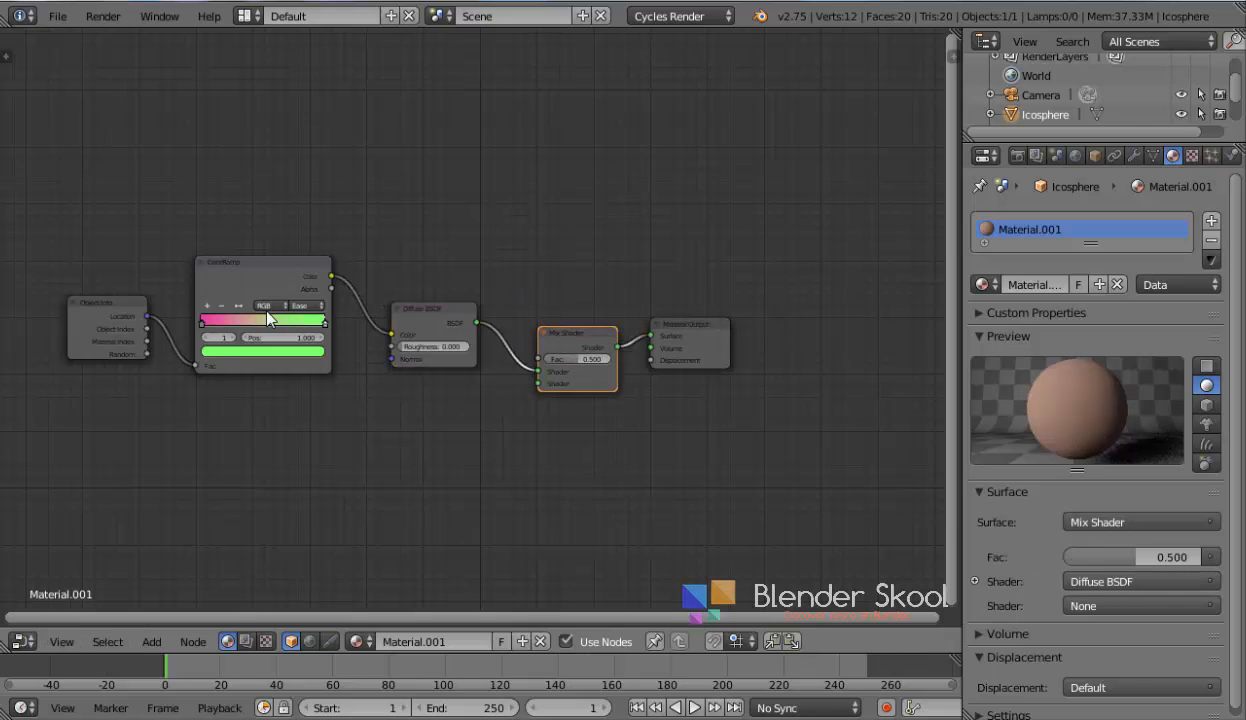
Add a Glossy BSDF node and connect its BSDF output to the Mix Shader's second Shader input
key(shift+a)
mouse_move(243, 370)
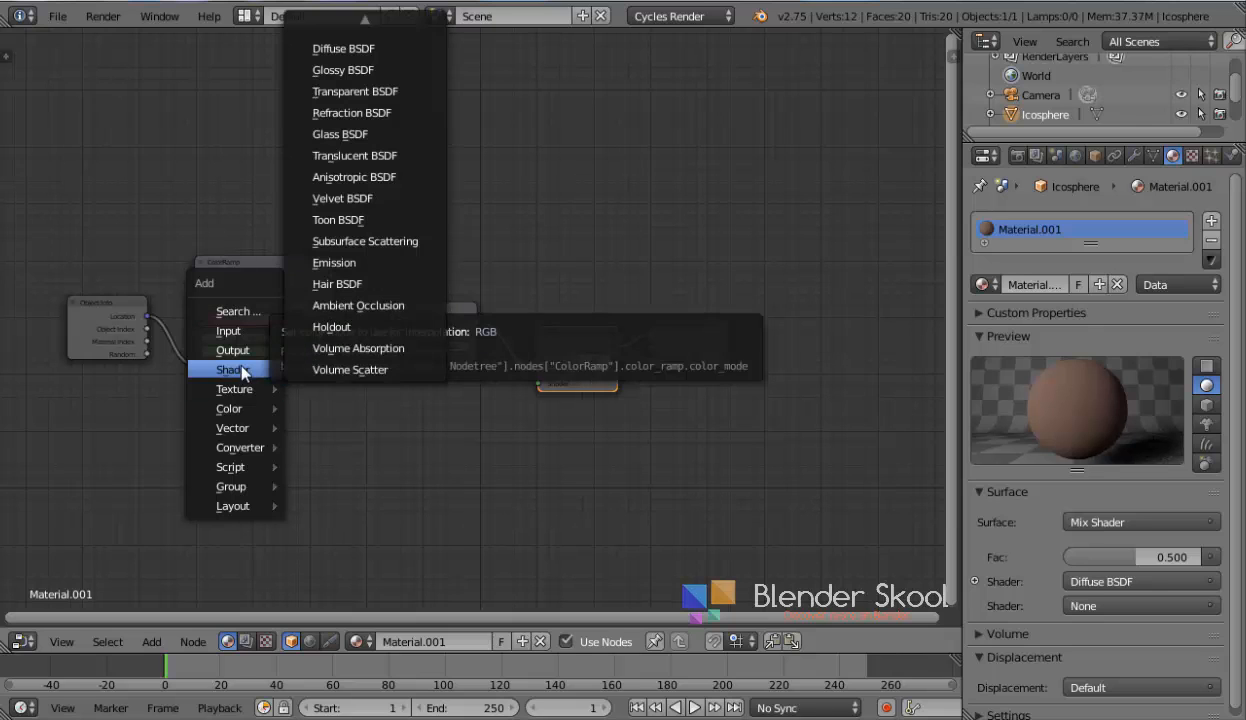
click(341, 70)
click(418, 423)
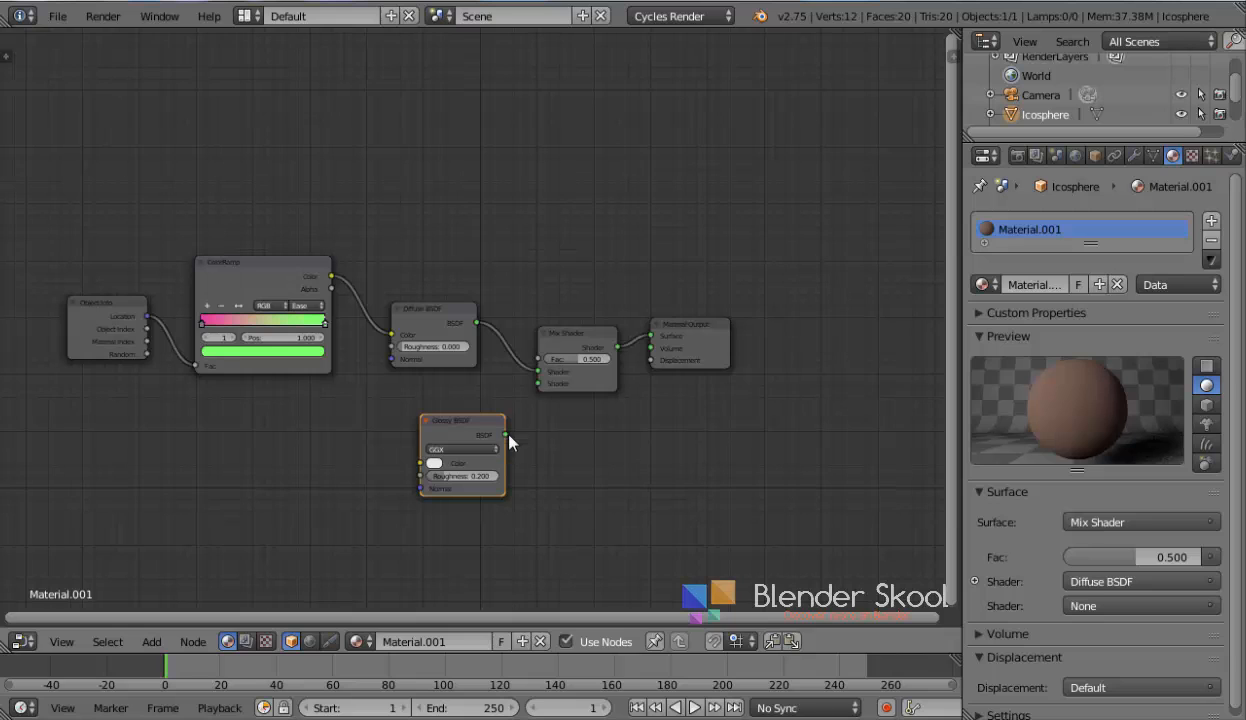
drag(505, 434, 538, 383)
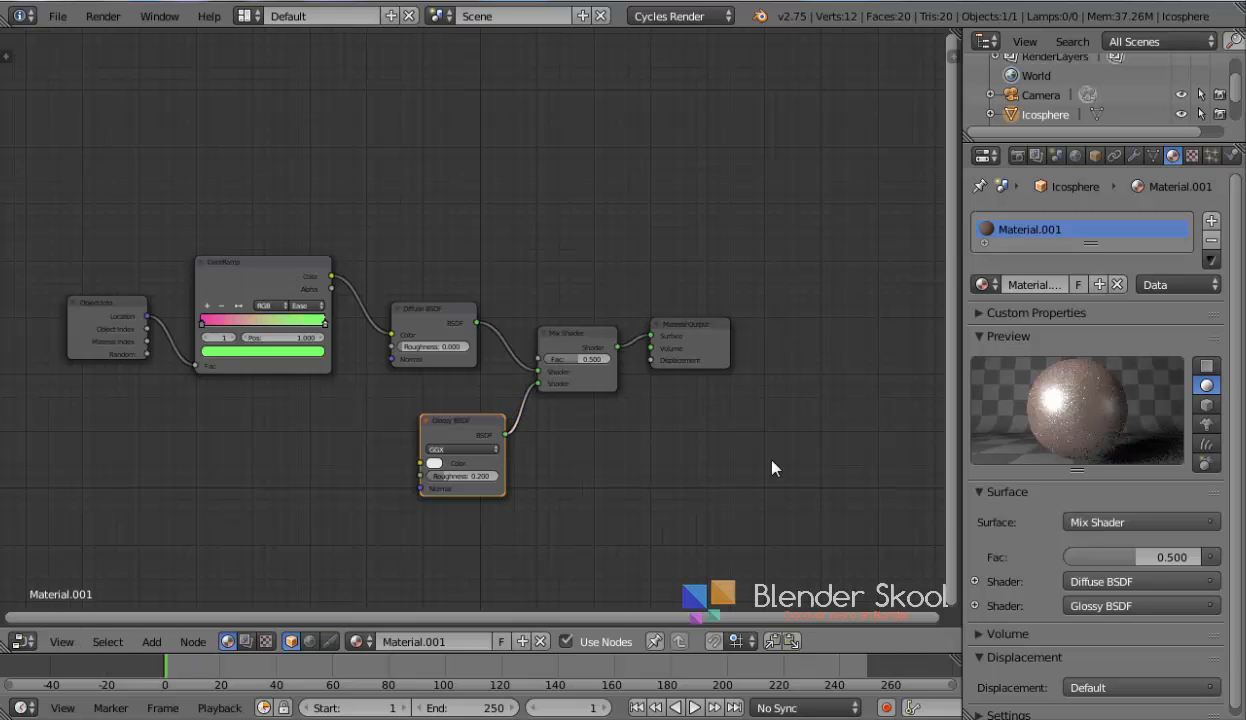
Set the Glossy BSDF's roughness to 0 and move the node closer to the Mix Shader
click(1004, 338)
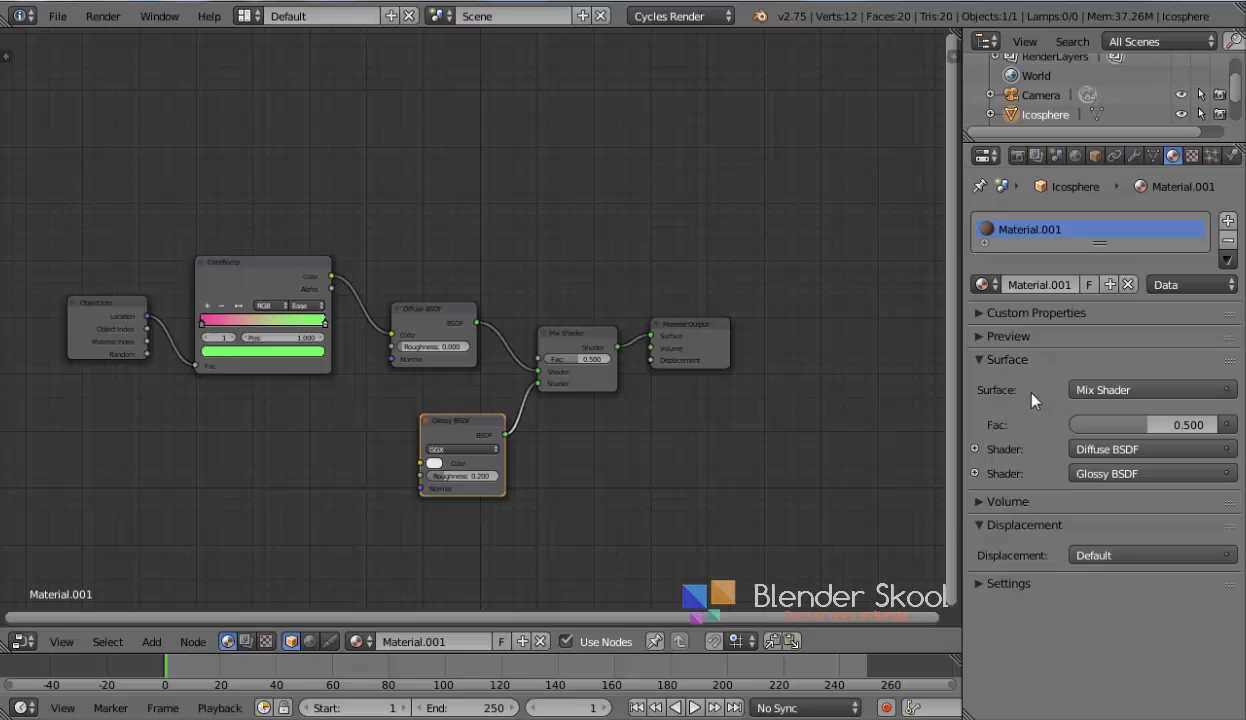
click(468, 477)
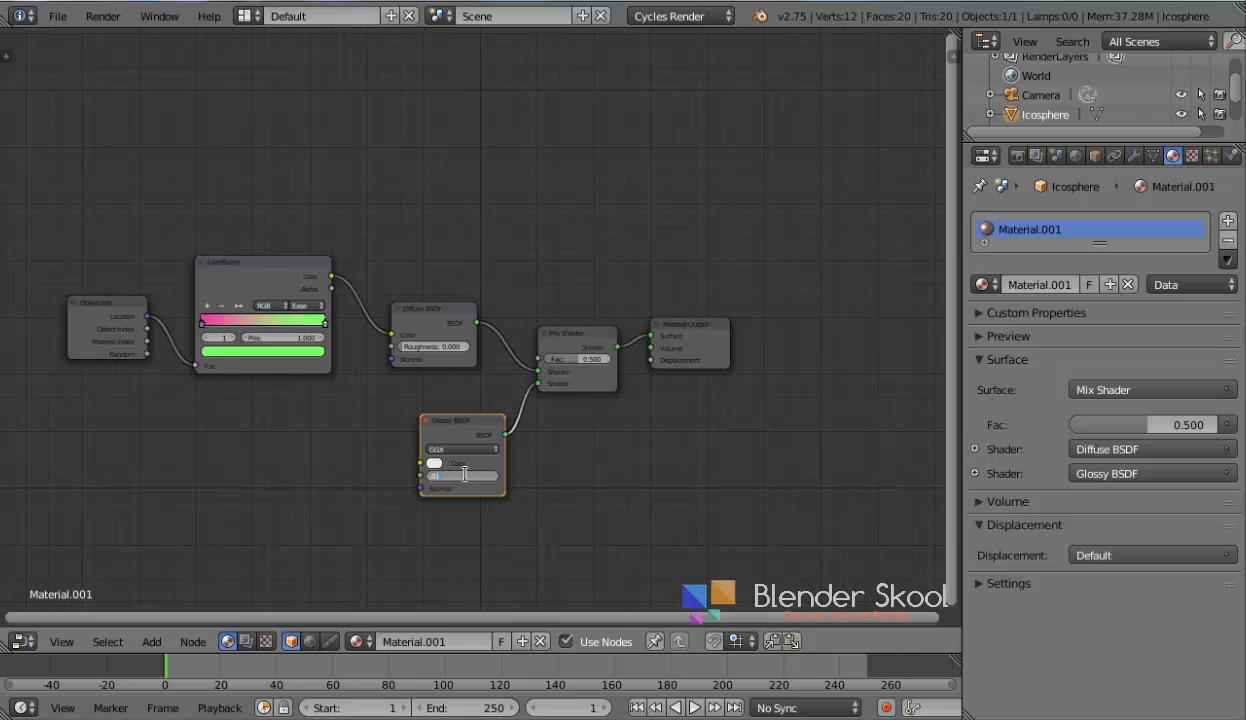
text(0)
key(Return)
drag(455, 432, 424, 415)
Set the Mix Shader's Fac to 0.1
click(586, 357)
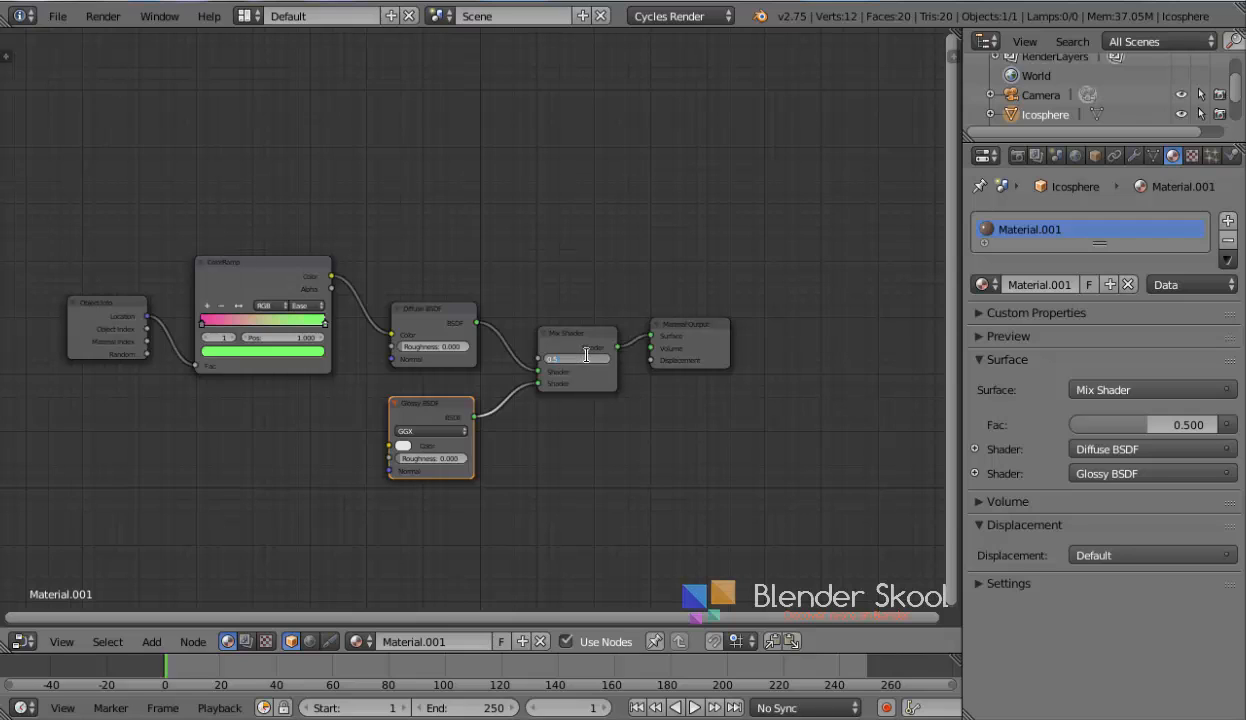
text(0.1)
key(Return)
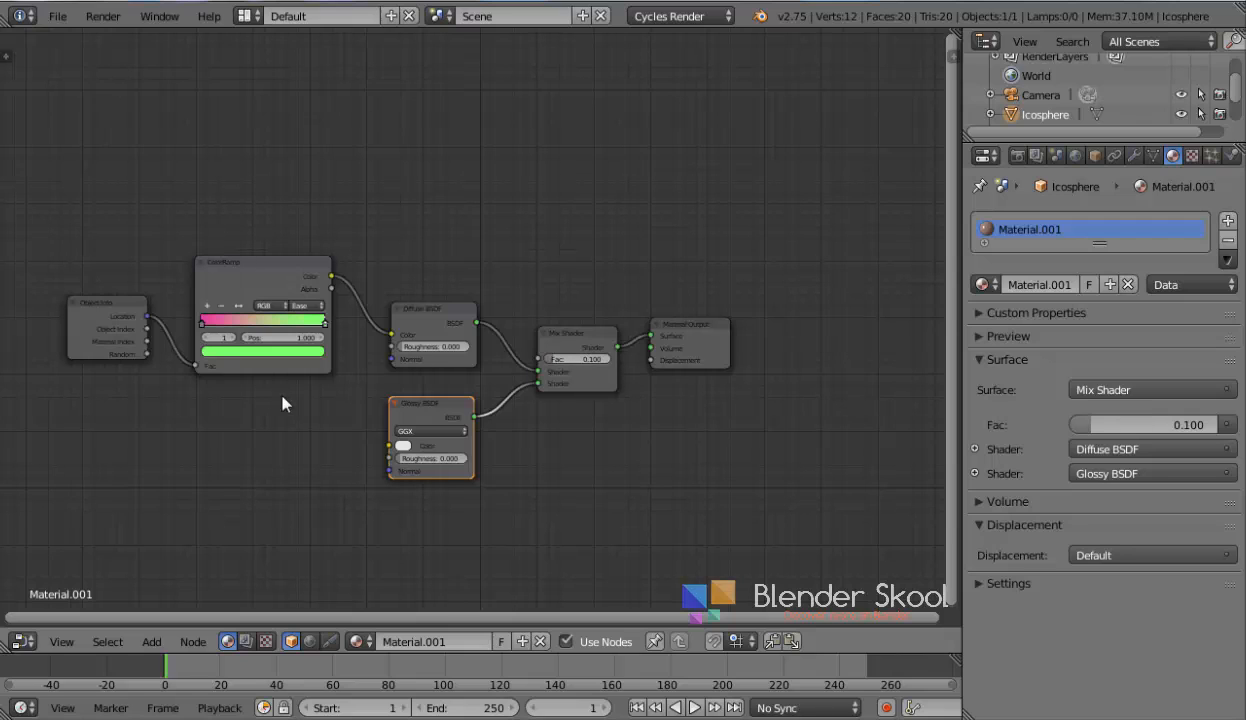
Switch the editor back to the 3D View and preview the icosphere in Rendered viewport shading
click(20, 641)
click(38, 606)
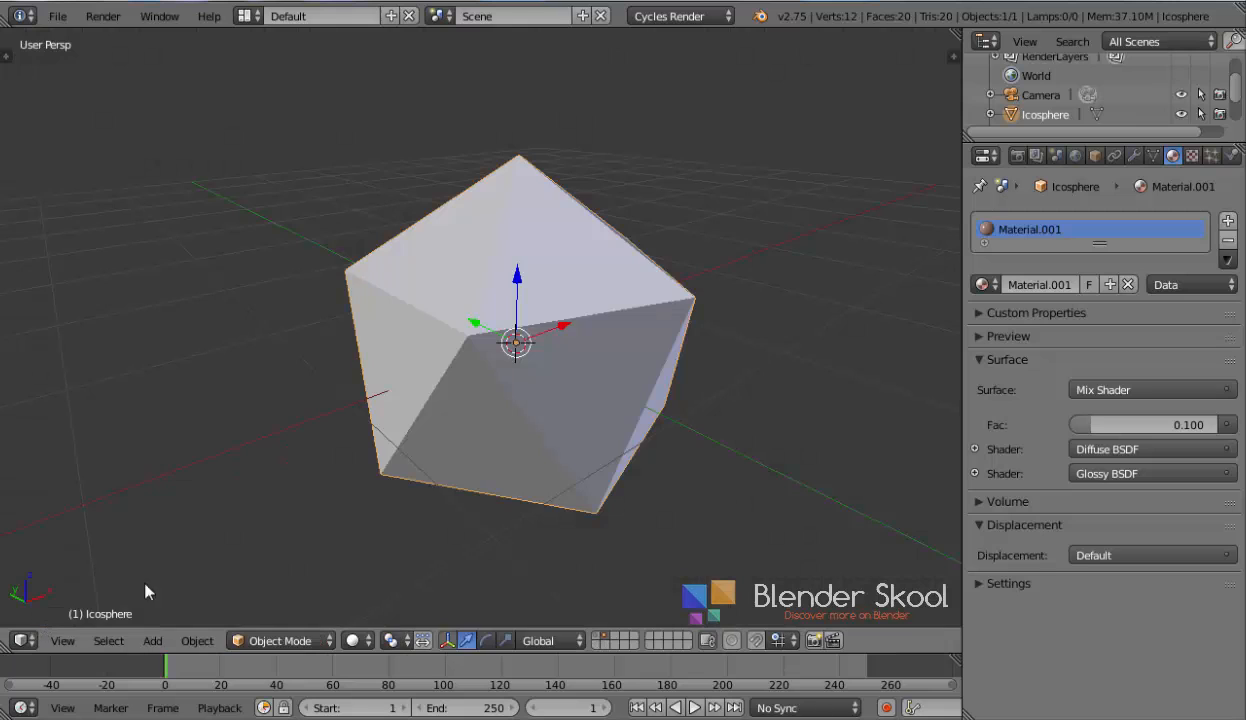
click(356, 641)
click(398, 509)
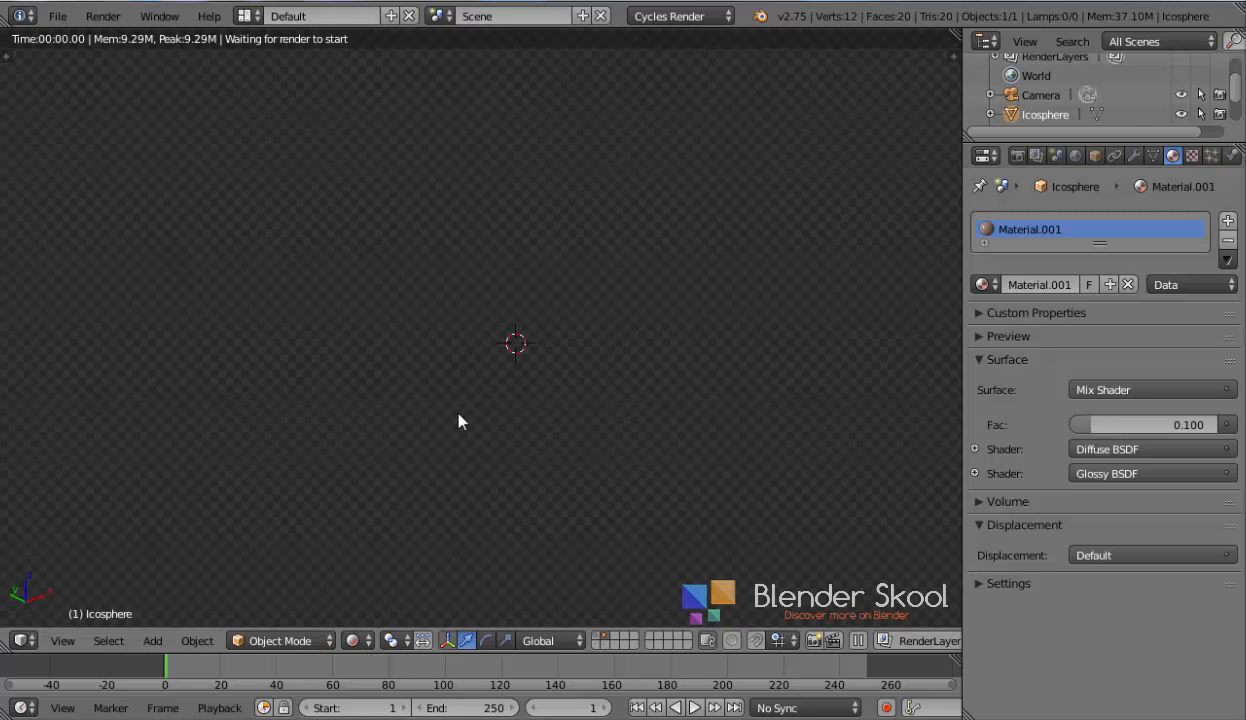
middle_drag(458, 419, 406, 389)
scroll(409, 389, down, 3)
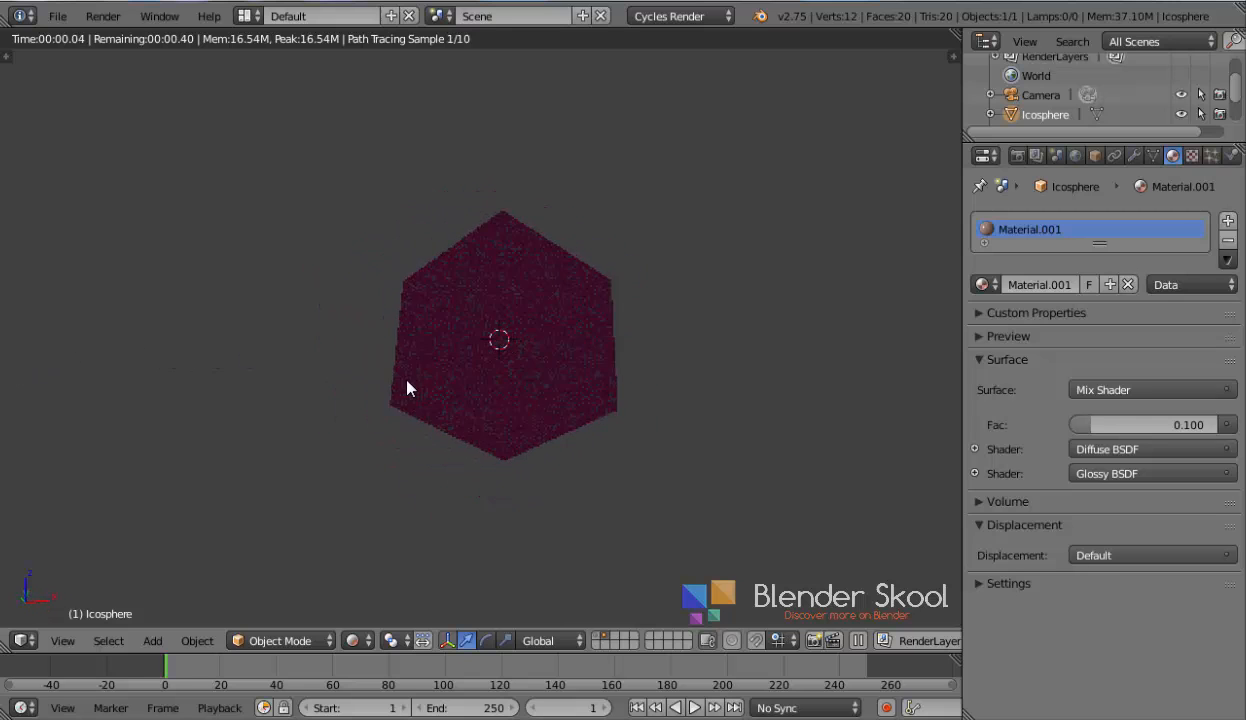
Return to the Node Editor and inspect the ColorRamp's color stops
click(22, 640)
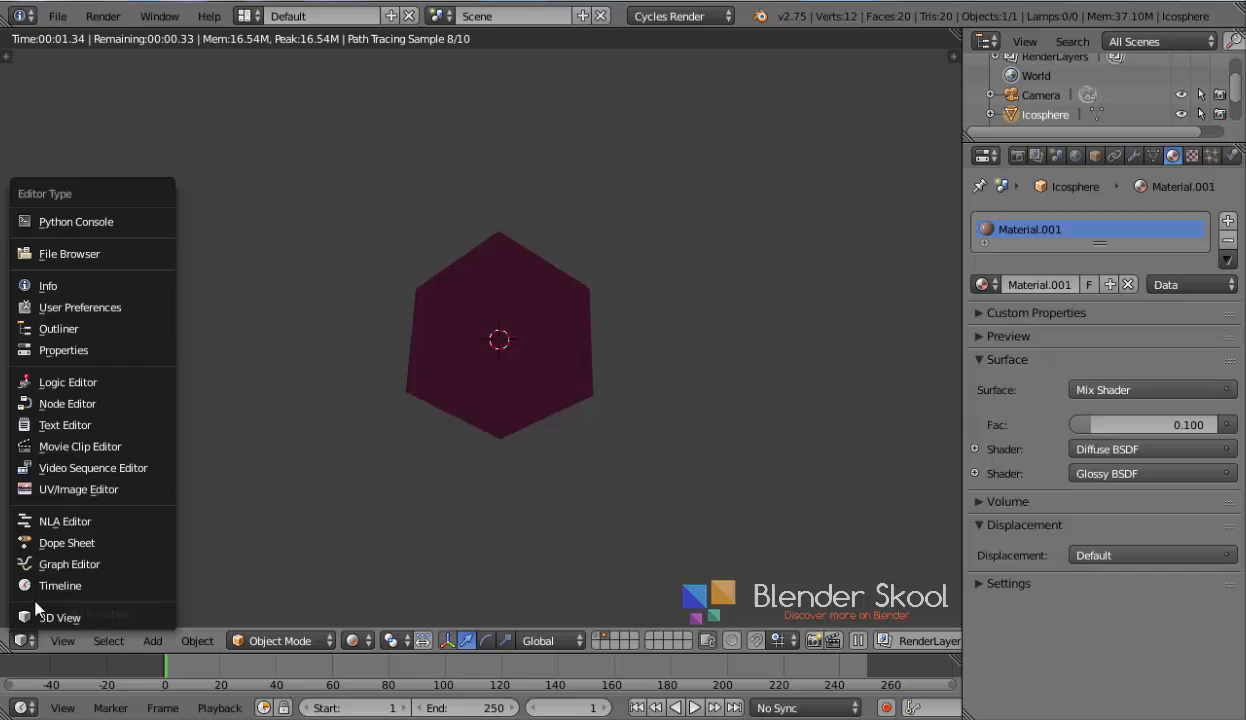
click(77, 408)
middle_drag(198, 397, 336, 443)
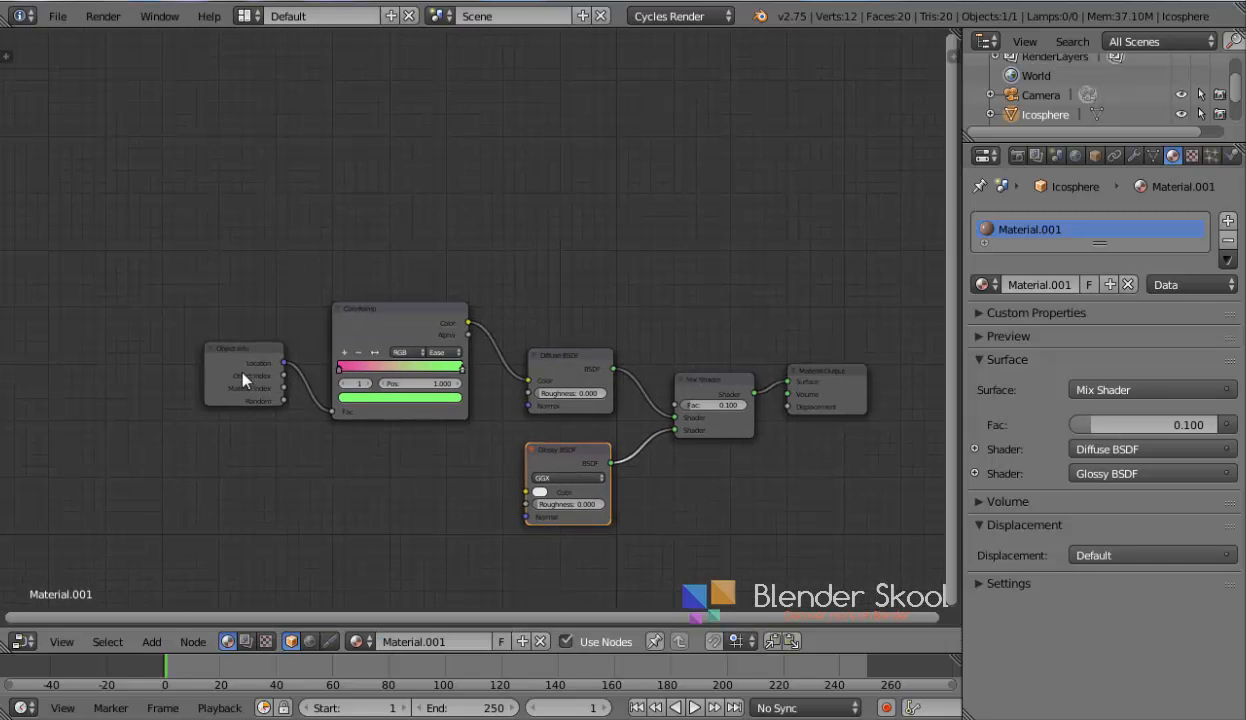
drag(228, 348, 184, 353)
mouse_move(400, 415)
mouse_down()
mouse_move(377, 400)
mouse_move(392, 415)
mouse_up()
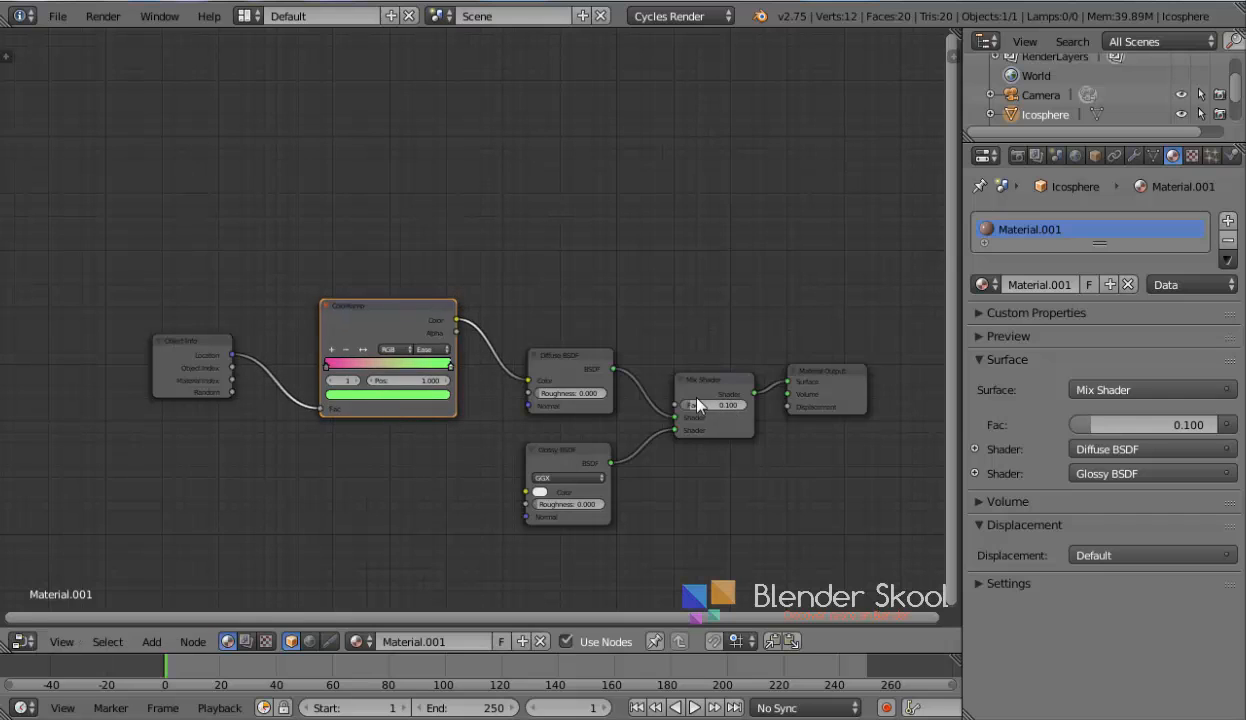
drag(362, 322, 348, 320)
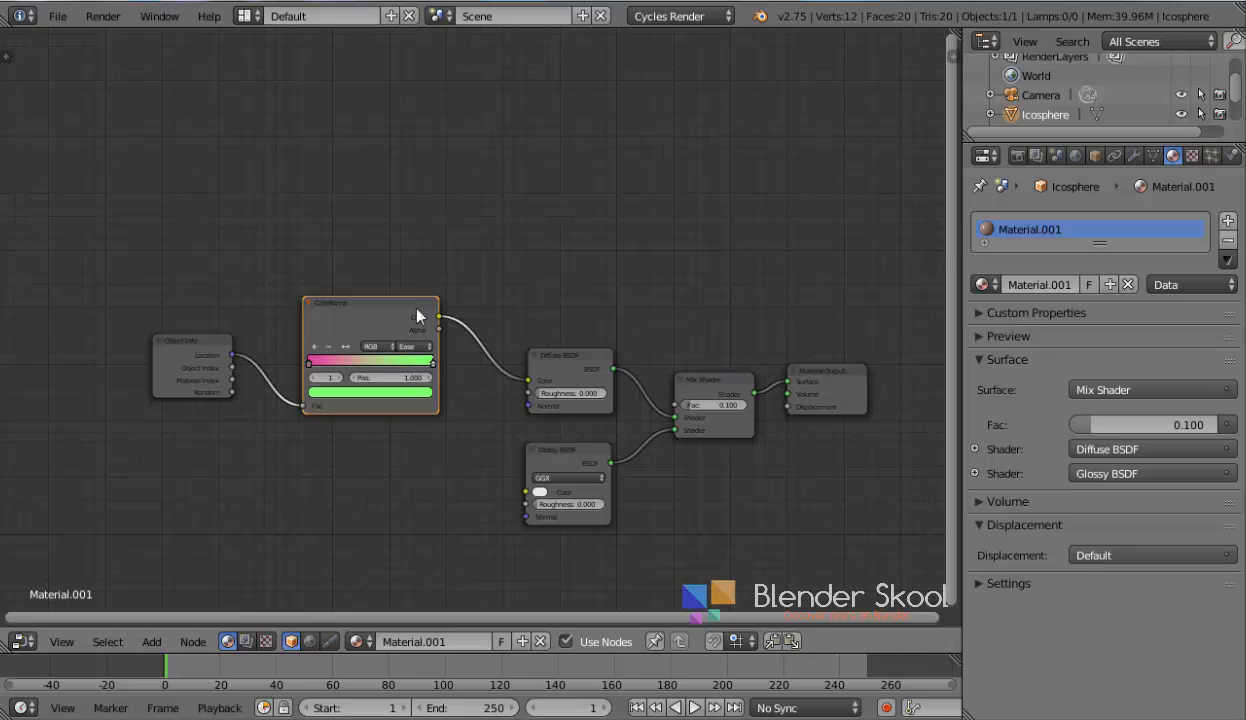
click(309, 363)
drag(191, 347, 177, 339)
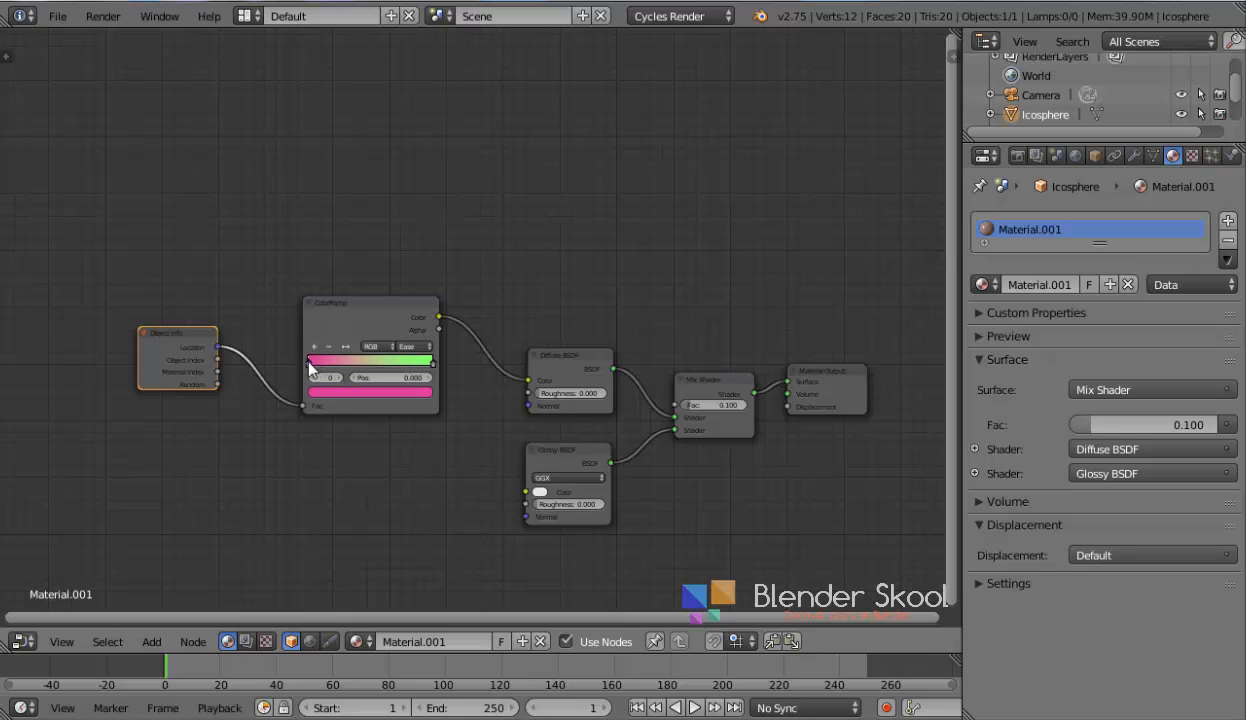
drag(322, 361, 310, 361)
click(432, 361)
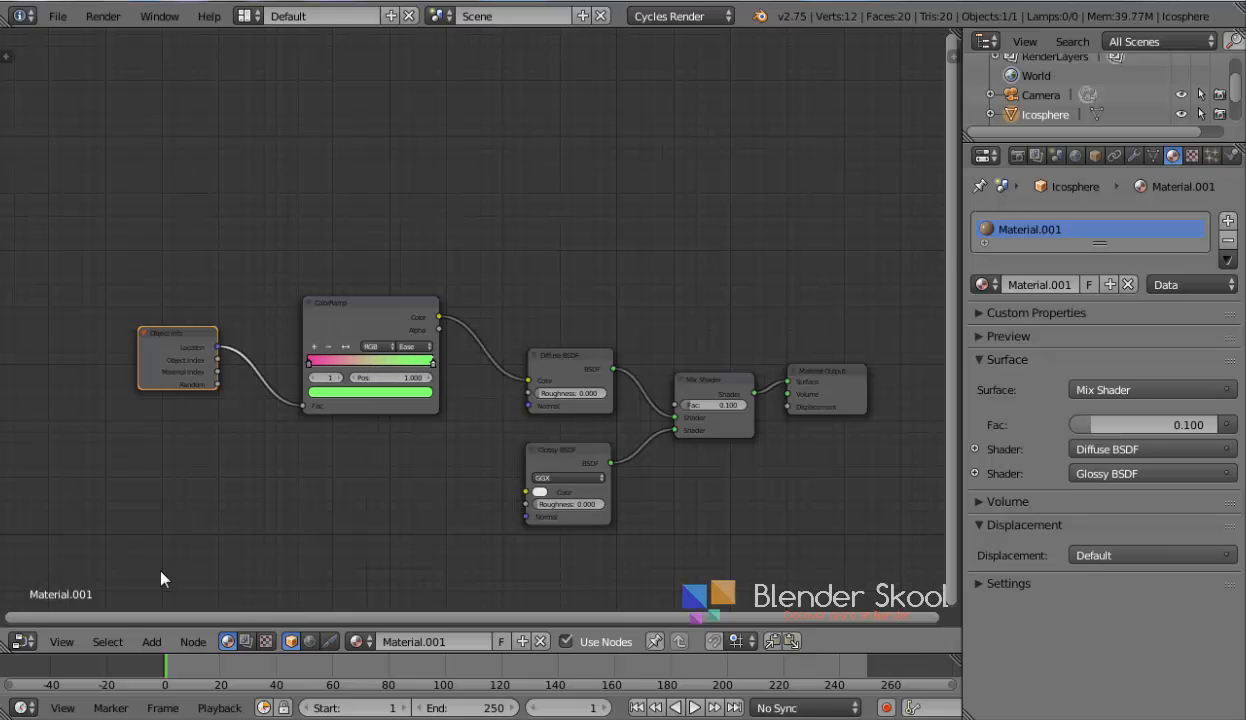
Switch back to the 3D View and zoom out to examine the rendered spheres across the Skool text
click(22, 641)
click(37, 608)
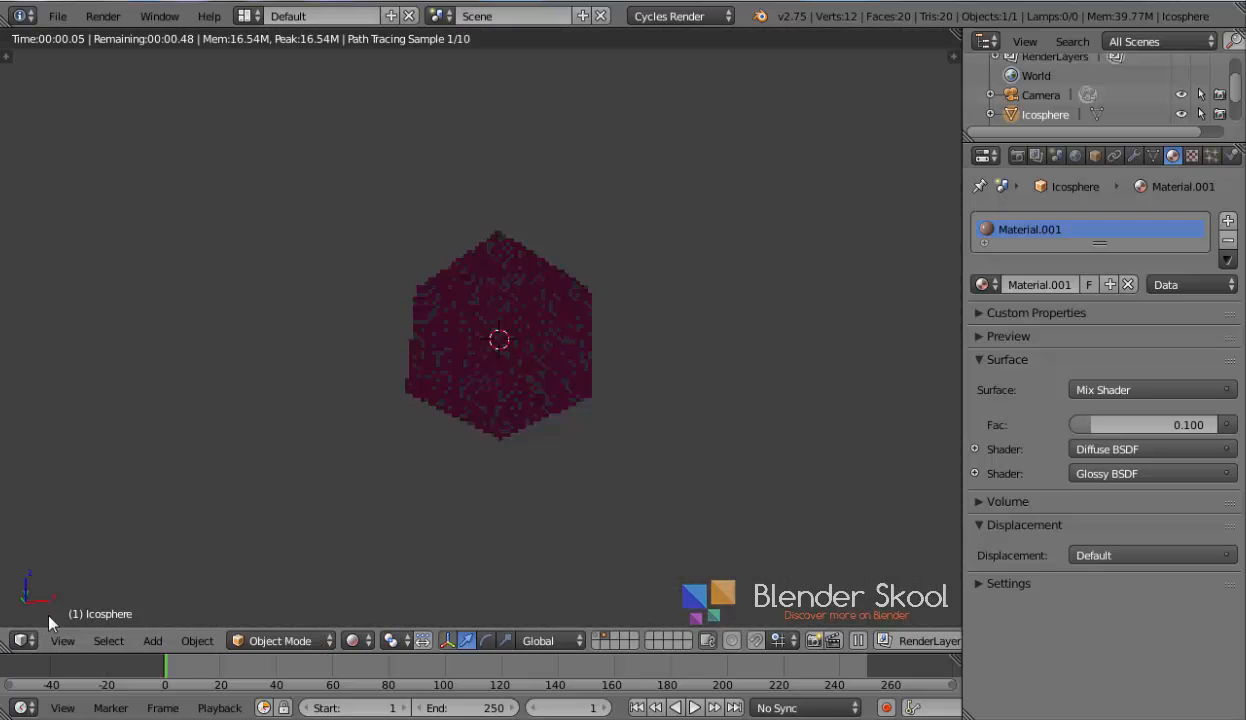
scroll(301, 505, down, 1)
middle_drag(402, 501, 444, 504)
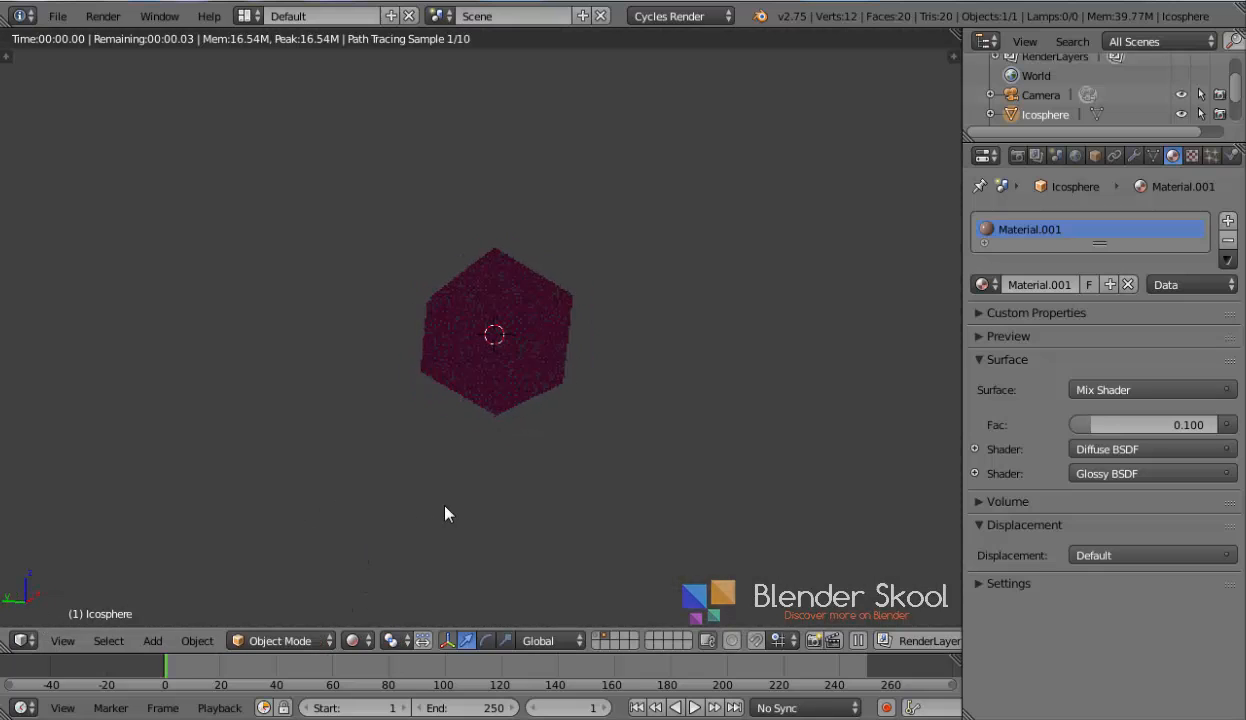
scroll(446, 502, down, 2)
scroll(510, 395, down, 2)
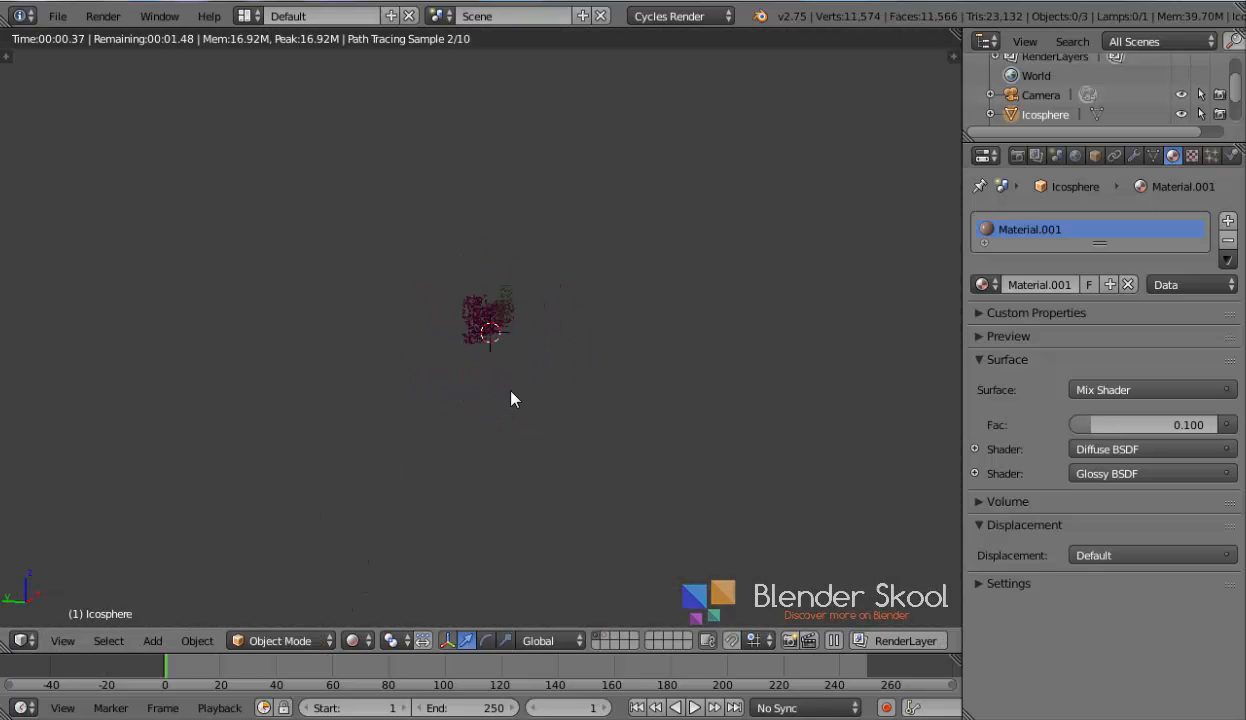
scroll(473, 405, up, 8)
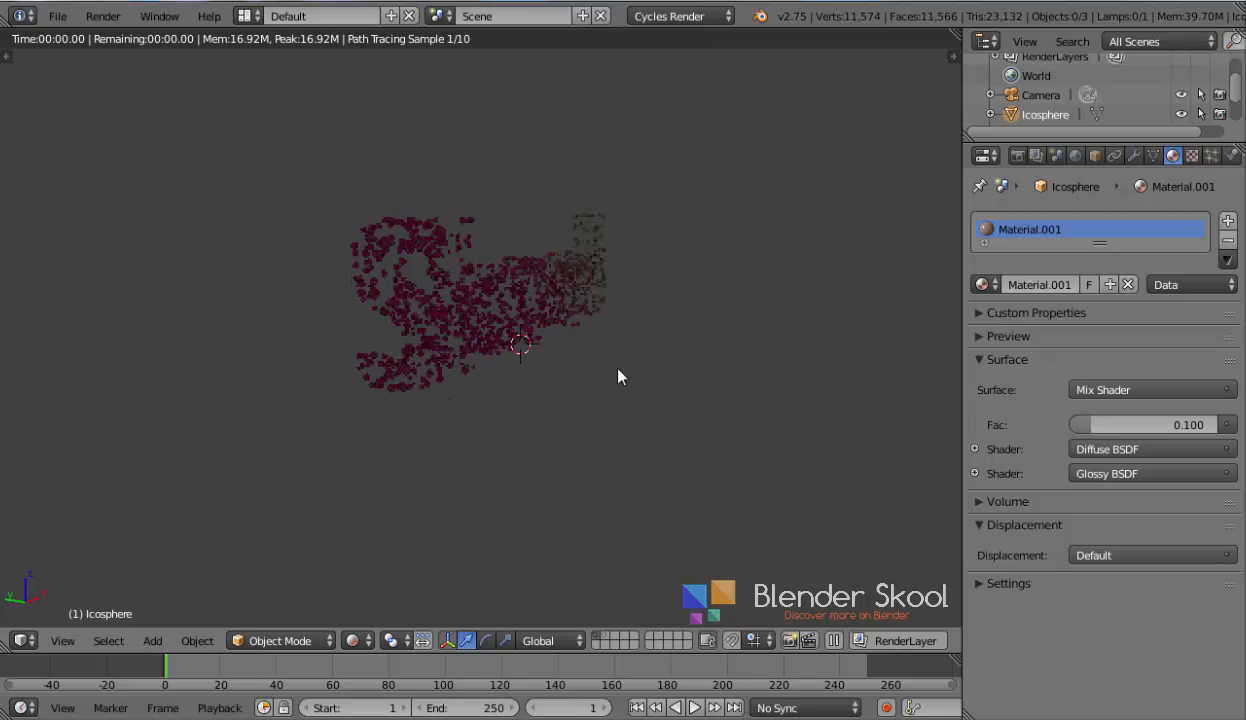
middle_drag(642, 367, 577, 367)
scroll(579, 369, up, 1)
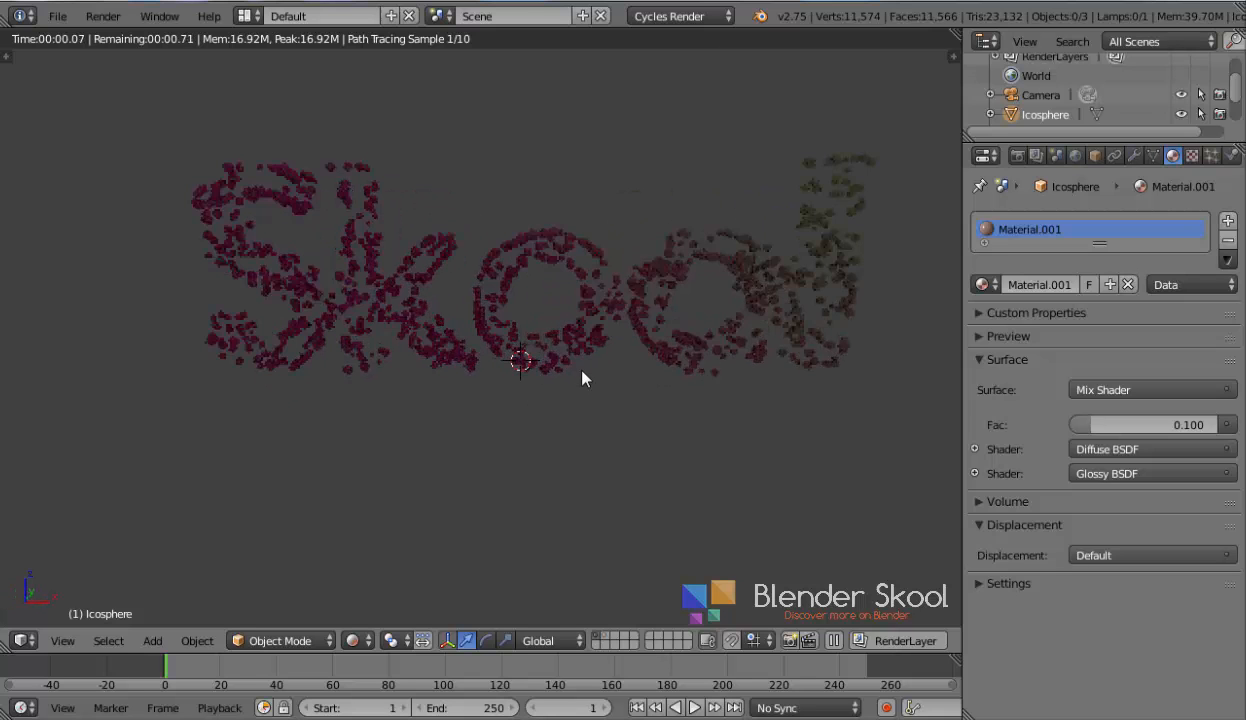
scroll(576, 420, up, 3)
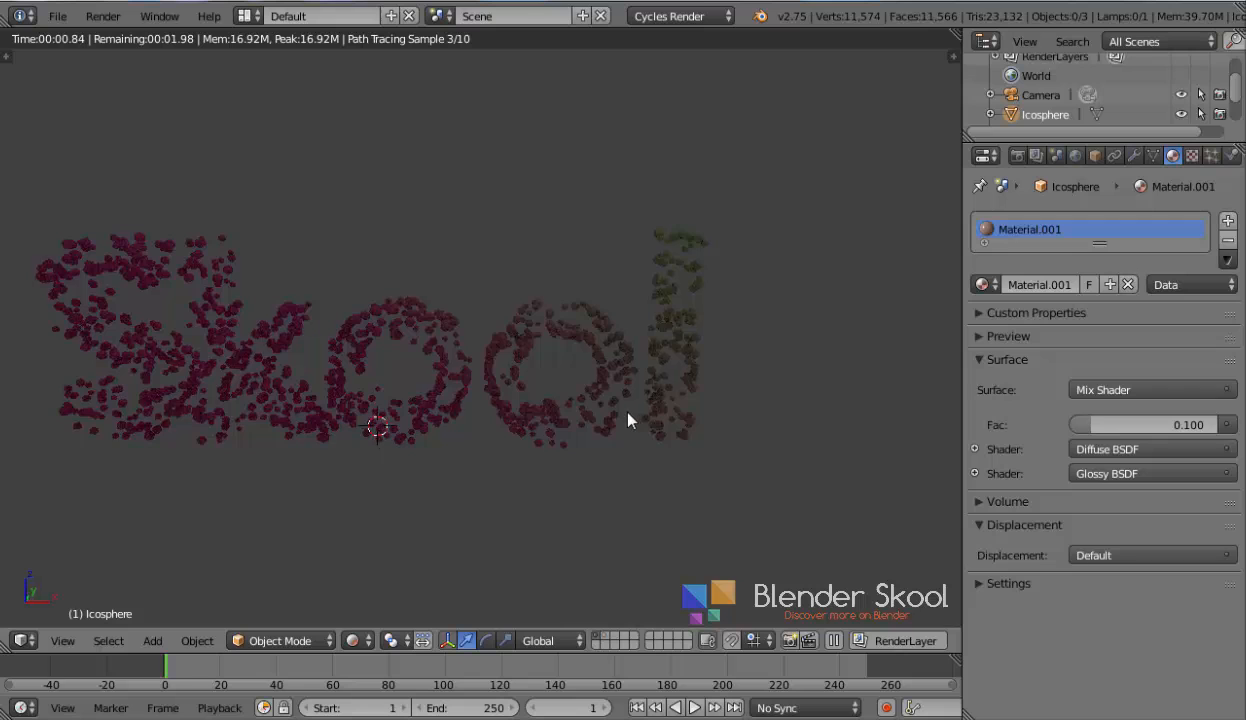
scroll(631, 417, up, 2)
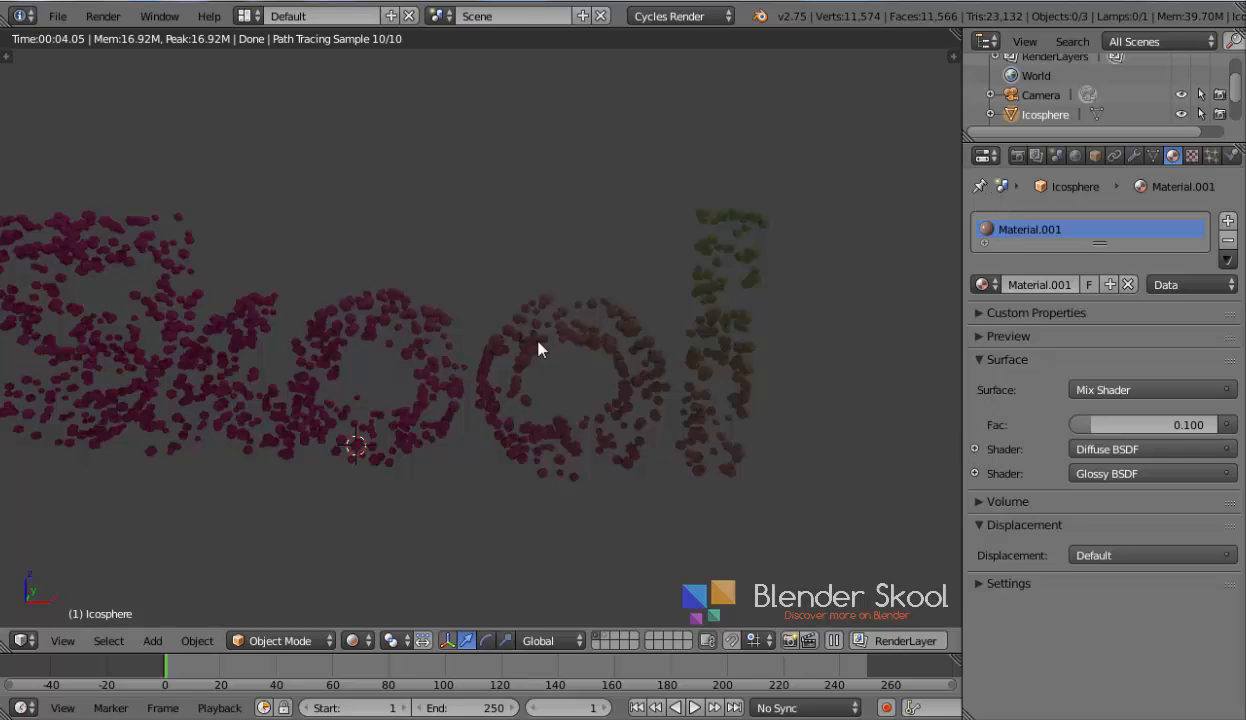
In the material properties, move the ColorRamp's right stop to position 0.374 and set its colour to light green (R 0.347, G 1, B 0.195)
click(975, 450)
click(975, 473)
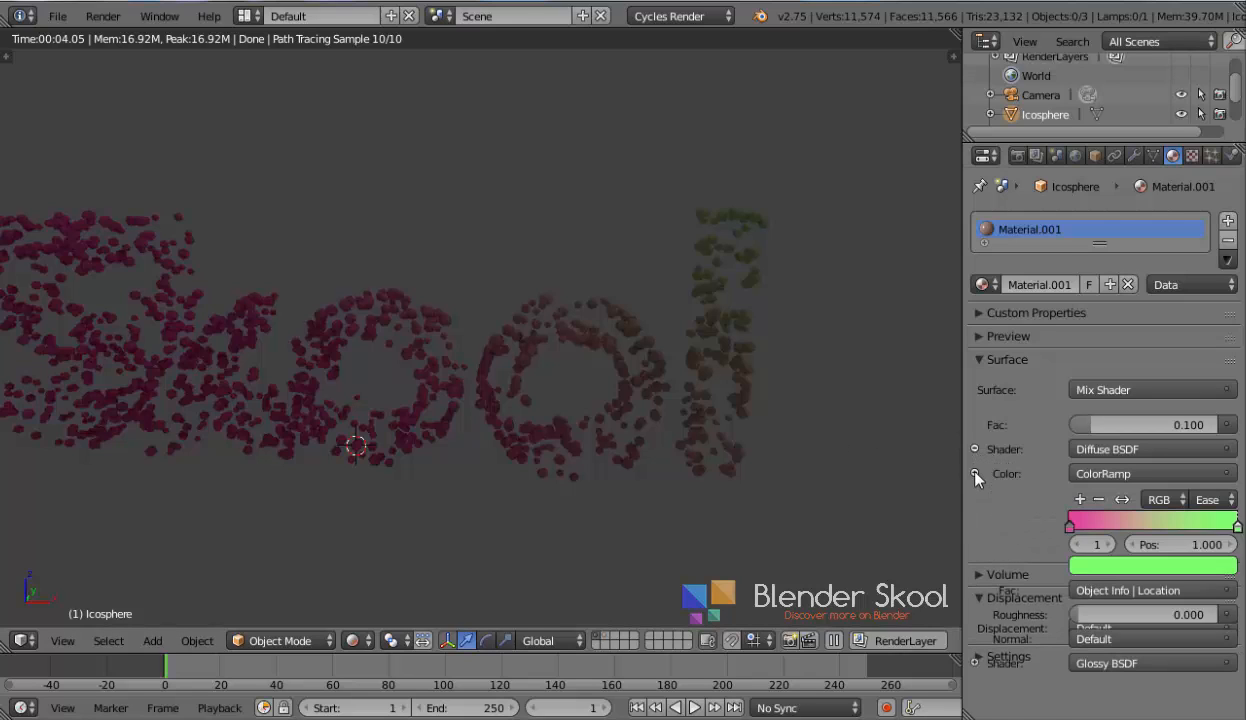
drag(1220, 525, 1116, 538)
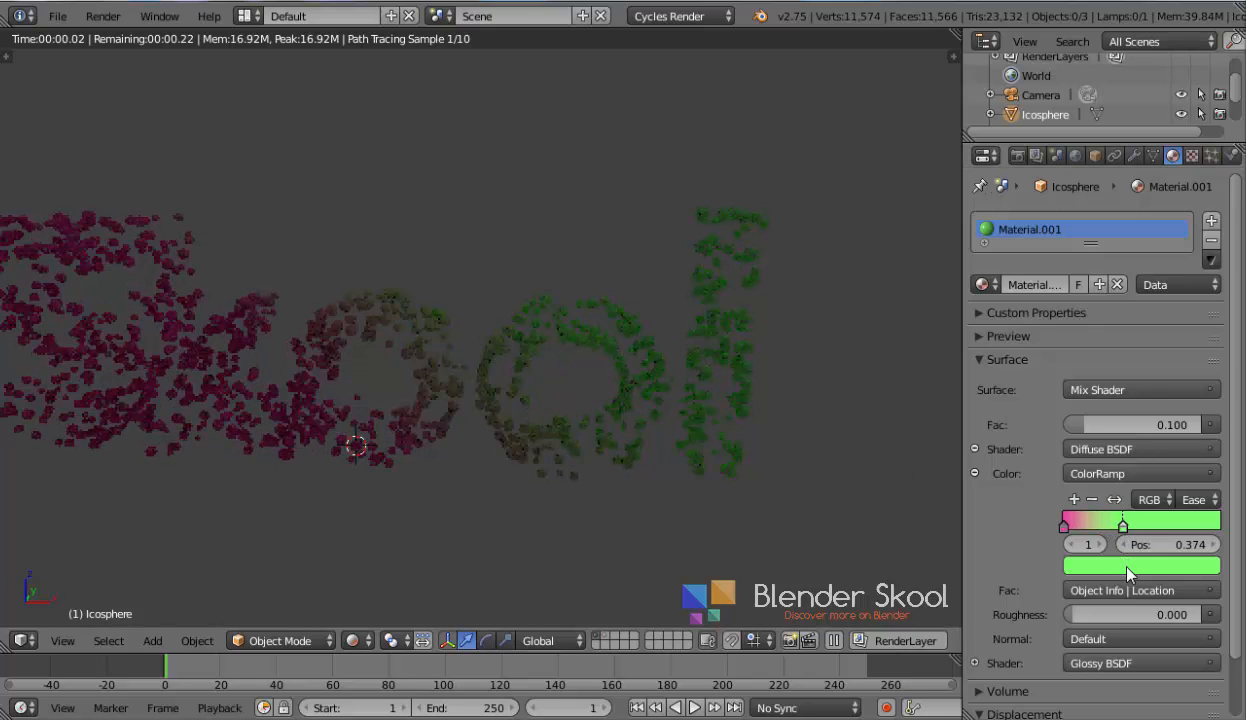
click(1100, 565)
click(1082, 348)
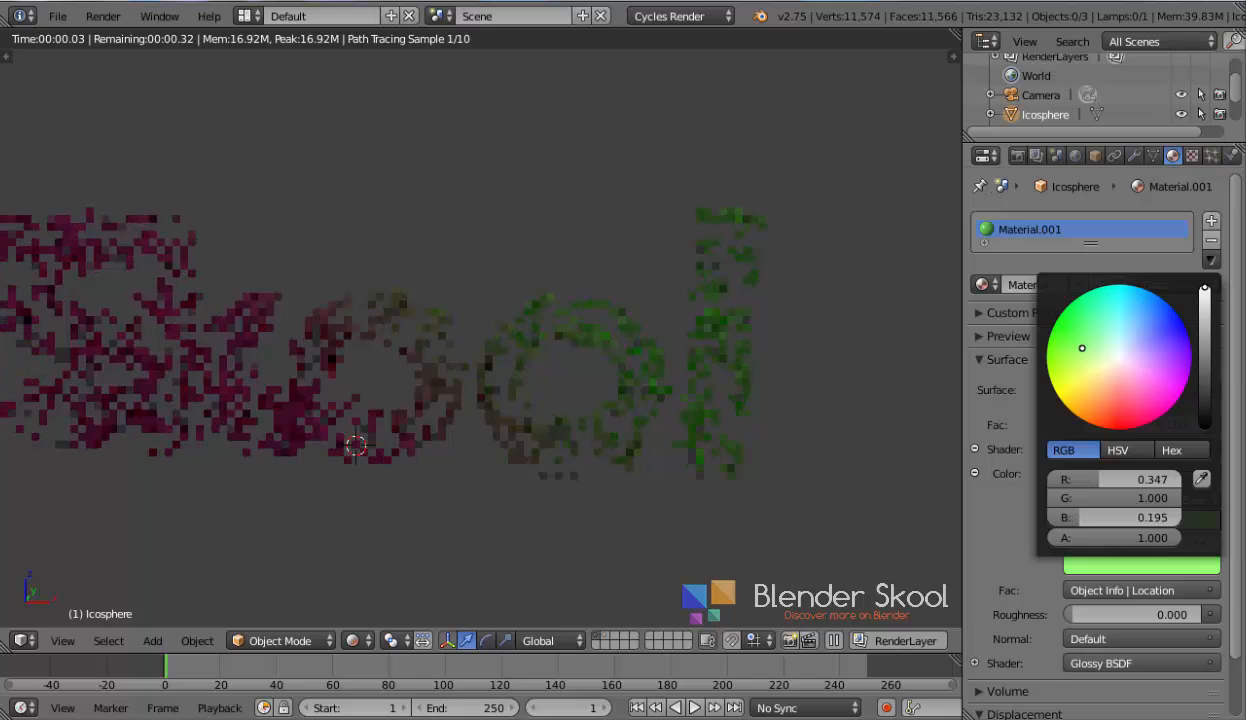
middle_drag(564, 460, 640, 464)
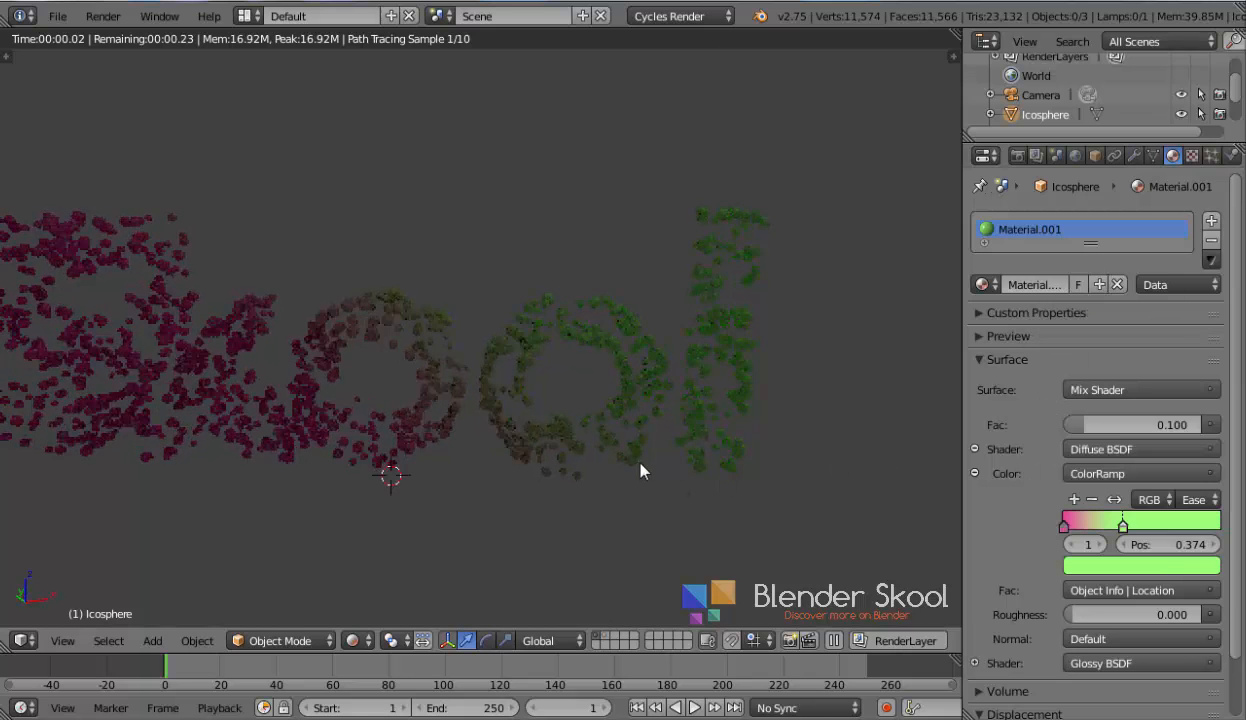
Orbit and zoom the rendered viewport to examine the pink-to-green spheres across the Skool text
scroll(639, 470, down, 4)
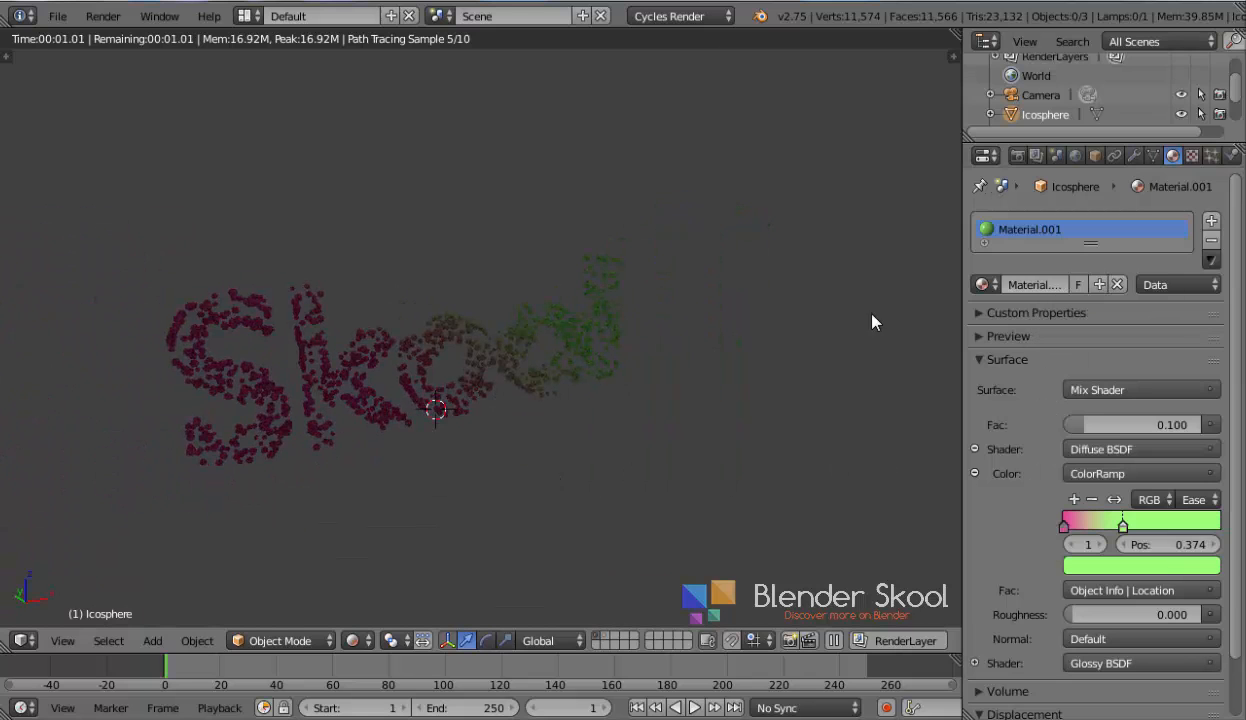
scroll(439, 375, up, 4)
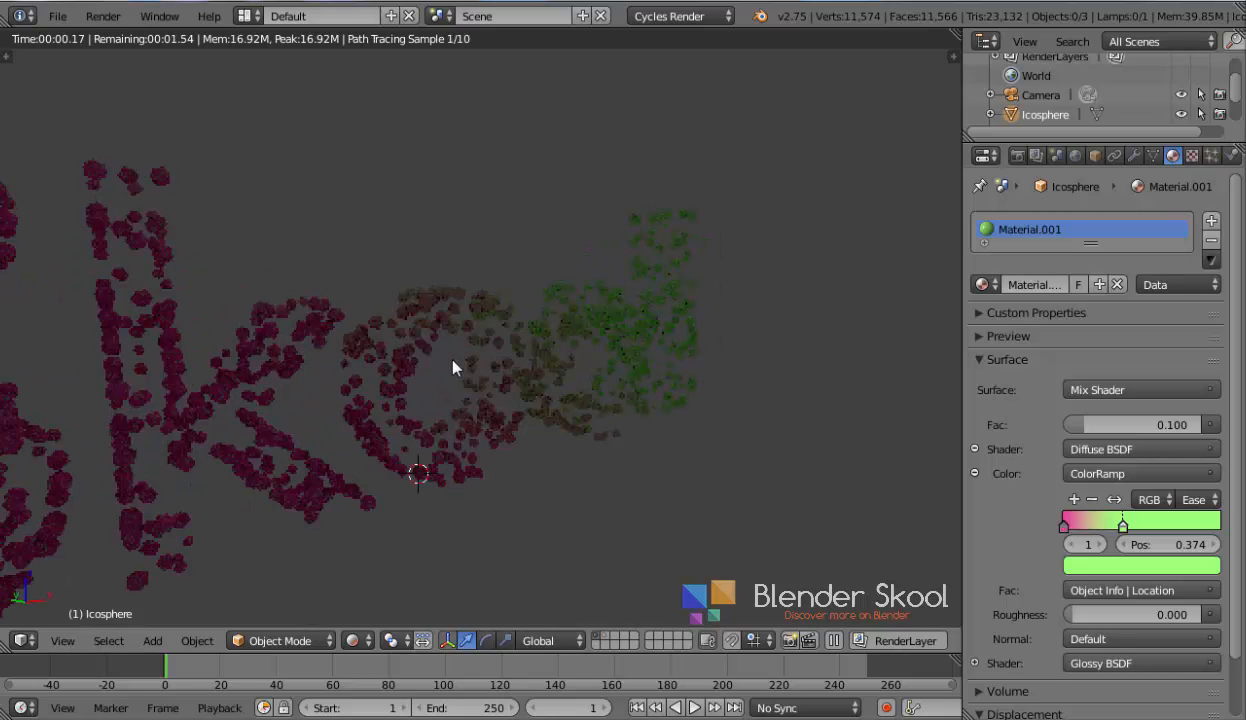
middle_drag(452, 367, 489, 345)
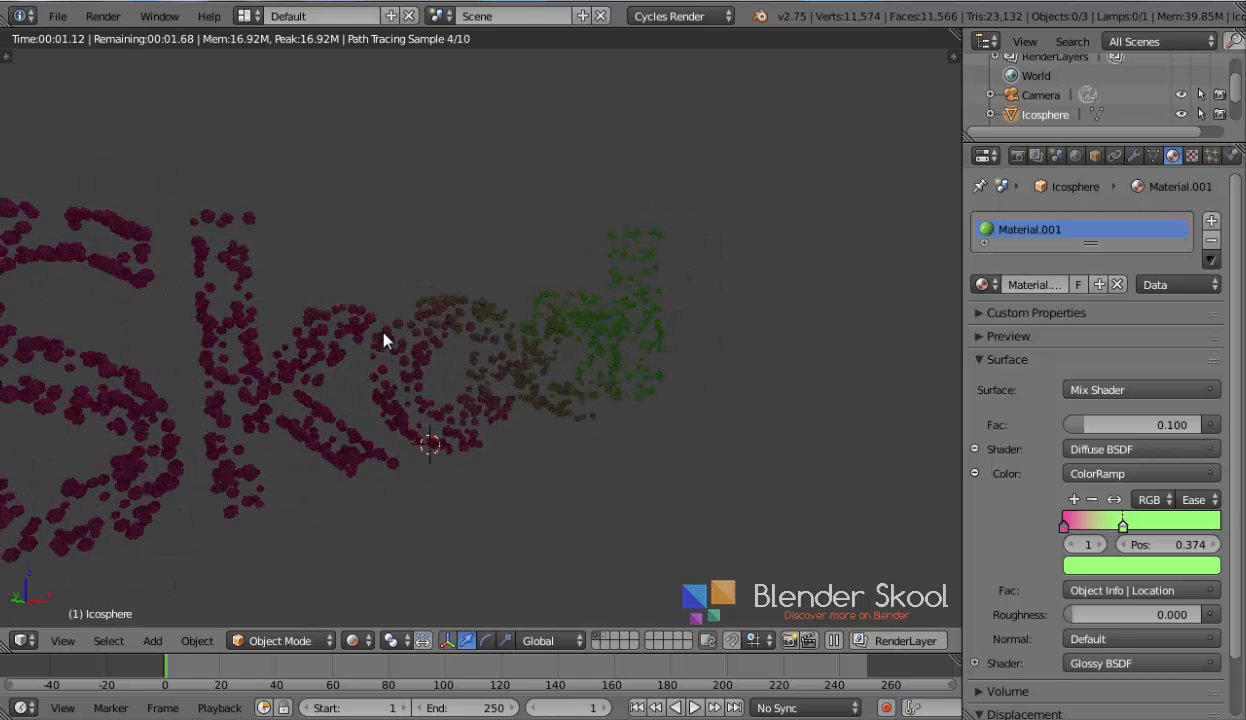
middle_drag(383, 334, 566, 312)
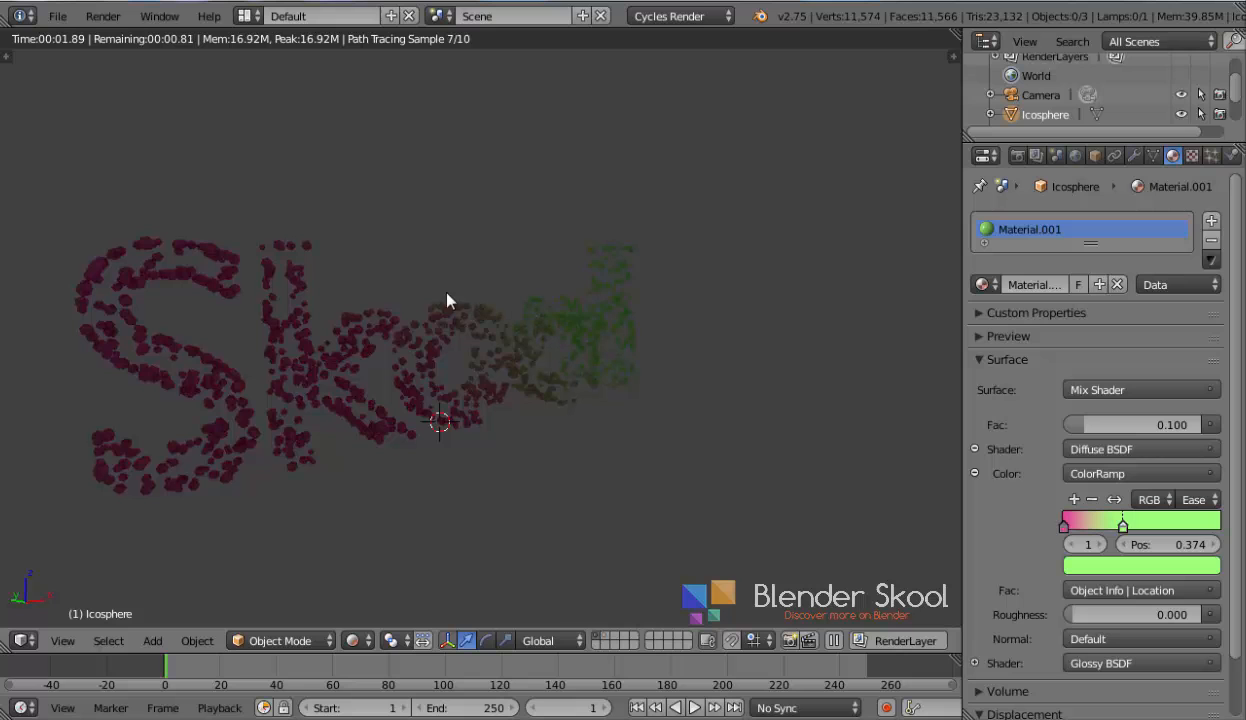
Leave Rendered shading and add a mesh plane at the 3D cursor beneath the Skool text
key(shift+z)
scroll(468, 356, down, 2)
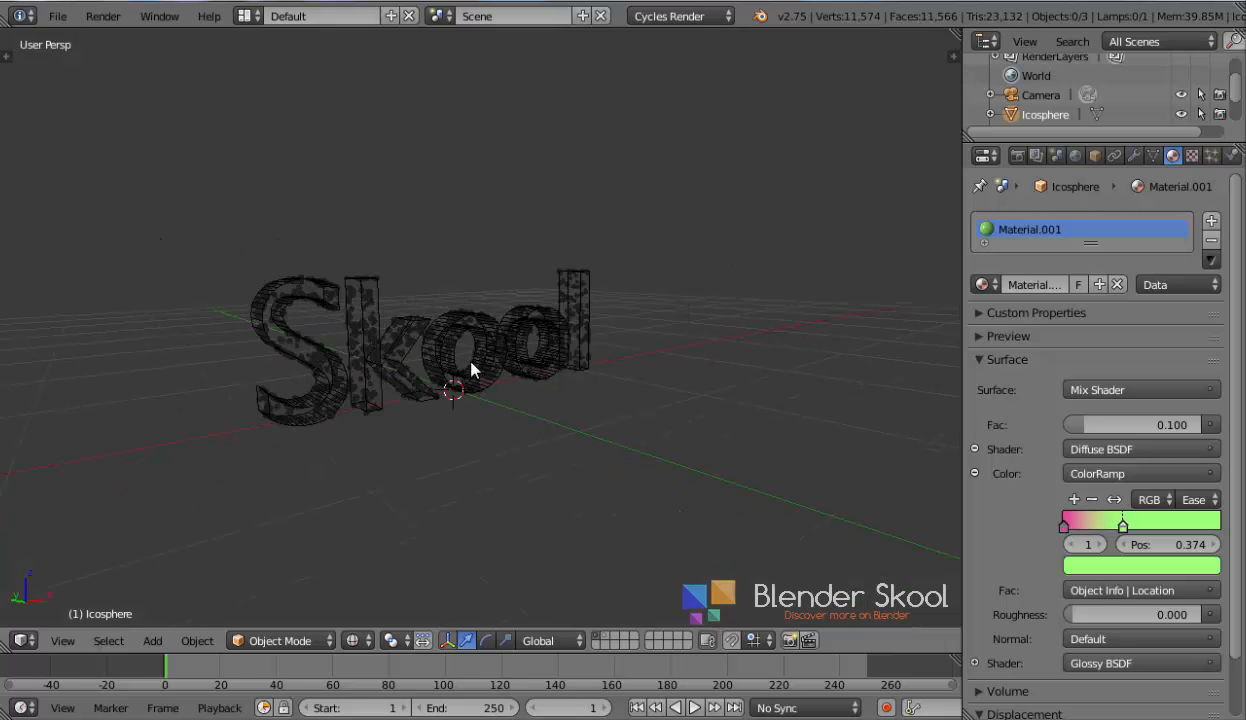
middle_drag(467, 360, 443, 382)
scroll(384, 376, down, 2)
key(z)
scroll(386, 381, down, 1)
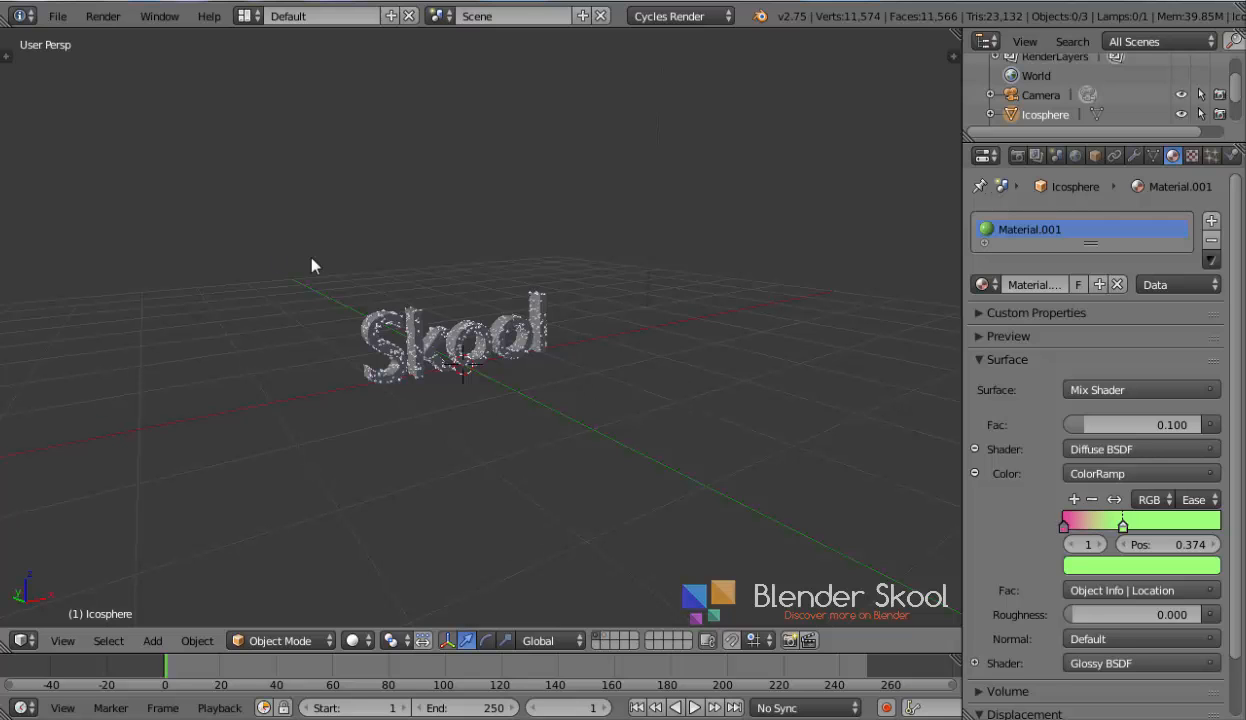
key(shift+a)
mouse_move(315, 261)
click(420, 261)
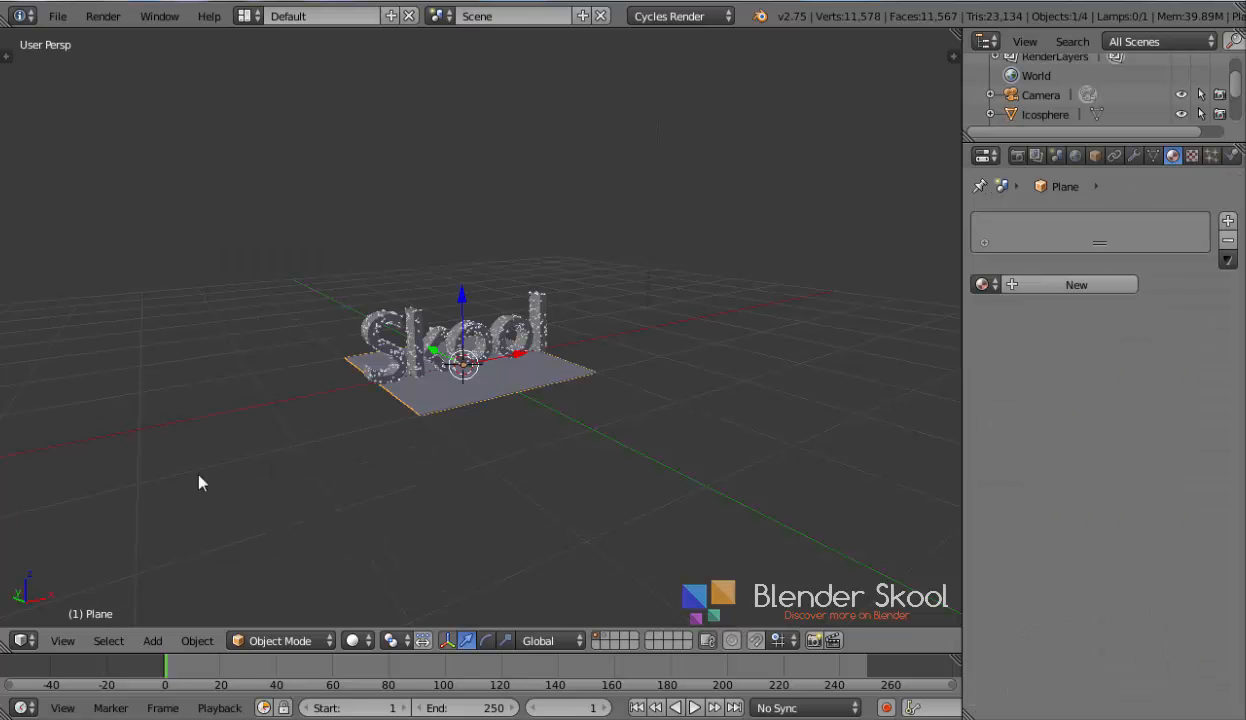
Scale the plane up by a factor of 100 in front orthographic view
click(64, 640)
click(104, 509)
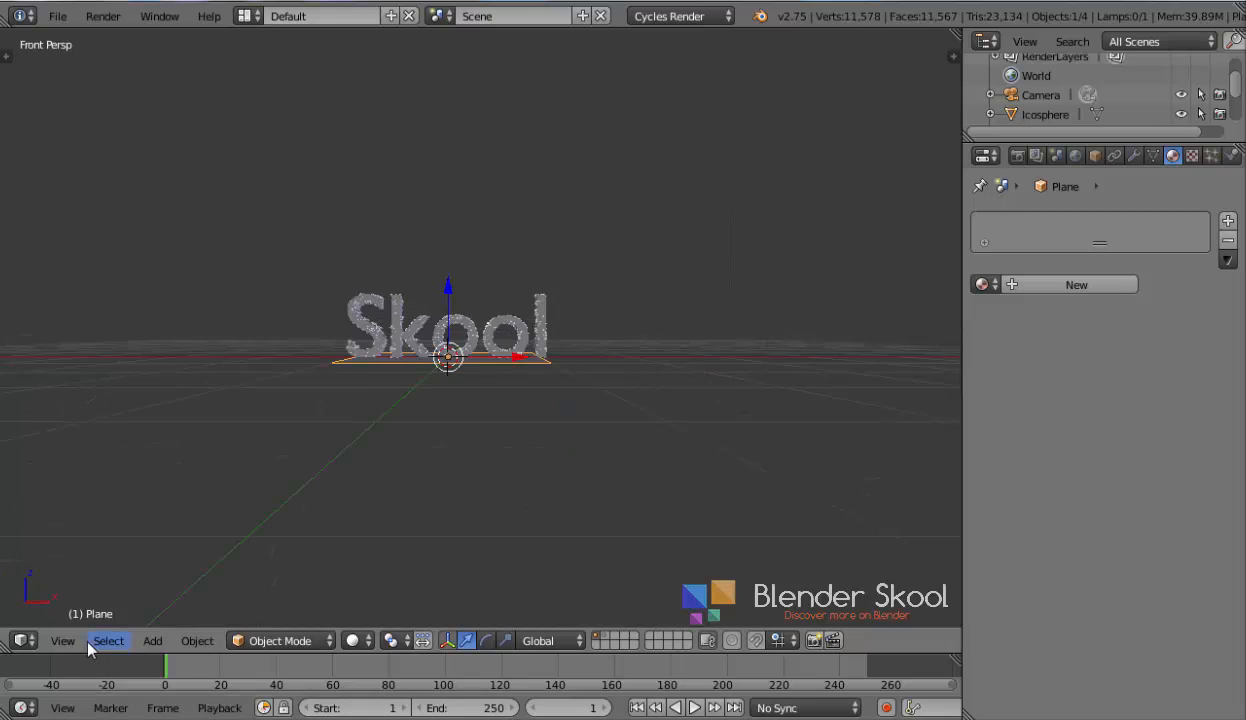
click(62, 640)
click(120, 402)
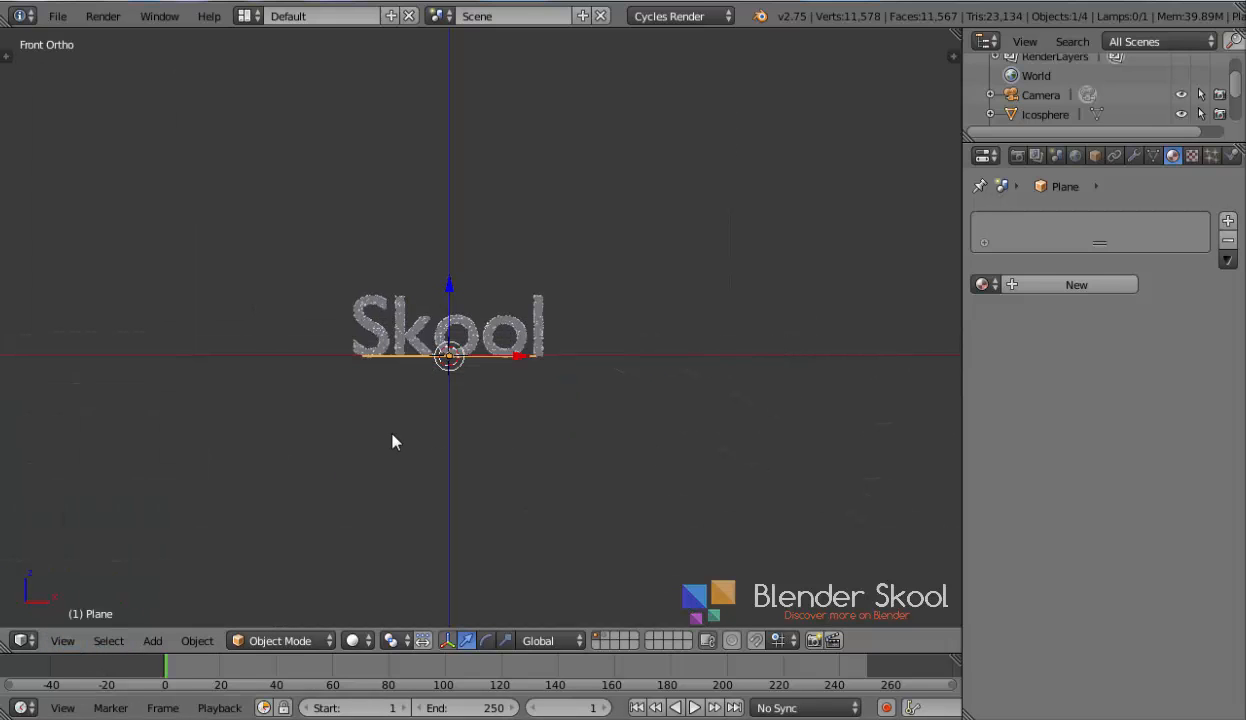
text(s100)
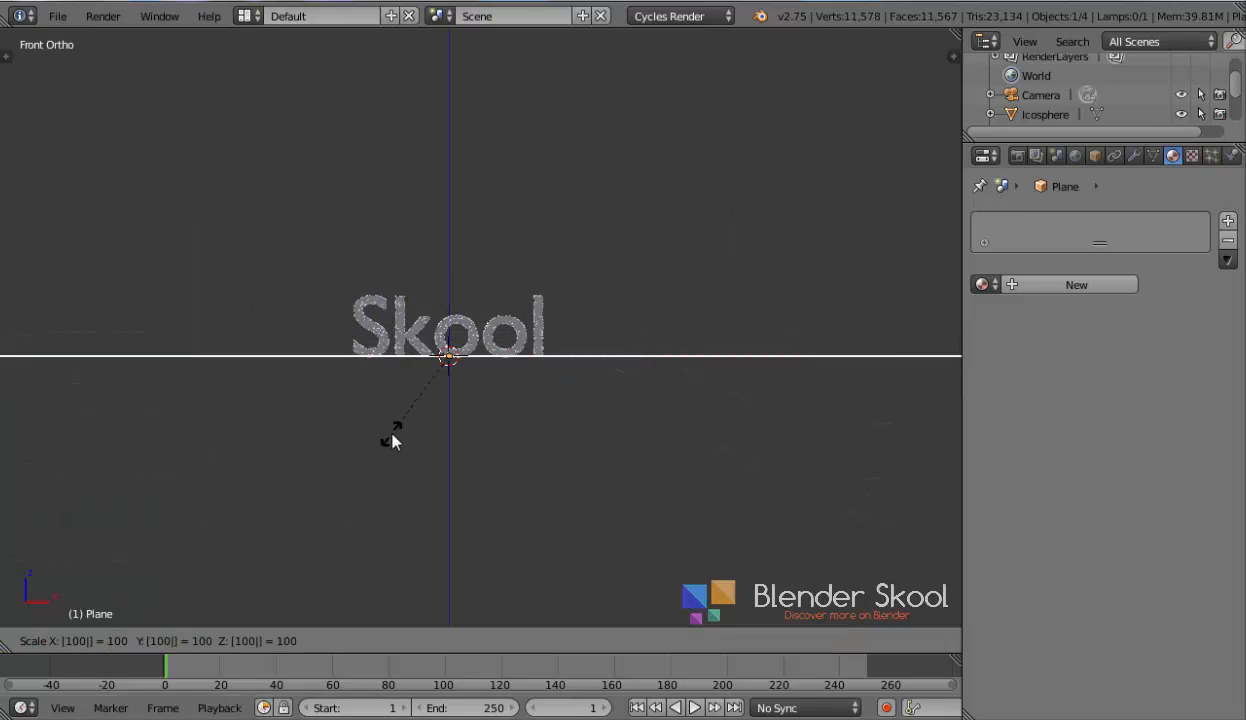
key(Return)
Move the plane about 0.018 units down along Z so it sits just under the text
scroll(375, 422, up, 6)
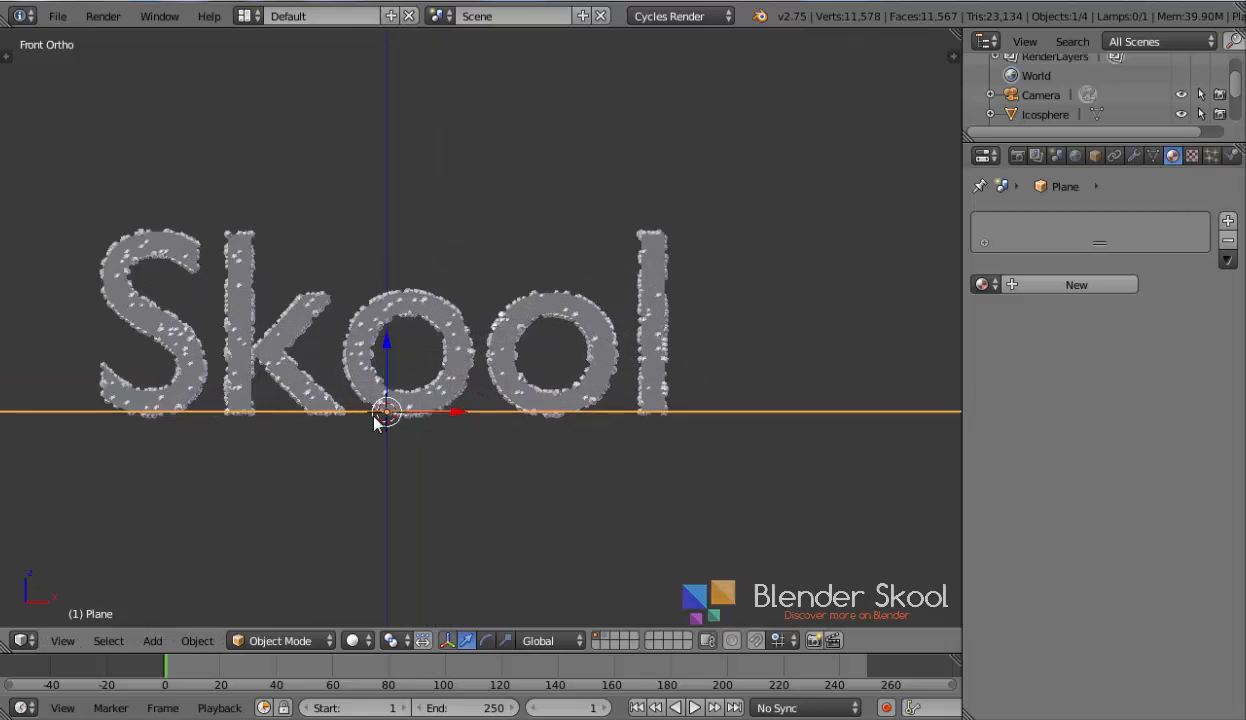
scroll(375, 410, up, 1)
key(g)
key(z)
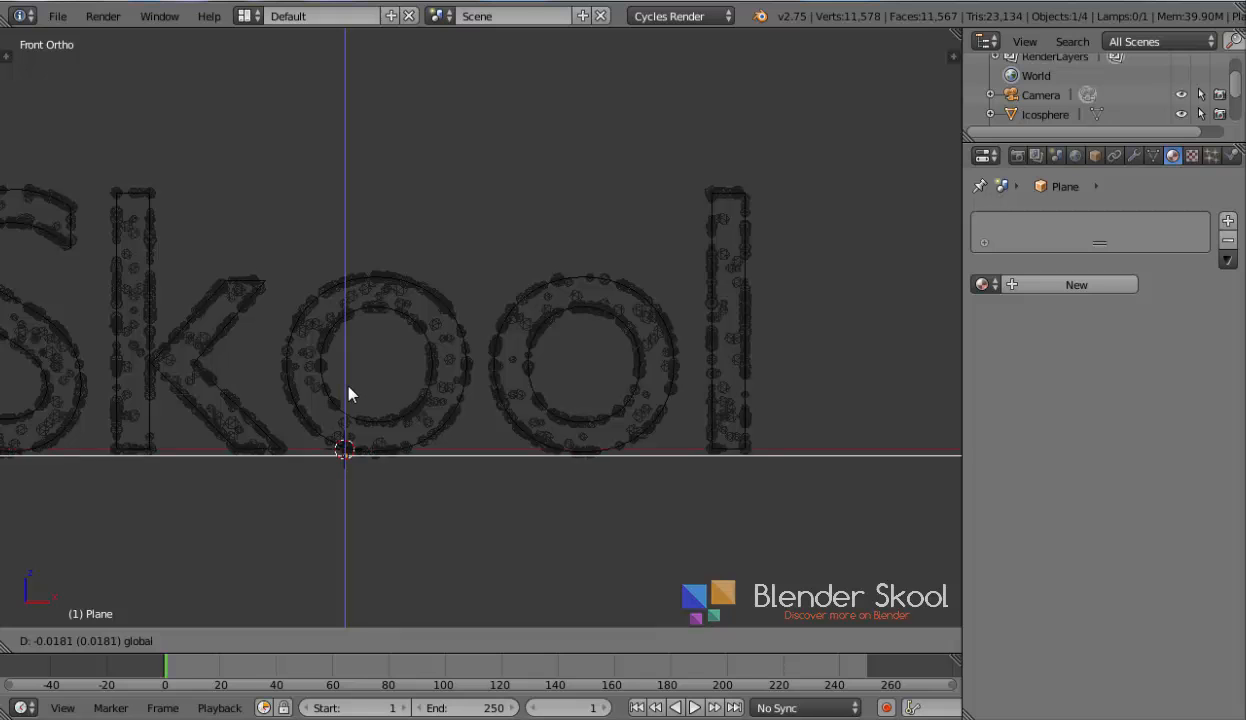
click(353, 385)
Create a new material for the plane
key(z)
scroll(390, 398, down, 1)
middle_drag(366, 396, 405, 425)
scroll(405, 430, down, 4)
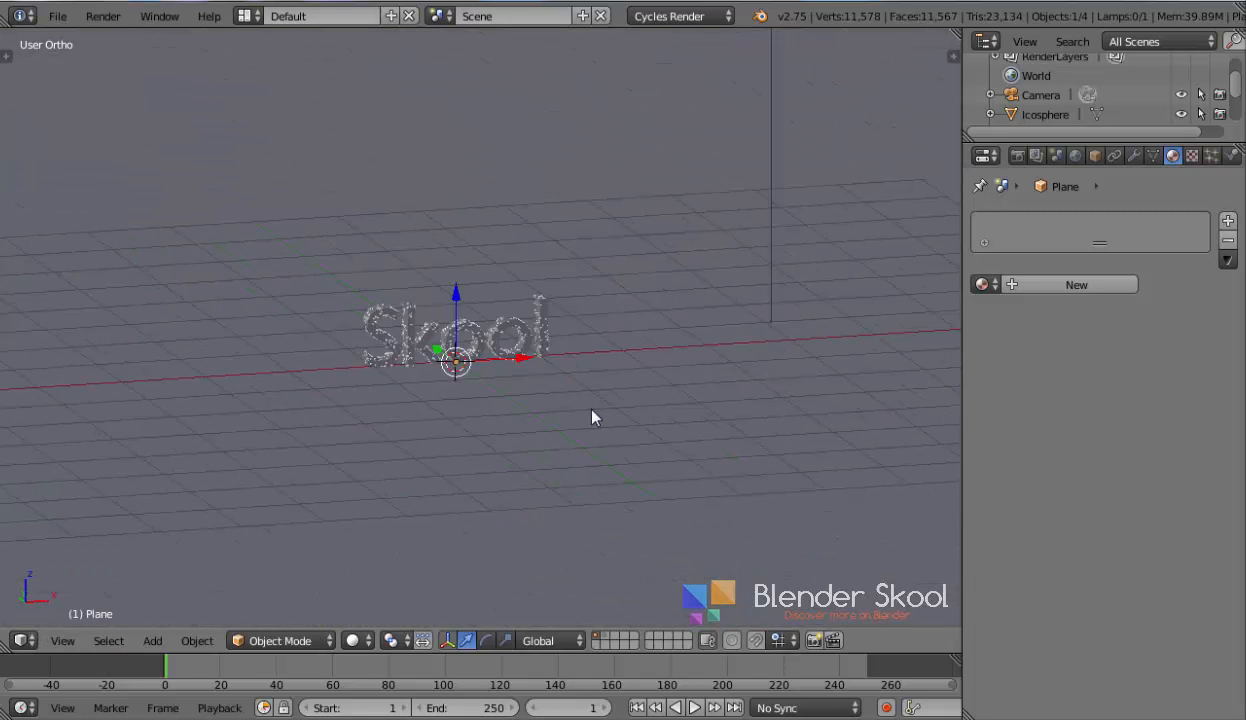
key(z)
scroll(595, 420, down, 4)
scroll(587, 418, up, 5)
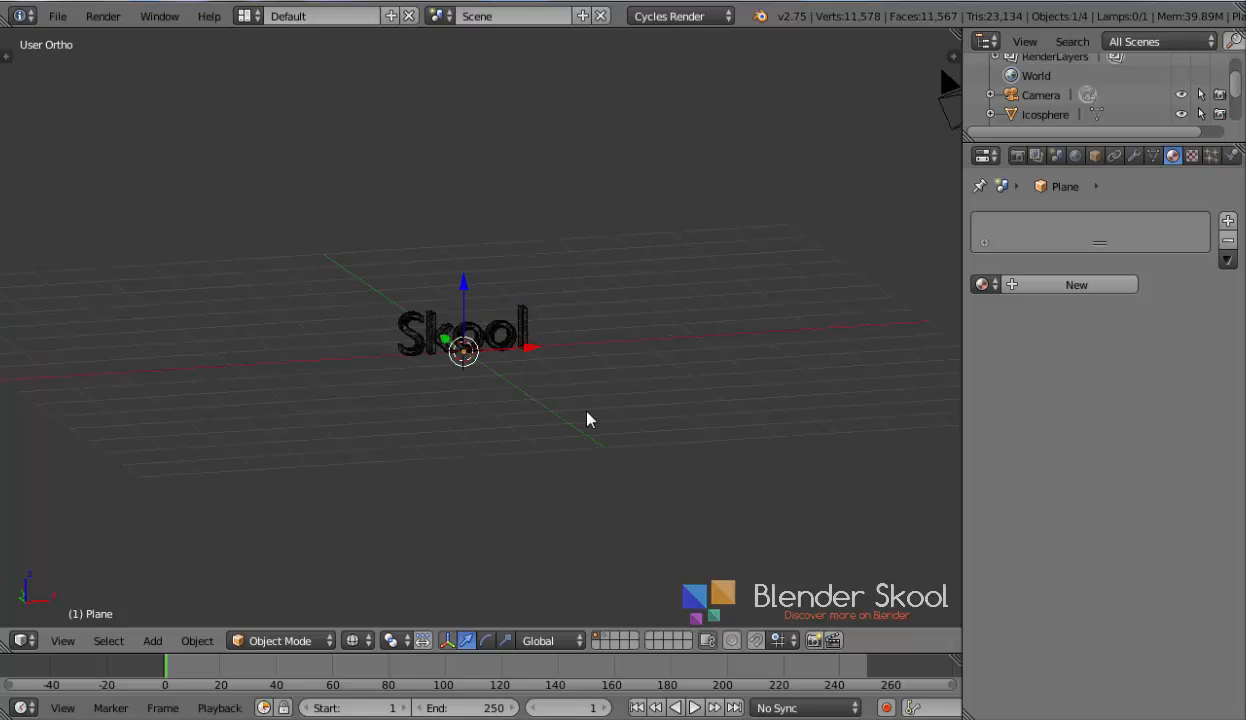
key(shift+z)
scroll(587, 419, up, 1)
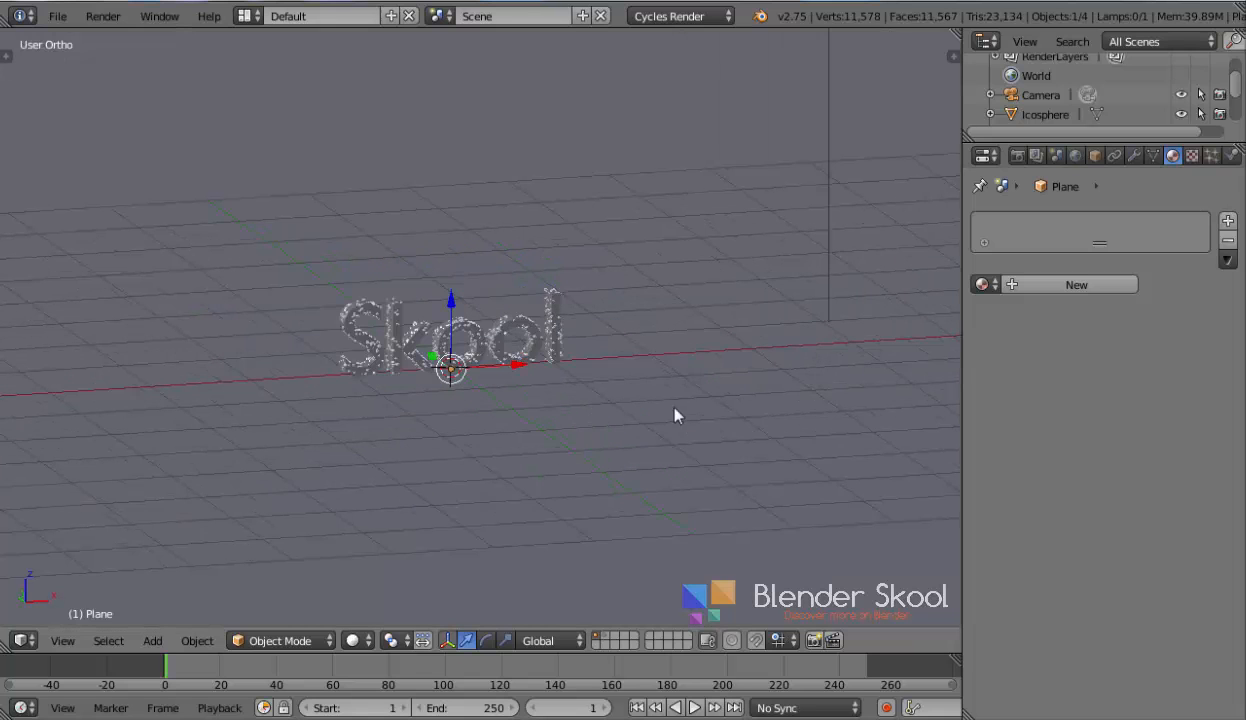
click(1040, 284)
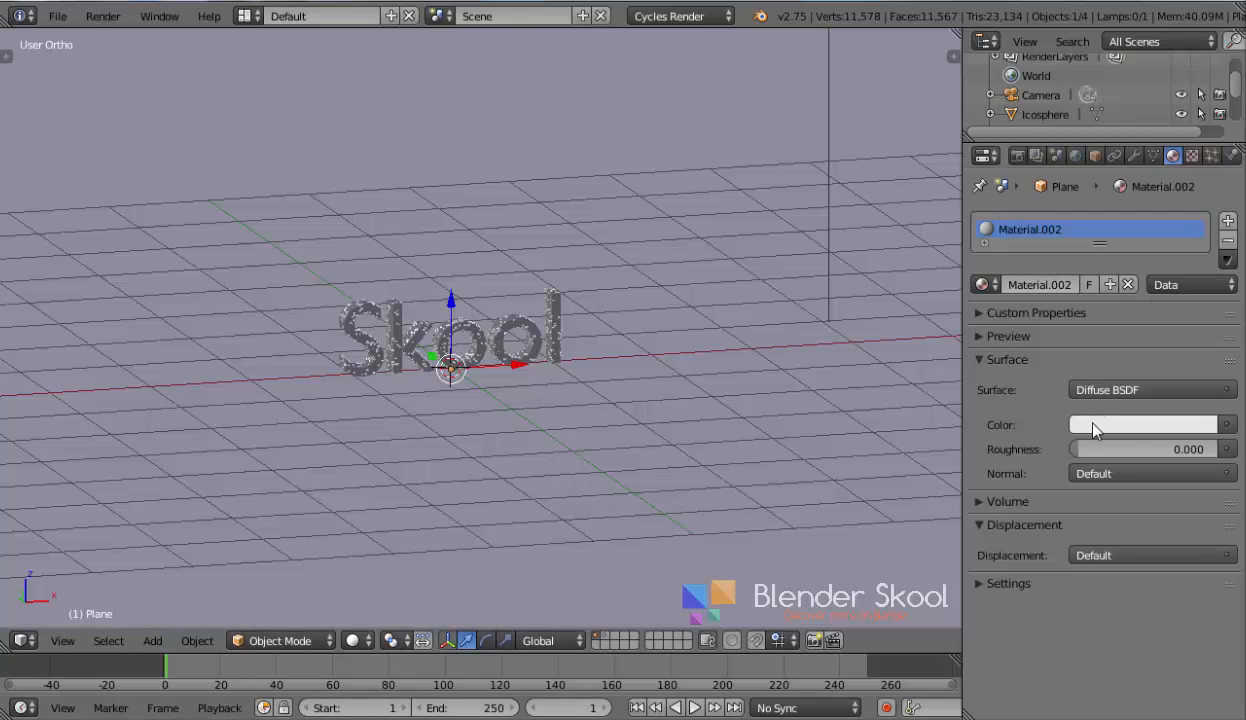
Set the plane's diffuse colour to an Image Texture and open Wood_2.jpg from the Wood texture folder
click(1228, 427)
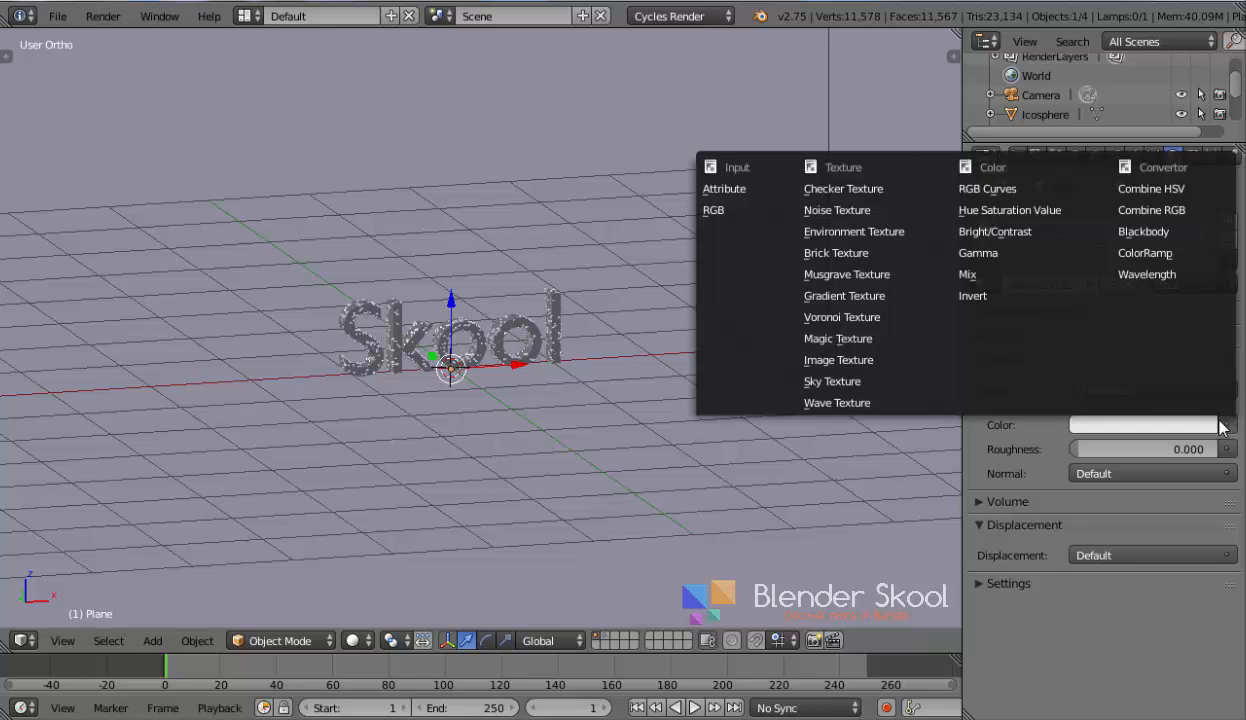
click(850, 360)
click(1140, 448)
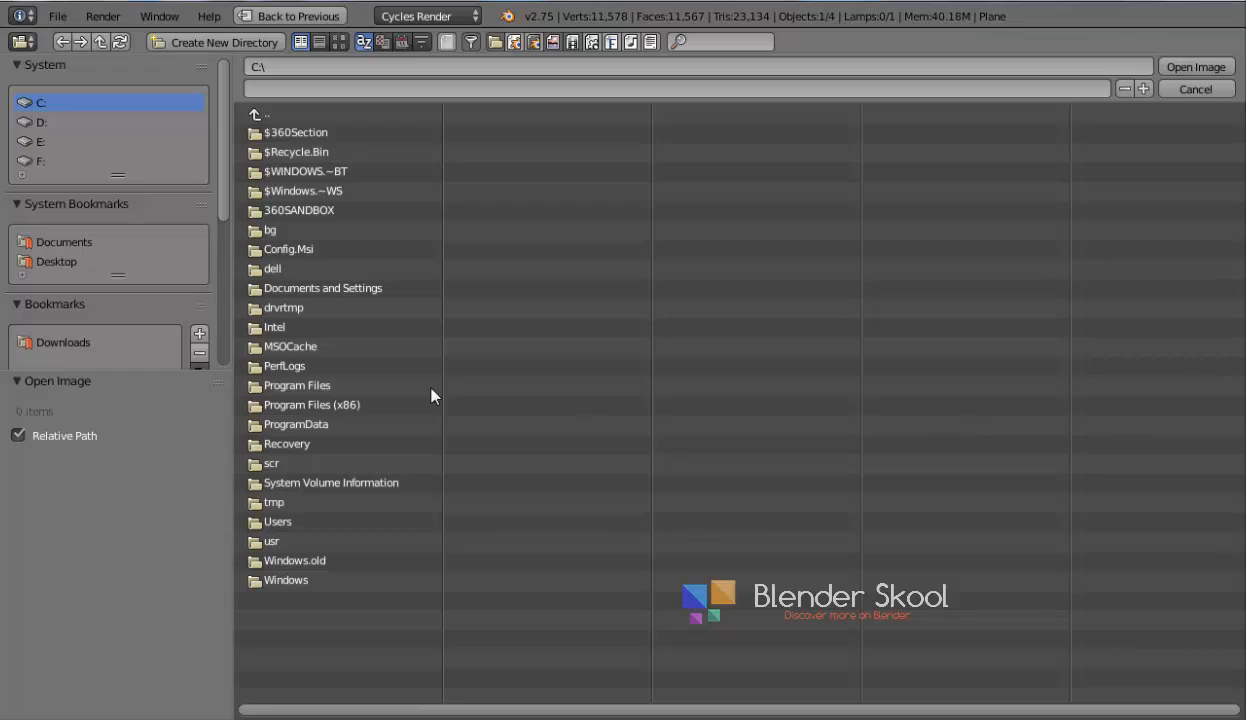
drag(221, 184, 226, 335)
click(63, 226)
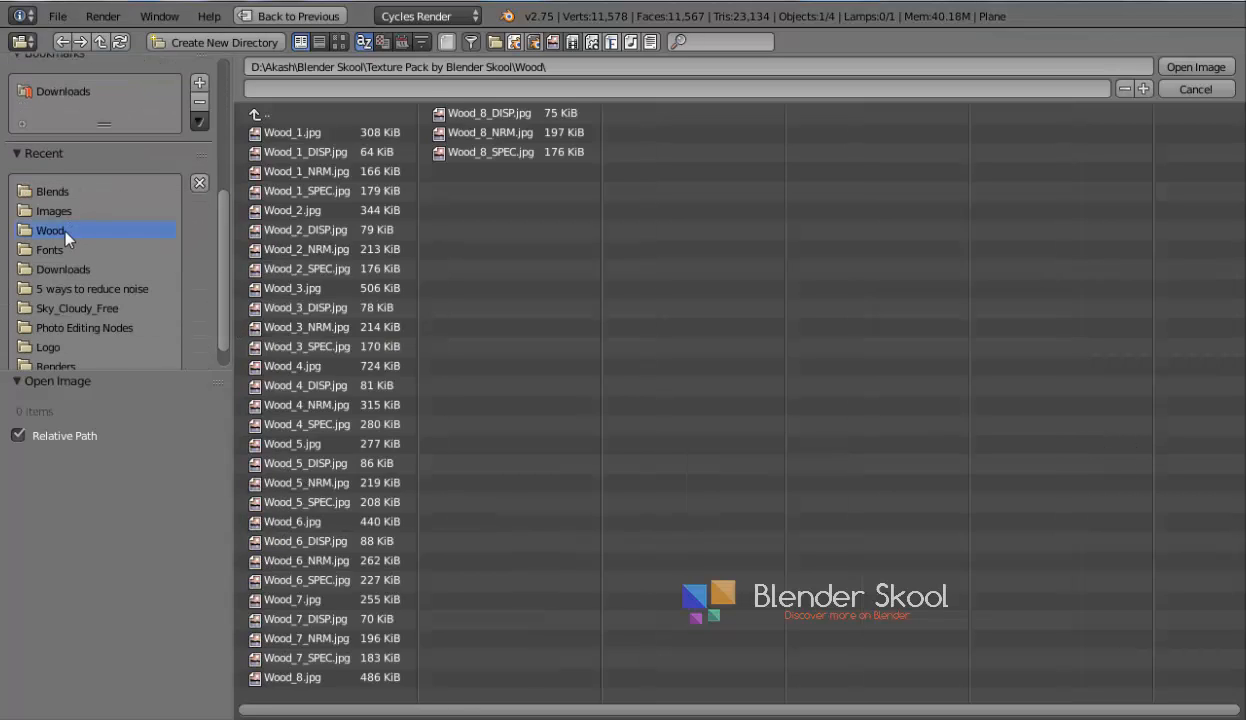
click(339, 42)
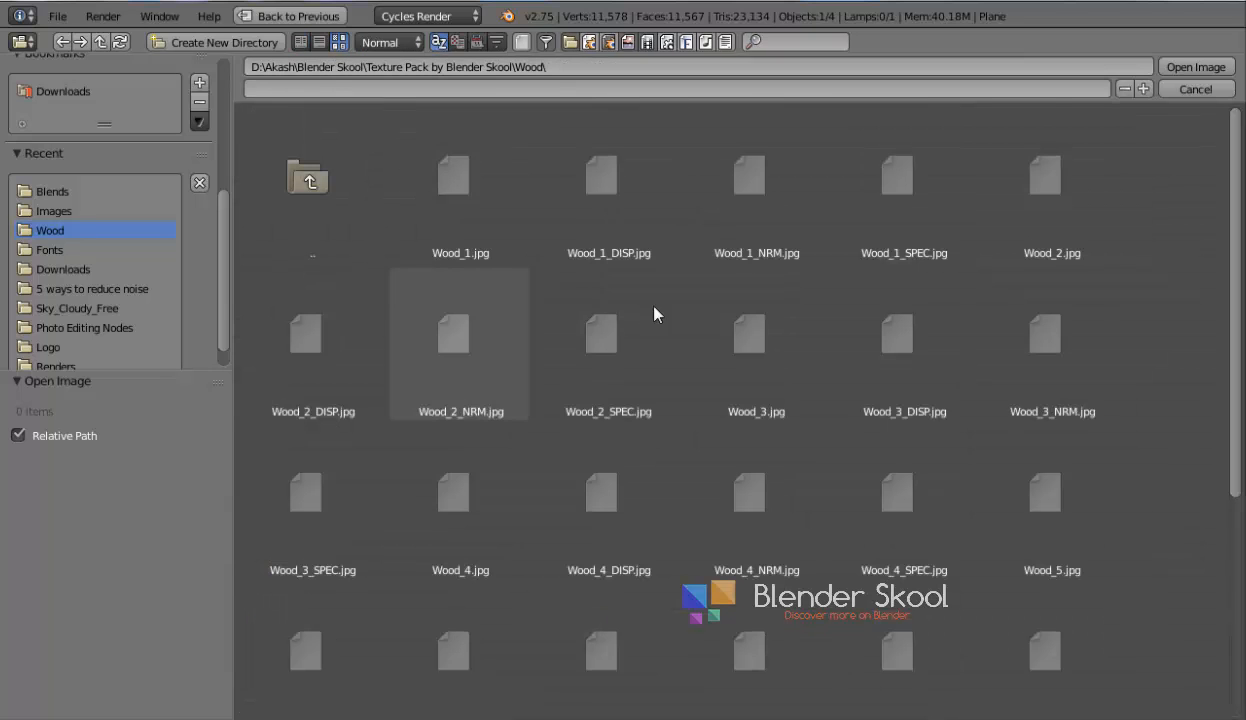
scroll(659, 293, down, 2)
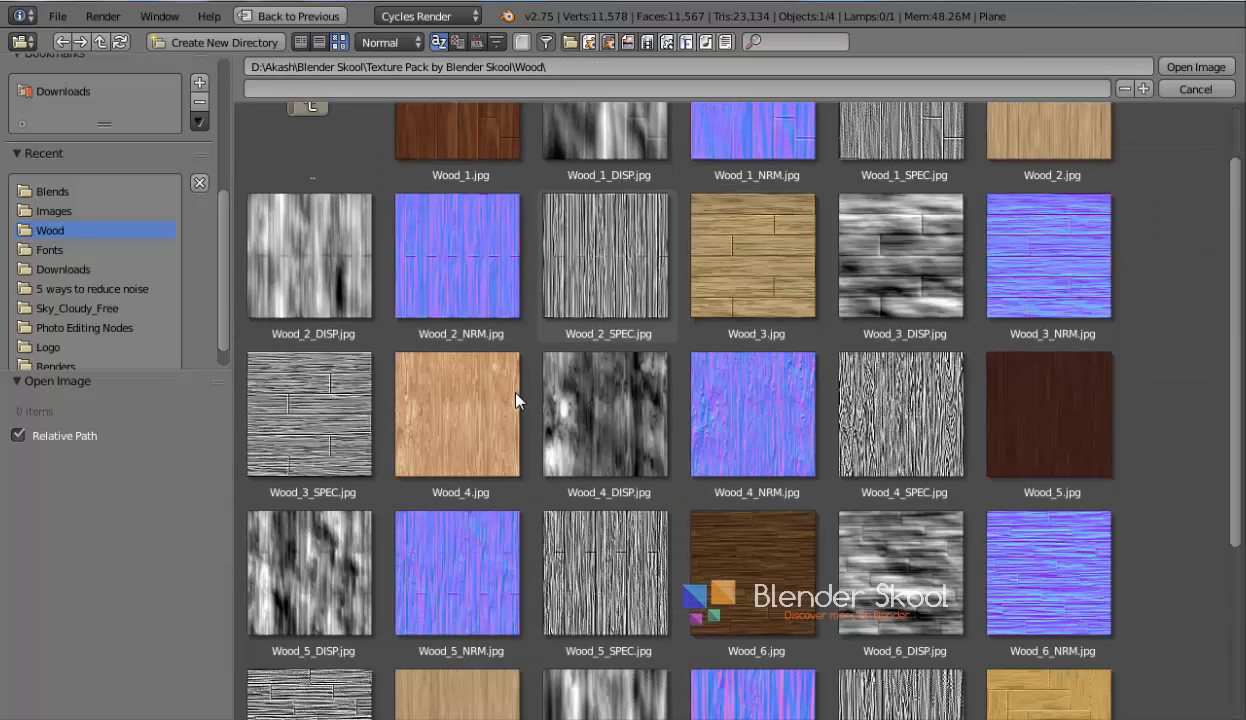
click(1032, 174)
scroll(968, 270, up, 1)
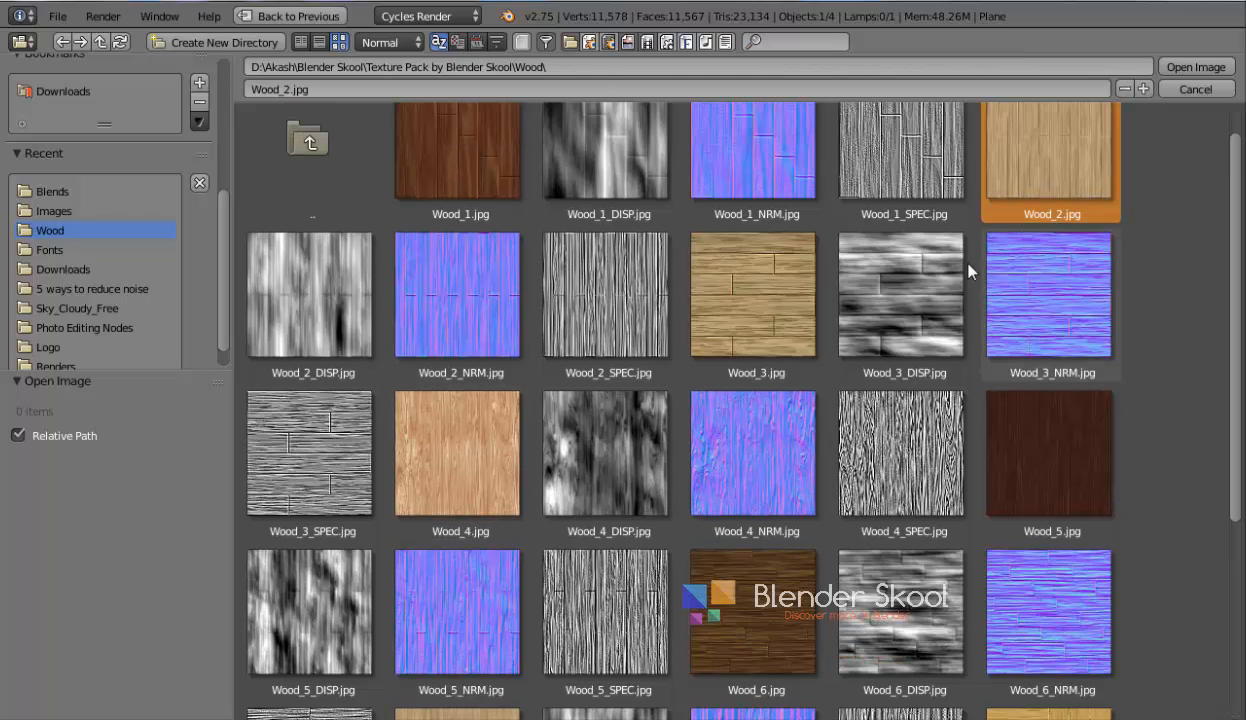
scroll(968, 270, up, 1)
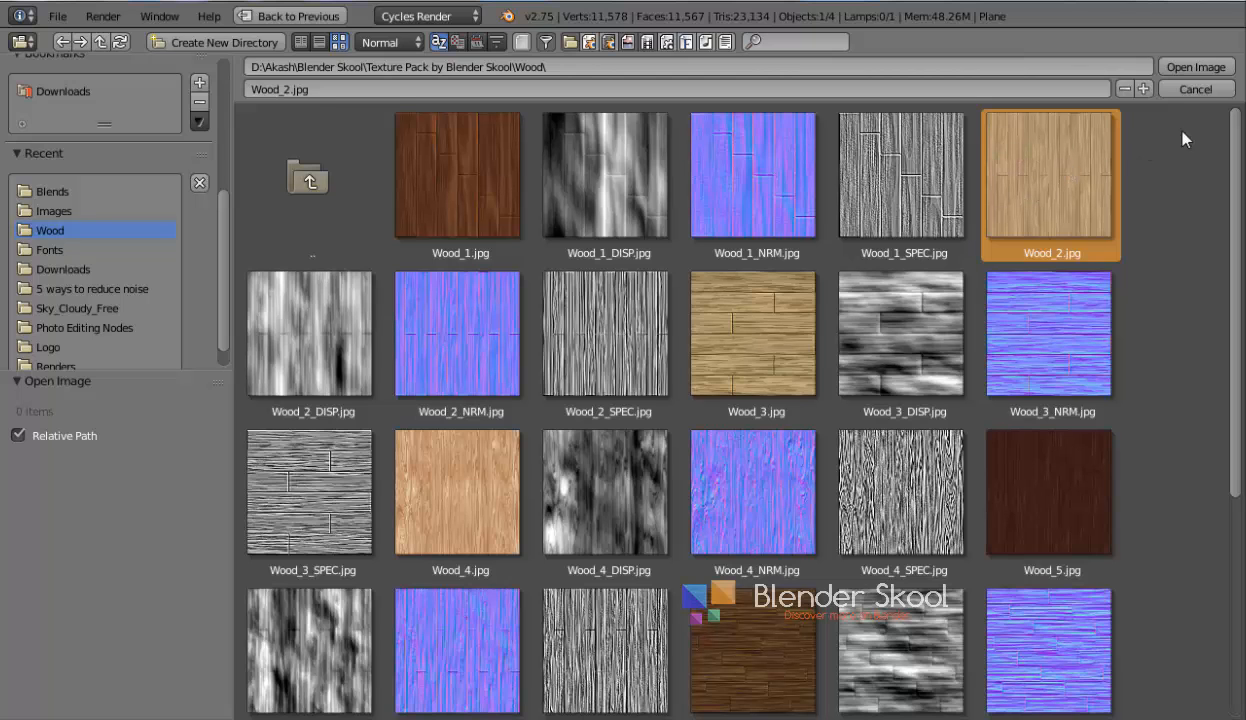
click(1195, 68)
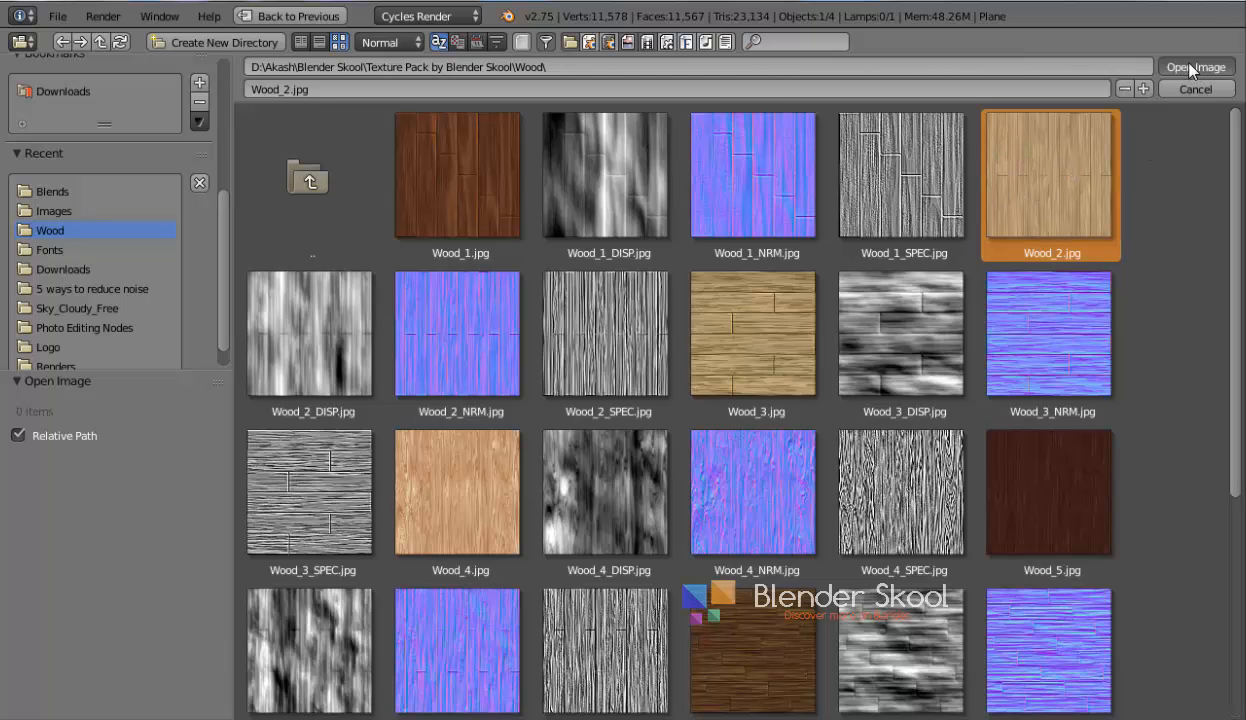
click(1010, 336)
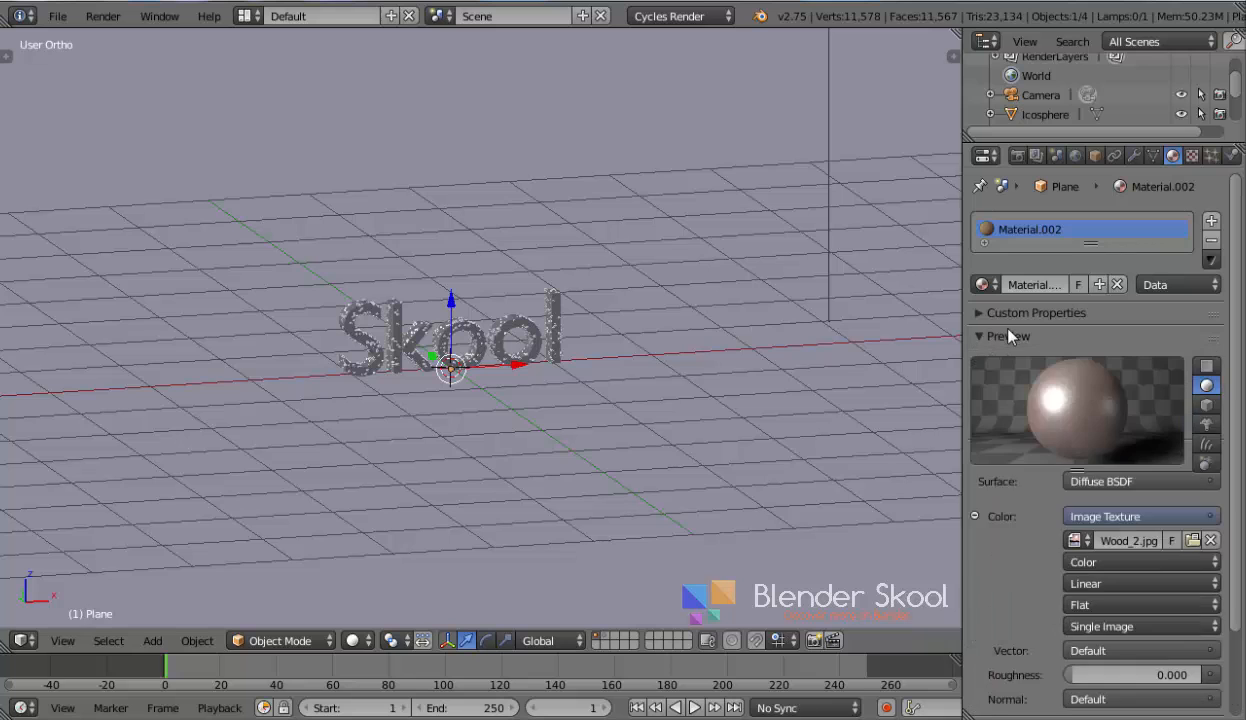
click(1013, 336)
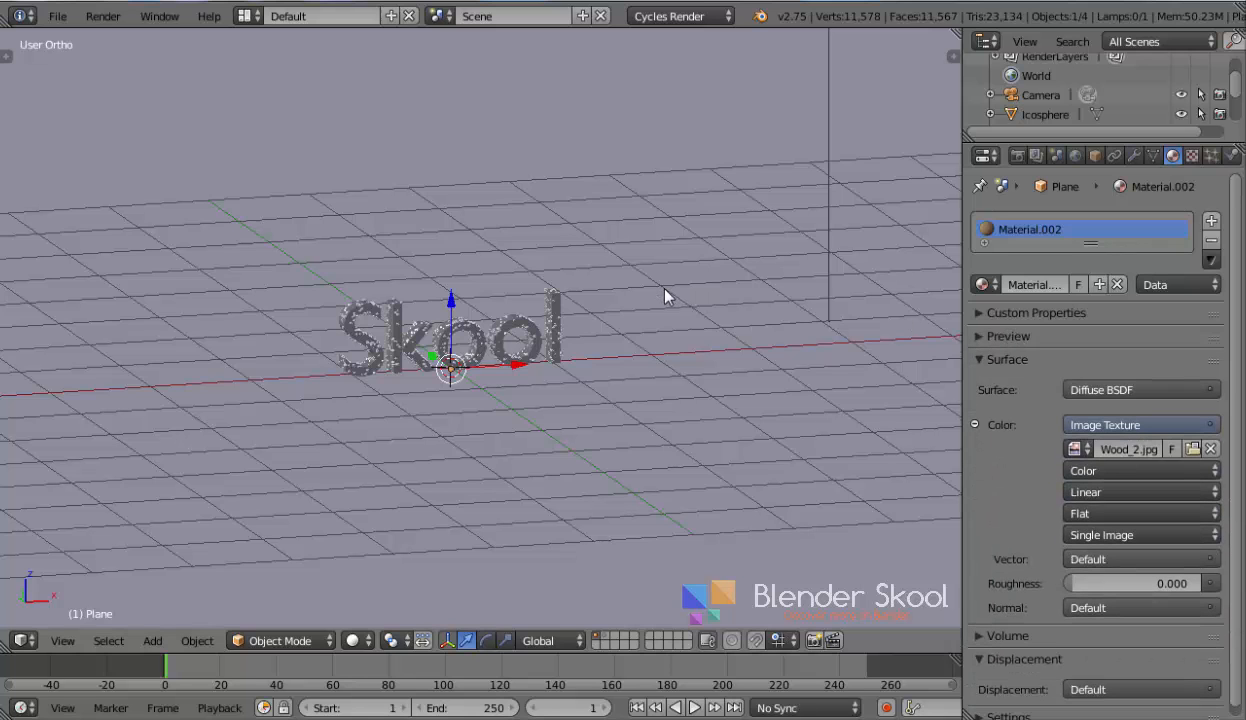
scroll(610, 270, down, 3)
UV-unwrap the plane's mesh in Edit Mode and return to Object Mode
key(Tab)
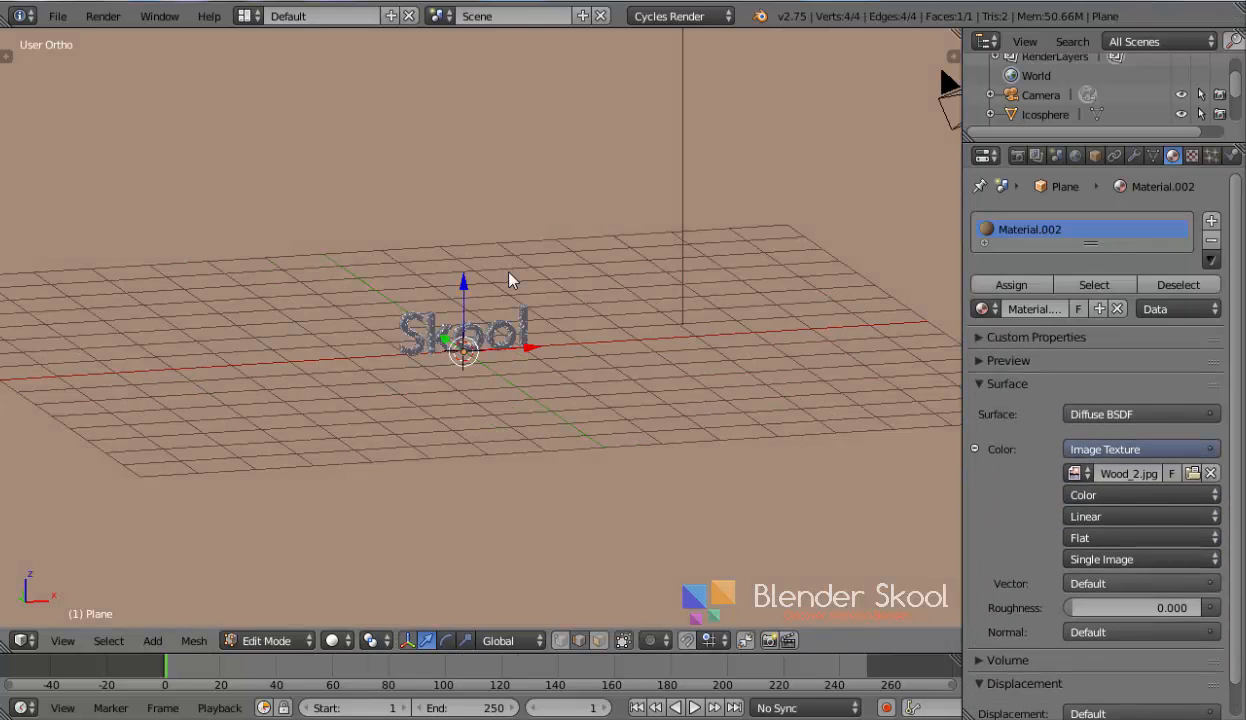
key(u)
click(490, 266)
key(Tab)
Open the Node Editor for the plane's material and move the Image Texture node to the left
click(22, 638)
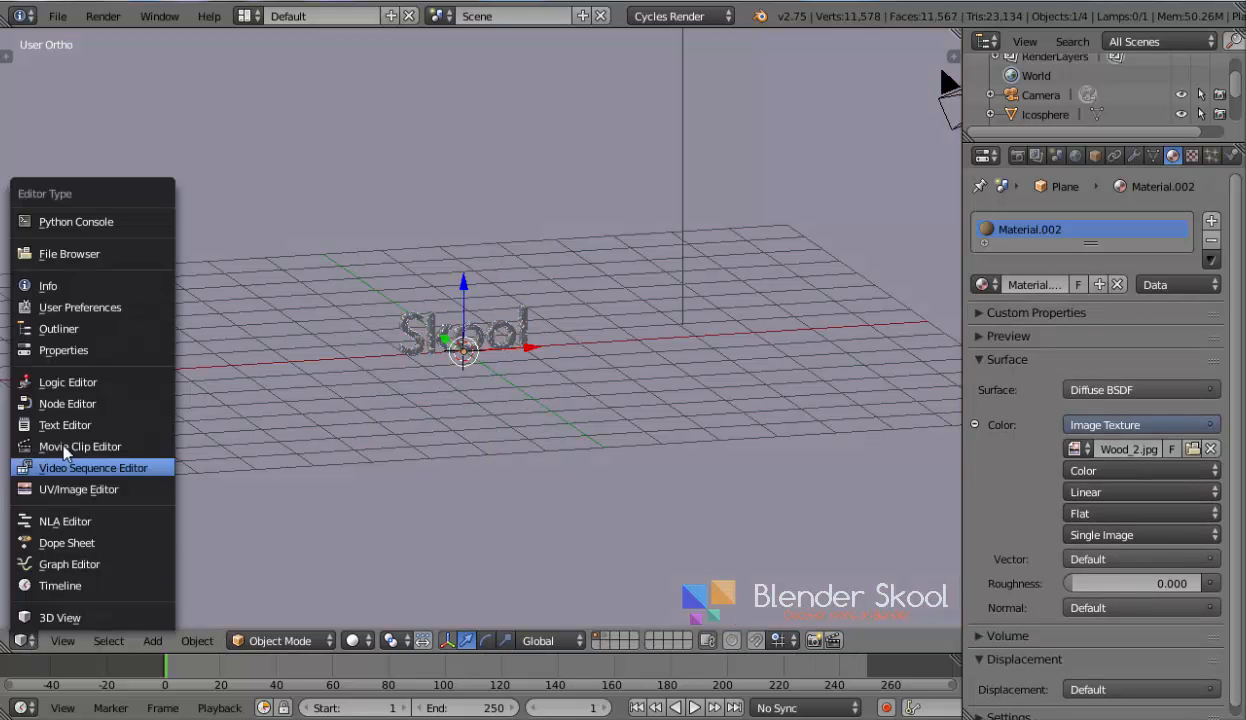
click(68, 404)
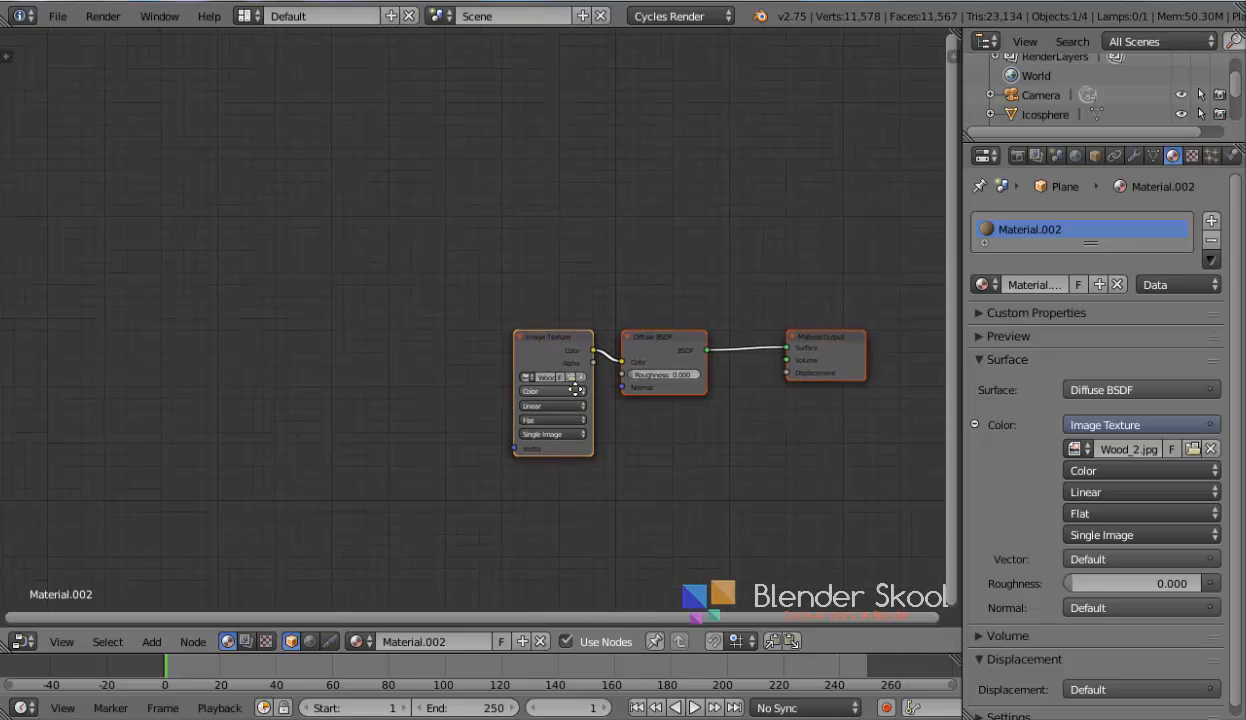
drag(546, 357, 470, 339)
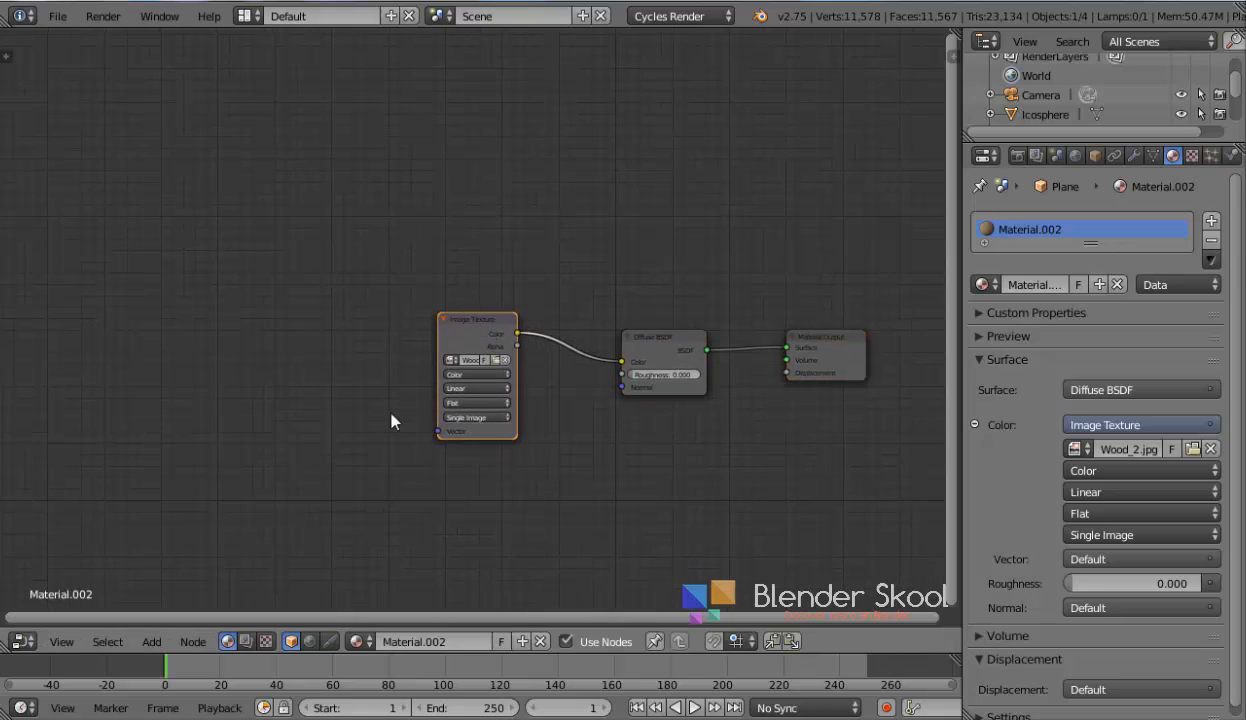
Add a Mapping node and connect its Vector output to the Image Texture's Vector input
key(shift+a)
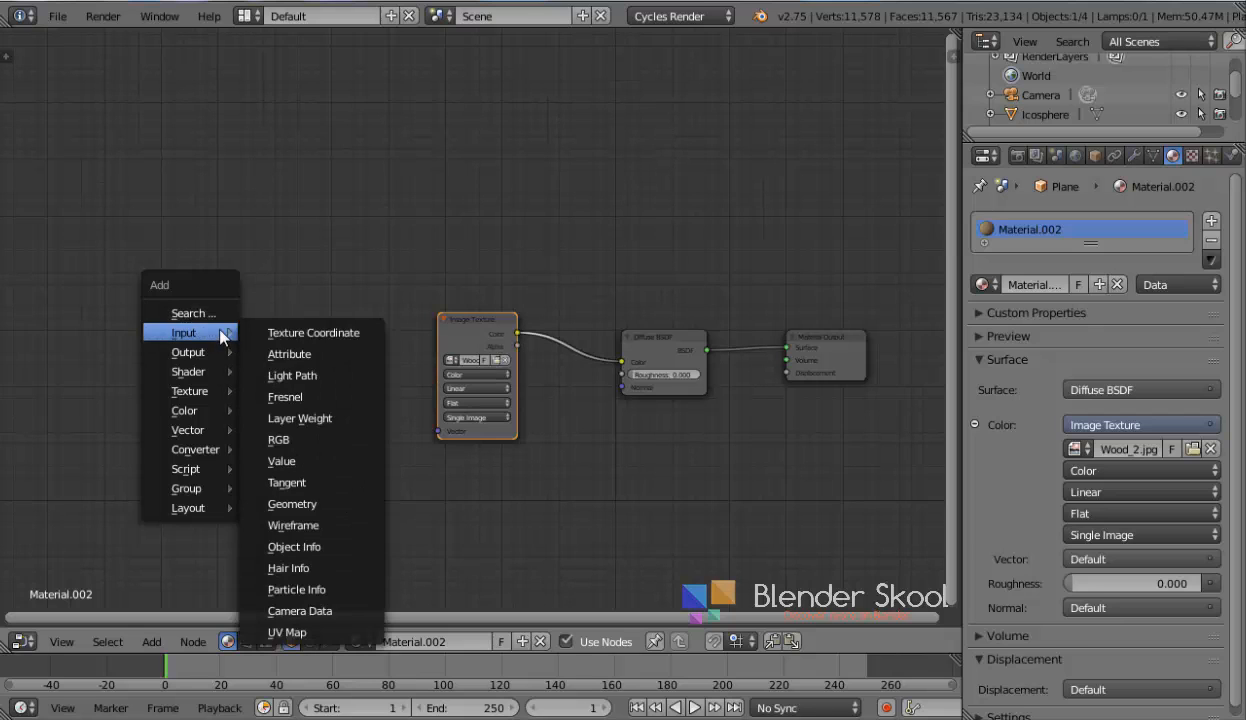
mouse_move(210, 430)
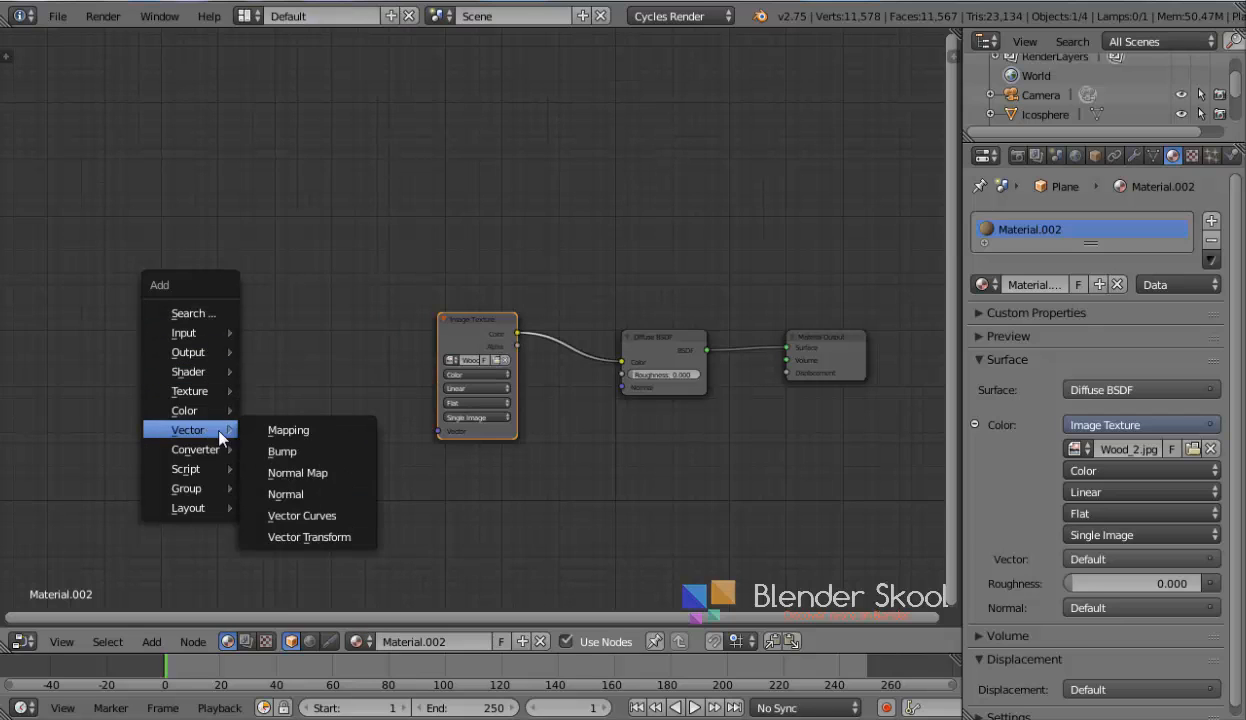
click(288, 430)
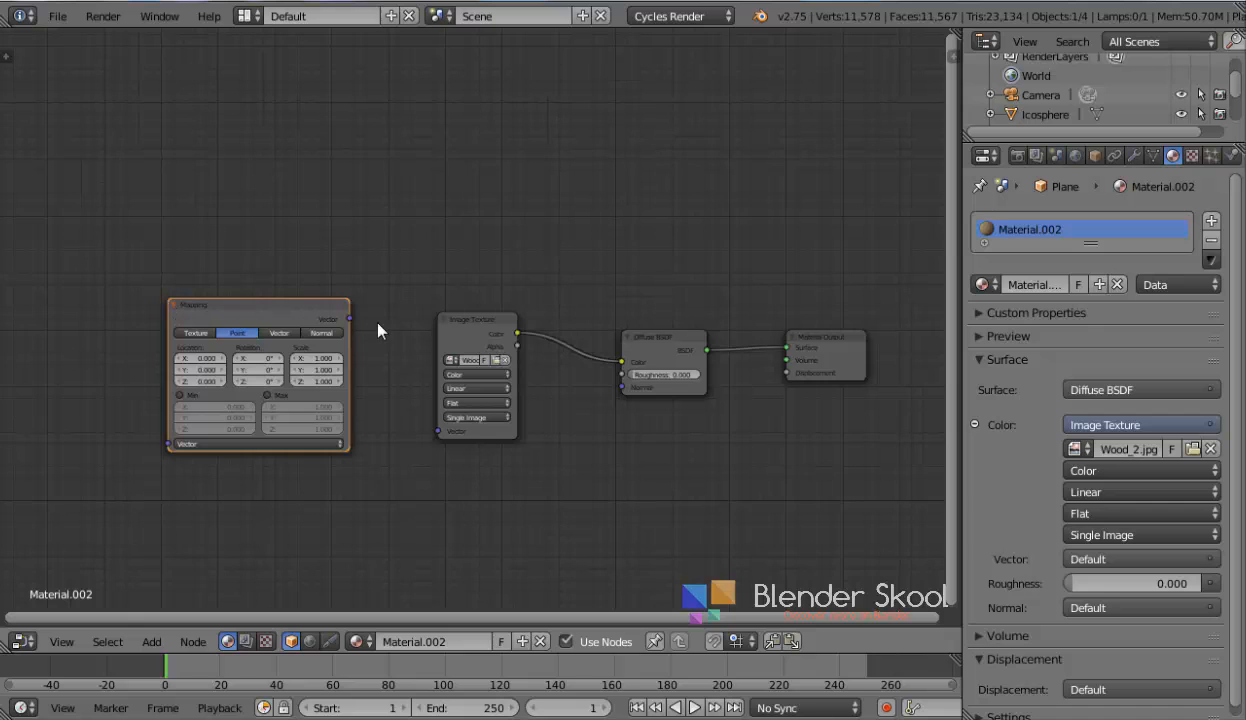
drag(352, 330, 437, 430)
drag(293, 316, 317, 296)
Add a Texture Coordinate node and connect its UV output to the Mapping node's Vector input
key(shift+a)
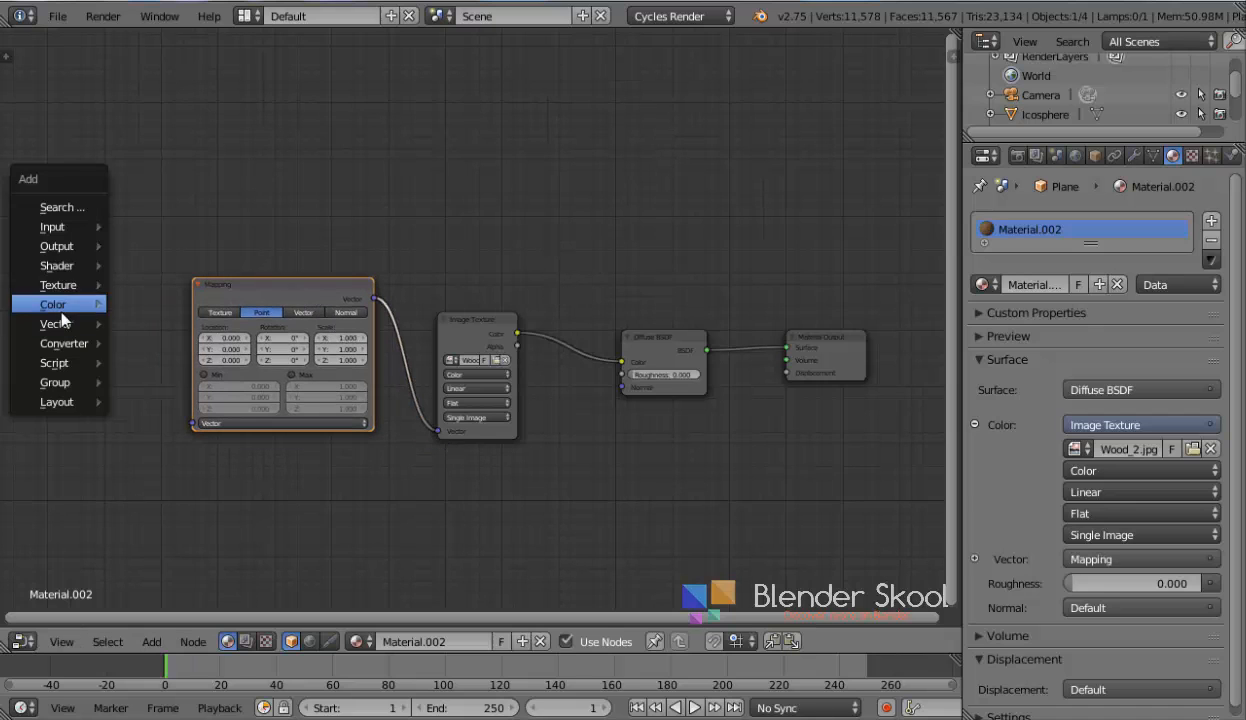
mouse_move(72, 229)
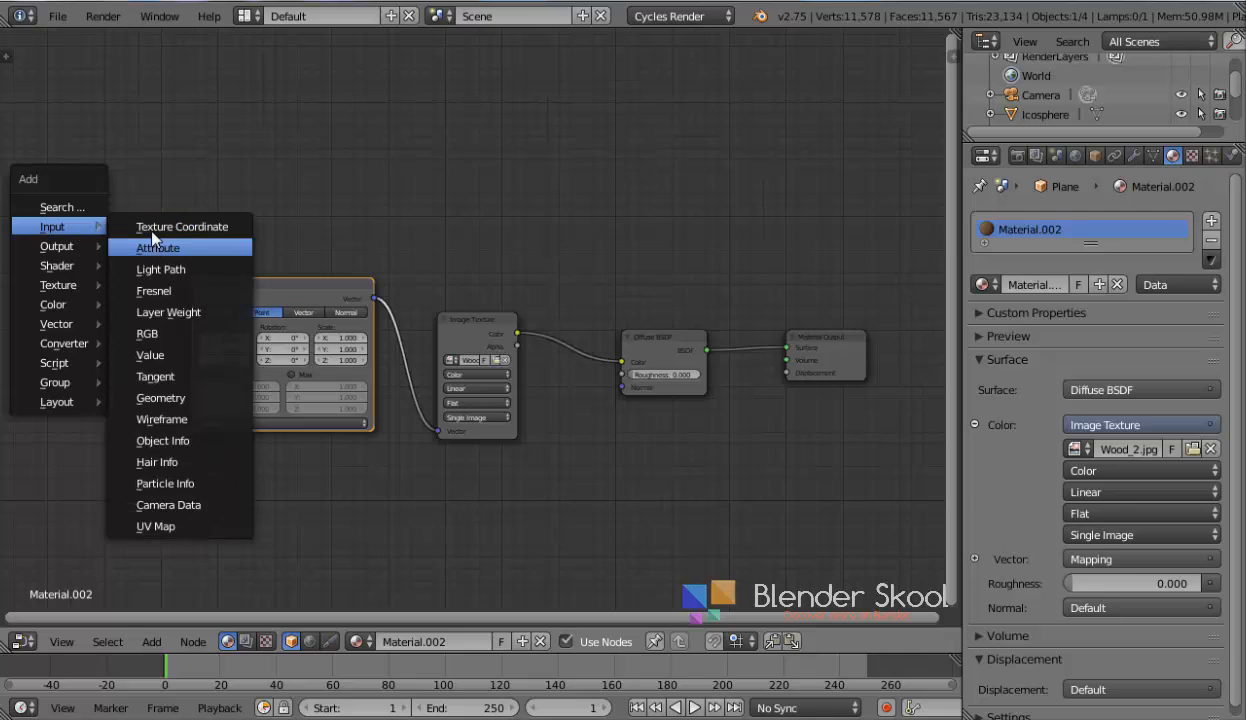
click(150, 228)
click(140, 335)
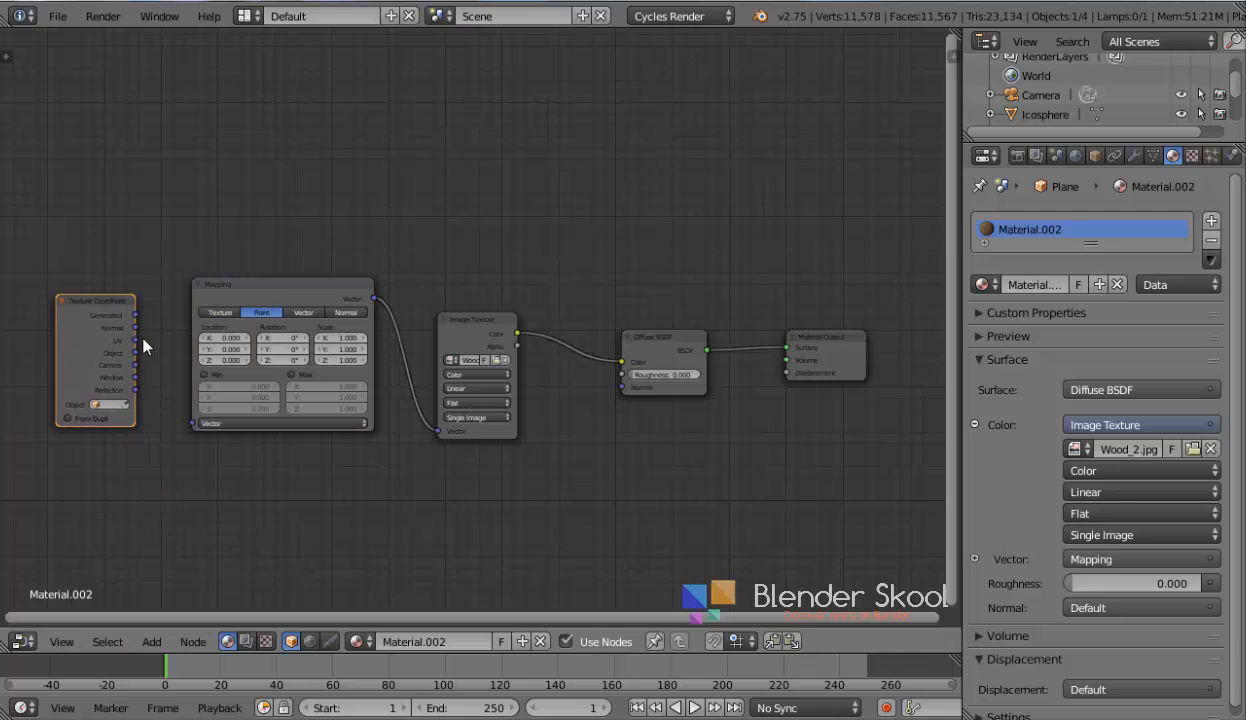
drag(135, 340, 193, 423)
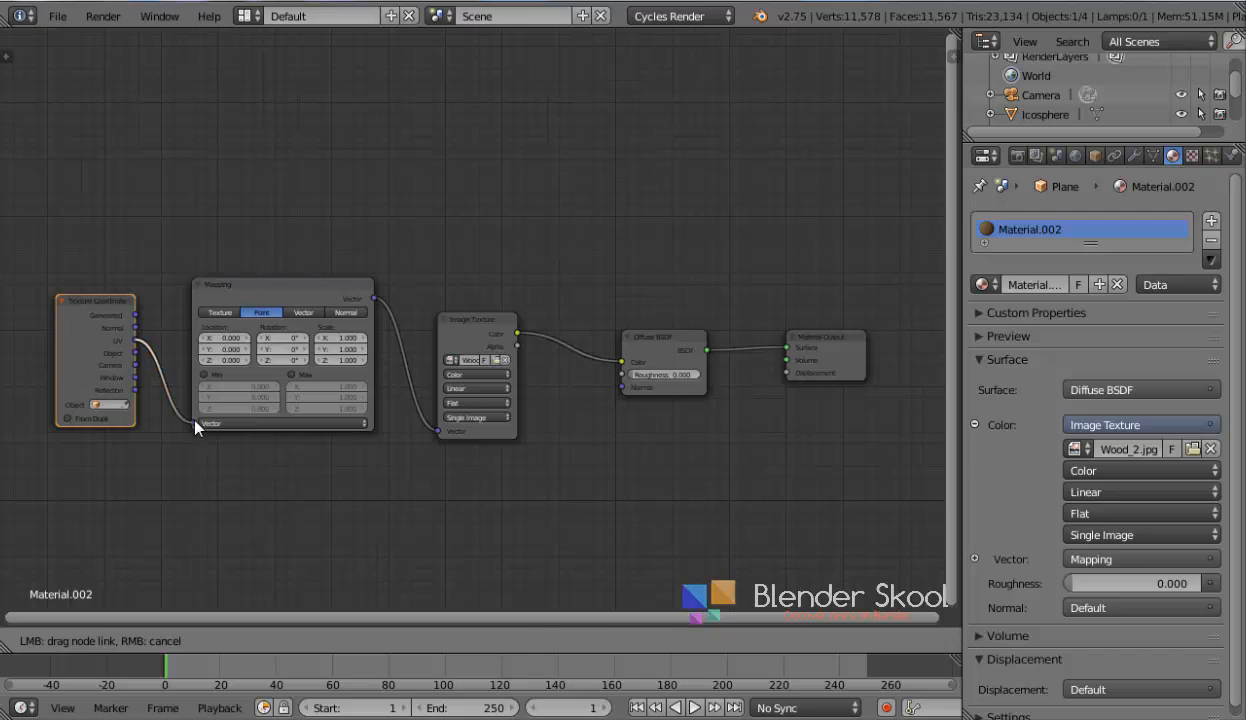
Set the Mapping node's scale to 50 on X, Y and Z
click(332, 337)
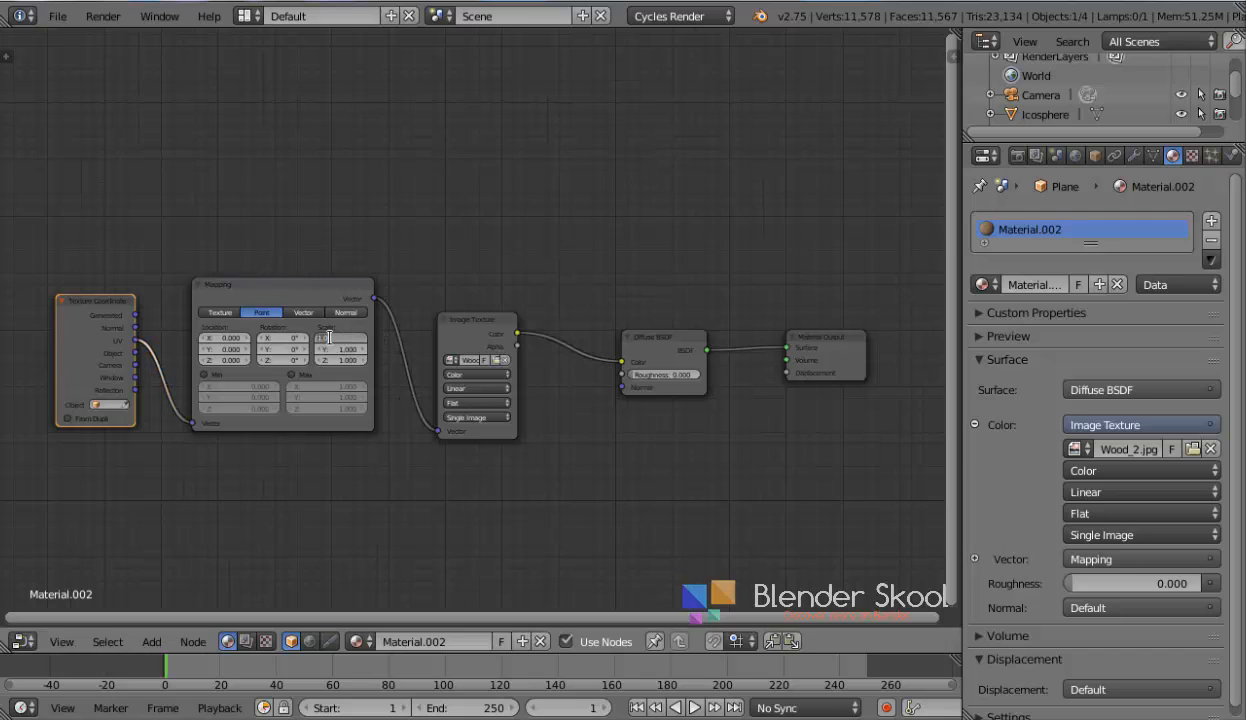
text(50)
key(Tab)
text(50)
key(Tab)
text(40)
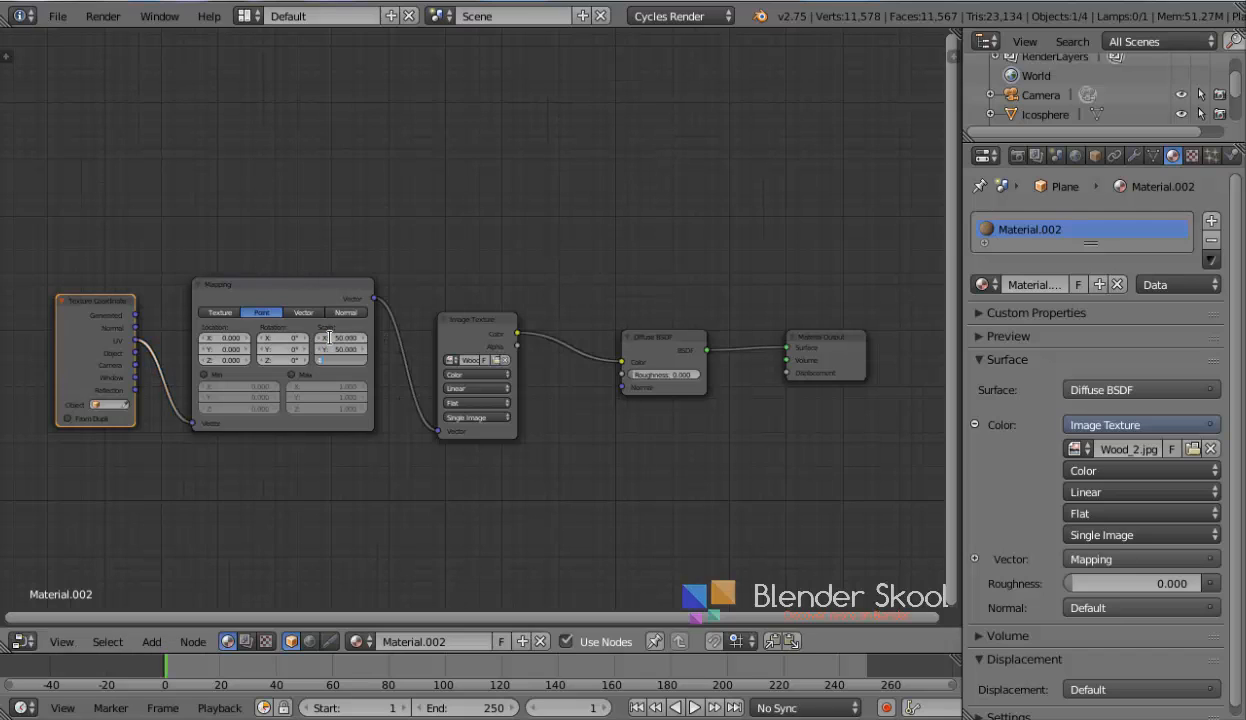
key(Return)
Expand the material preview and move the Diffuse BSDF and Material Output nodes apart to make room
click(1010, 337)
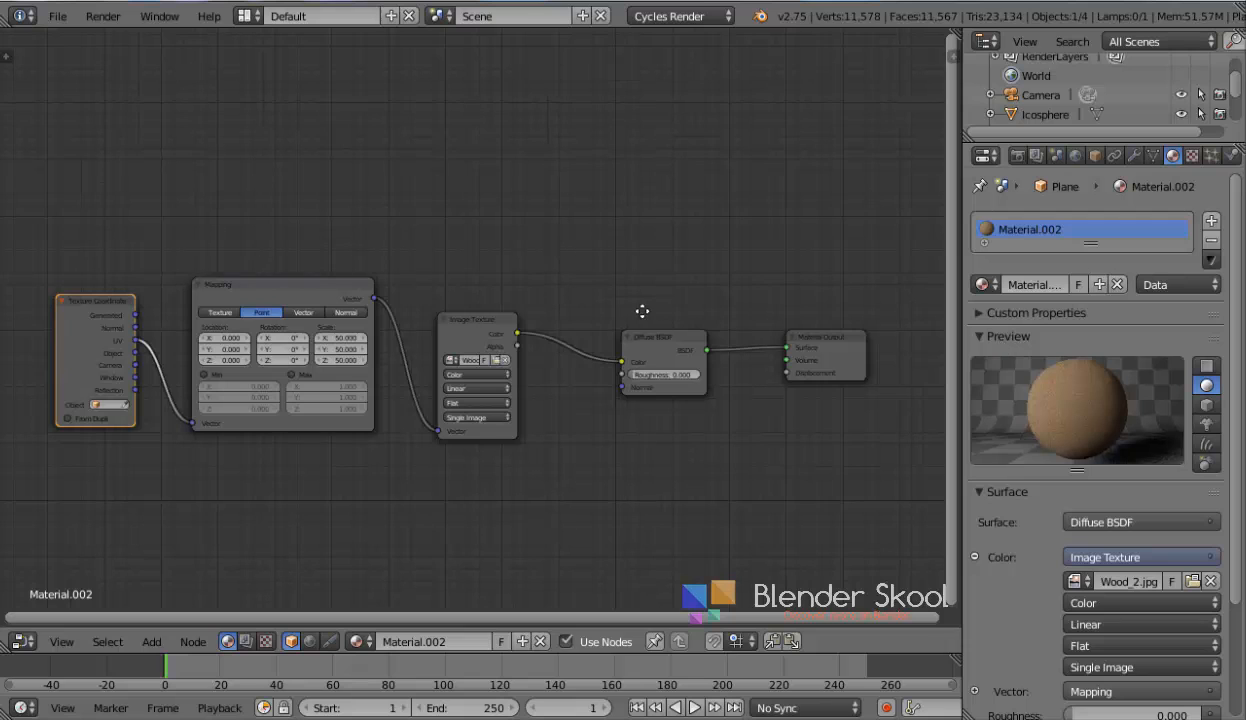
middle_drag(642, 311, 601, 311)
drag(459, 320, 390, 285)
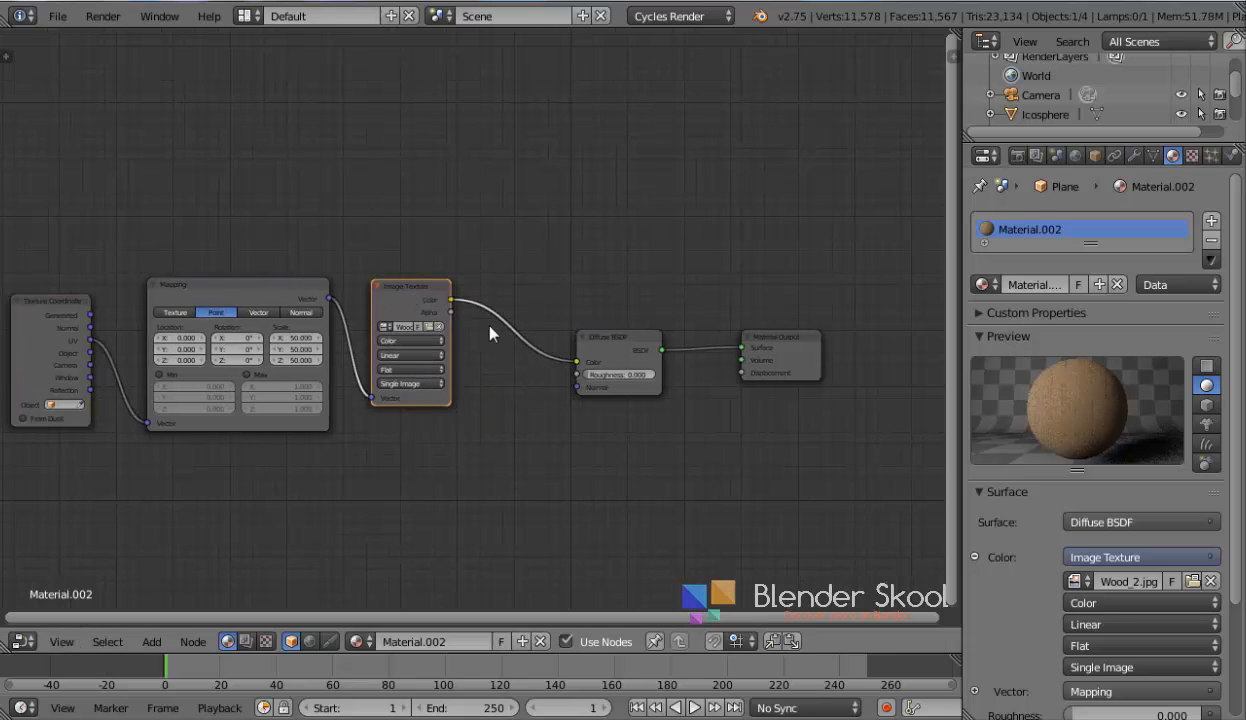
drag(640, 349, 570, 315)
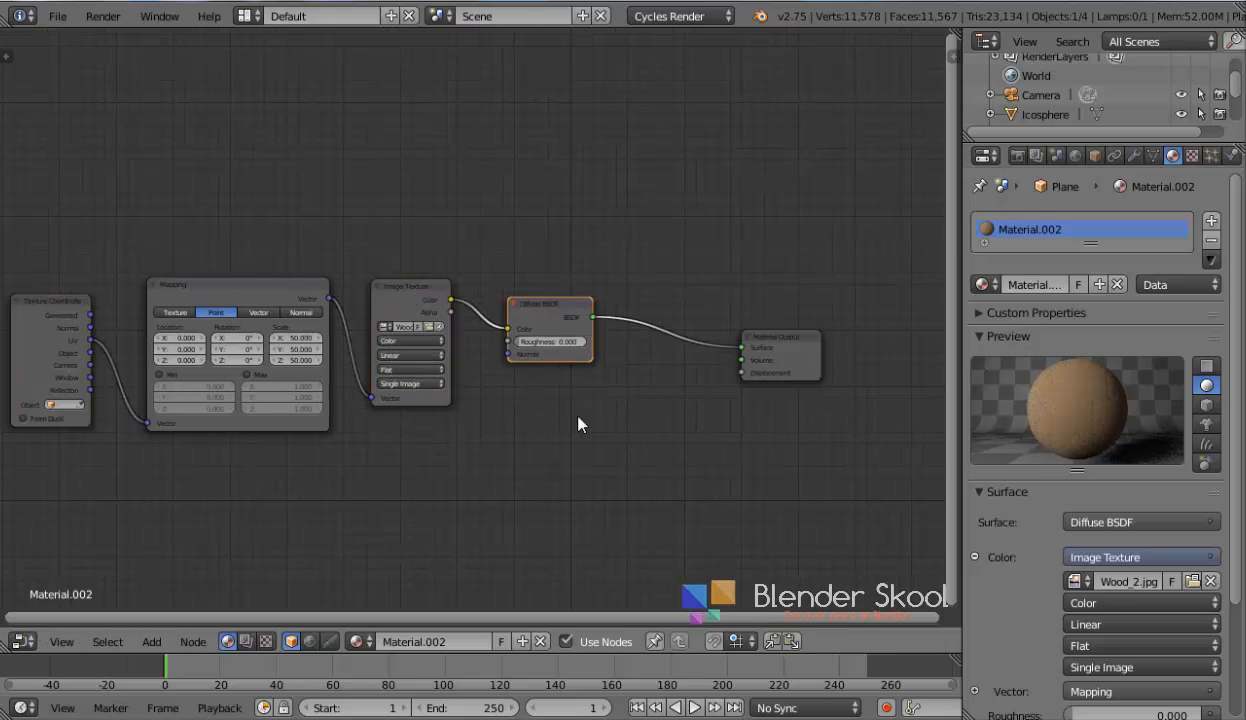
middle_drag(577, 415, 548, 402)
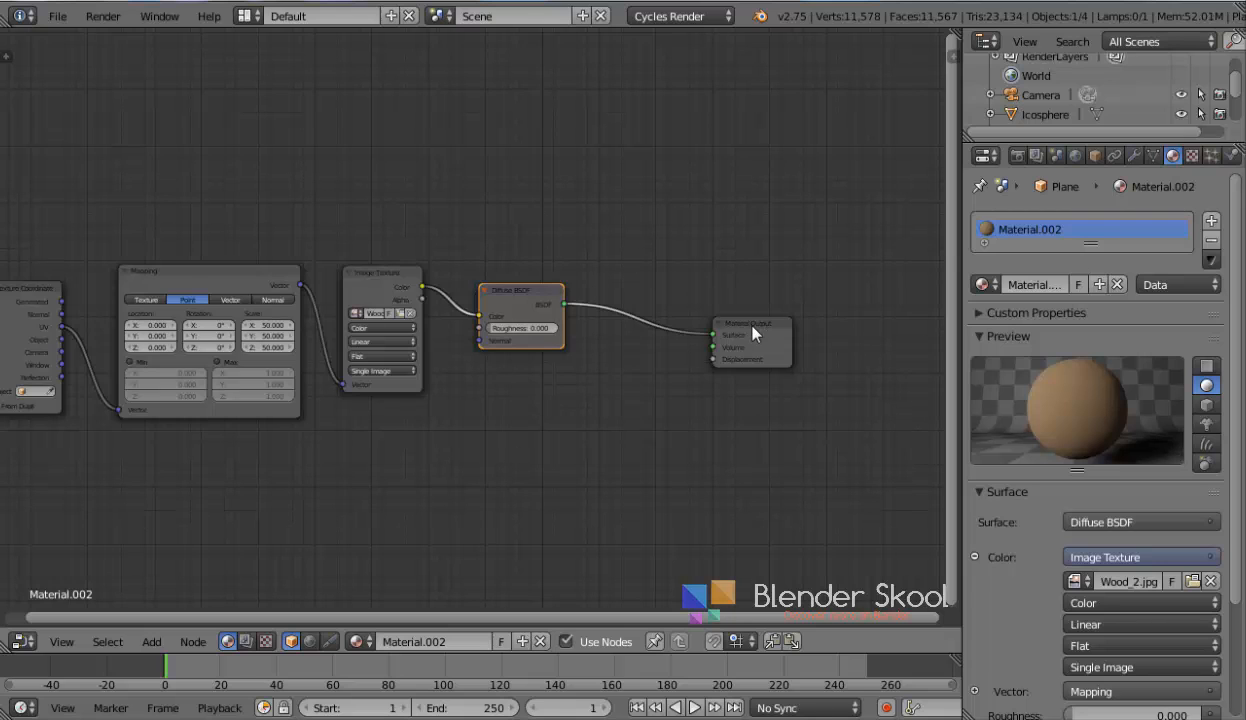
drag(752, 334, 881, 330)
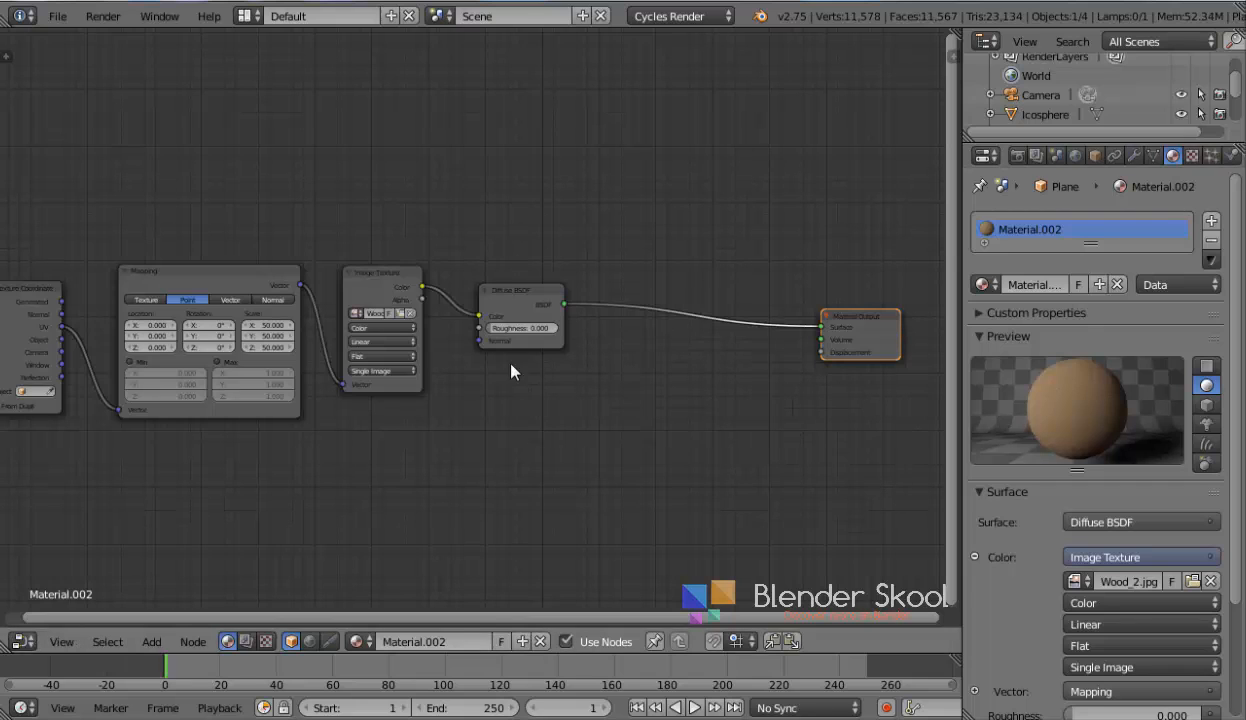
Add a Glossy BSDF node below the Diffuse BSDF node
key(shift+a)
mouse_move(480, 381)
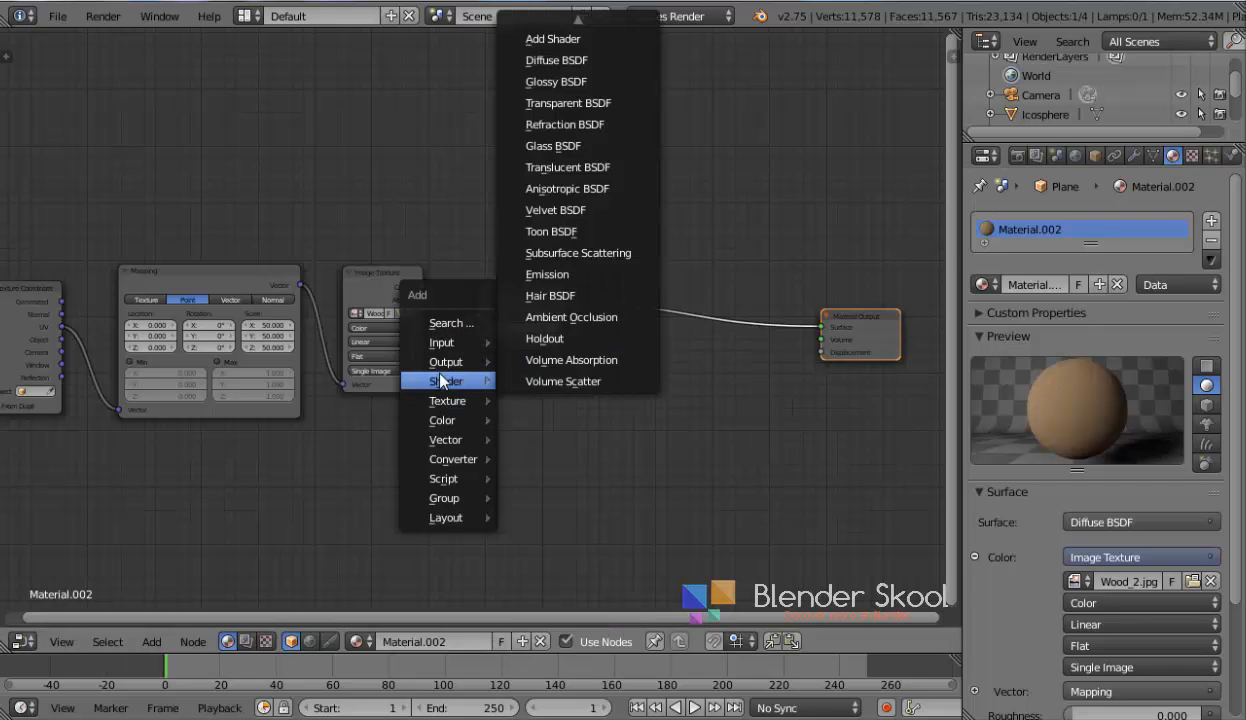
click(545, 81)
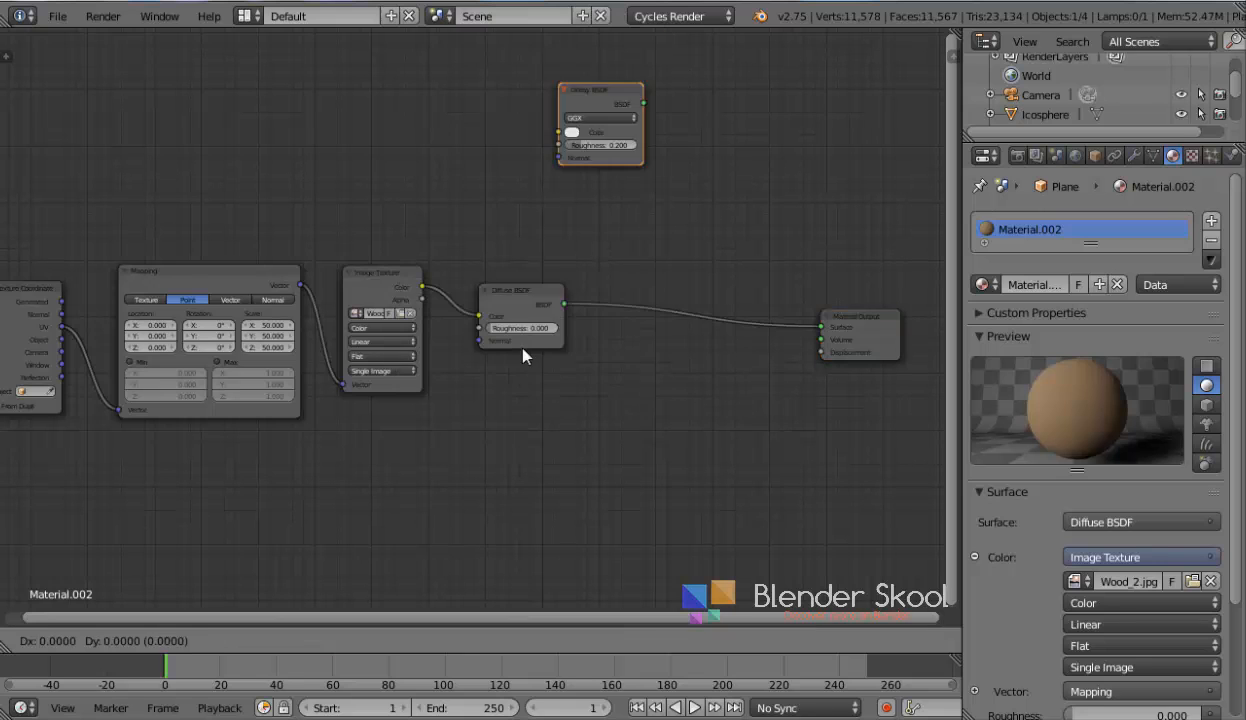
click(455, 370)
Insert a Mix Shader between the Diffuse BSDF and Material Output, and connect the Glossy BSDF to its second Shader input
key(shift+a)
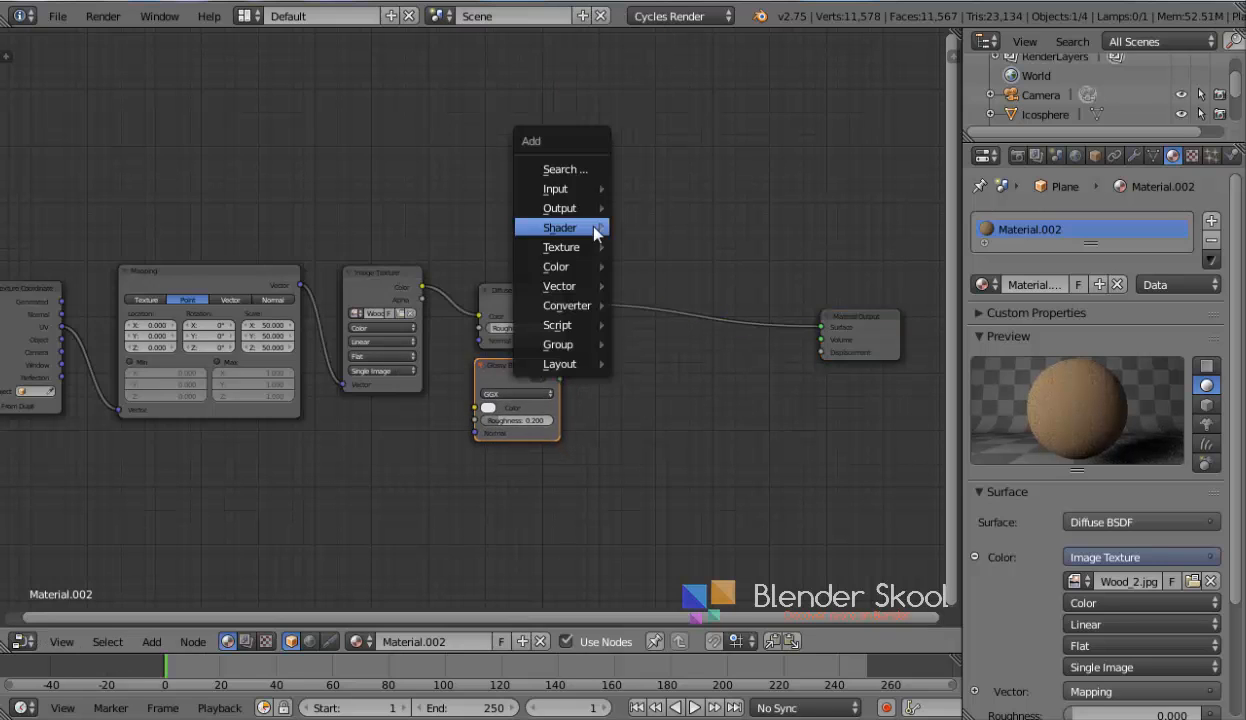
mouse_move(603, 232)
click(664, 228)
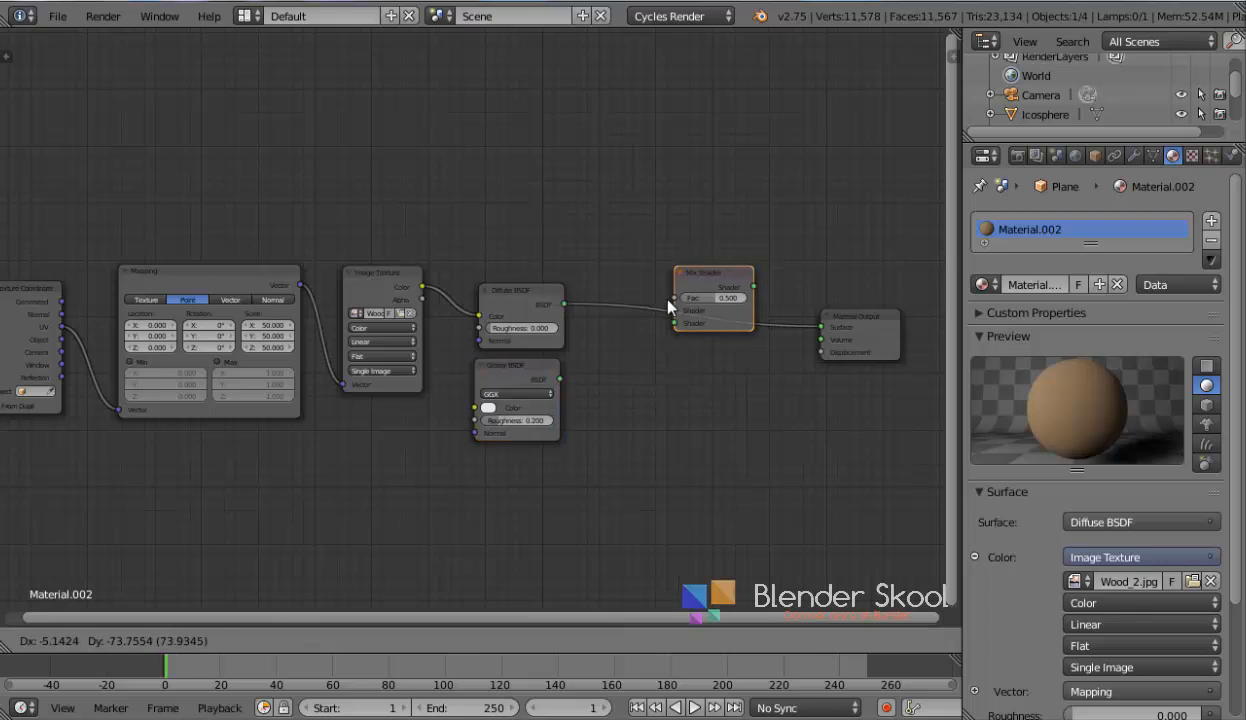
click(653, 302)
drag(559, 378, 659, 352)
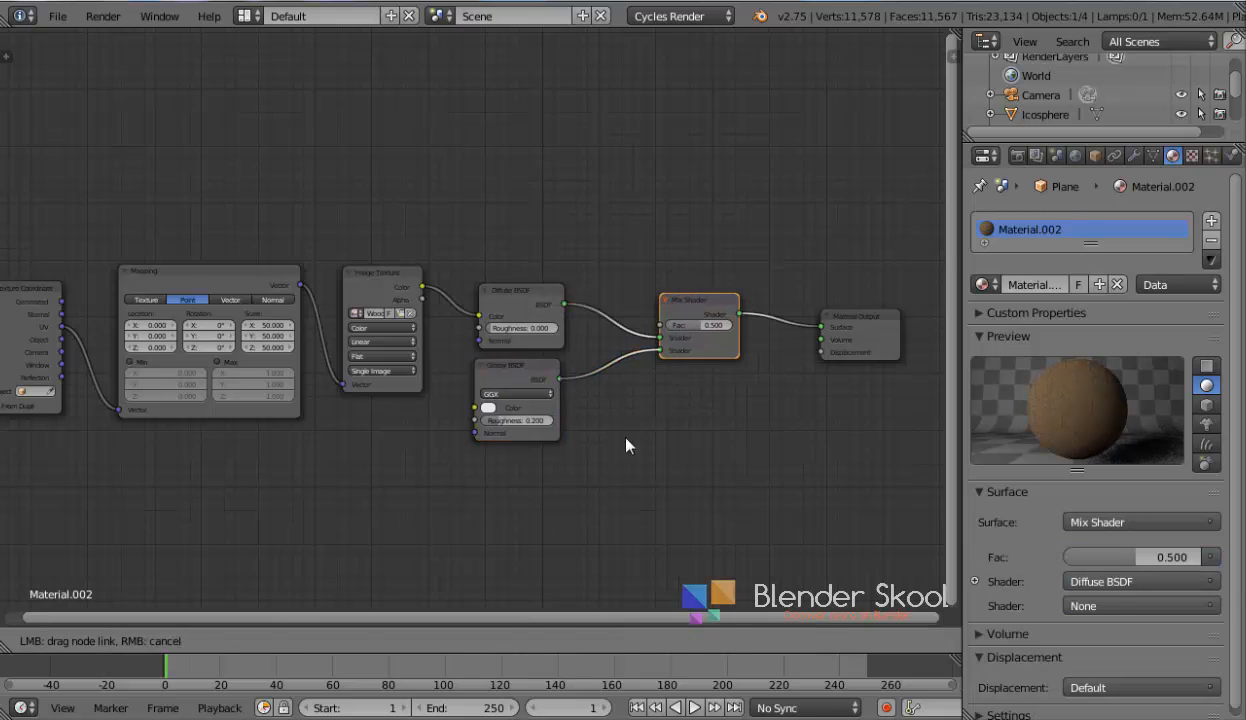
Set the Glossy BSDF roughness to 0.05
click(519, 422)
key(Escape)
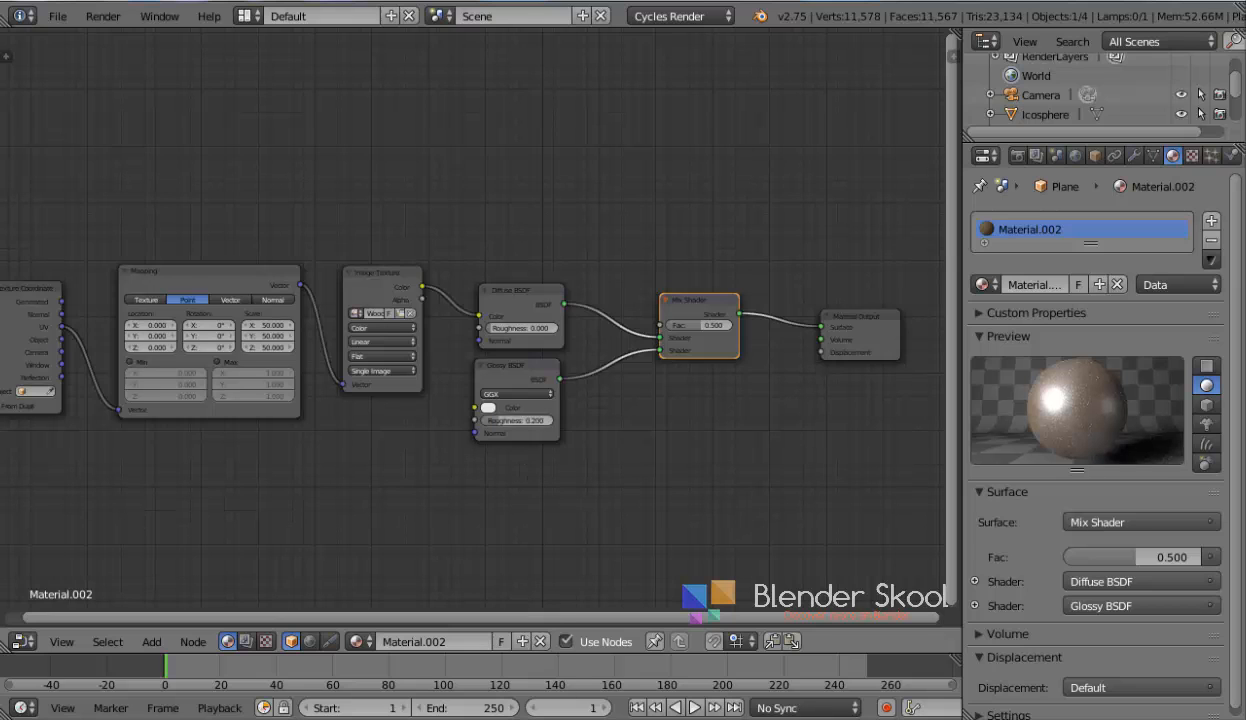
click(519, 718)
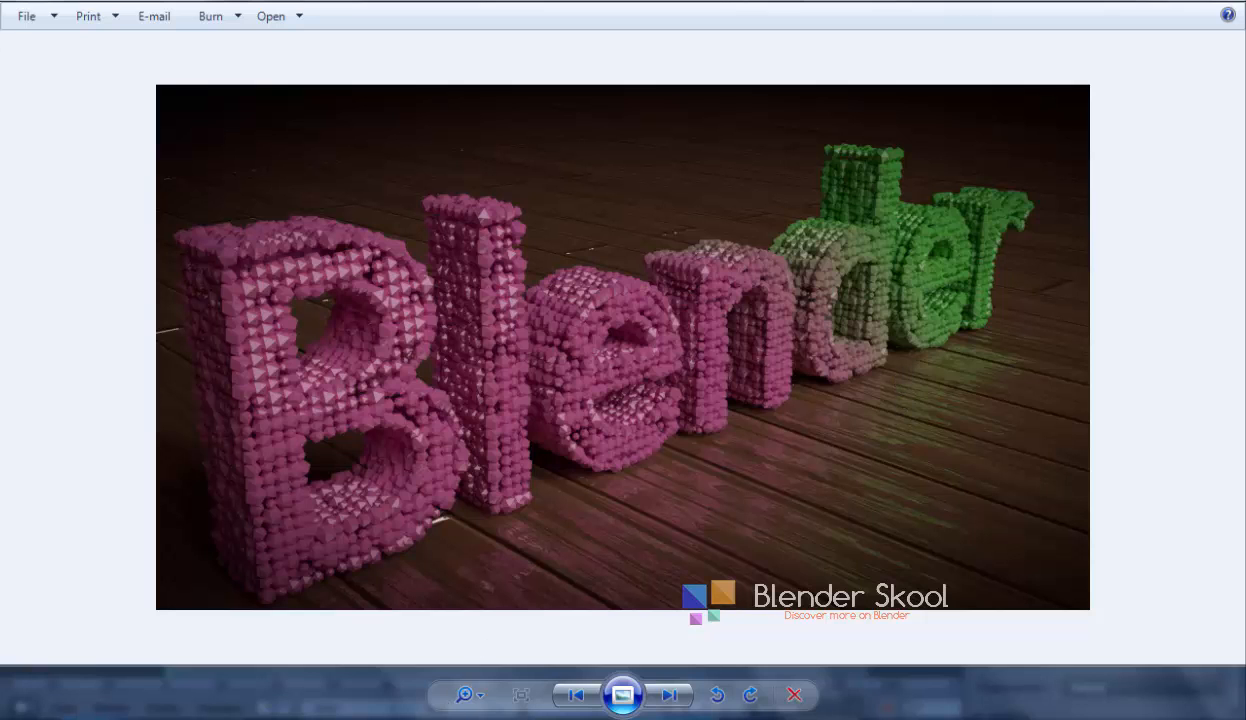
click(430, 718)
click(520, 420)
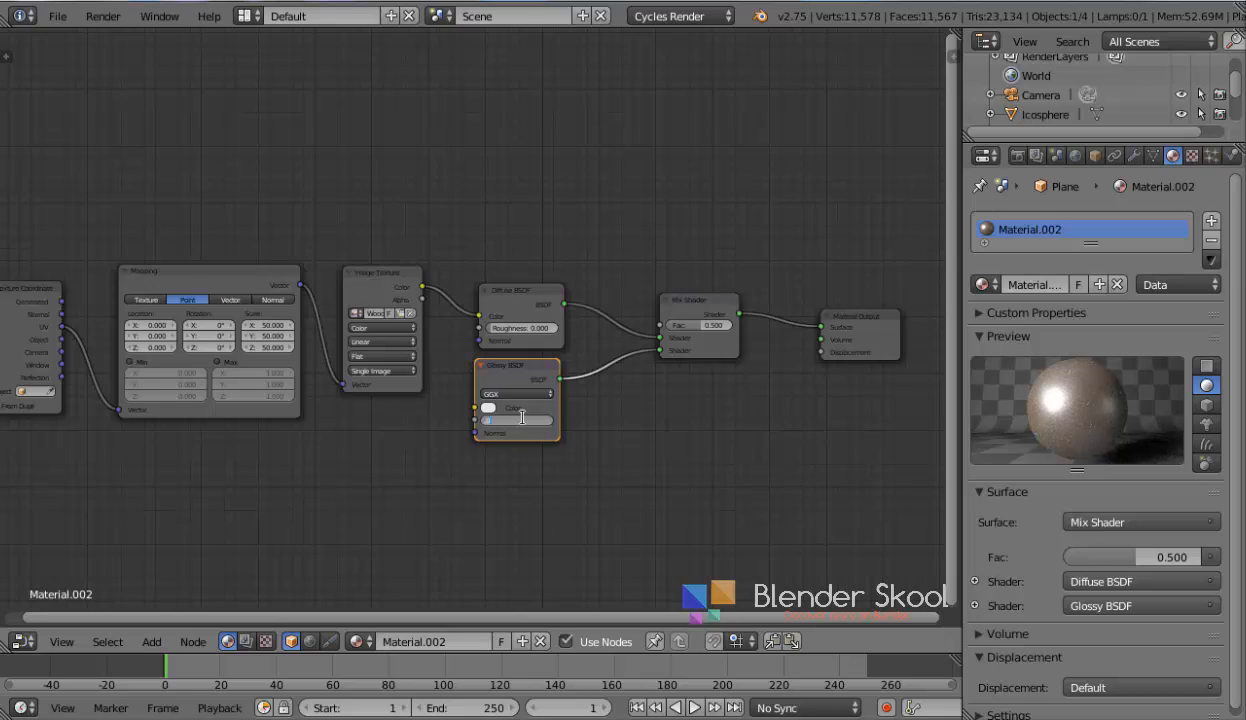
text(0.05)
key(Return)
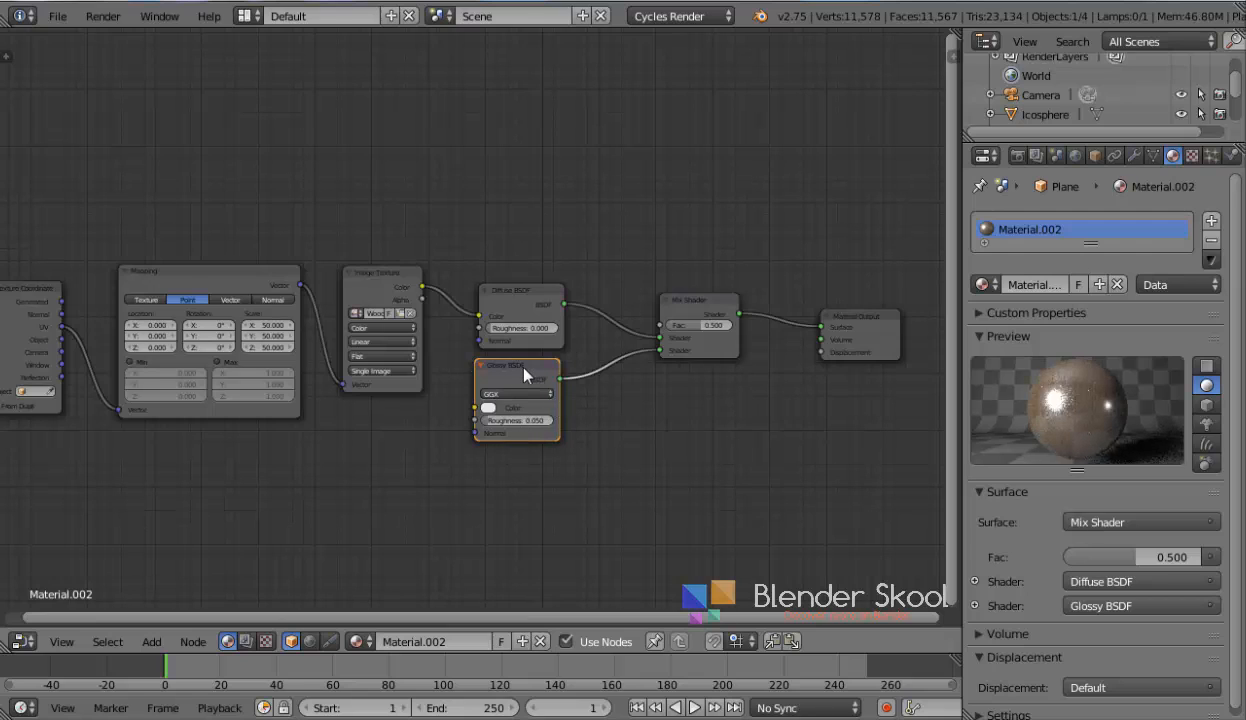
Set the Mix Shader's Fac to 0.2
click(709, 325)
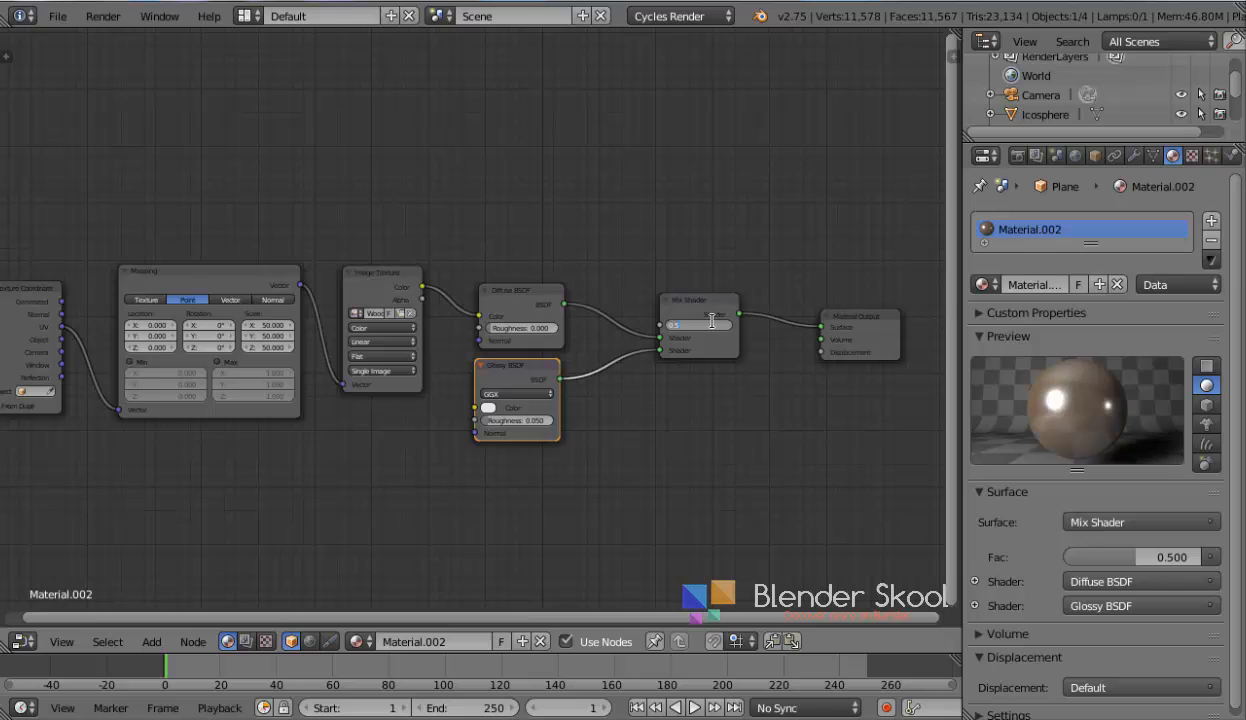
text(.2)
key(Return)
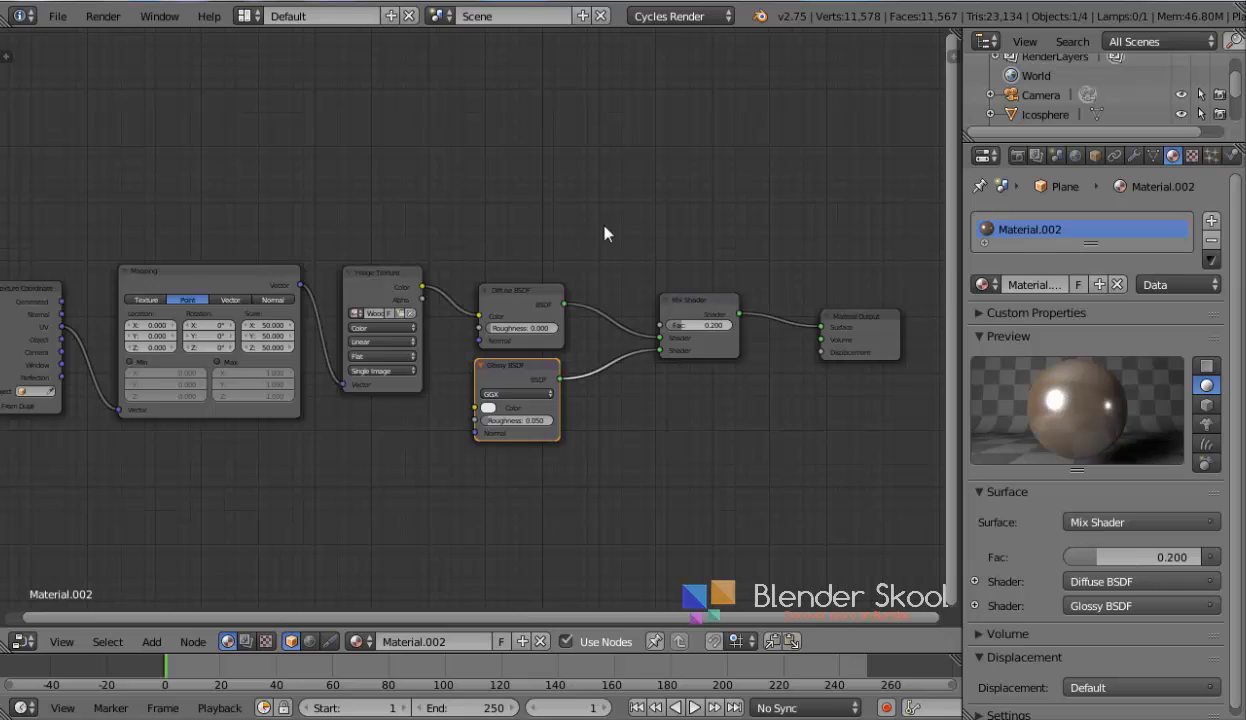
Duplicate the Image Texture node and place the copy below the original
drag(550, 383, 587, 395)
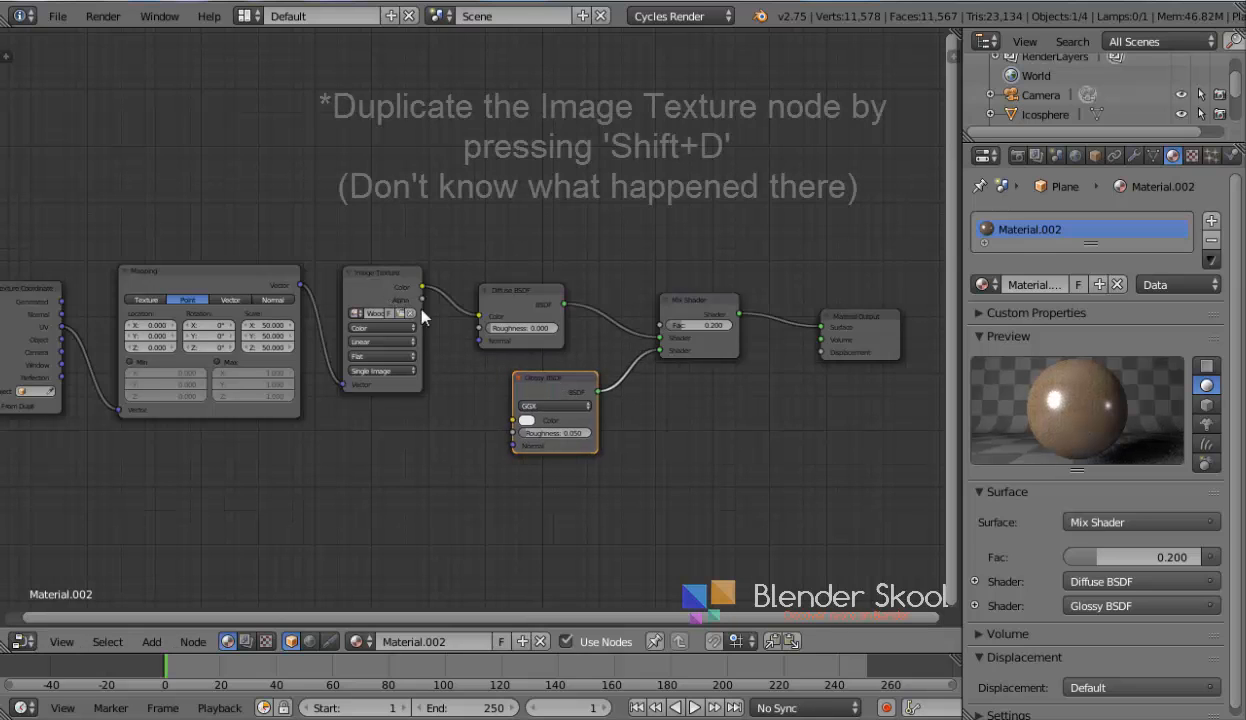
click(374, 271)
key(shift+d)
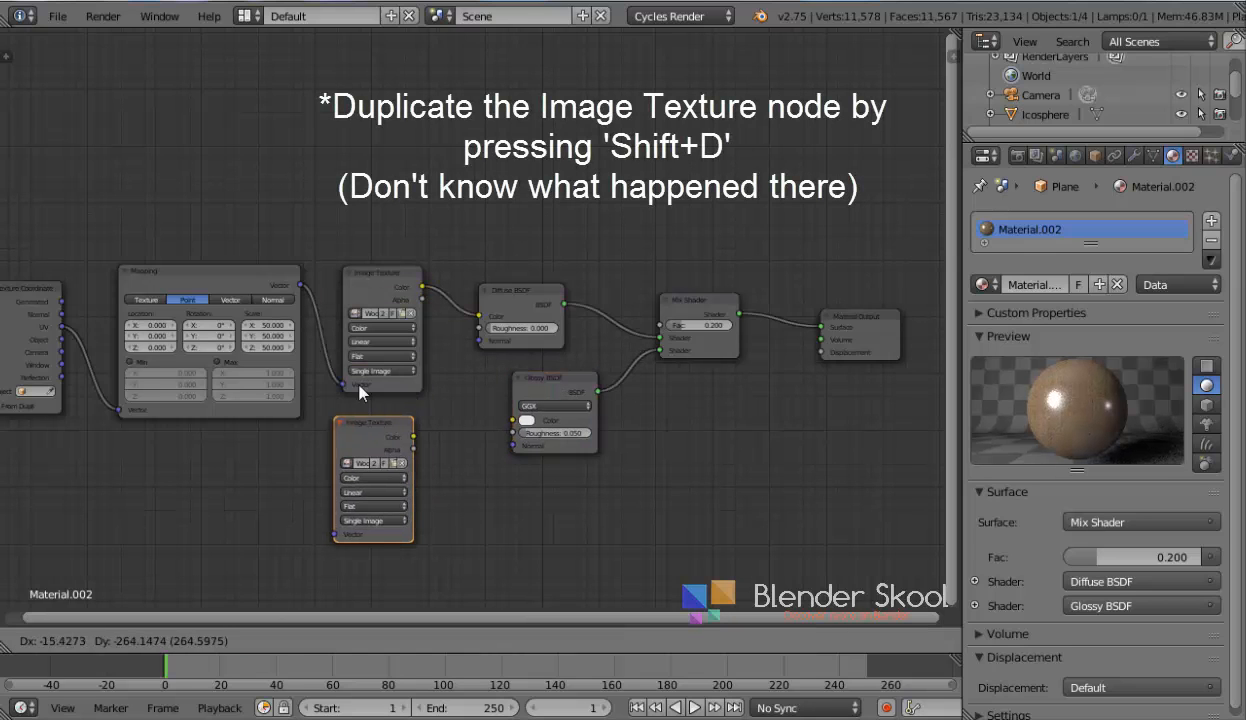
click(362, 392)
Connect the Mapping output to the duplicate's Vector input and set its colour space to Non-Color Data
drag(300, 286, 336, 534)
click(364, 480)
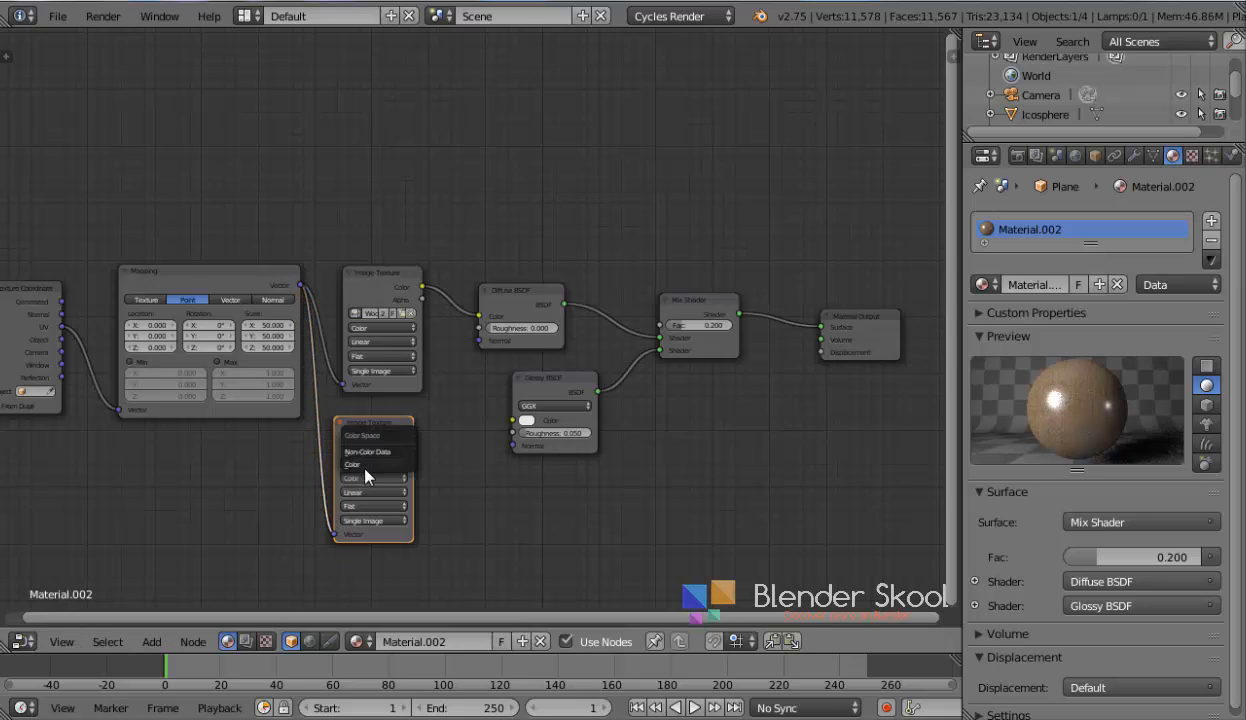
click(354, 446)
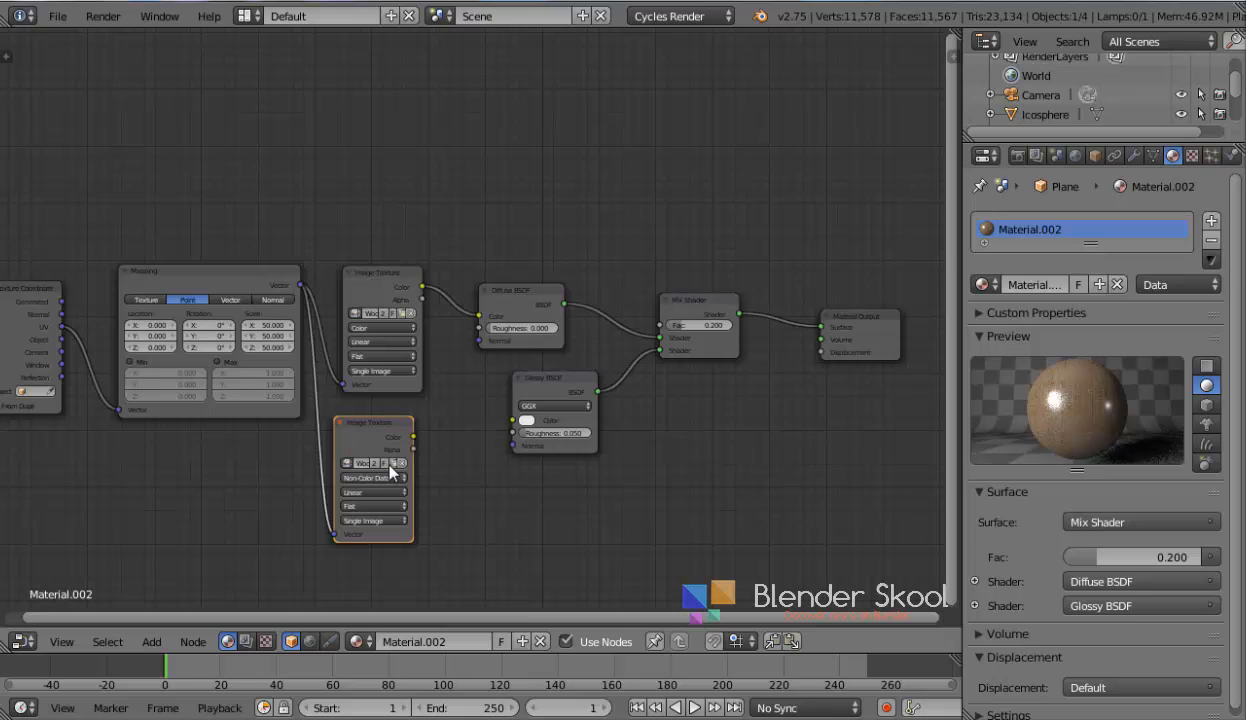
Open Wood_2_NRM.jpg as the duplicate Image Texture's image
click(394, 463)
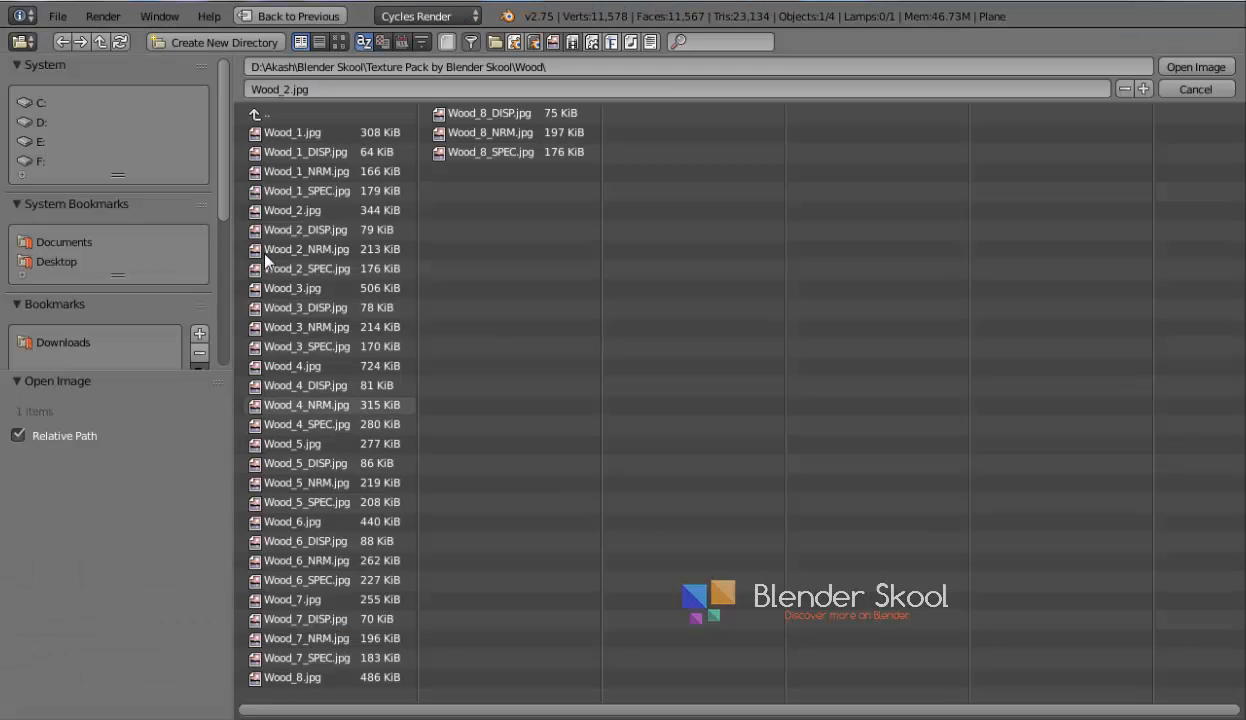
click(333, 40)
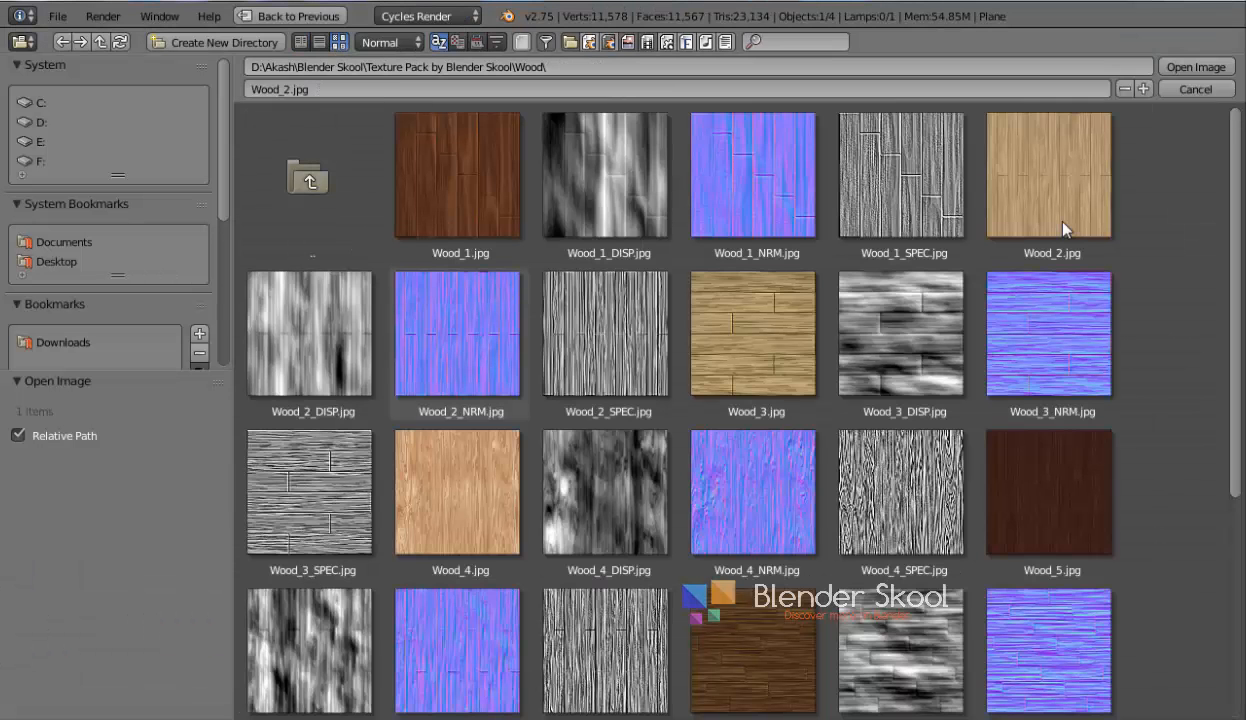
click(477, 400)
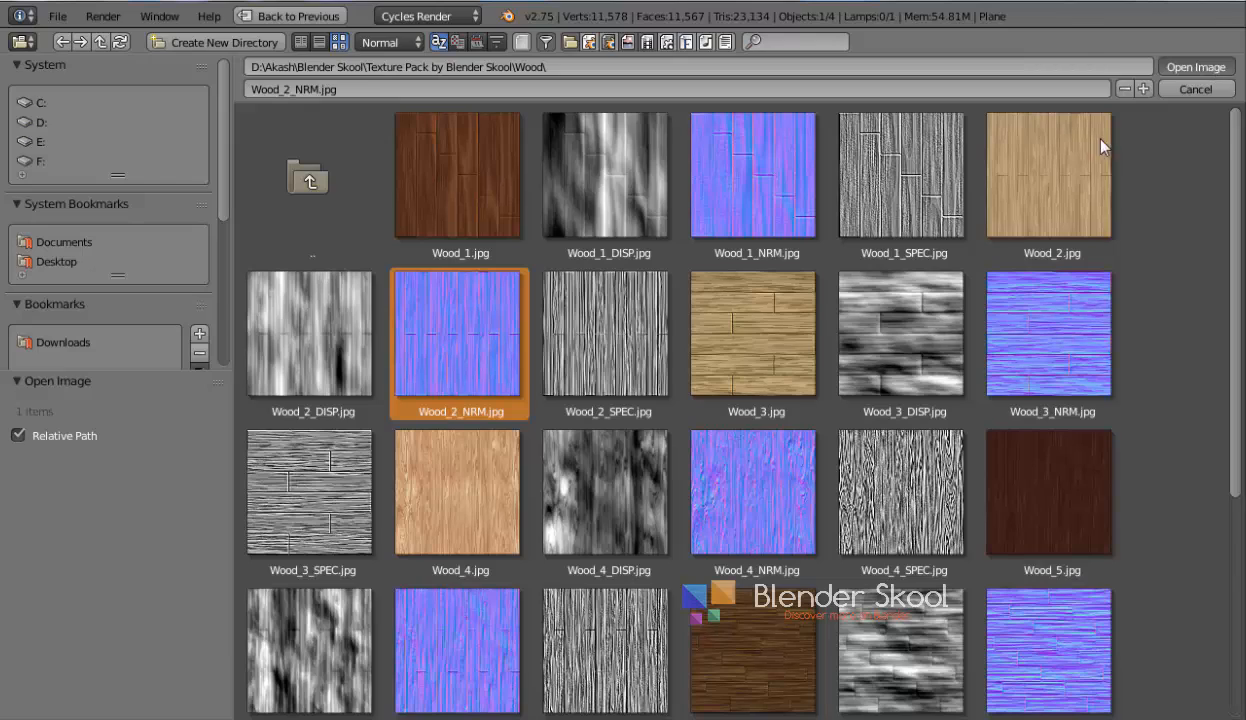
click(1192, 67)
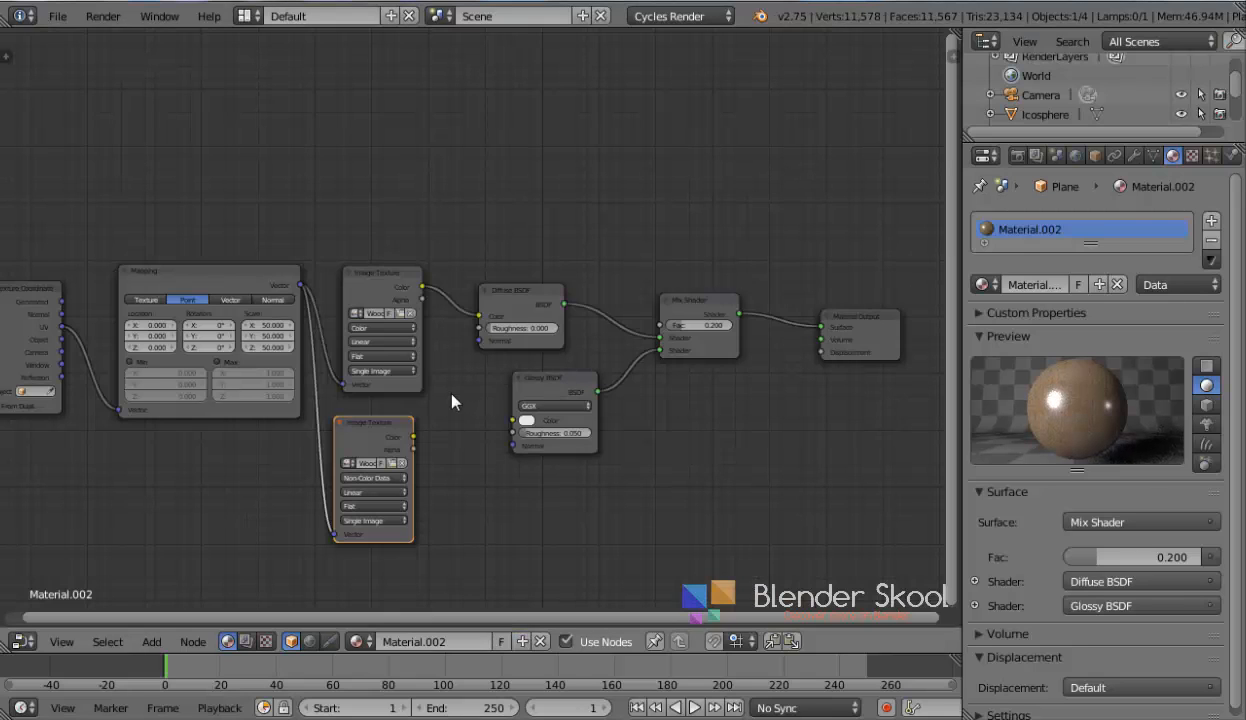
Add a Normal Map node next to the normal image texture
key(shift+a)
mouse_move(427, 456)
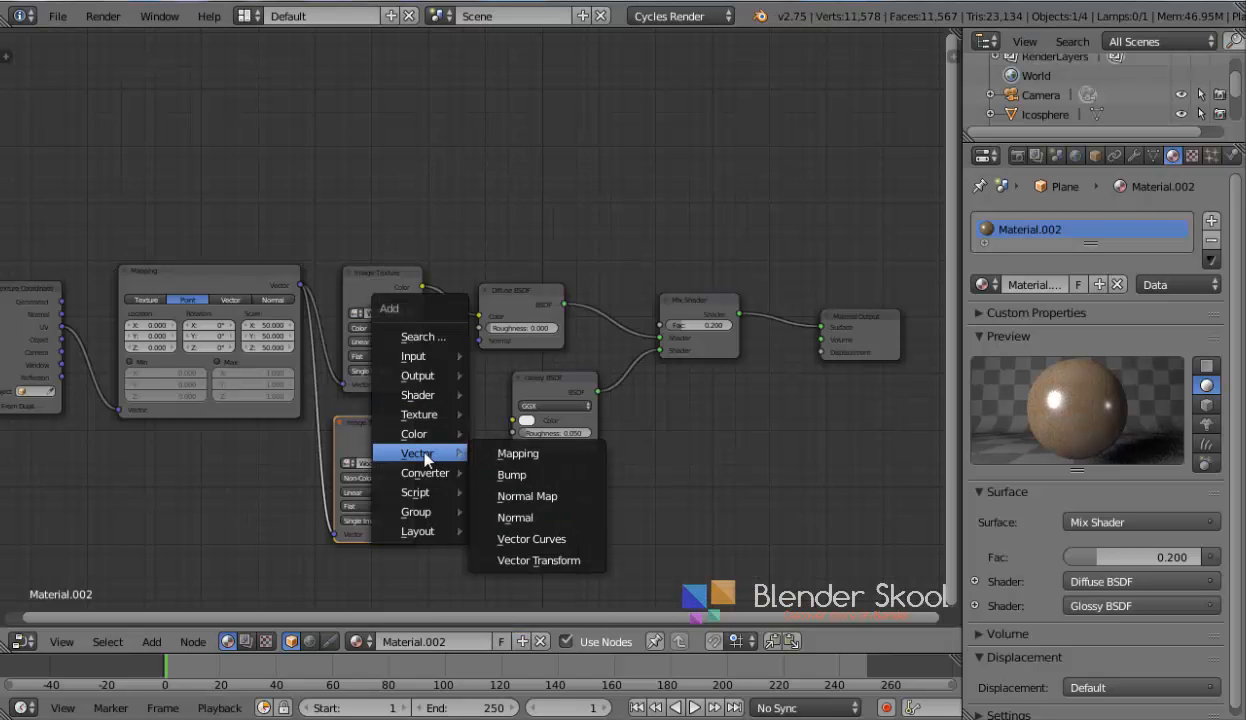
click(506, 493)
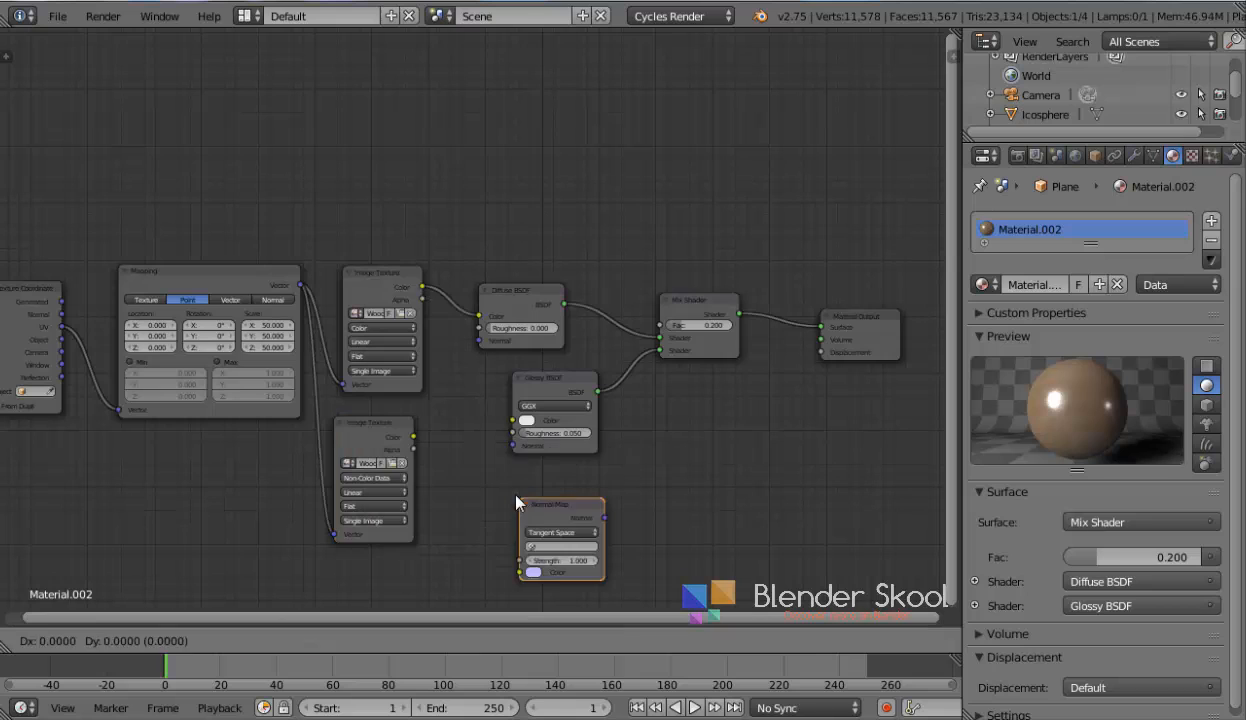
click(438, 460)
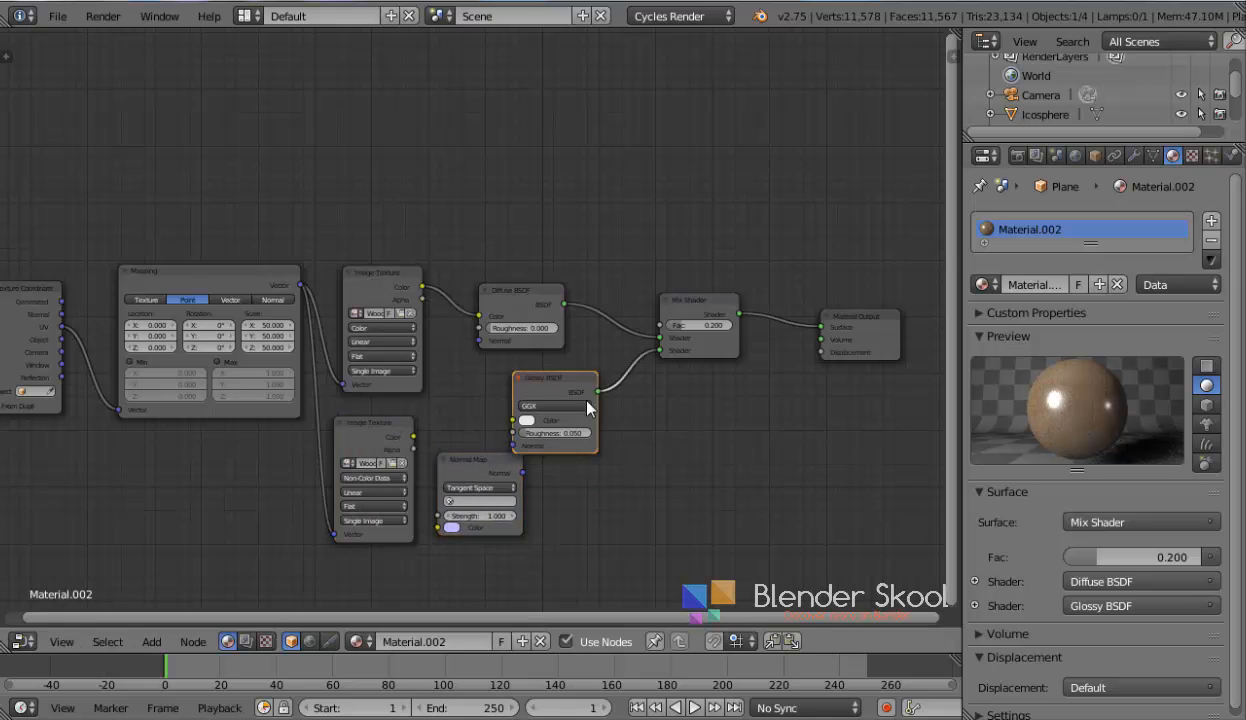
Move the Glossy BSDF aside and connect the normal image's Color output to the Normal Map's Color input
drag(584, 412, 712, 493)
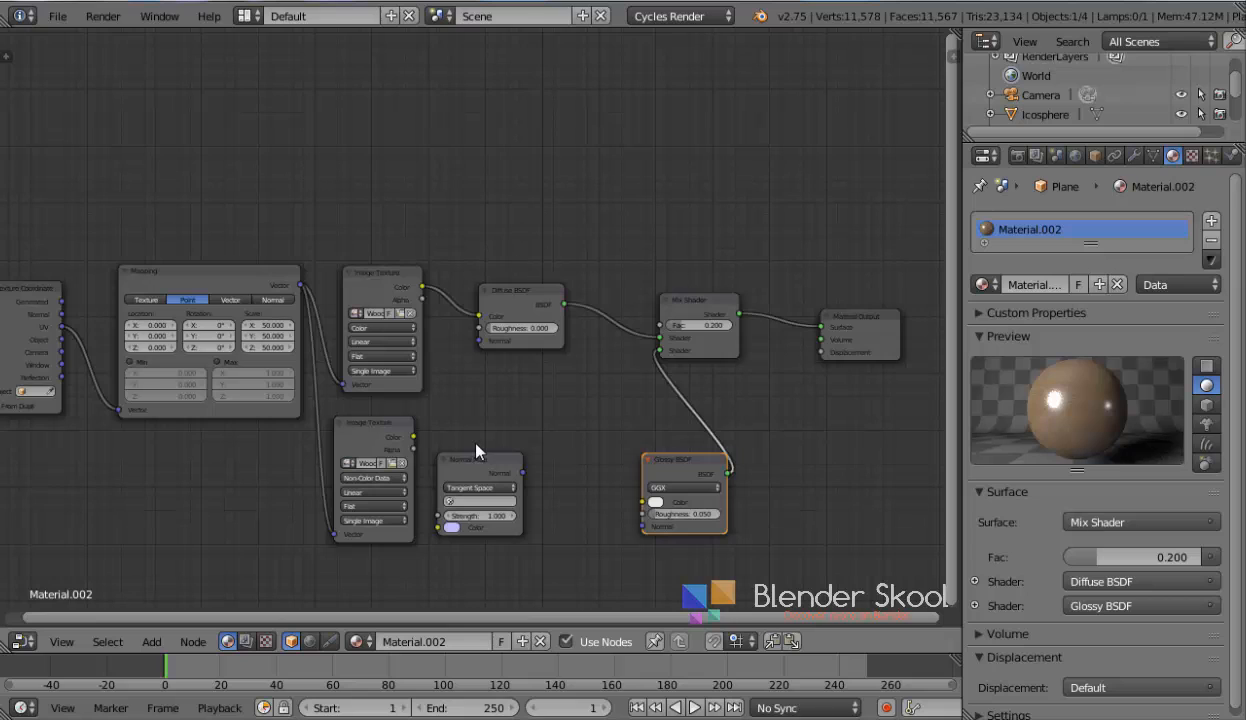
drag(414, 437, 437, 528)
drag(347, 446, 351, 447)
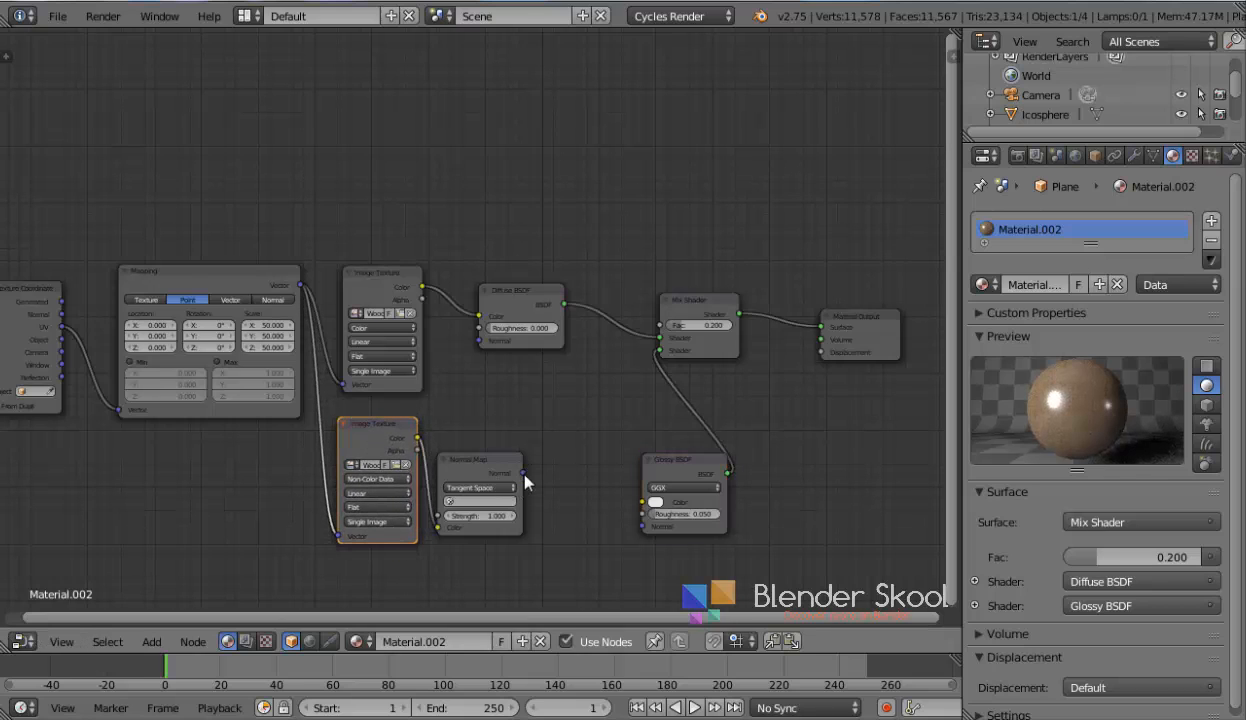
Connect the Normal Map's Normal output to the Normal inputs of both the Diffuse BSDF and the Glossy BSDF
drag(522, 472, 467, 356)
drag(475, 349, 482, 346)
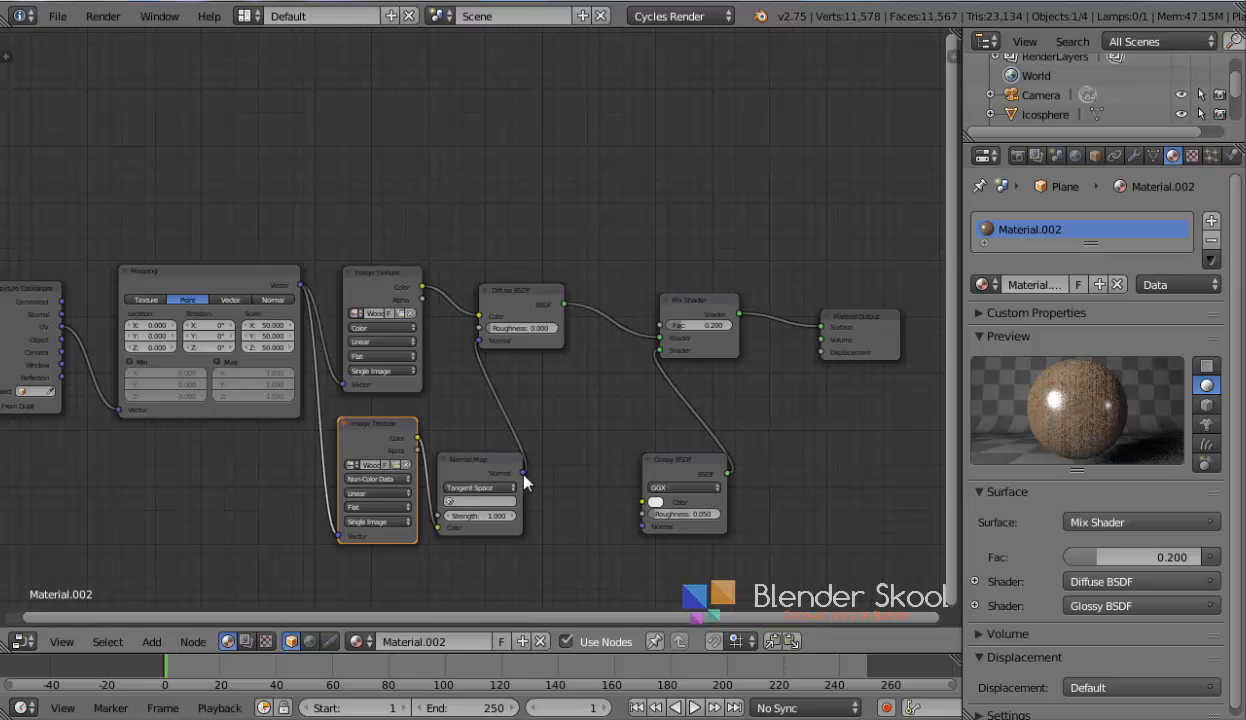
drag(520, 473, 638, 500)
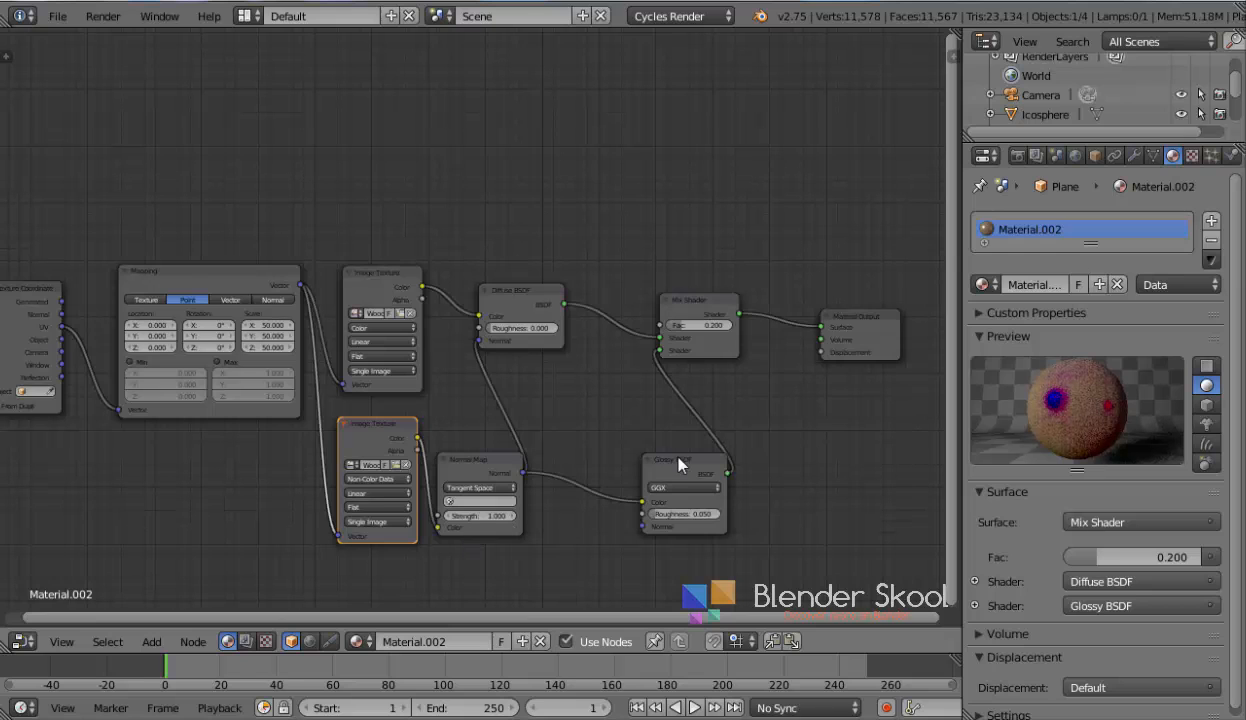
drag(679, 463, 645, 446)
drag(609, 486, 618, 511)
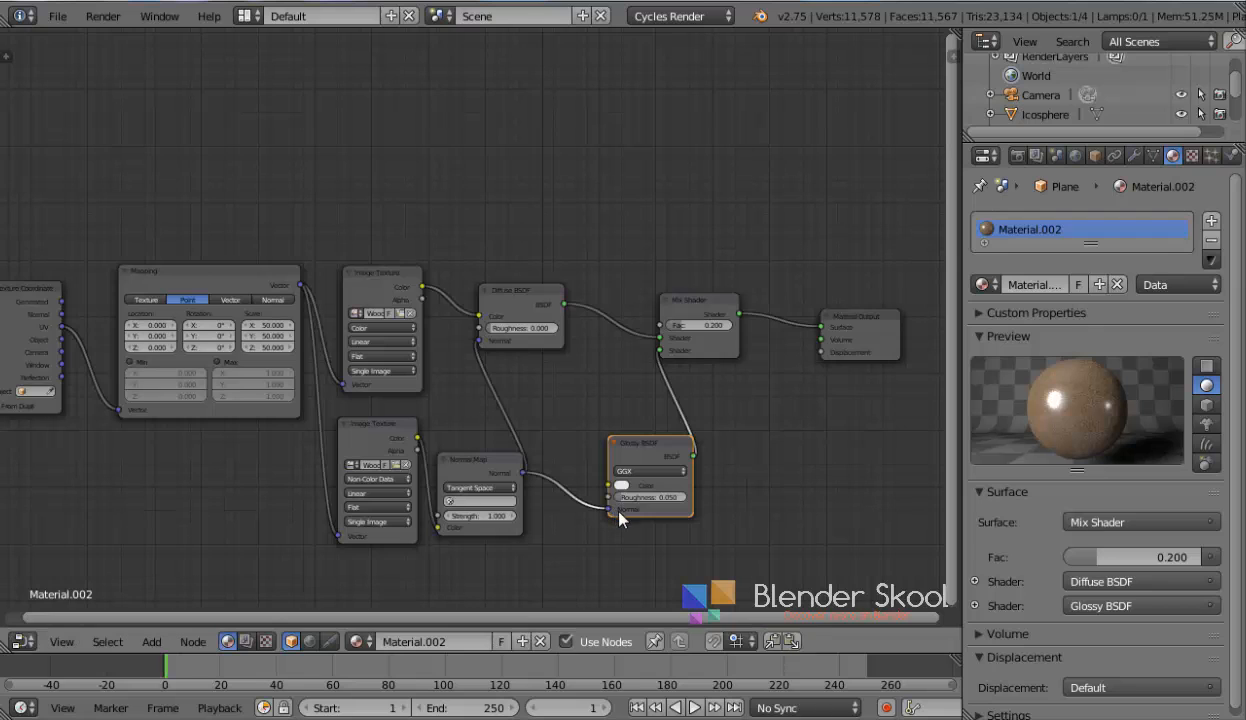
Switch the editor back to the 3D View and preview the scene in Rendered viewport shading
click(20, 641)
click(40, 624)
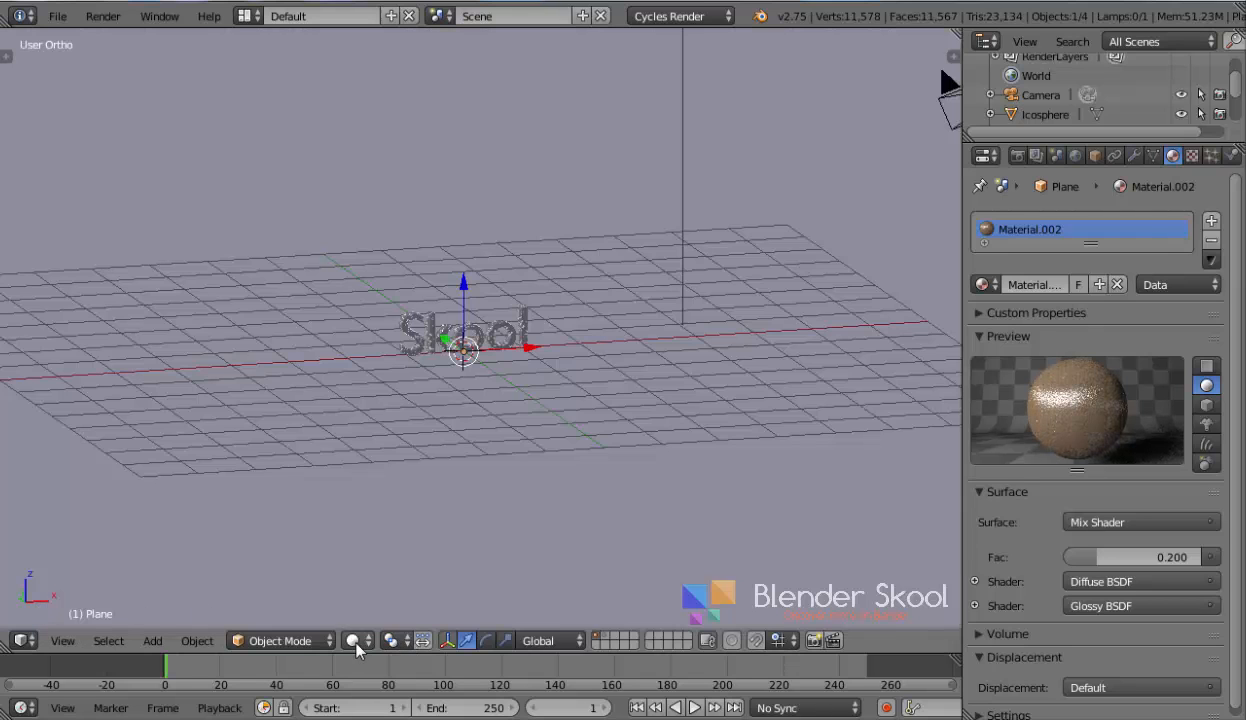
click(354, 641)
click(397, 507)
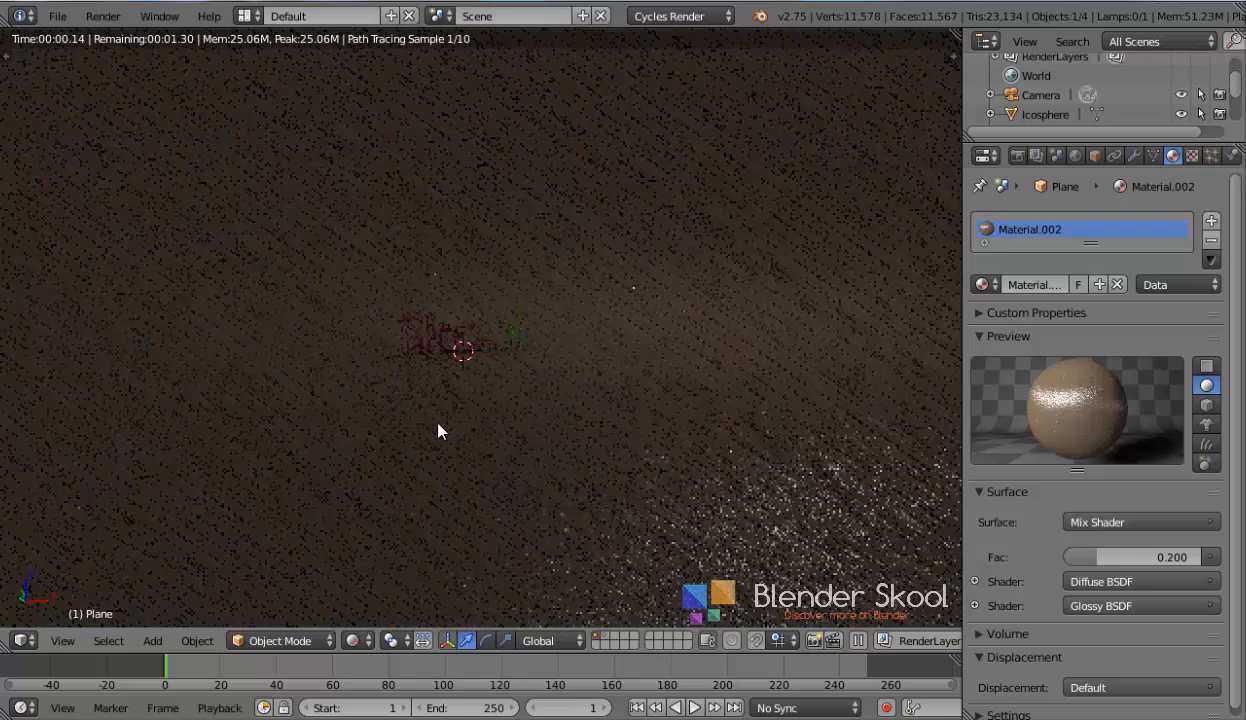
scroll(433, 427, up, 2)
scroll(443, 430, up, 1)
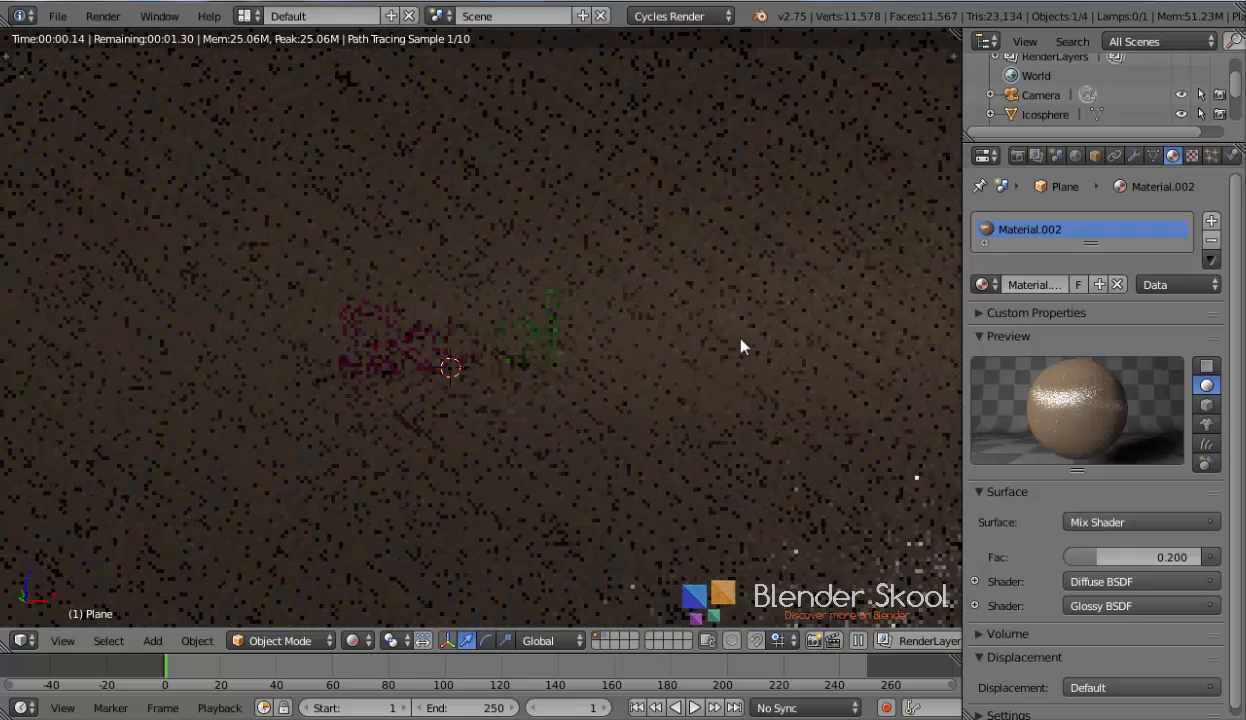
Set the World background colour to black, leaving Rendered shading
click(1077, 155)
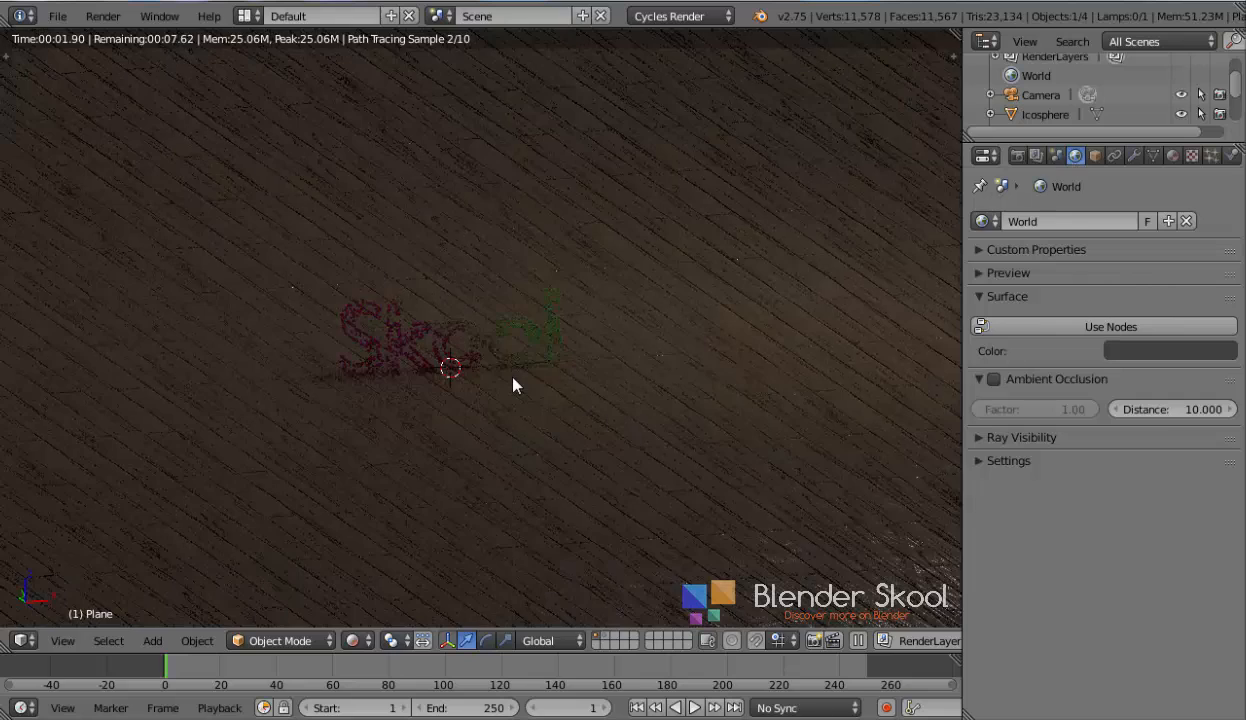
key(shift+z)
click(1130, 352)
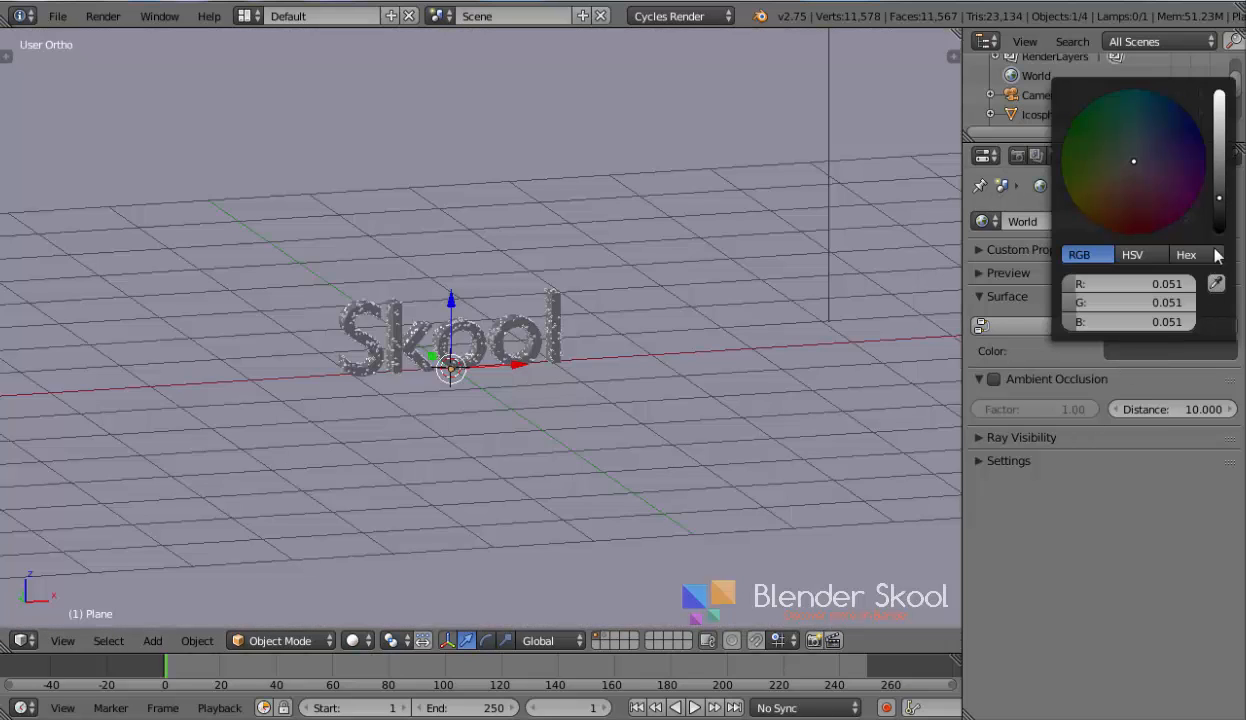
drag(1218, 224, 1207, 248)
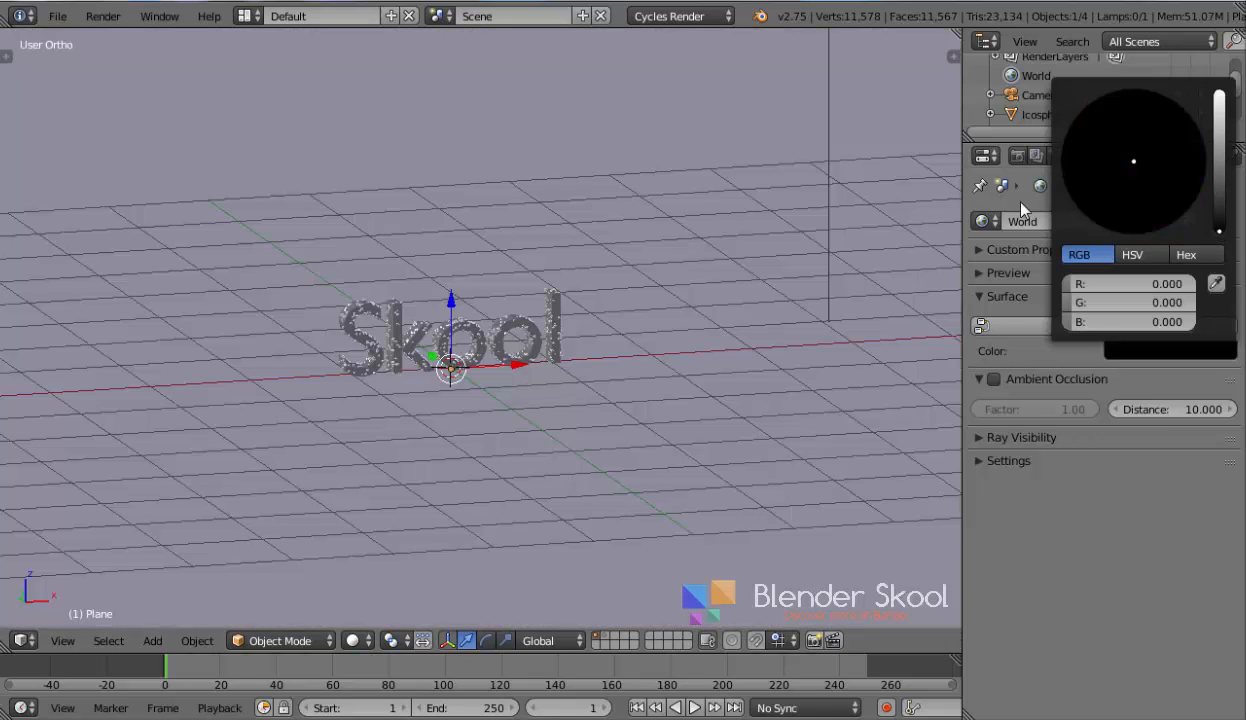
Delete the lamp from the scene
scroll(615, 254, down, 7)
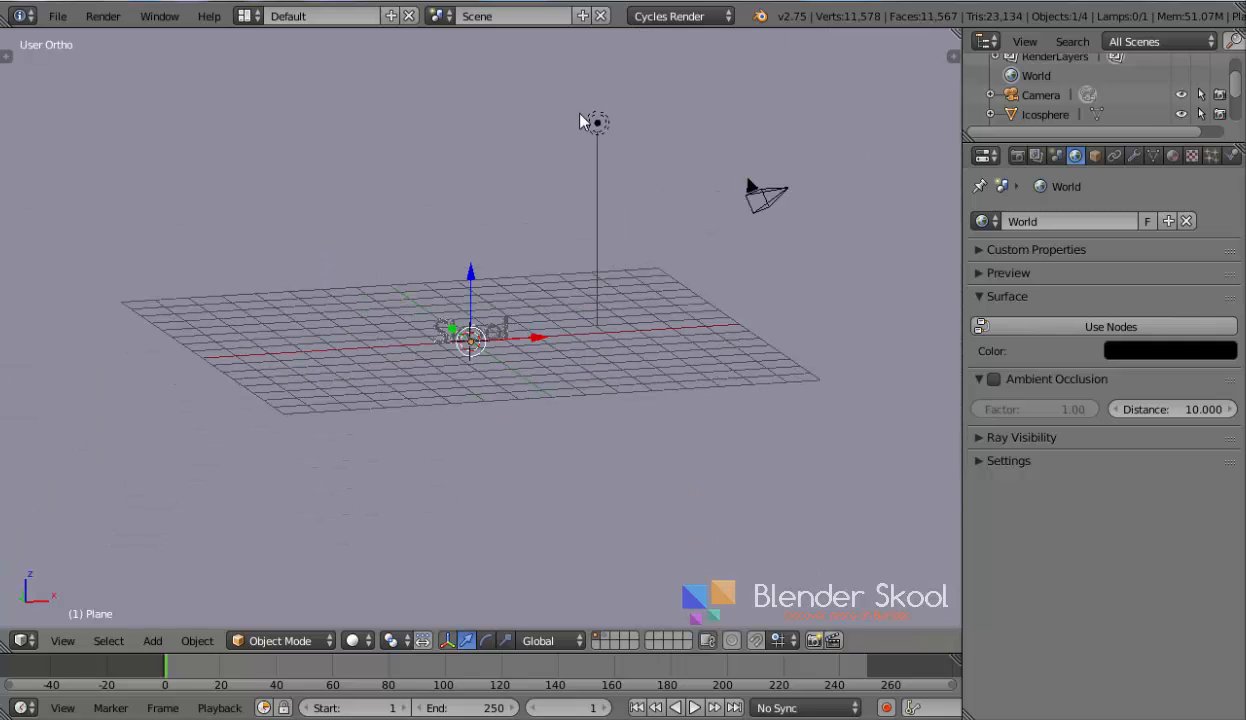
right_click(598, 125)
key(x)
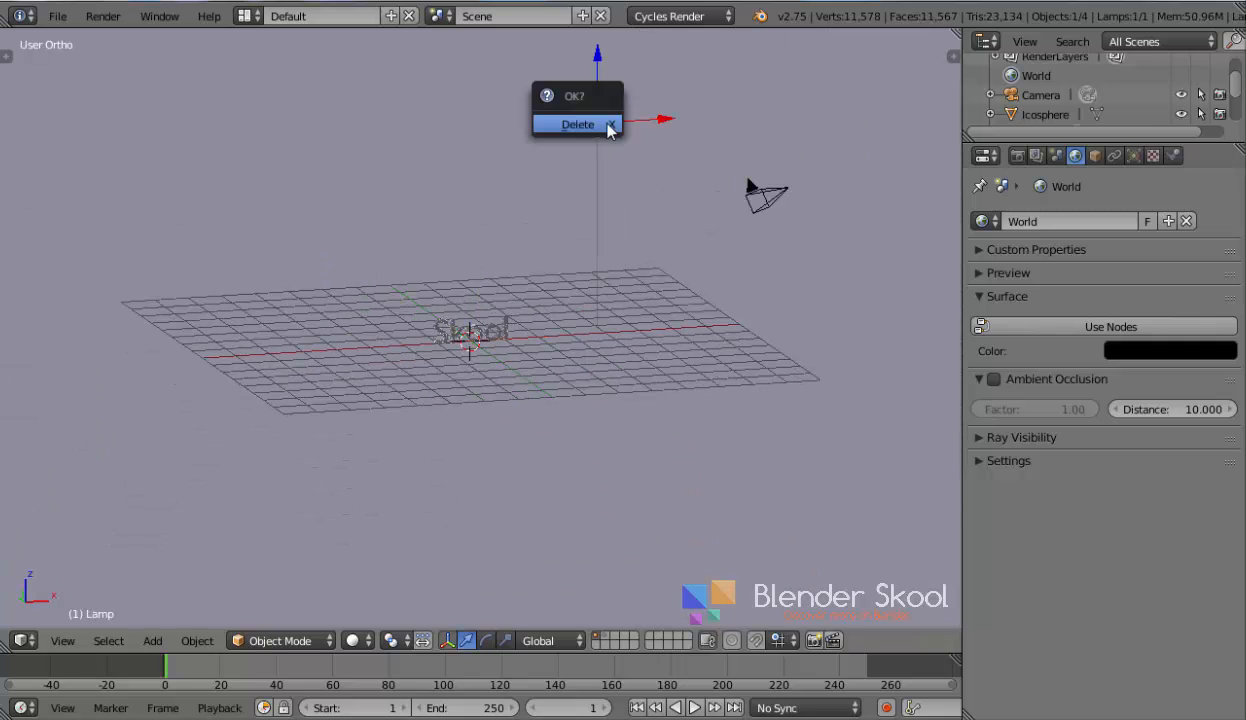
click(578, 124)
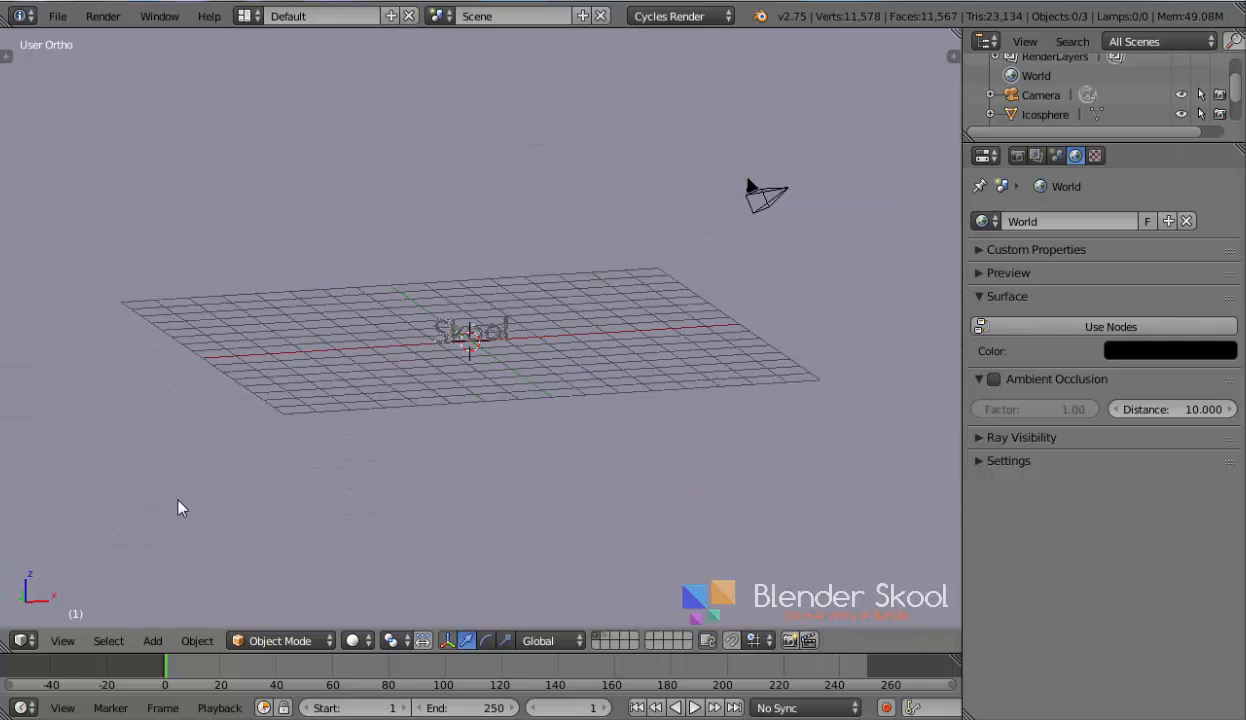
Switch to Right view and add a mesh circle
click(63, 641)
click(106, 472)
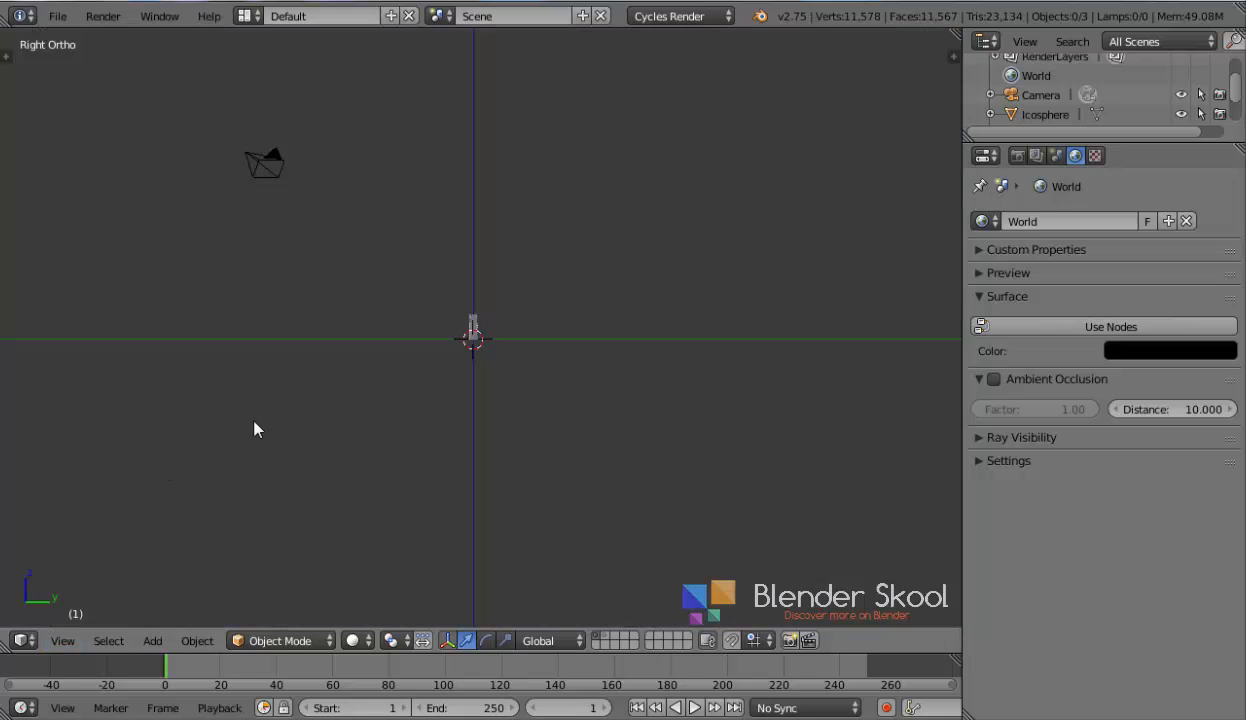
scroll(430, 384, up, 1)
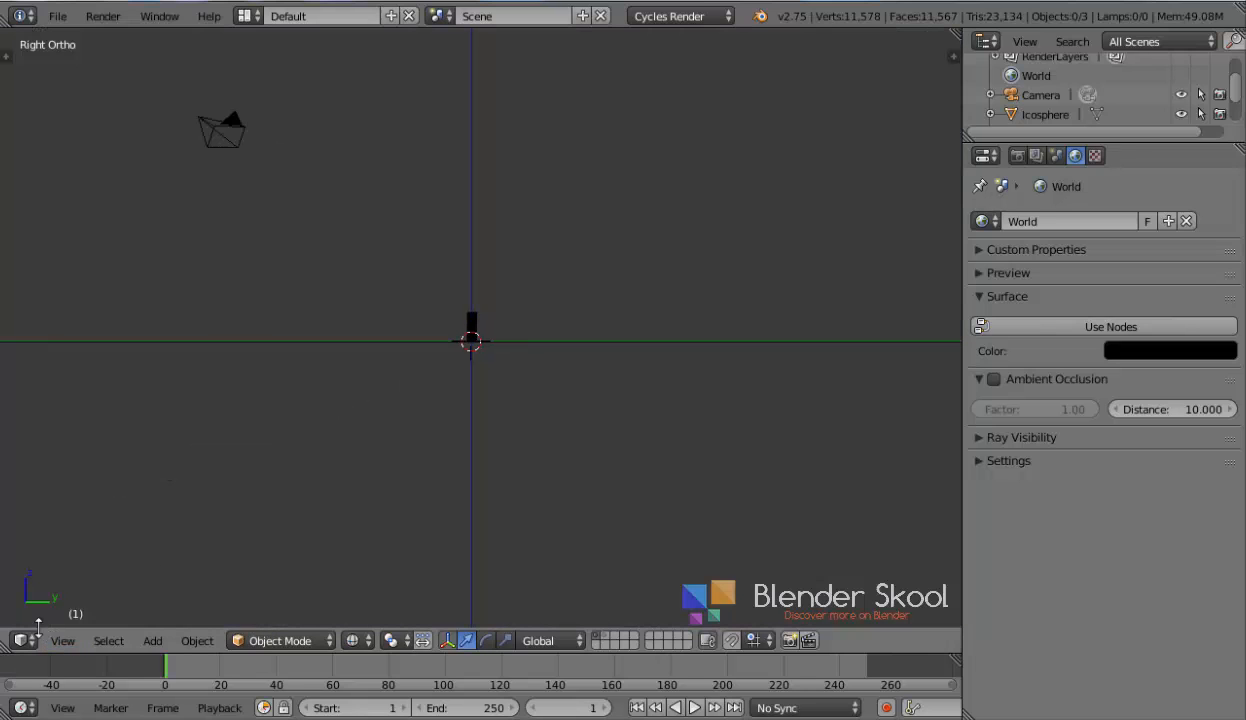
key(shift+a)
mouse_move(231, 218)
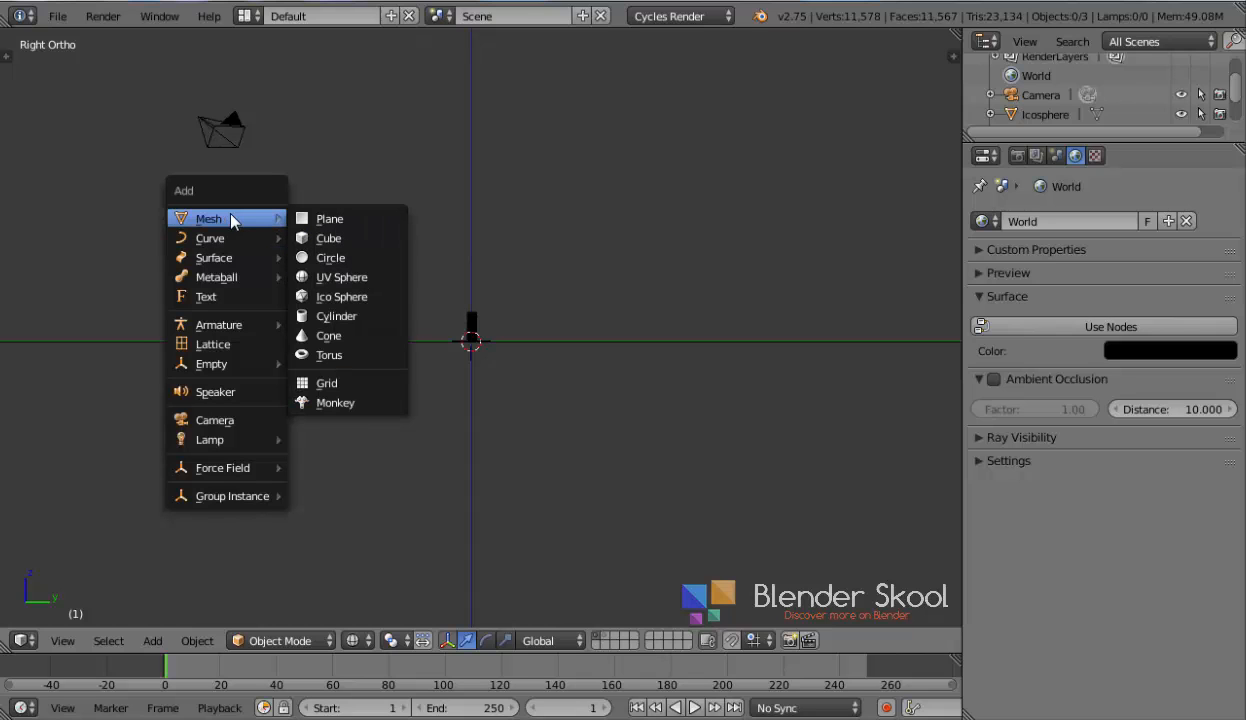
click(375, 257)
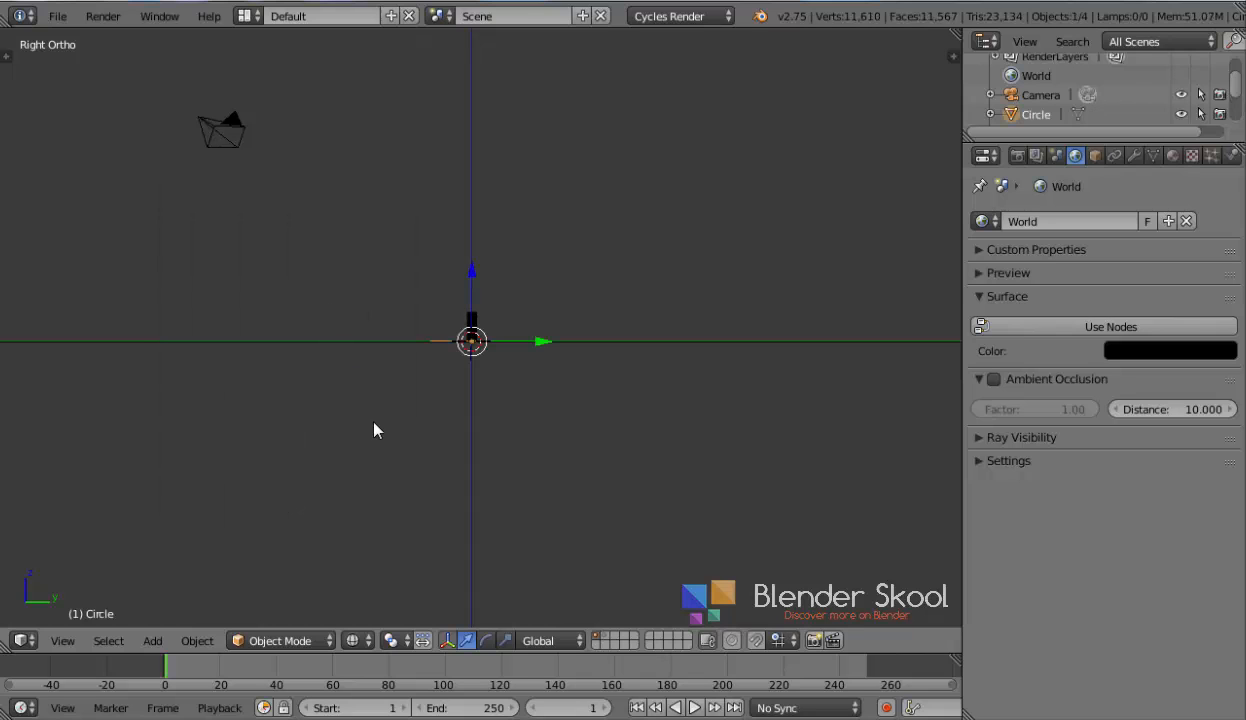
Set the new circle's fill type to Ngon in the operator settings
key(t)
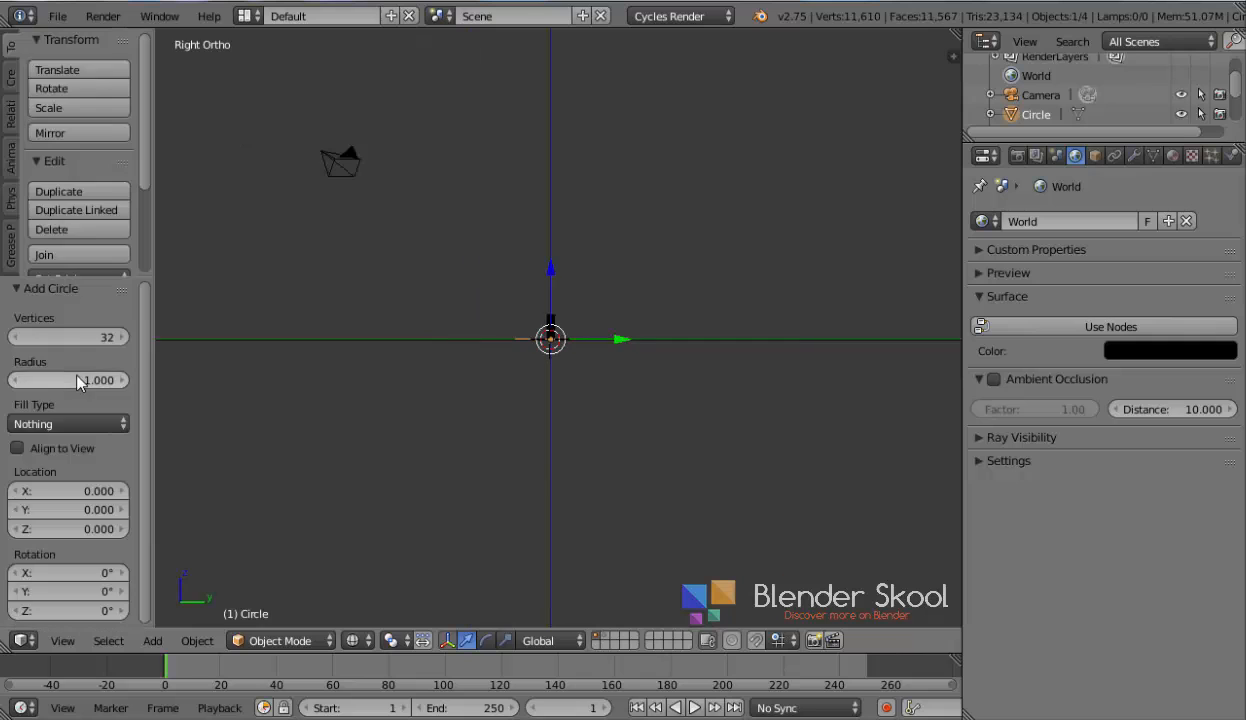
click(58, 423)
click(51, 374)
key(t)
Scale the circle up
scroll(360, 392, up, 5)
scroll(375, 426, down, 4)
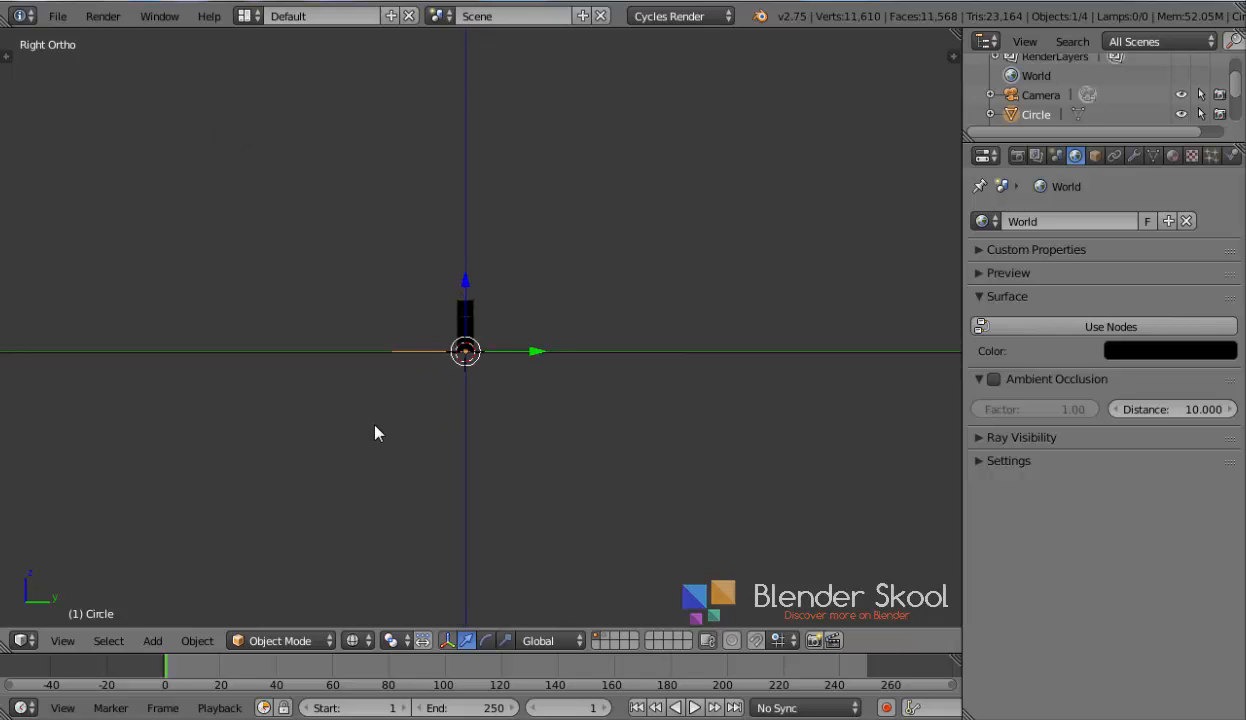
shift+middle_drag(380, 384, 405, 454)
scroll(410, 435, down, 2)
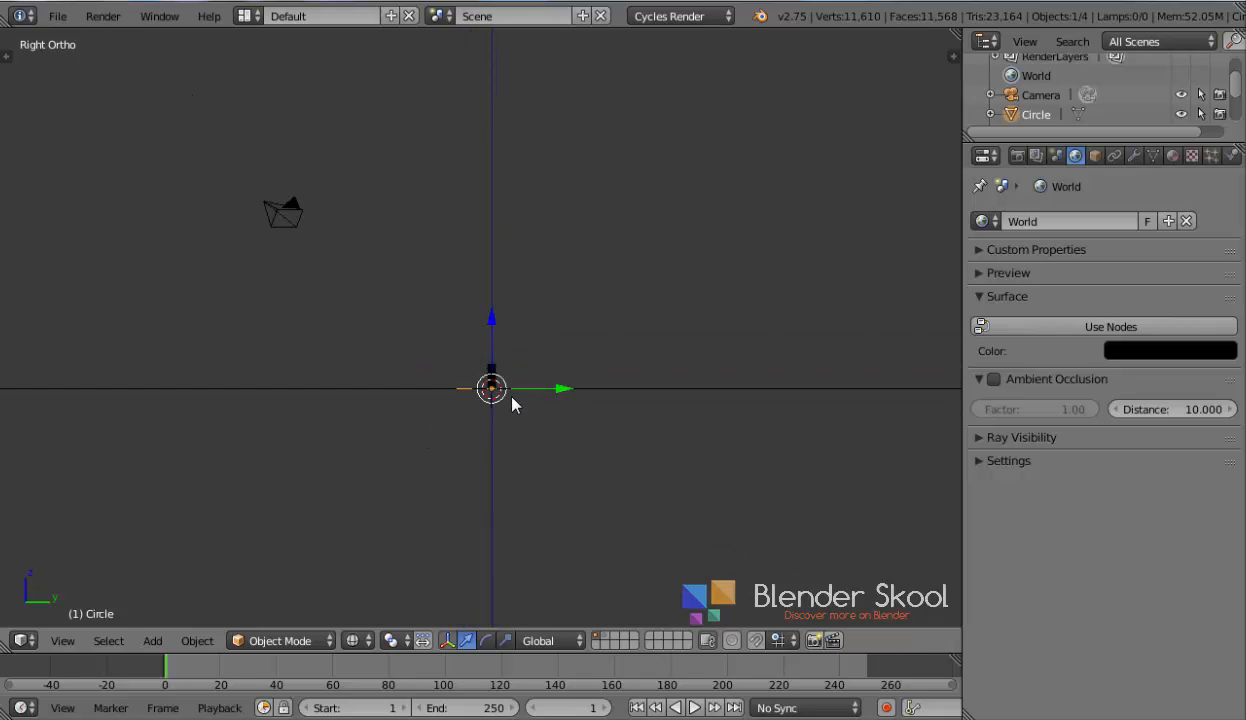
key(s)
click(565, 471)
Move the circle up near the camera and rotate it to tilt towards the text
key(g)
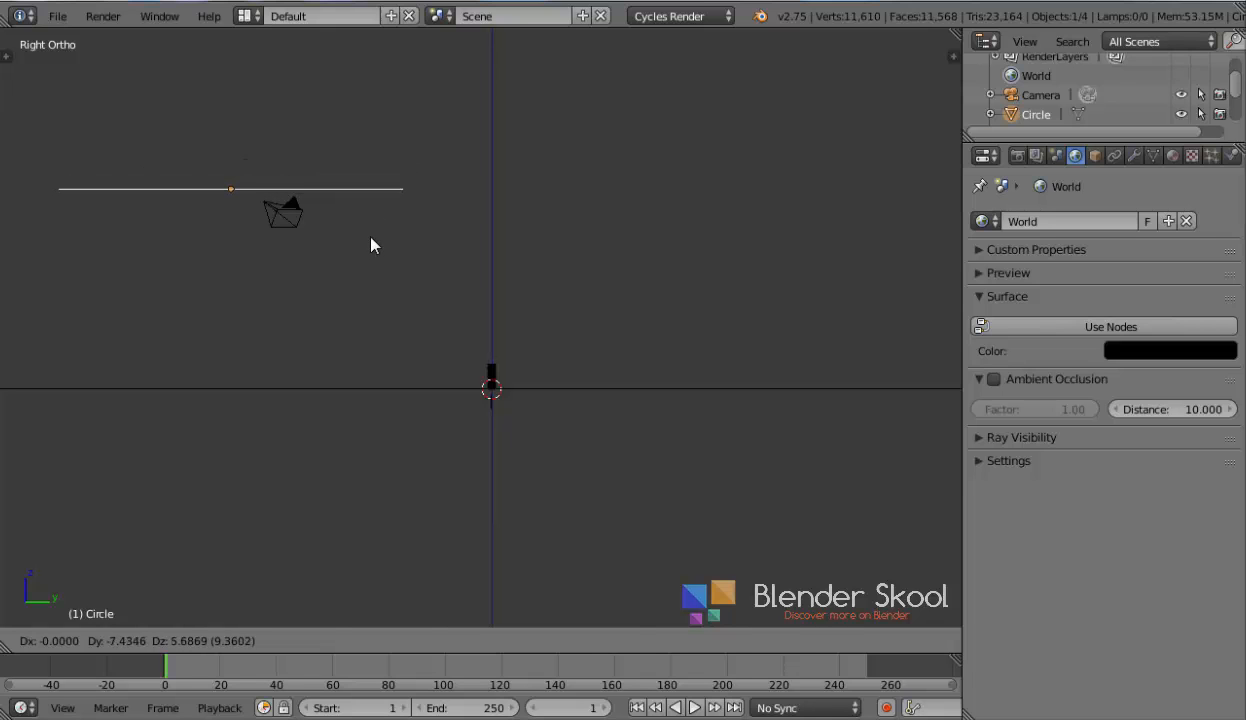
click(370, 245)
key(r)
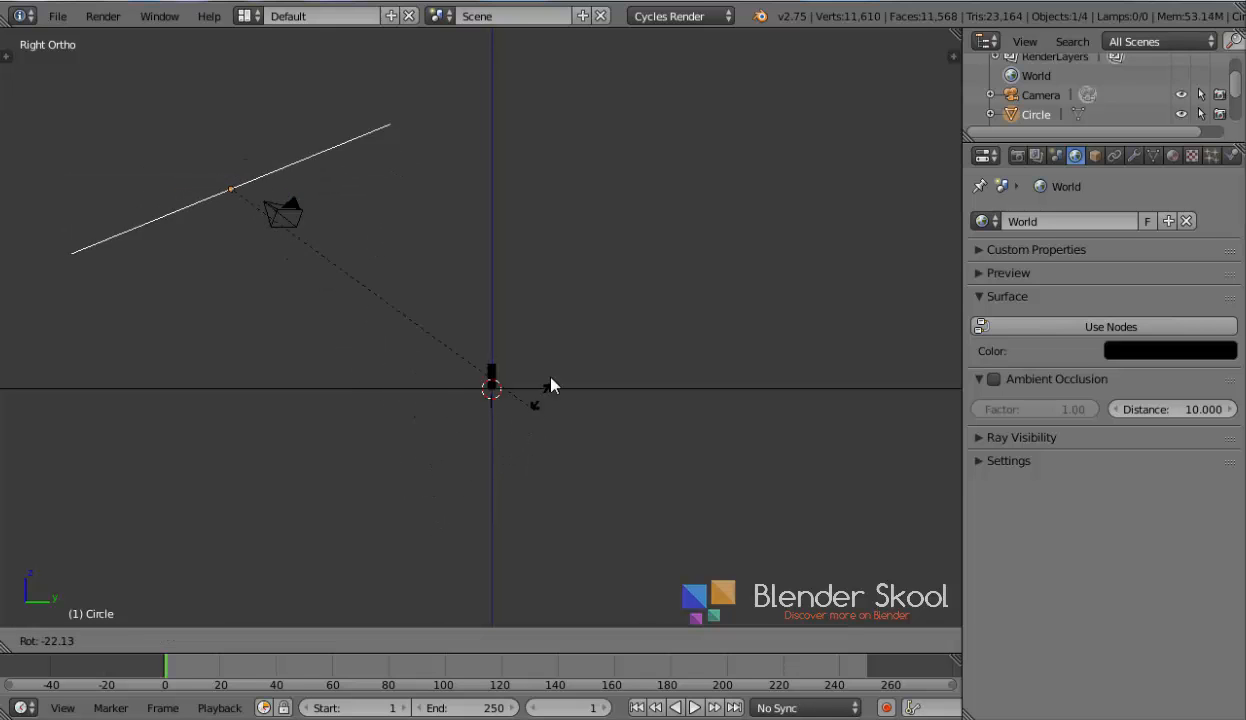
click(585, 271)
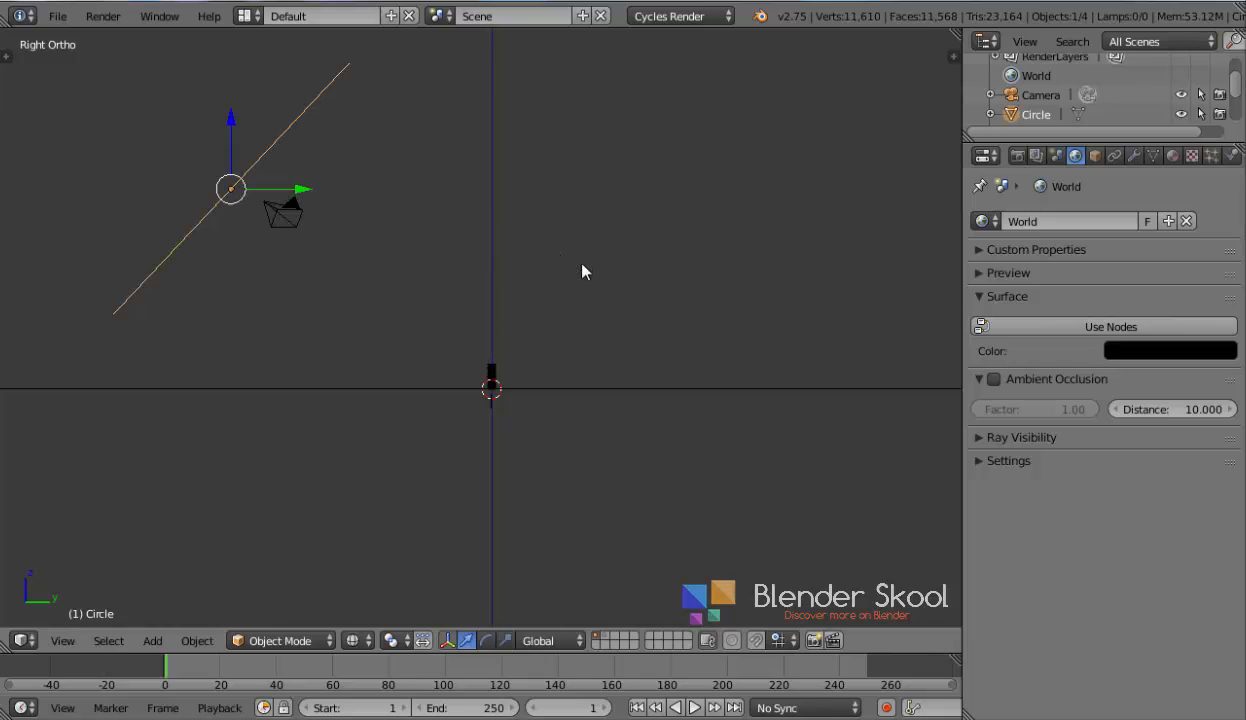
Adjust the circle's position and scale it larger
key(g)
click(340, 320)
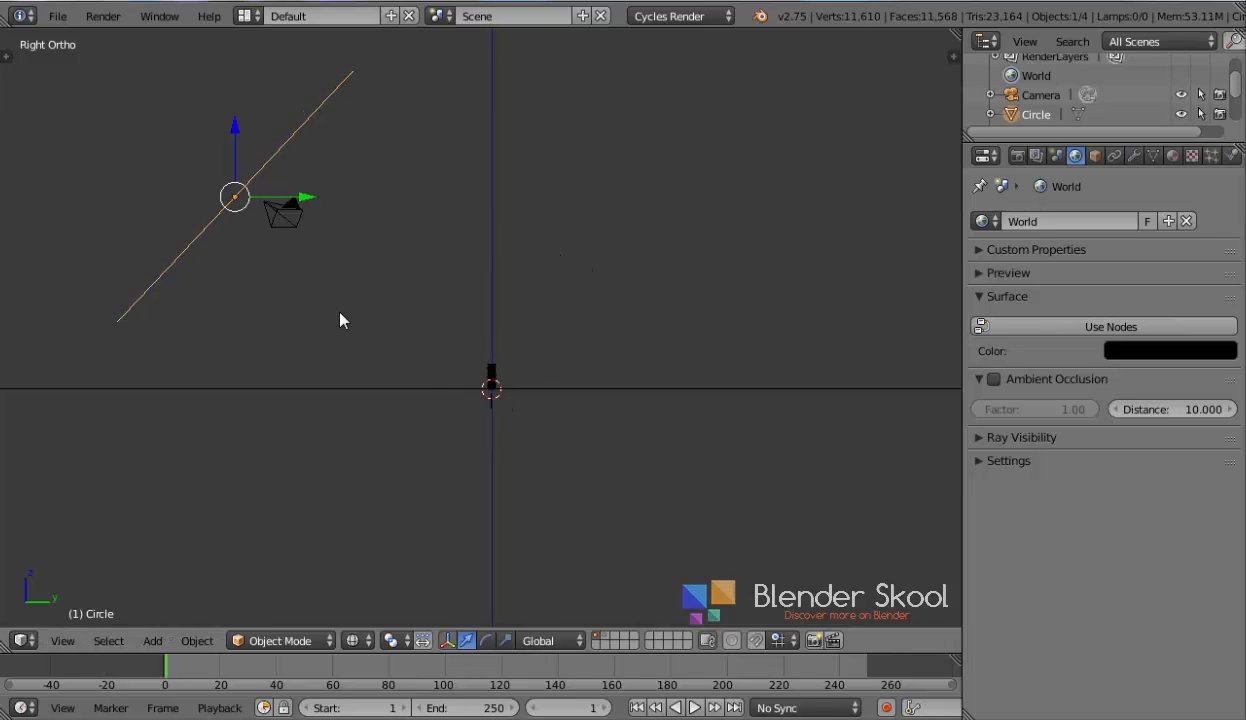
key(s)
click(604, 408)
Give the circle a new material with an Emission surface at strength 2
click(1172, 156)
click(1067, 282)
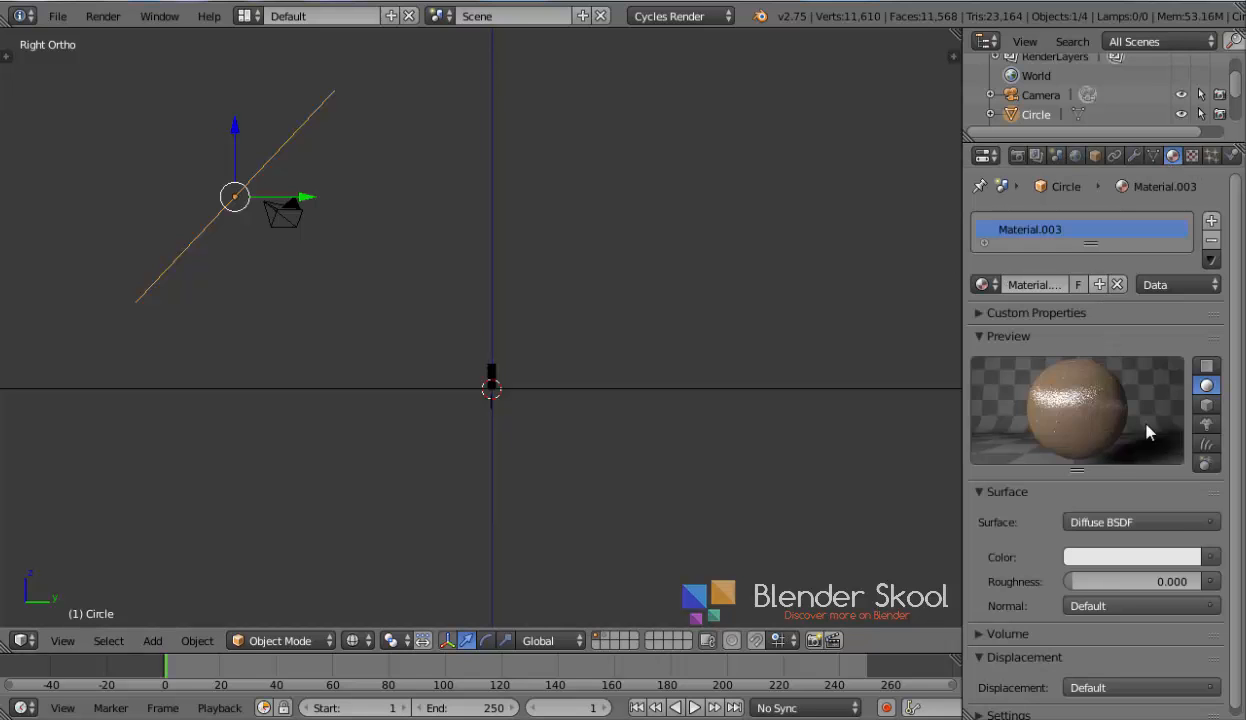
click(1174, 520)
click(990, 499)
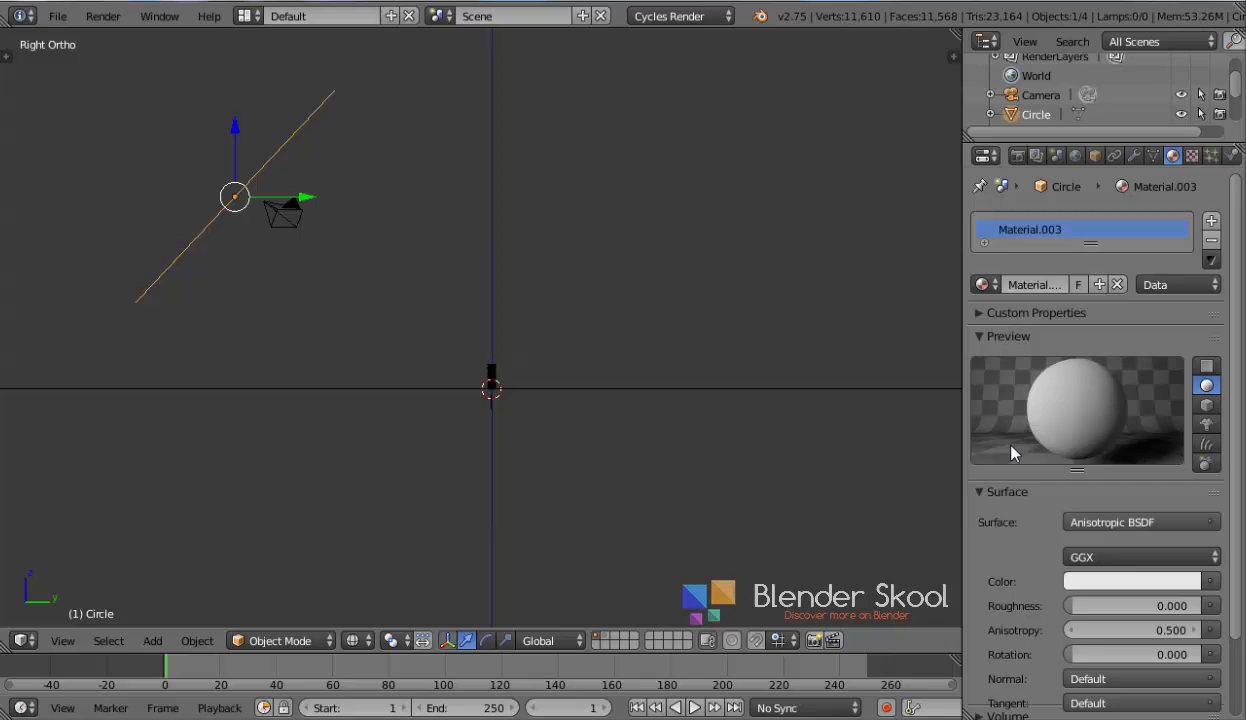
click(1101, 524)
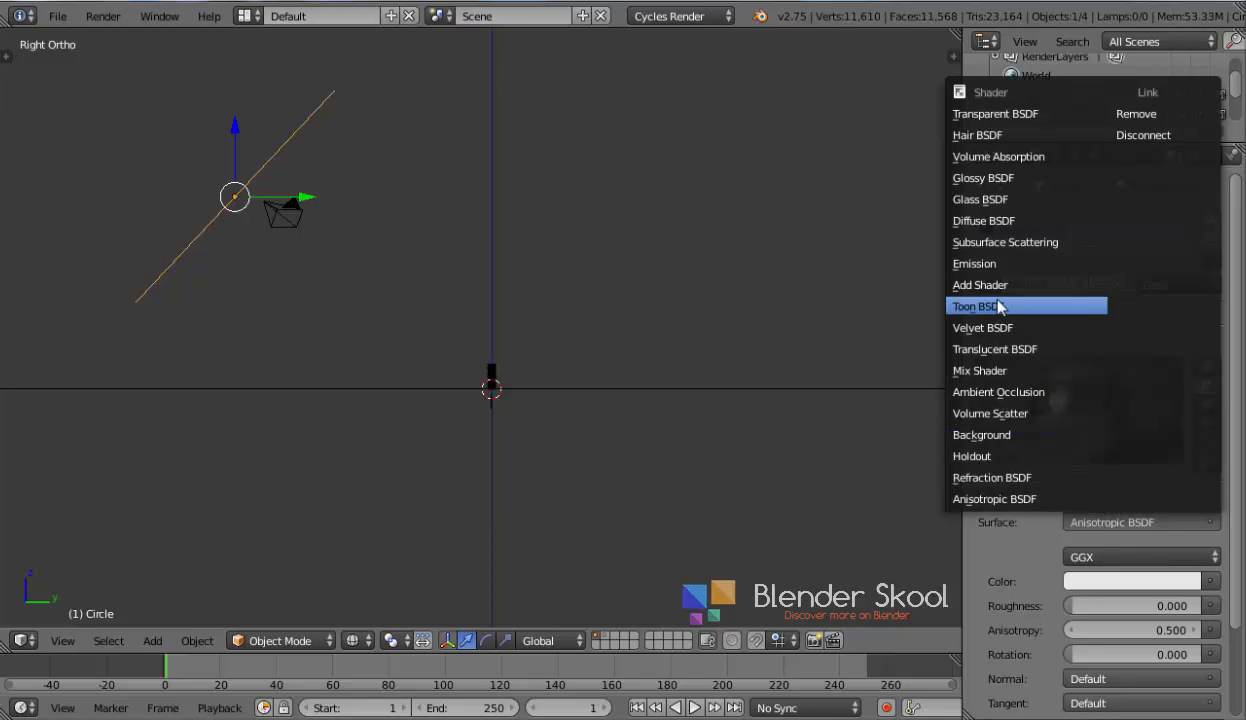
click(975, 264)
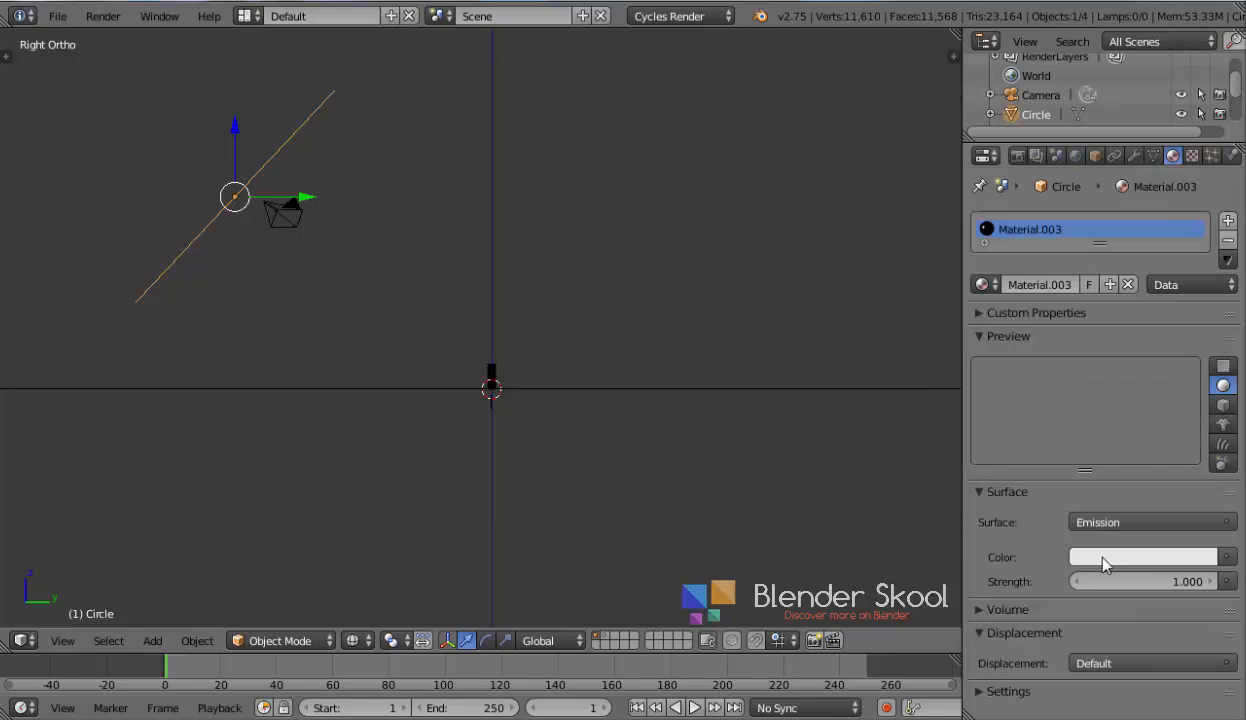
click(1147, 580)
text(2)
key(Return)
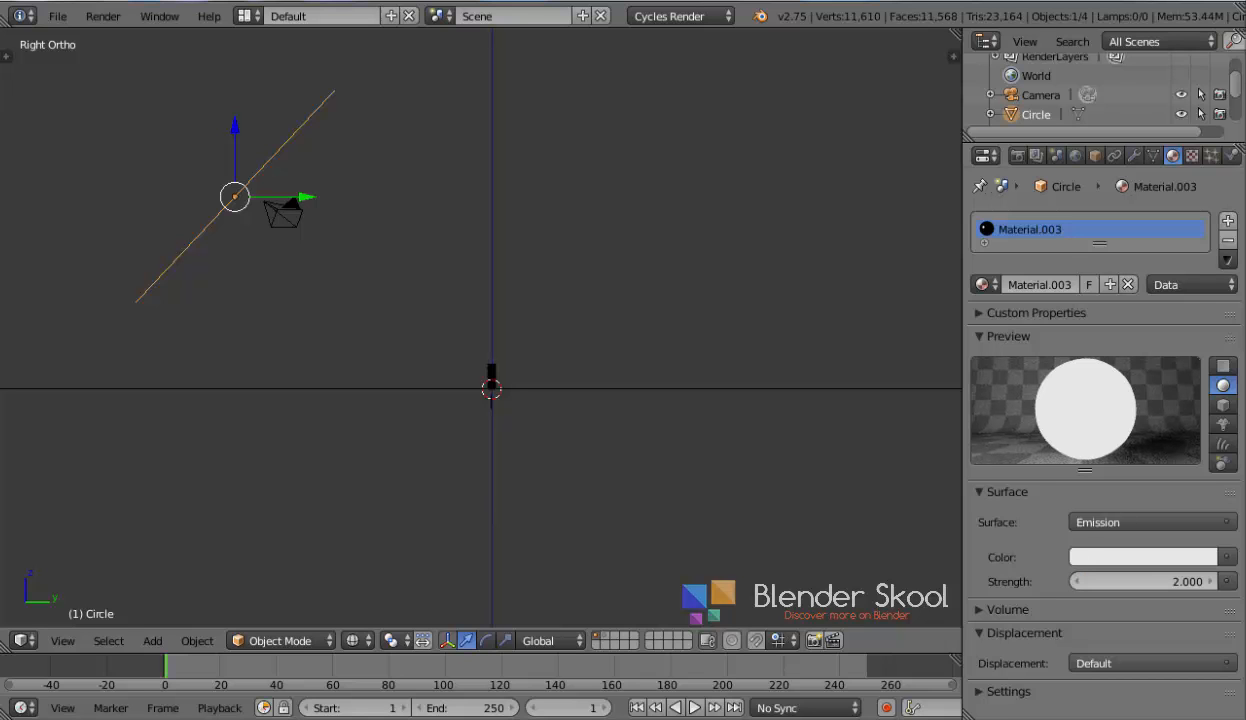
Turn off the circle's Camera ray visibility in its object properties
middle_drag(386, 385, 387, 628)
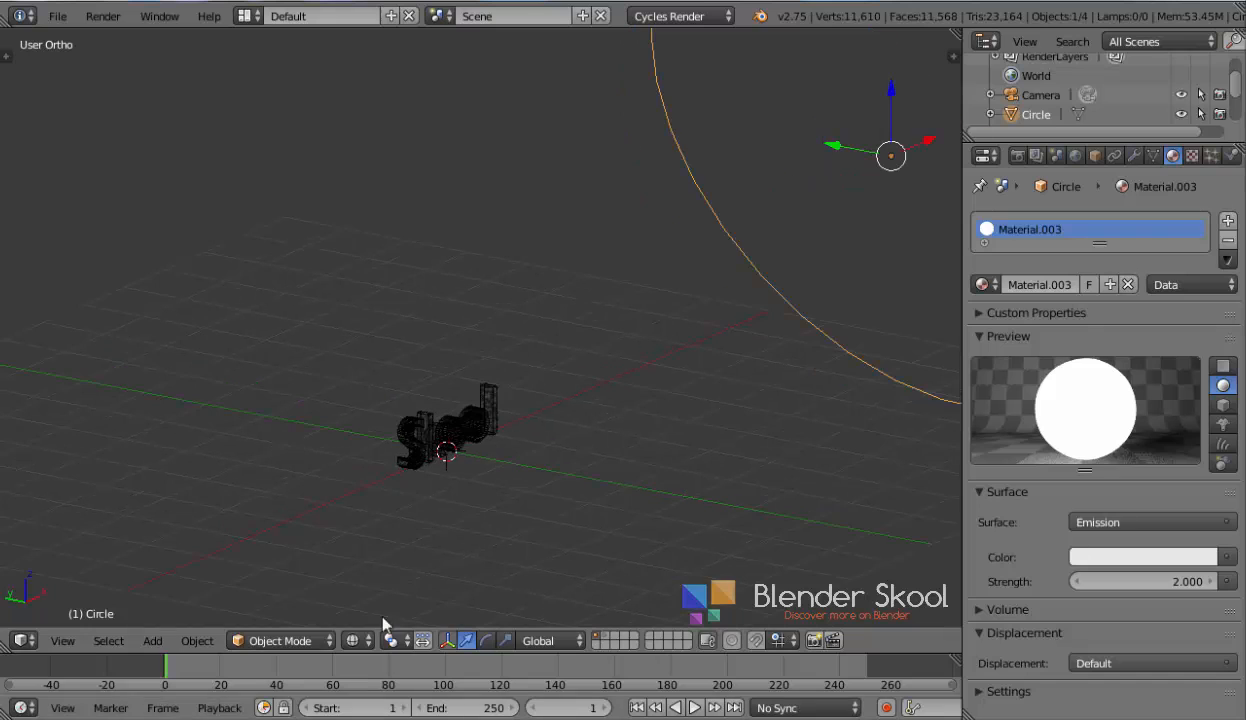
click(1094, 156)
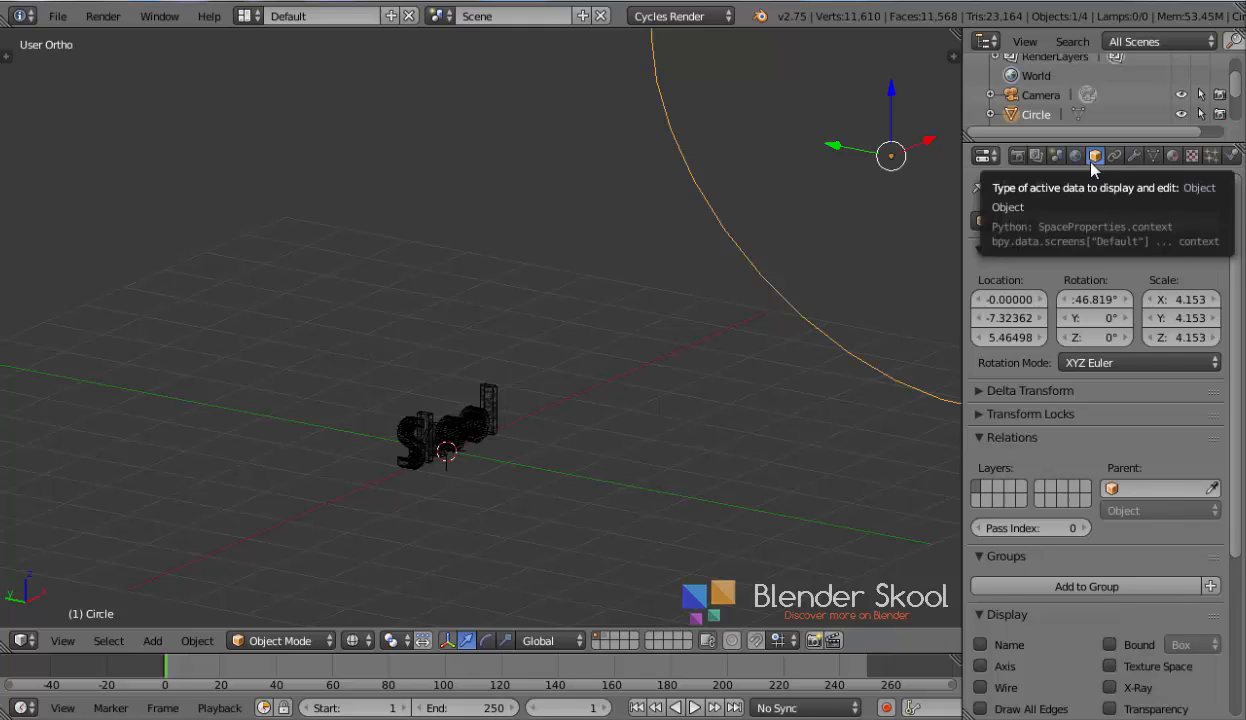
scroll(1055, 342, down, 6)
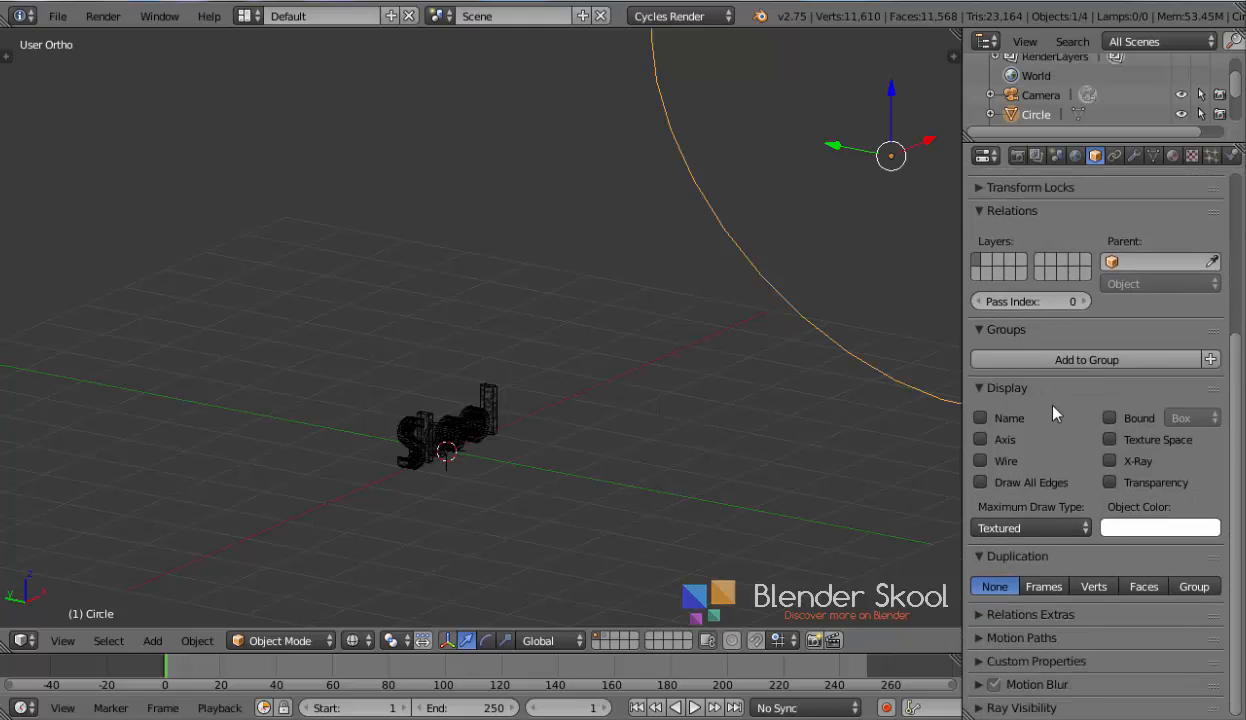
click(990, 708)
scroll(998, 669, down, 2)
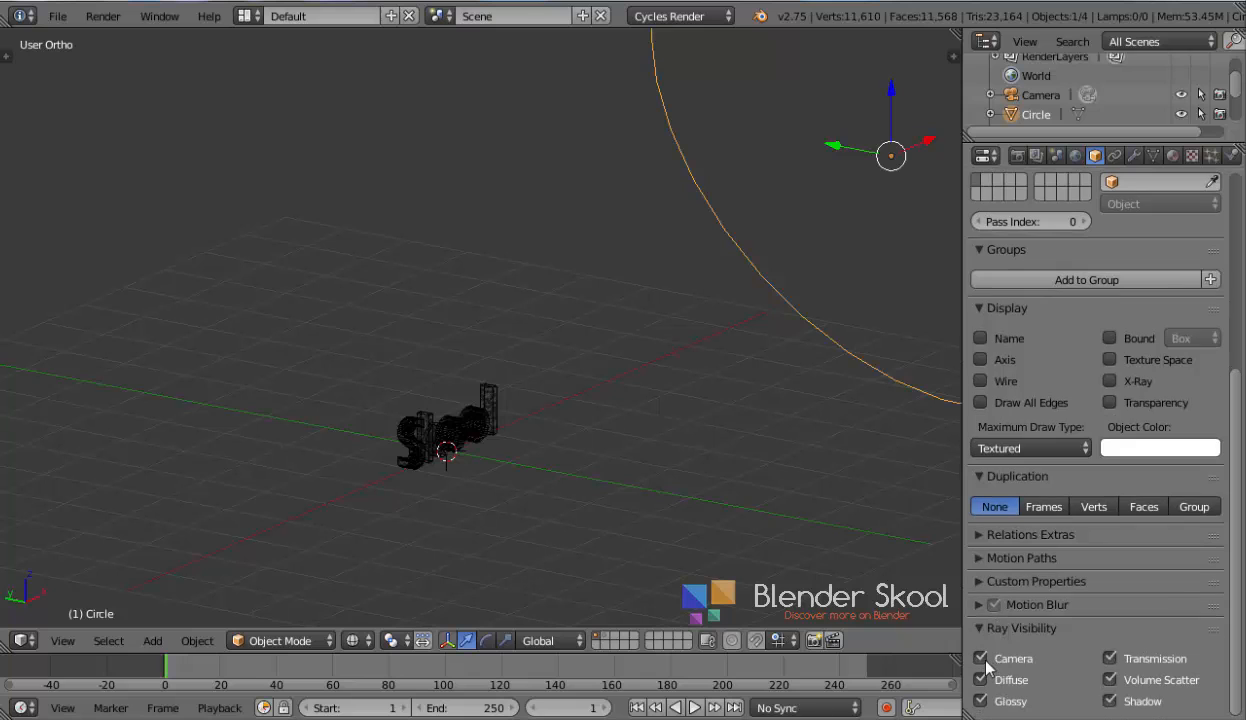
click(992, 627)
scroll(1000, 615, up, 8)
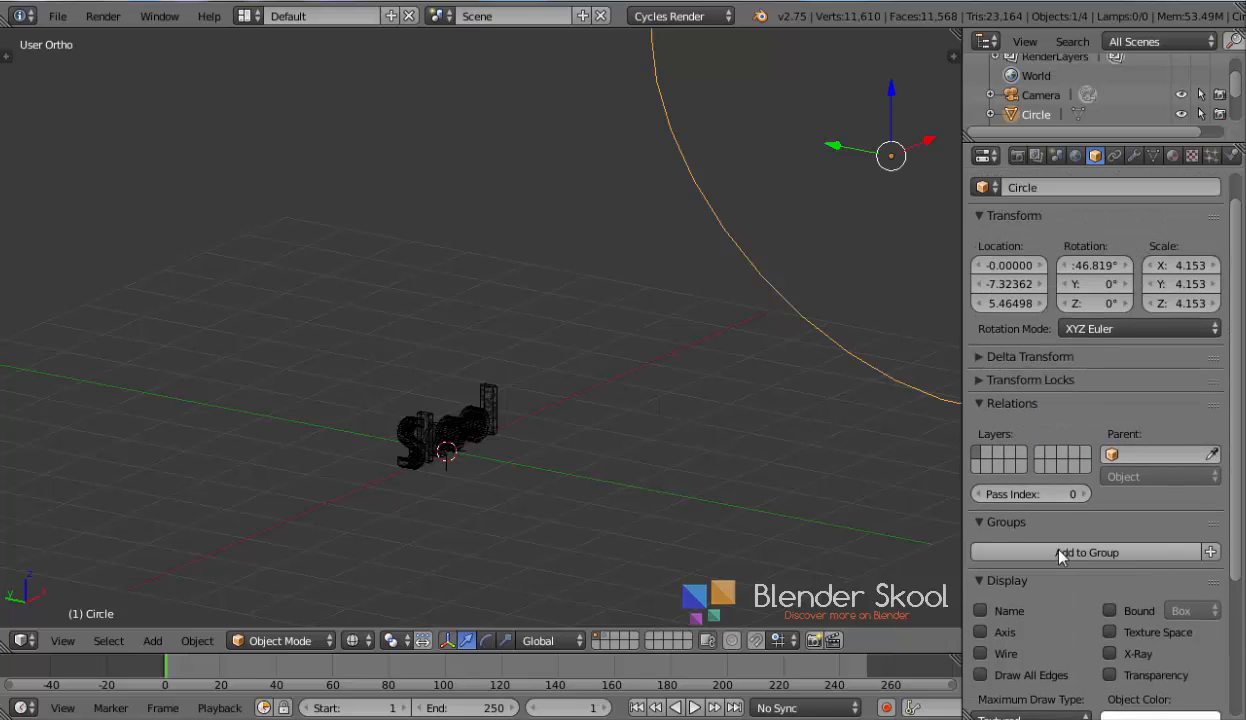
Preview the scene in Rendered viewport shading, zooming in on the text
click(395, 641)
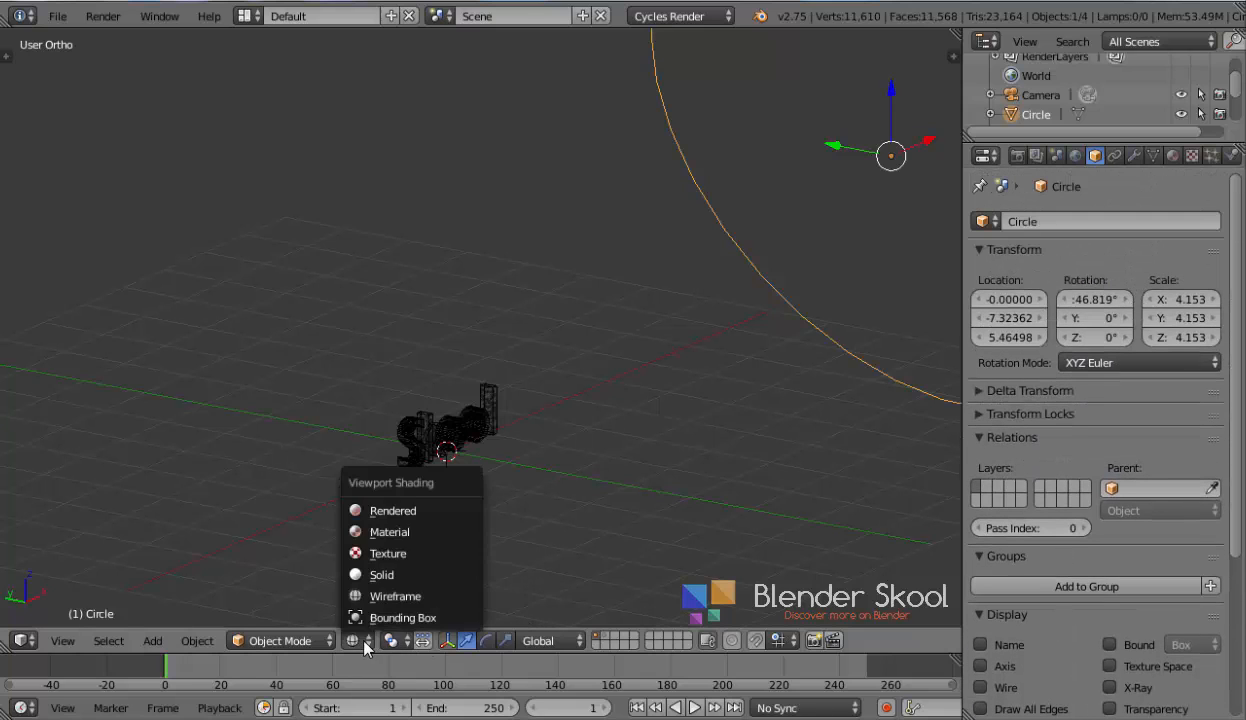
click(404, 510)
scroll(508, 518, up, 5)
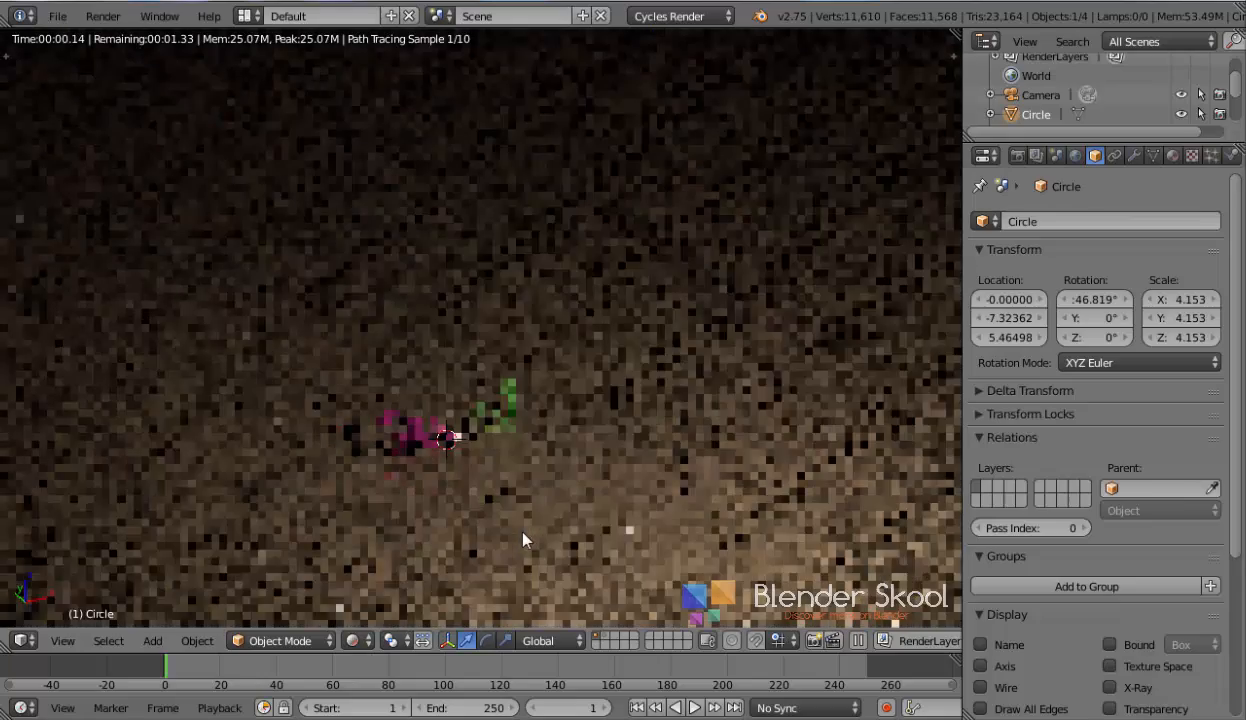
scroll(549, 430, up, 4)
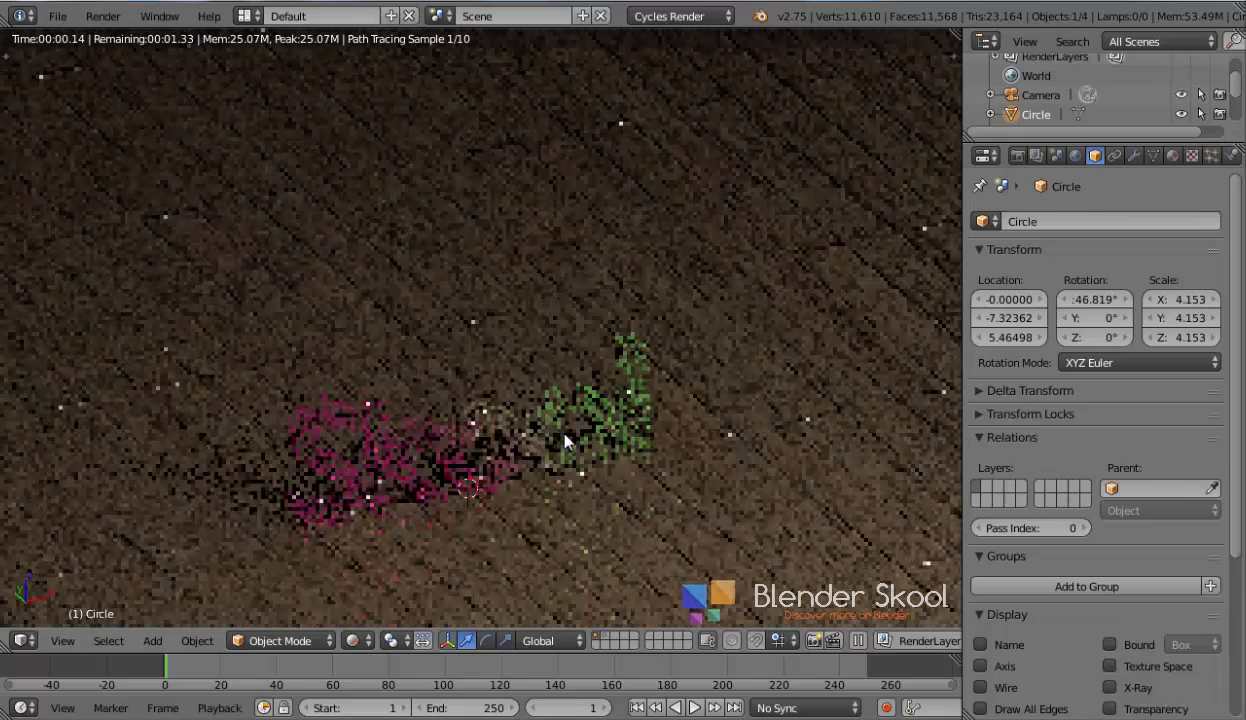
scroll(546, 433, down, 8)
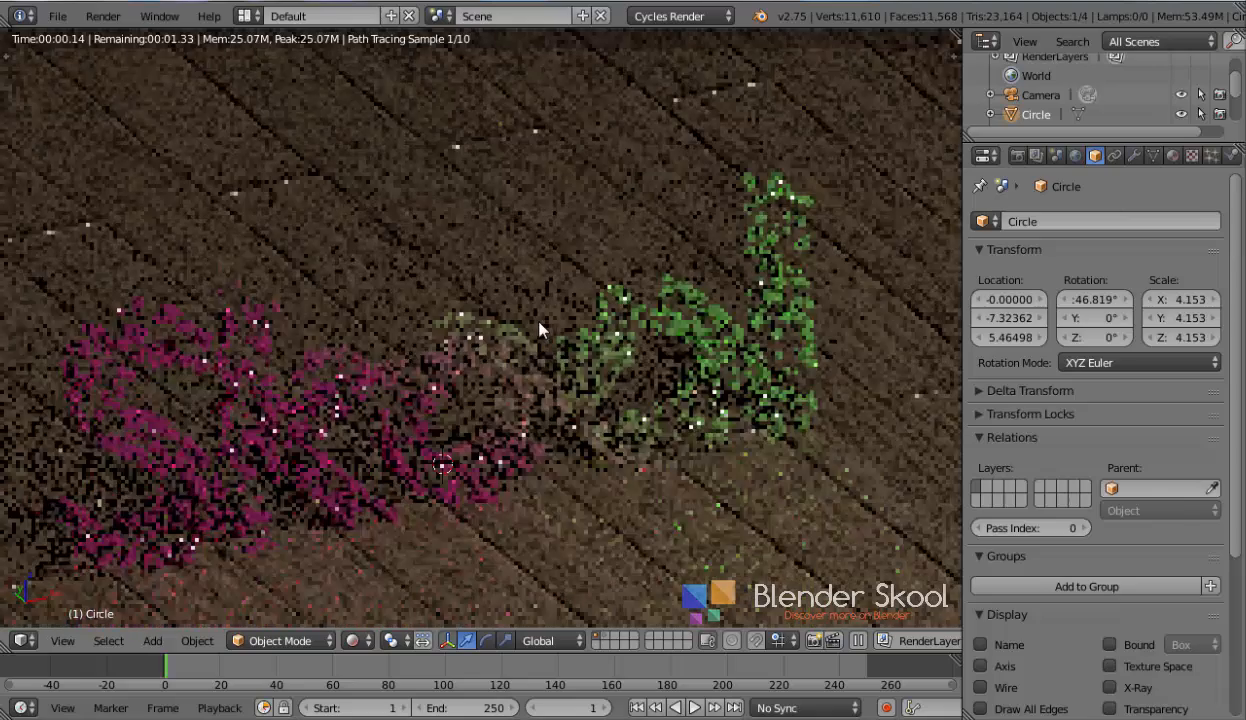
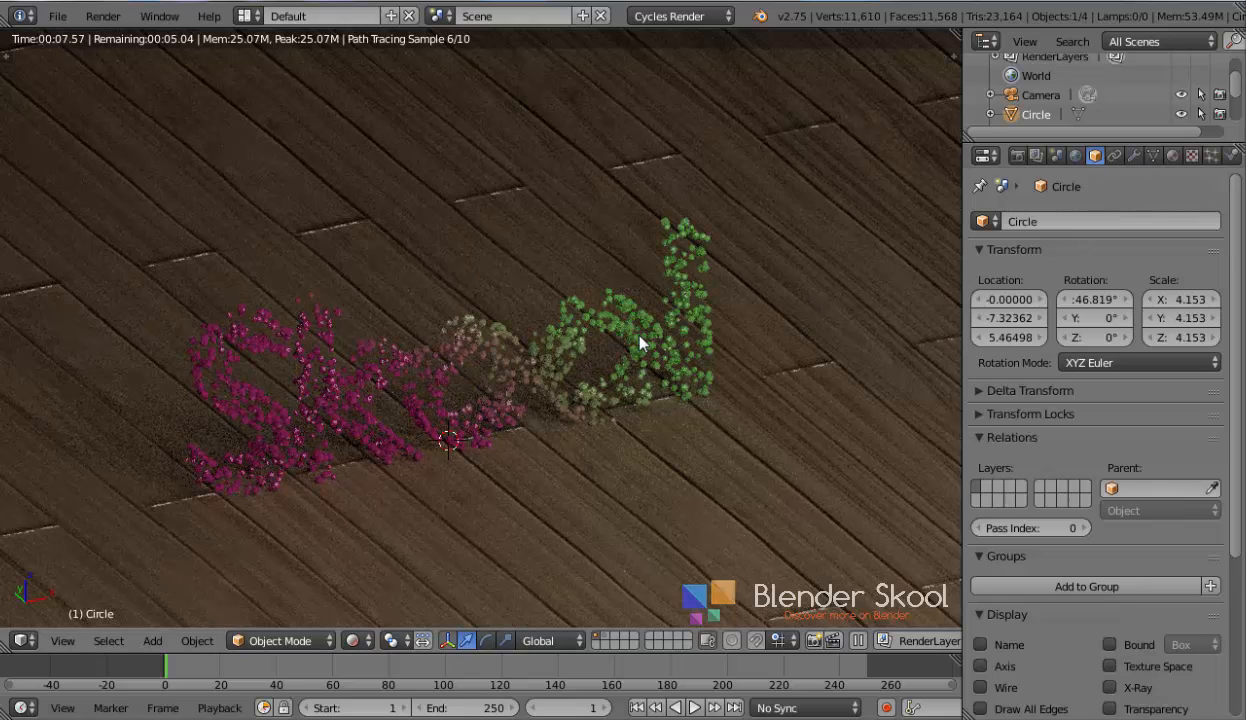
Switch the viewport from Rendered back to Solid shading
middle_drag(640, 340, 622, 403)
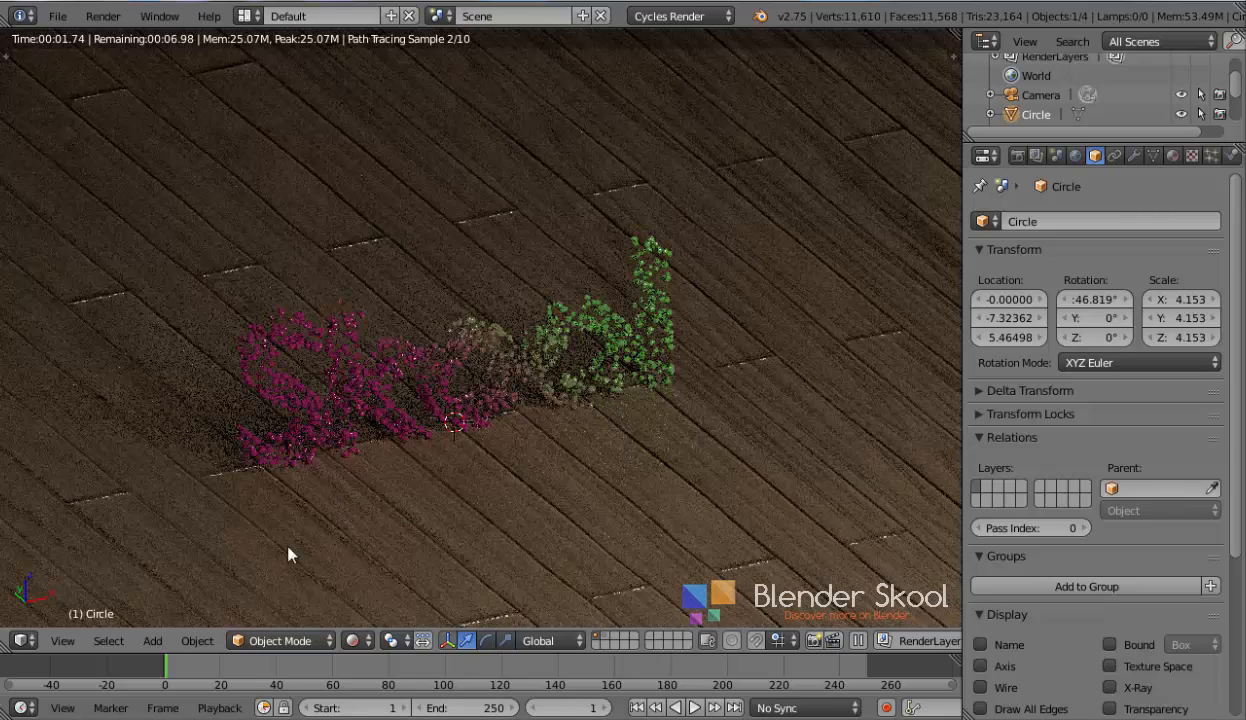
key(shift+z)
scroll(294, 524, down, 3)
middle_drag(303, 523, 371, 466)
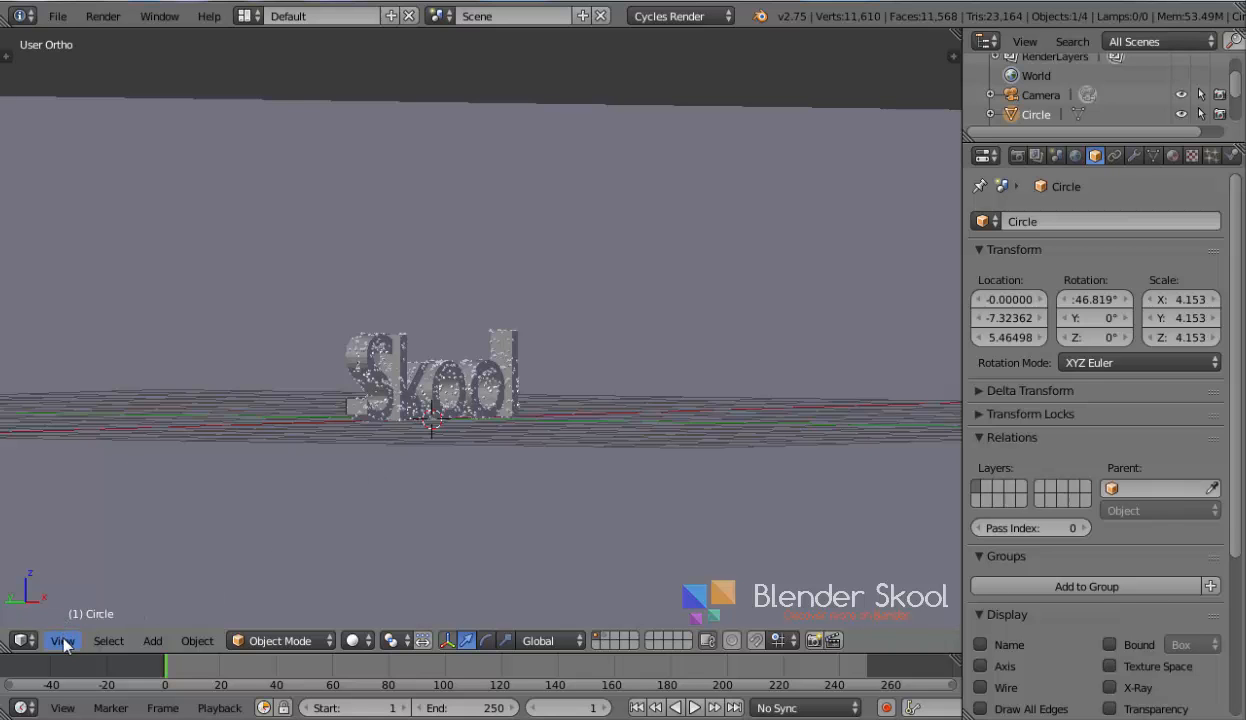
Enter the camera view, select the camera and enable Lock Camera to View
click(62, 640)
click(117, 571)
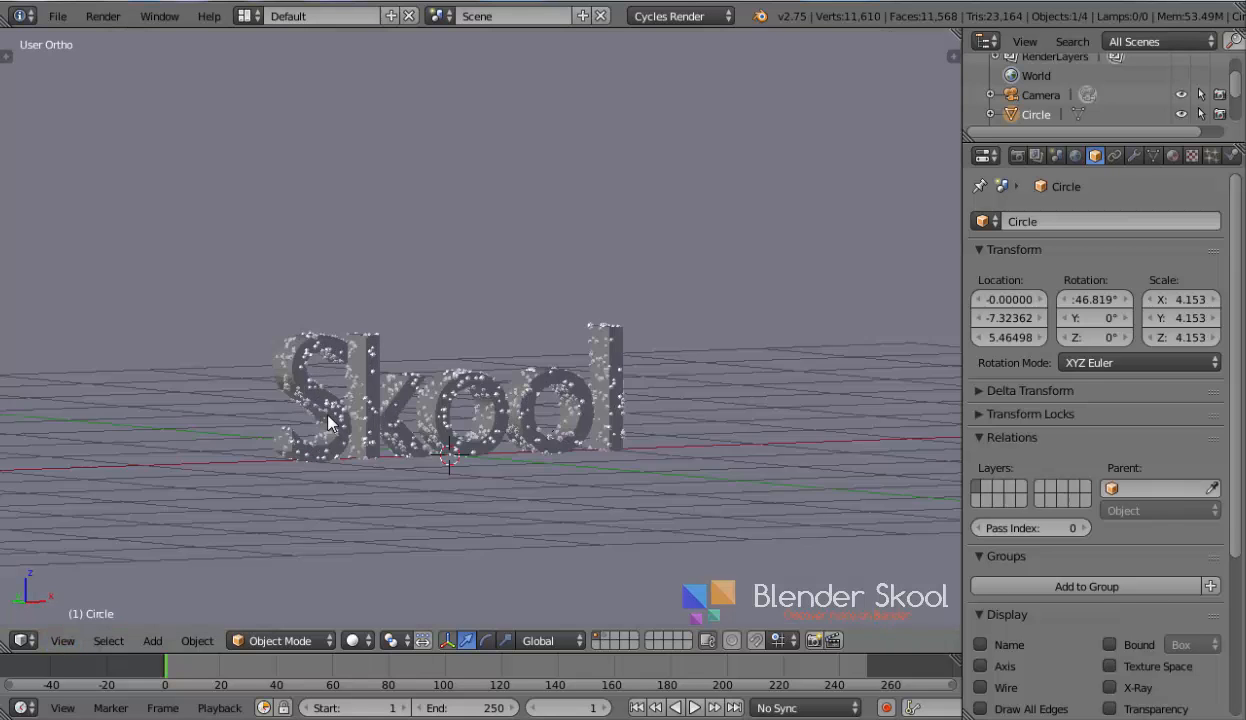
middle_drag(386, 438, 454, 431)
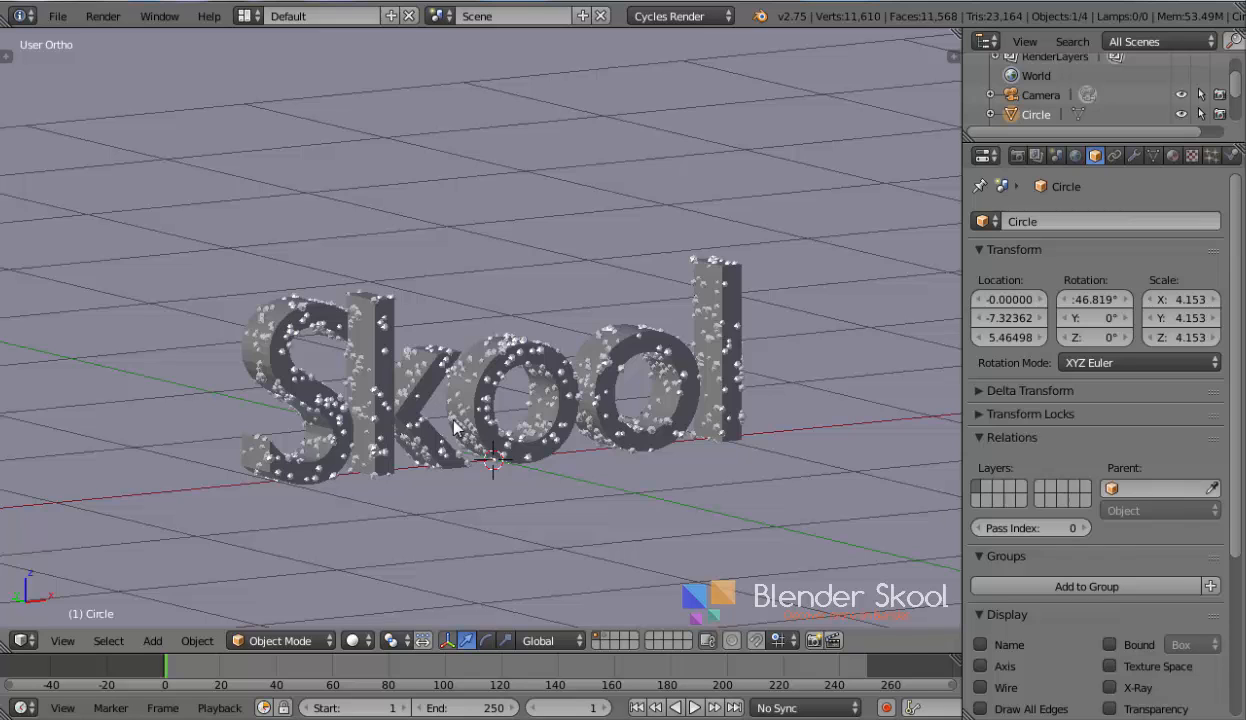
key(KP_0)
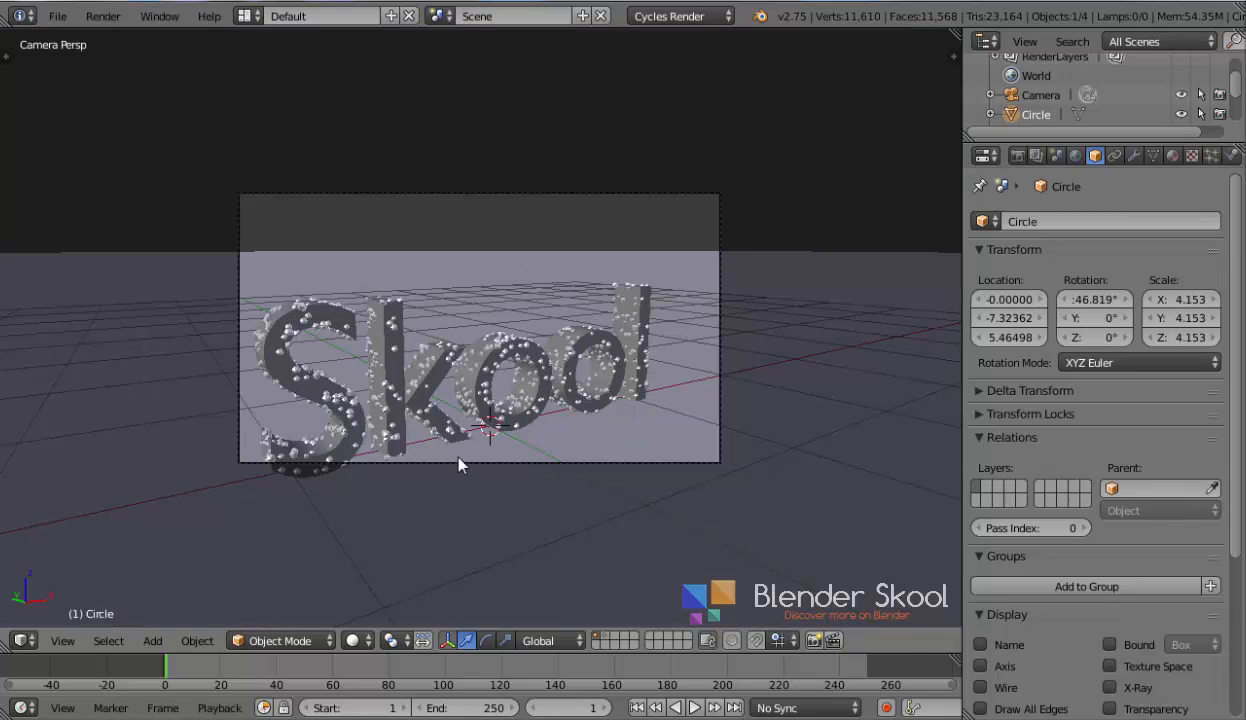
right_click(460, 463)
key(n)
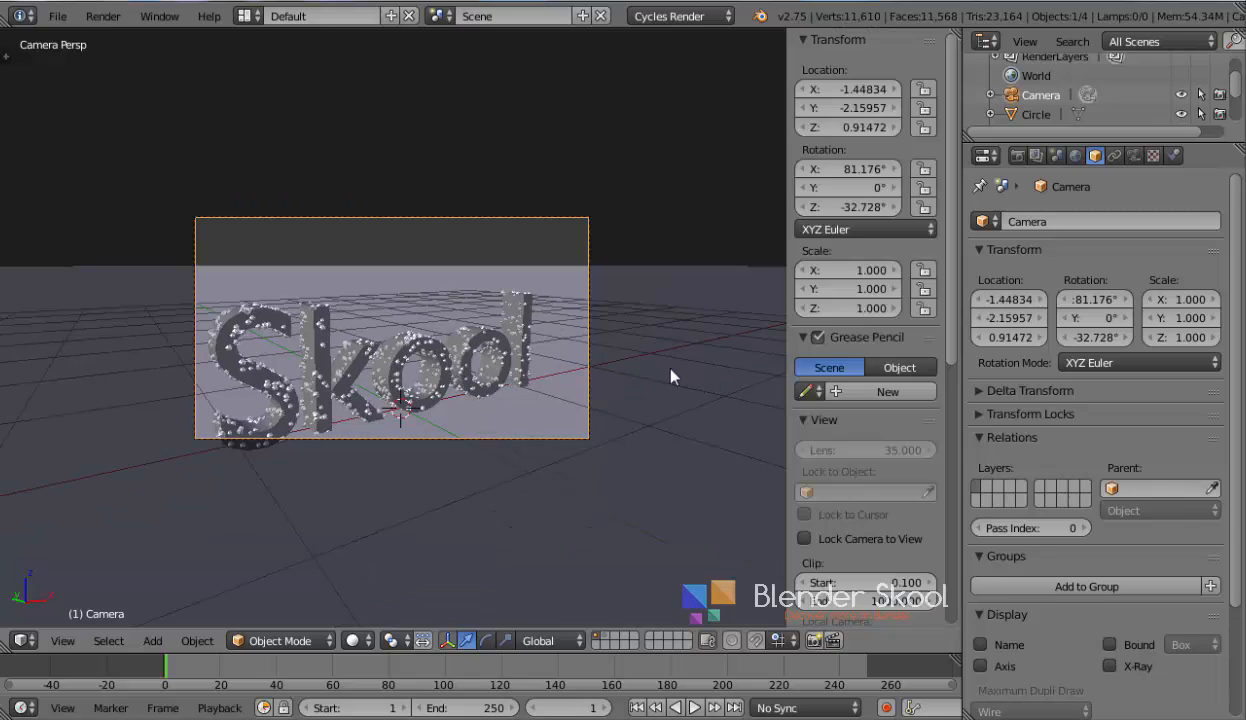
scroll(810, 385, down, 10)
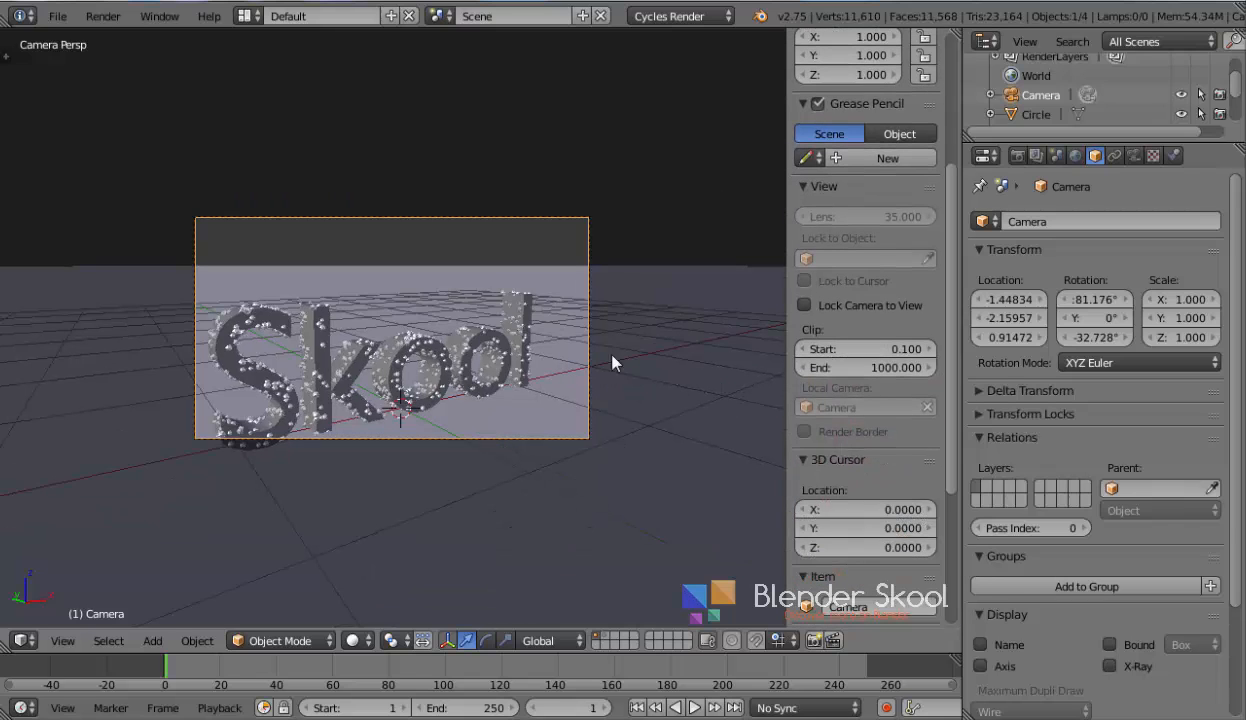
click(805, 306)
Reframe the camera so the Skool text fills the shot, then fit the camera frame to the viewport
key(n)
scroll(556, 342, down, 2)
middle_drag(558, 340, 544, 379)
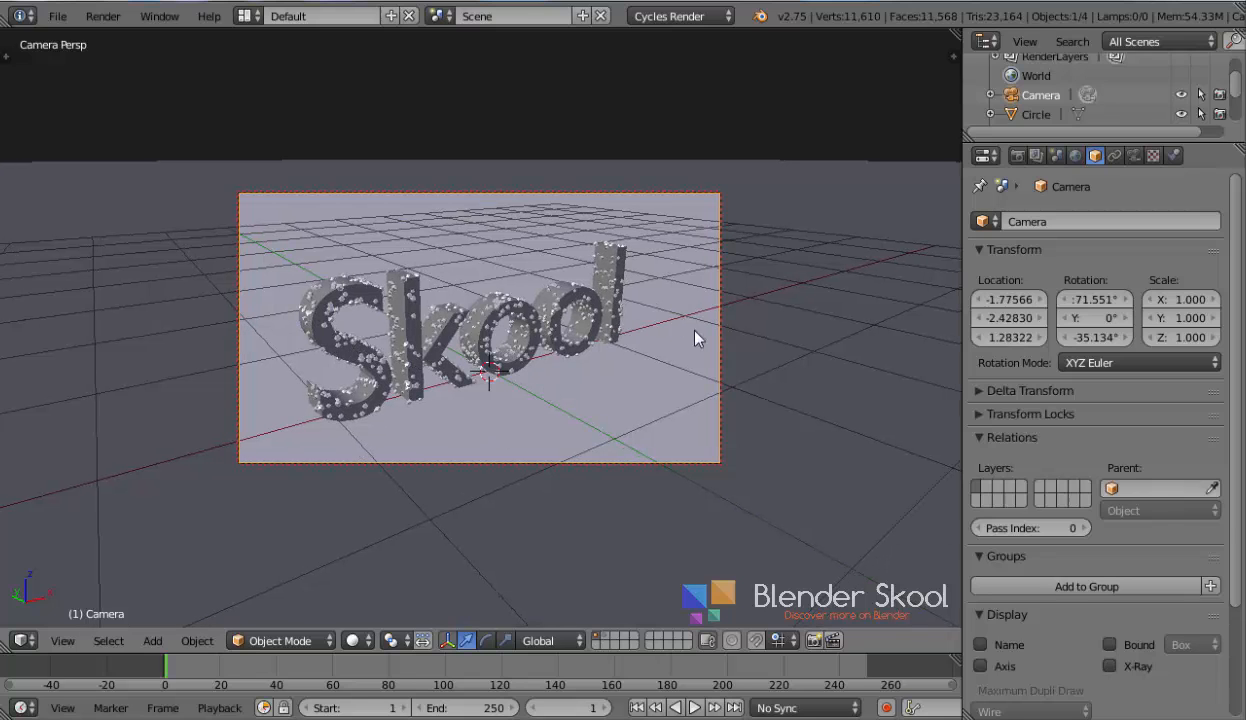
key(n)
key(n)
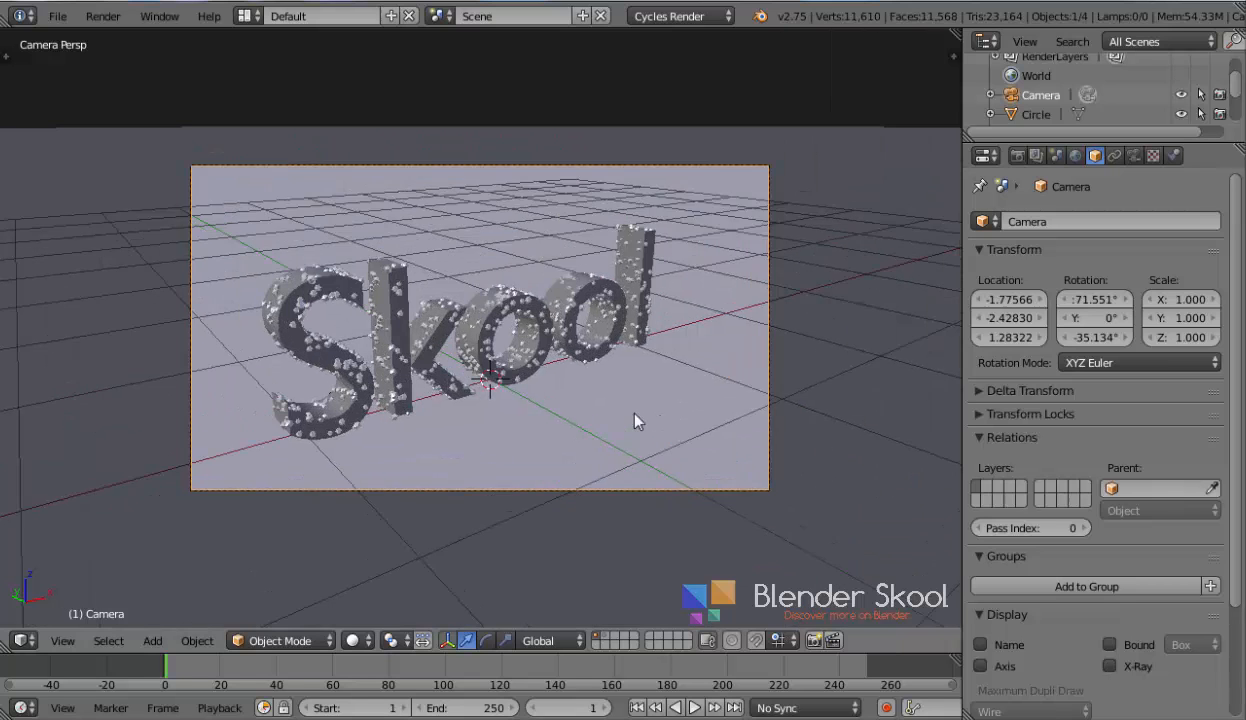
key(Home)
scroll(610, 415, down, 1)
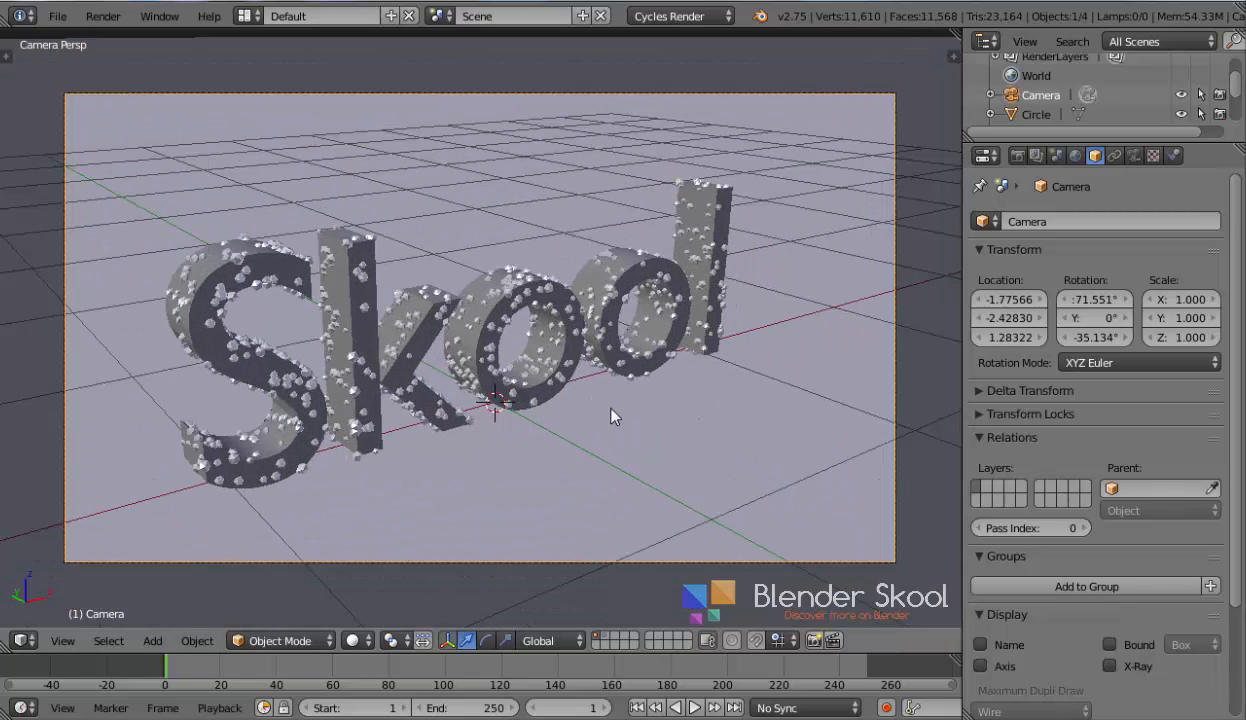
Save the file as tutorial.blend
key(ctrl+s)
click(306, 92)
text(tutorial)
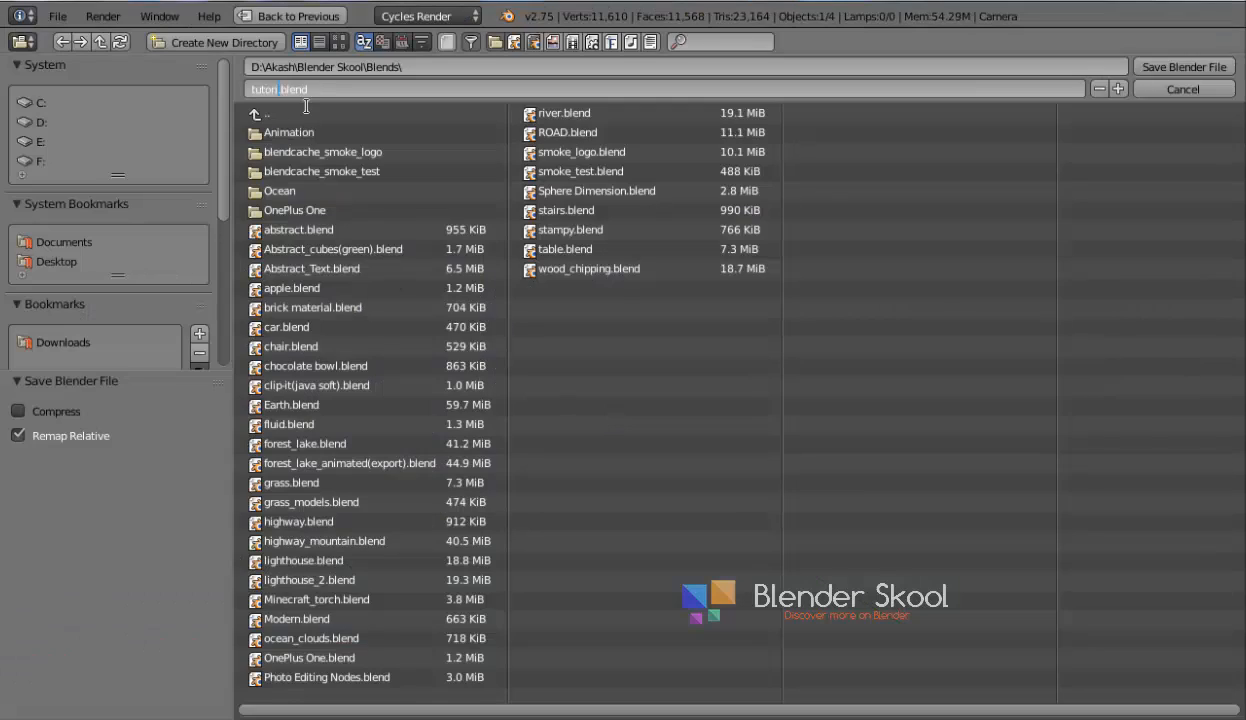
key(Return)
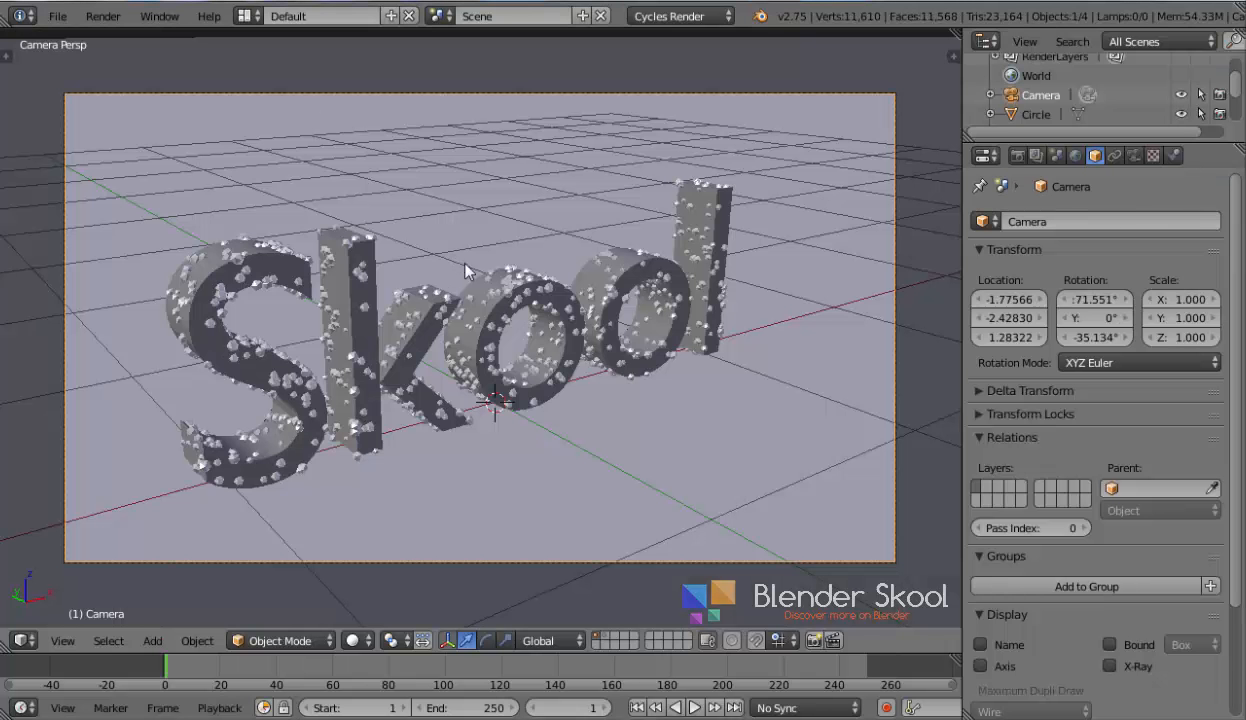
Disable Reflective Caustics and Refractive Caustics in the render Light Paths settings
click(1012, 157)
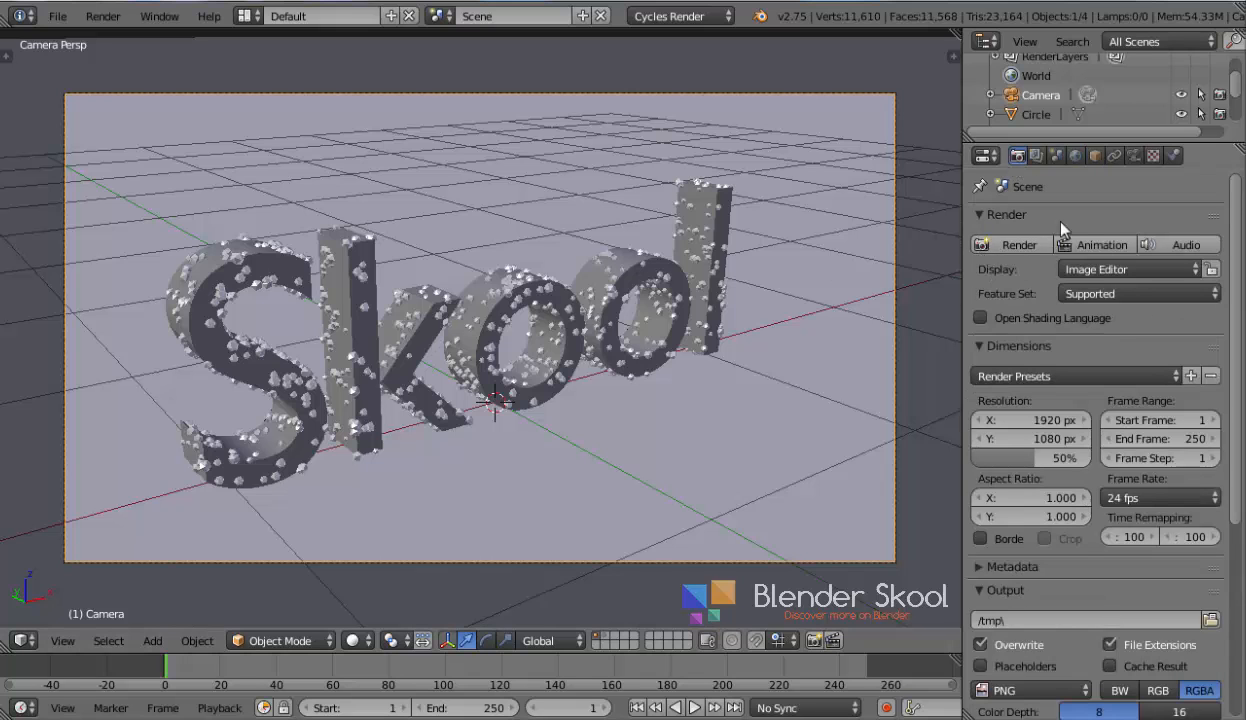
scroll(1078, 205, down, 7)
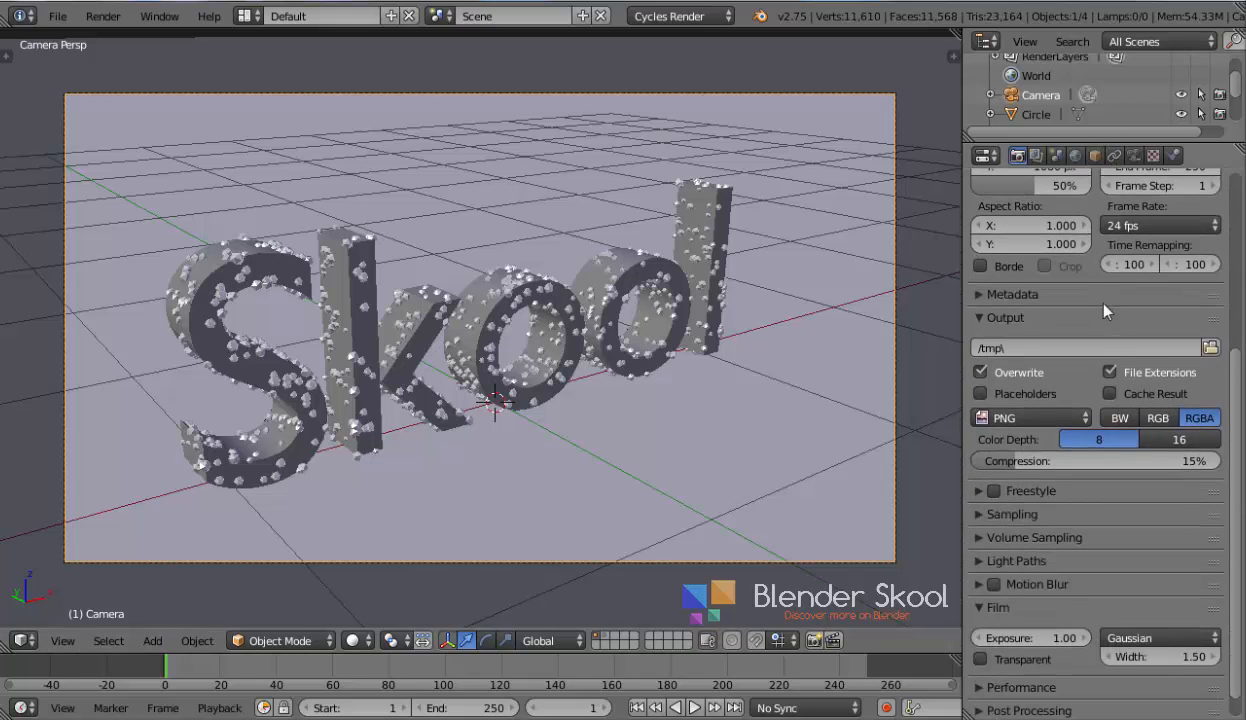
scroll(1104, 312, up, 7)
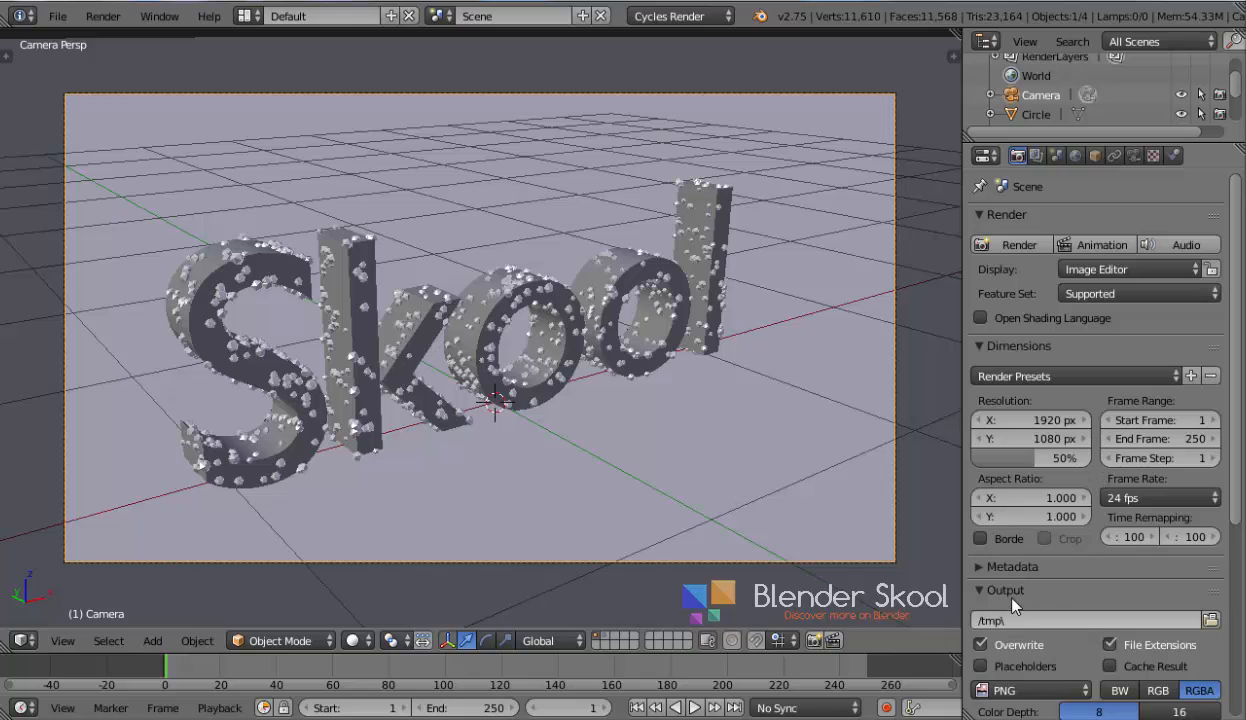
click(1012, 594)
scroll(1011, 590, down, 4)
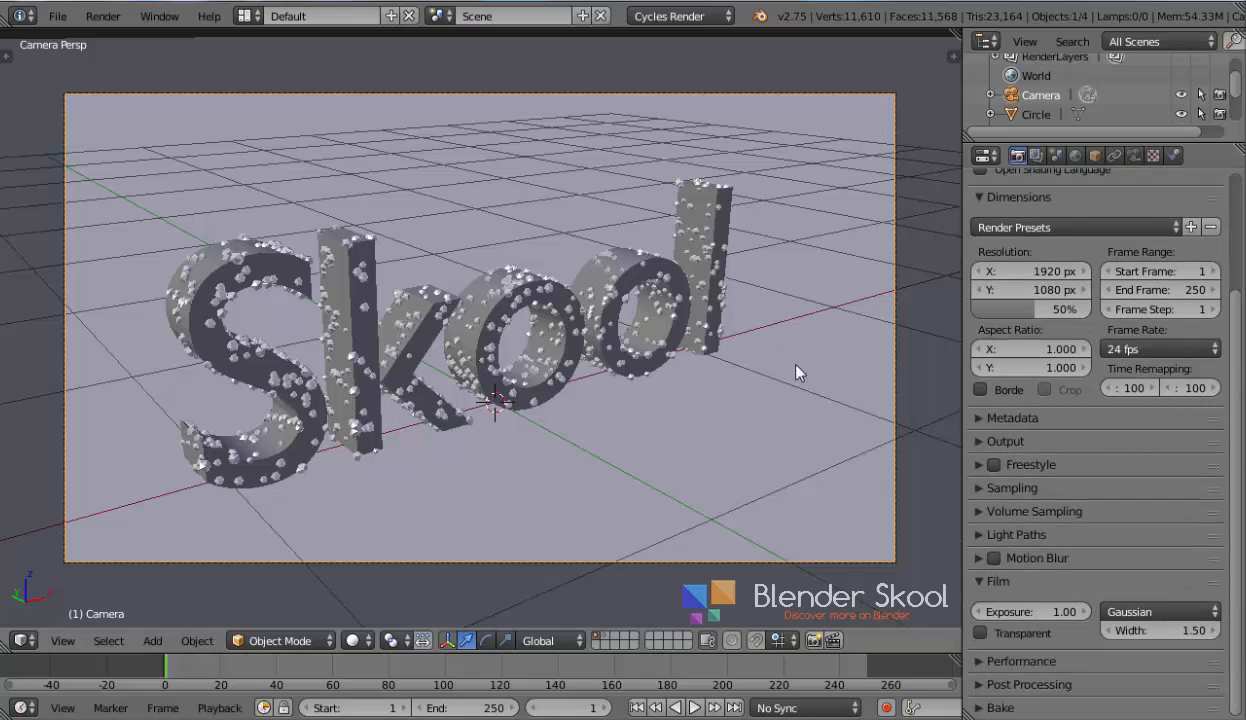
click(980, 532)
scroll(983, 474, down, 4)
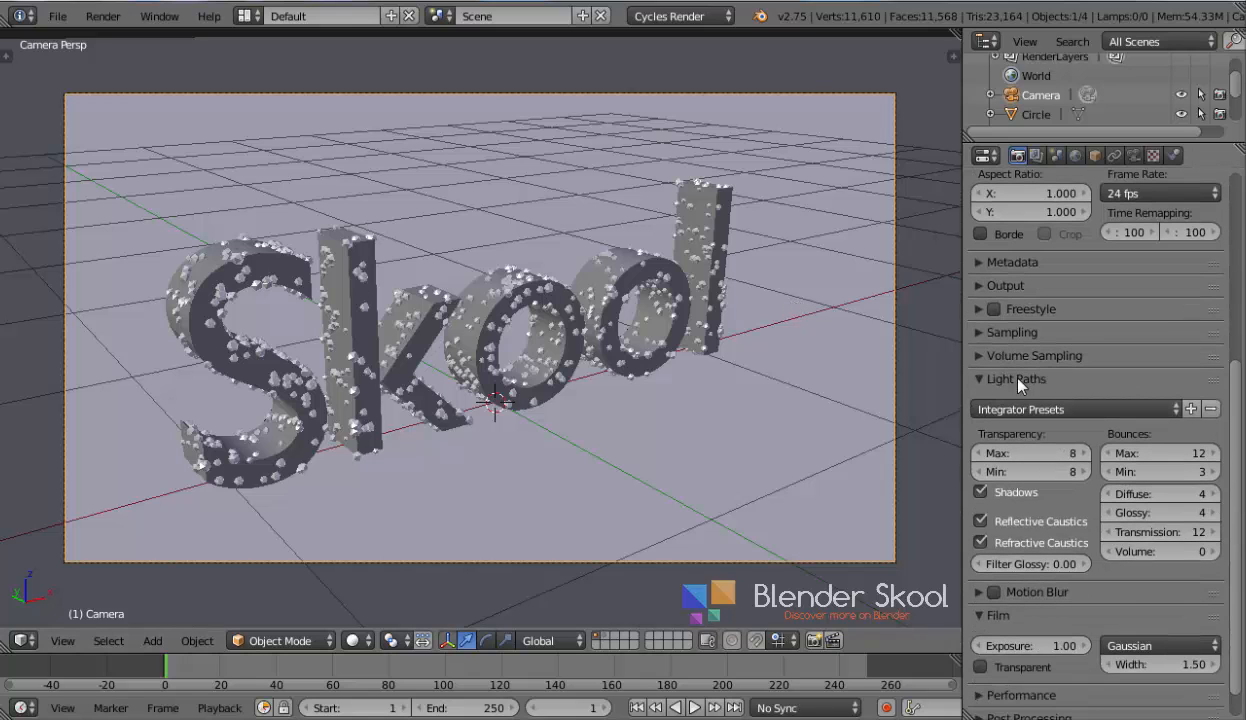
click(981, 521)
click(981, 543)
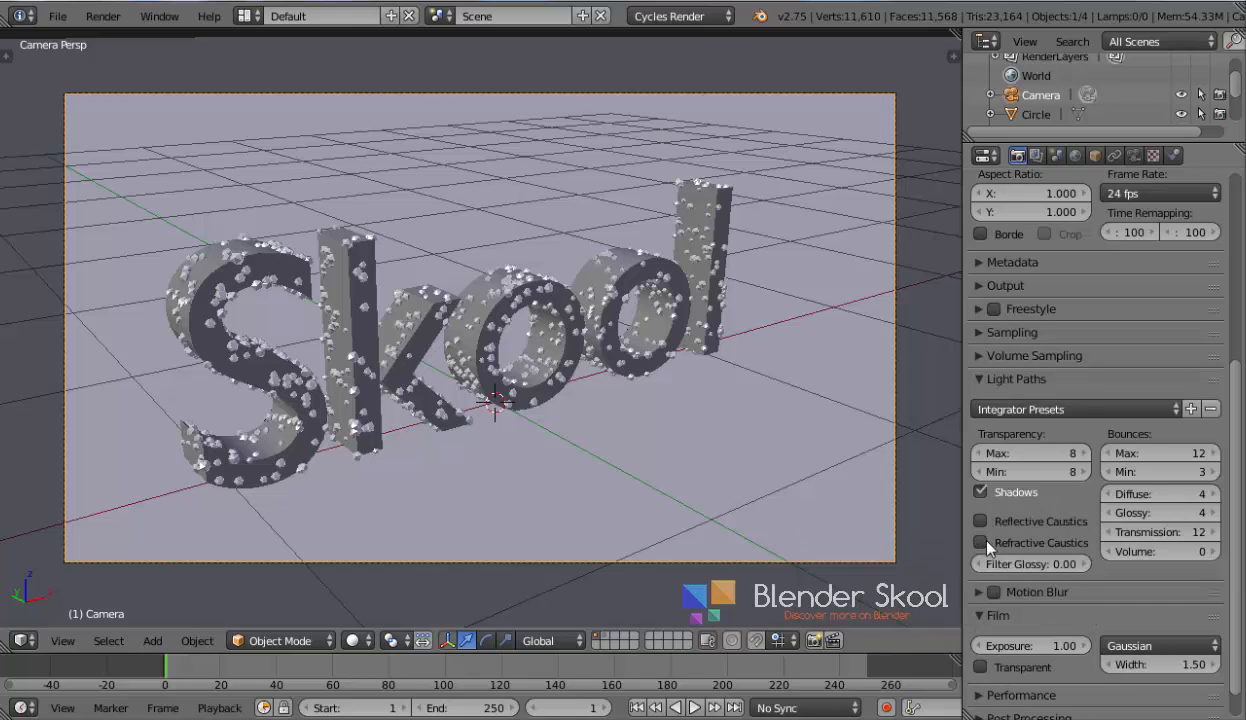
Open the Sampling settings and edit the Render samples value
scroll(987, 545, up, 6)
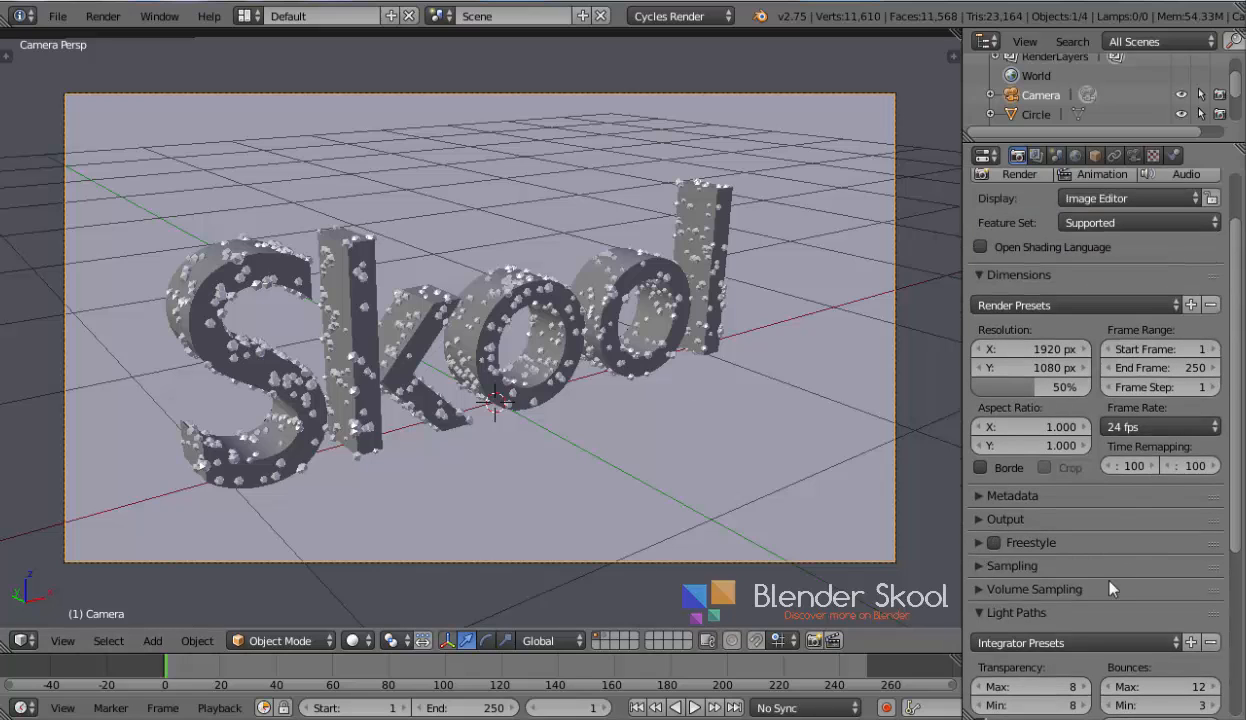
click(990, 610)
click(991, 566)
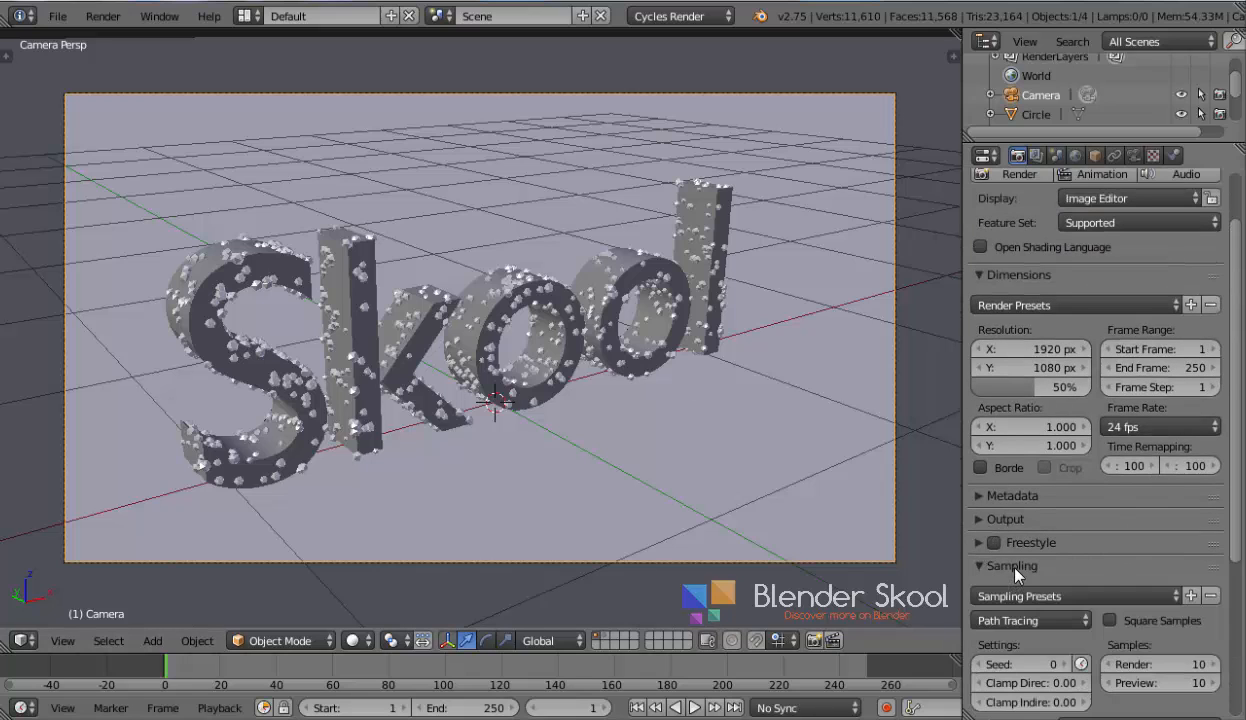
click(1146, 665)
key(Return)
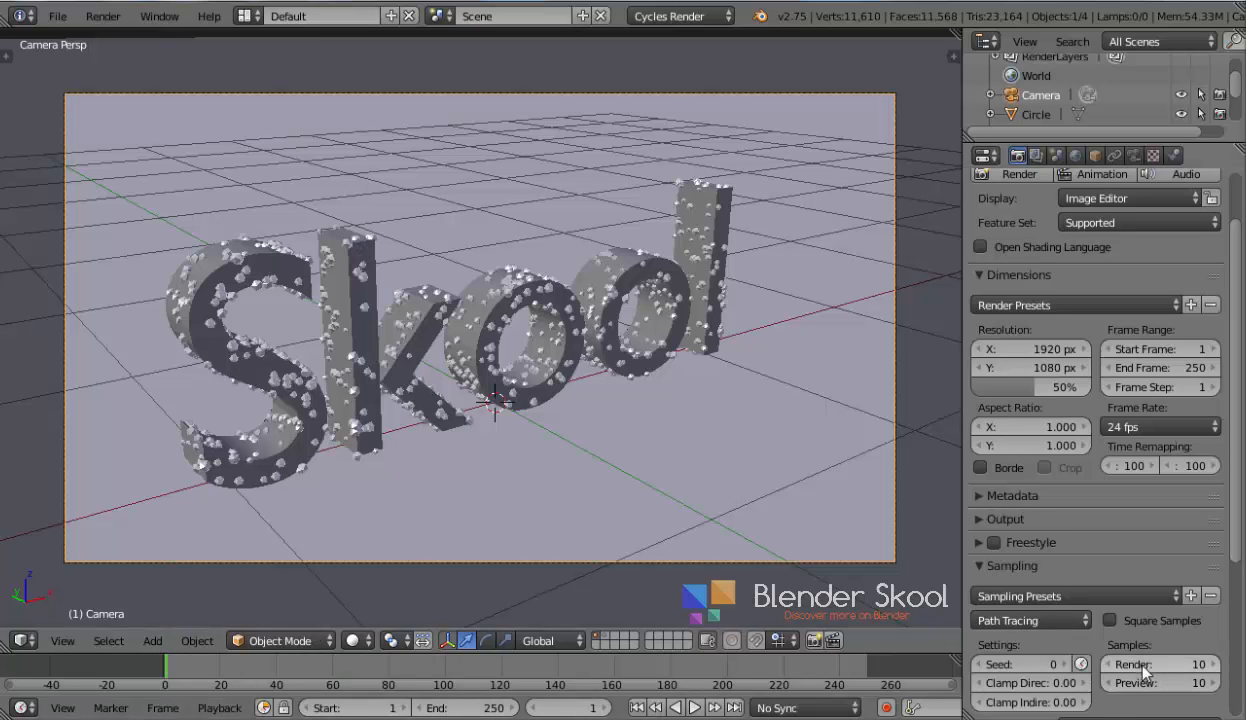
click(1146, 664)
Save the file over tutorial.blend
scroll(1110, 648, up, 3)
key(ctrl+s)
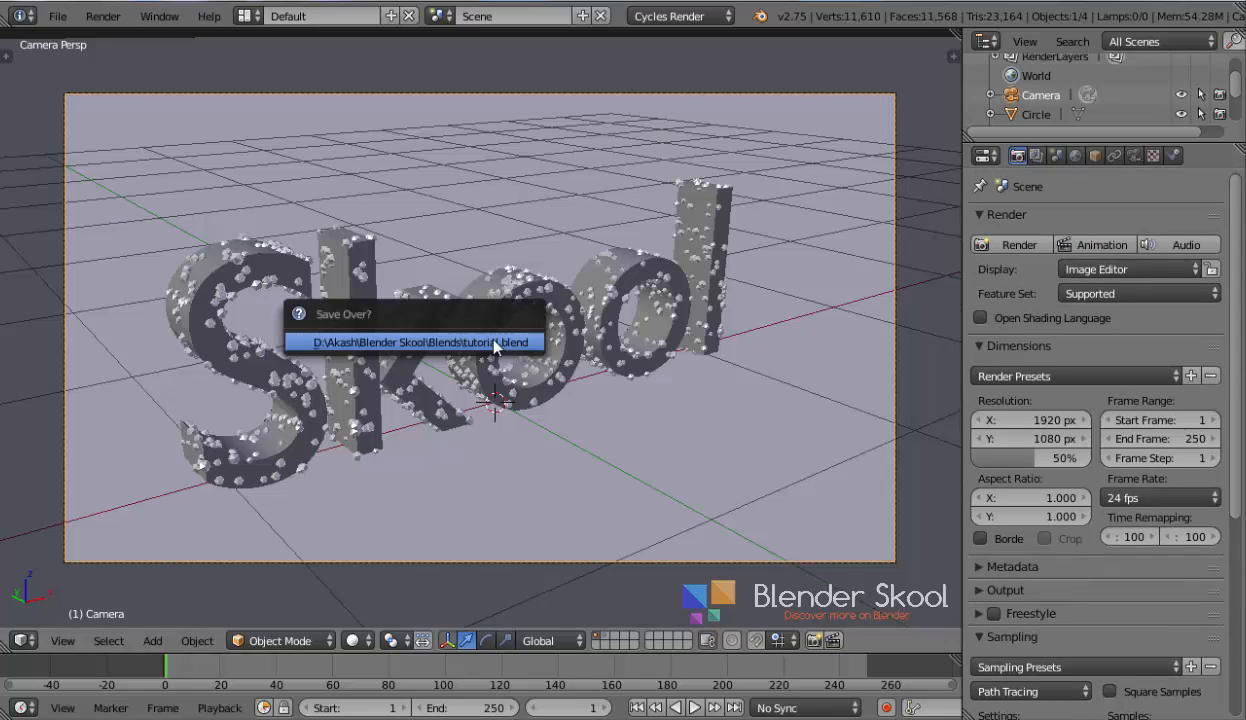
click(494, 345)
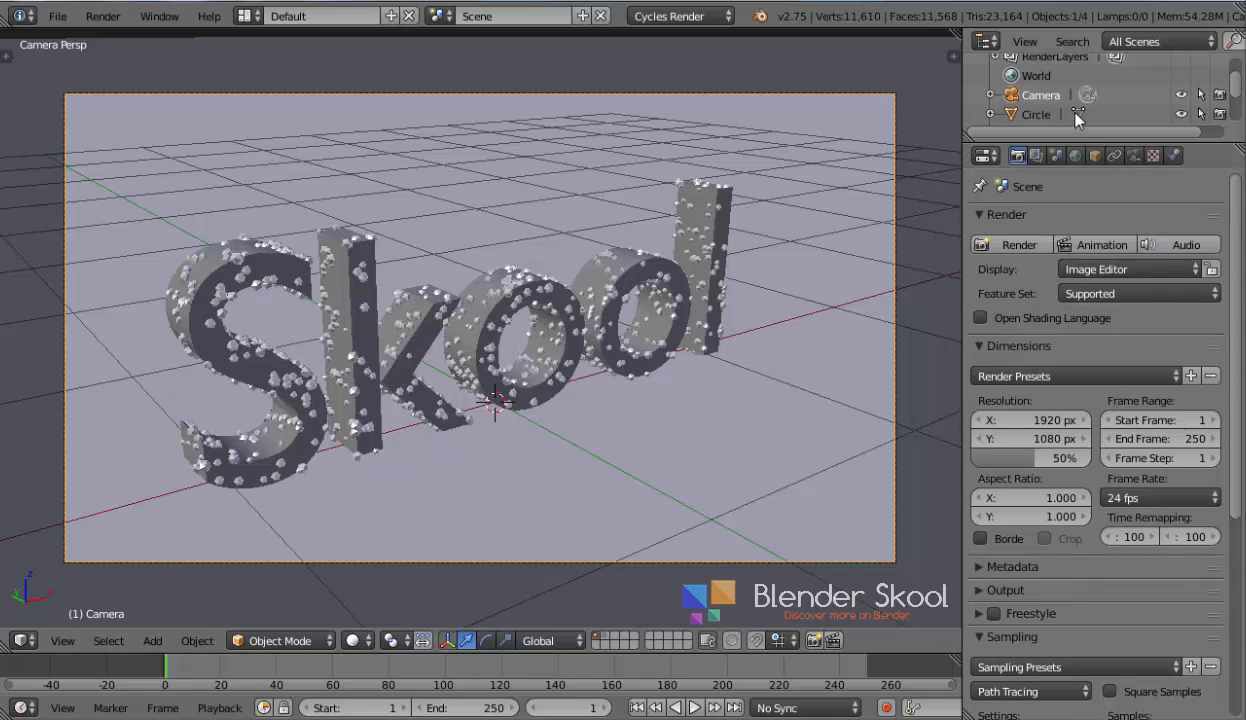
Return to the camera view and render the still image
scroll(1040, 125, down, 2)
scroll(1035, 131, up, 3)
middle_drag(465, 238, 545, 295)
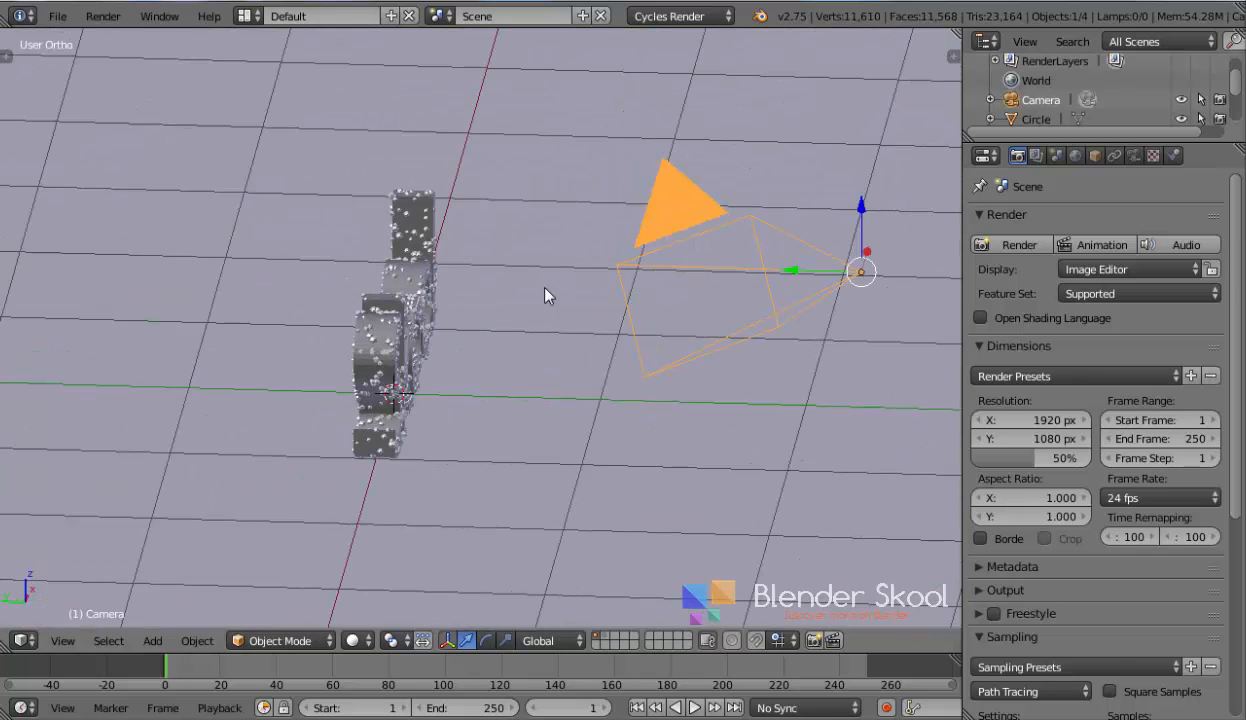
click(66, 641)
click(88, 574)
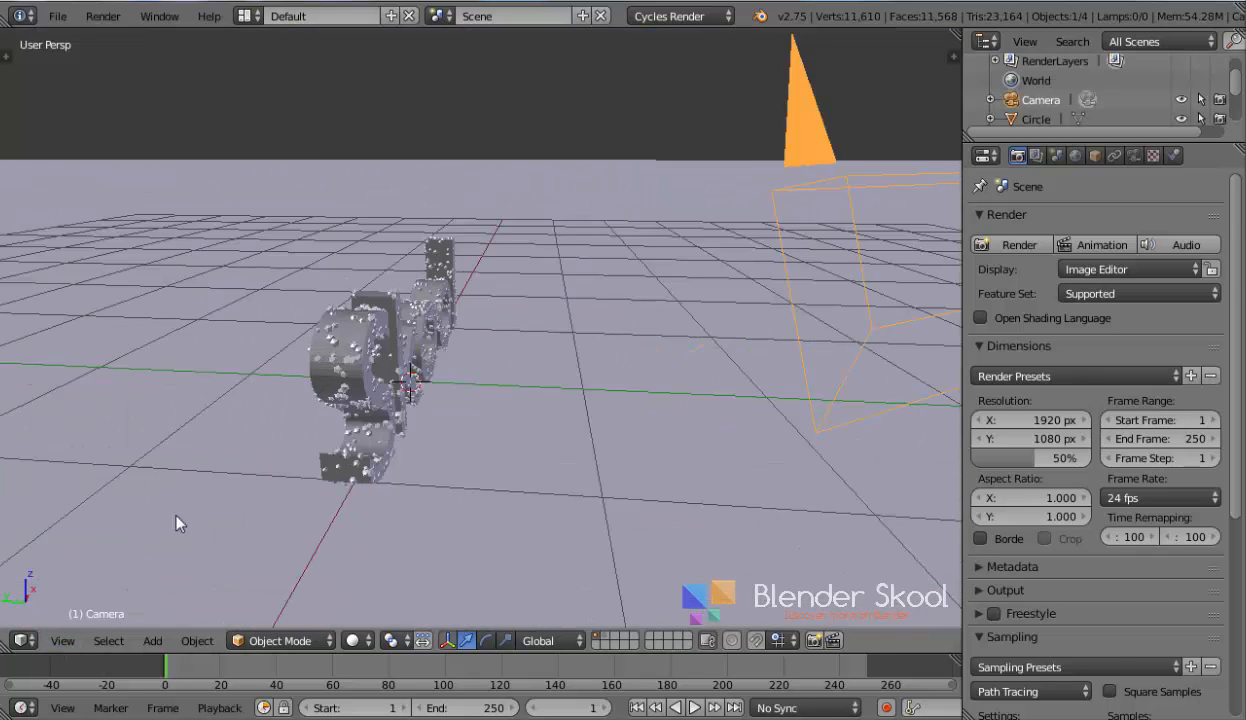
scroll(577, 396, up, 1)
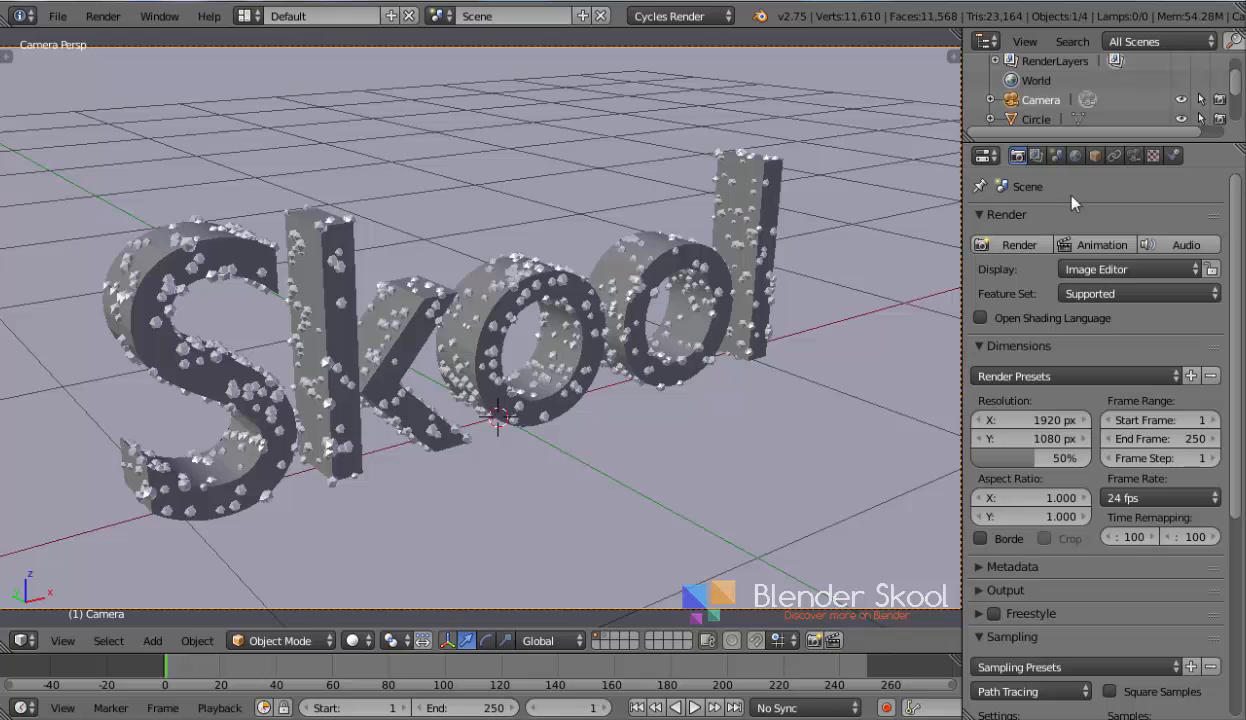
click(1010, 241)
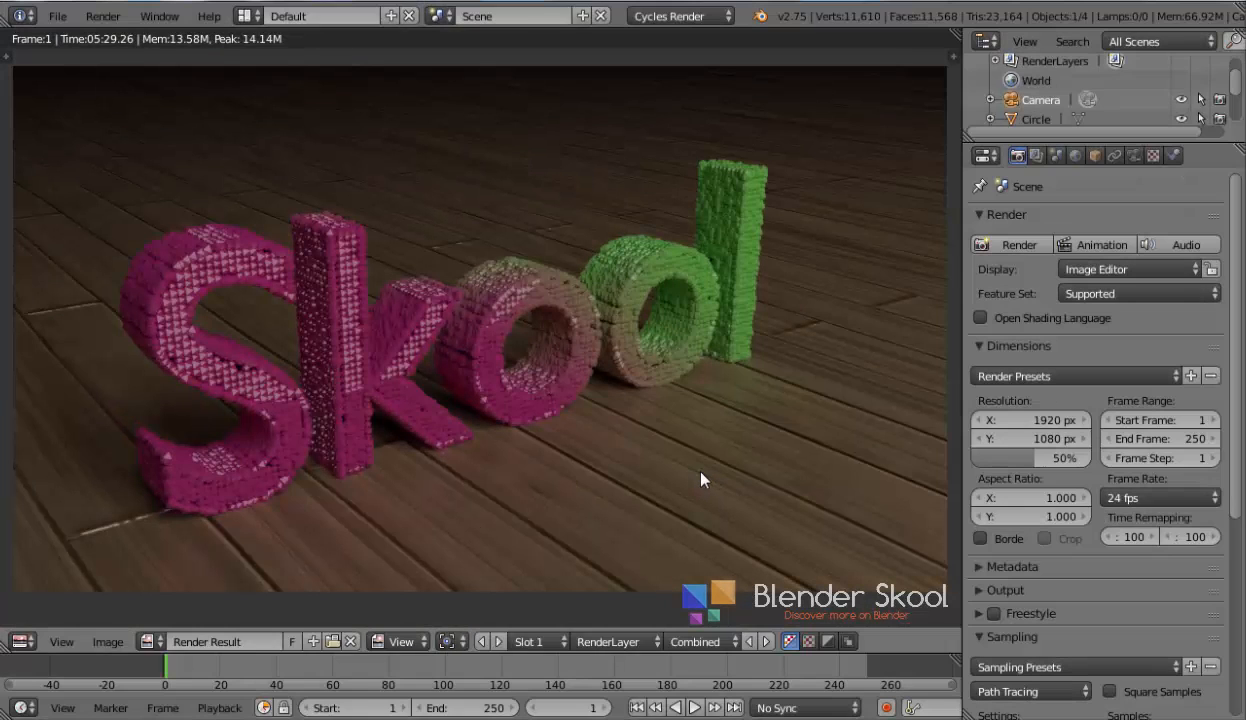
Zoom in and out of the render result to inspect the text and floor
scroll(757, 263, up, 1)
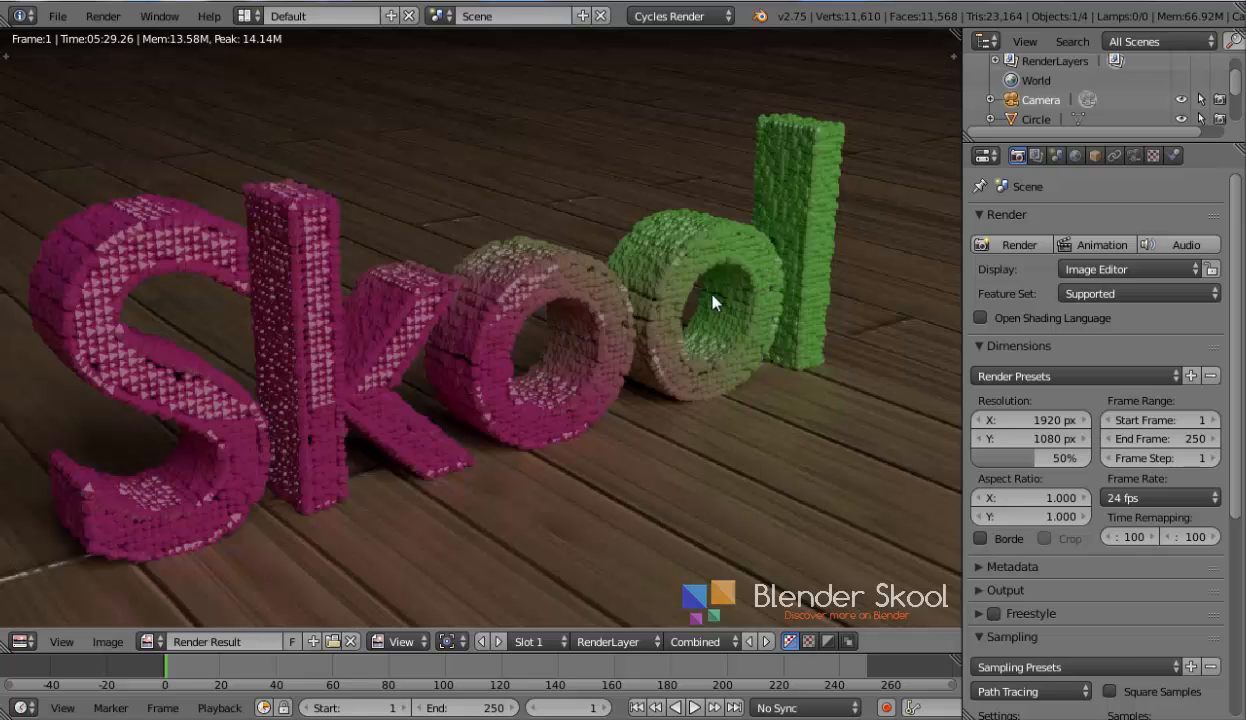
scroll(709, 290, up, 2)
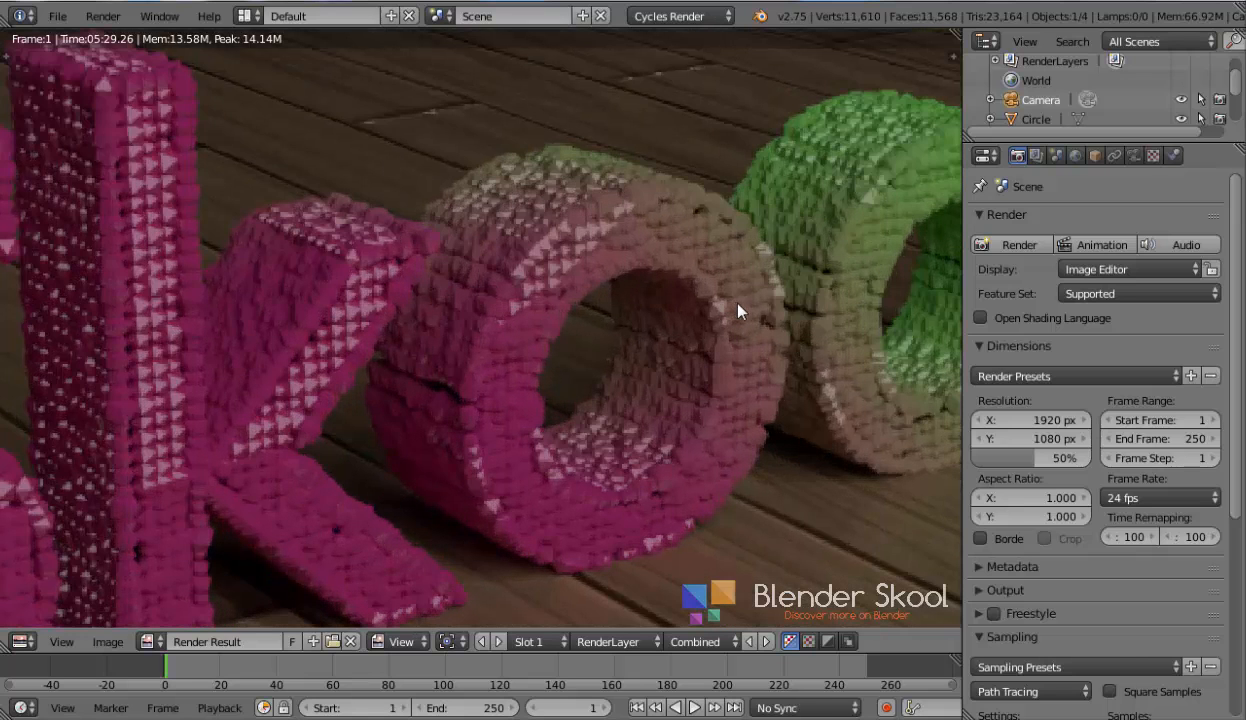
scroll(737, 310, down, 3)
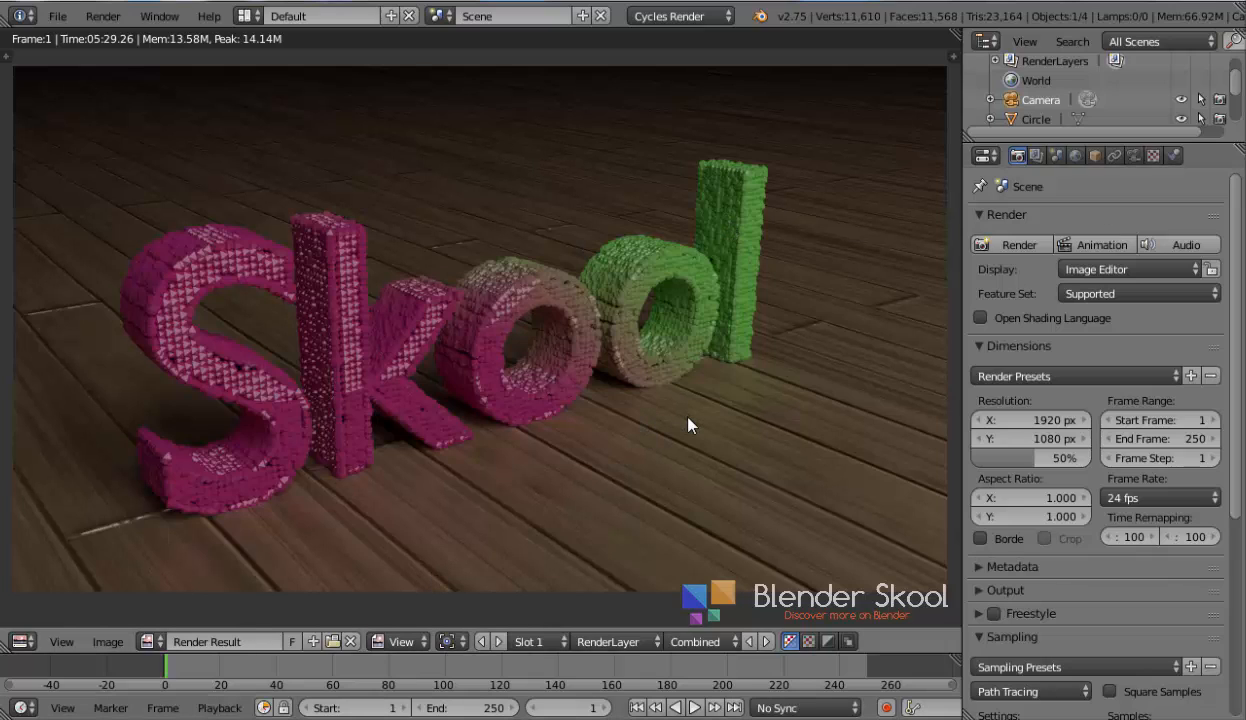
scroll(600, 520, up, 2)
scroll(509, 467, down, 2)
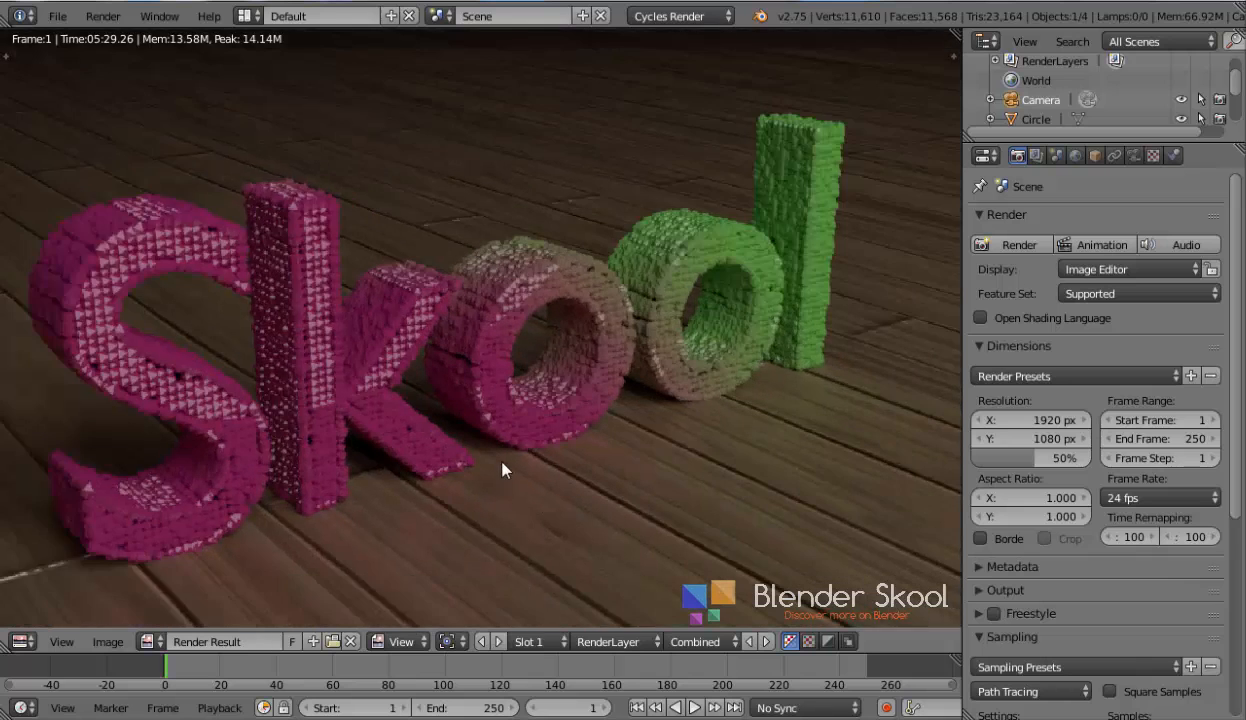
scroll(1031, 120, down, 3)
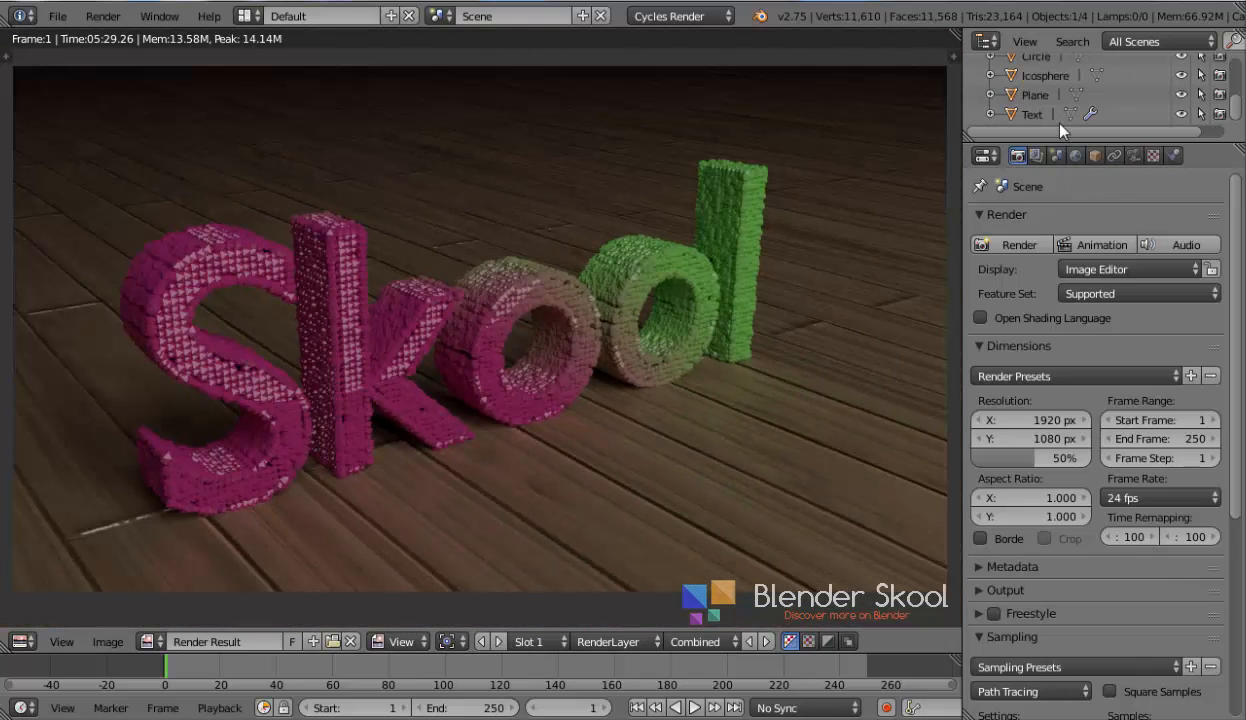
Select the floor plane and set its material's Mix Shader Fac to 0.5
click(1003, 94)
click(1172, 155)
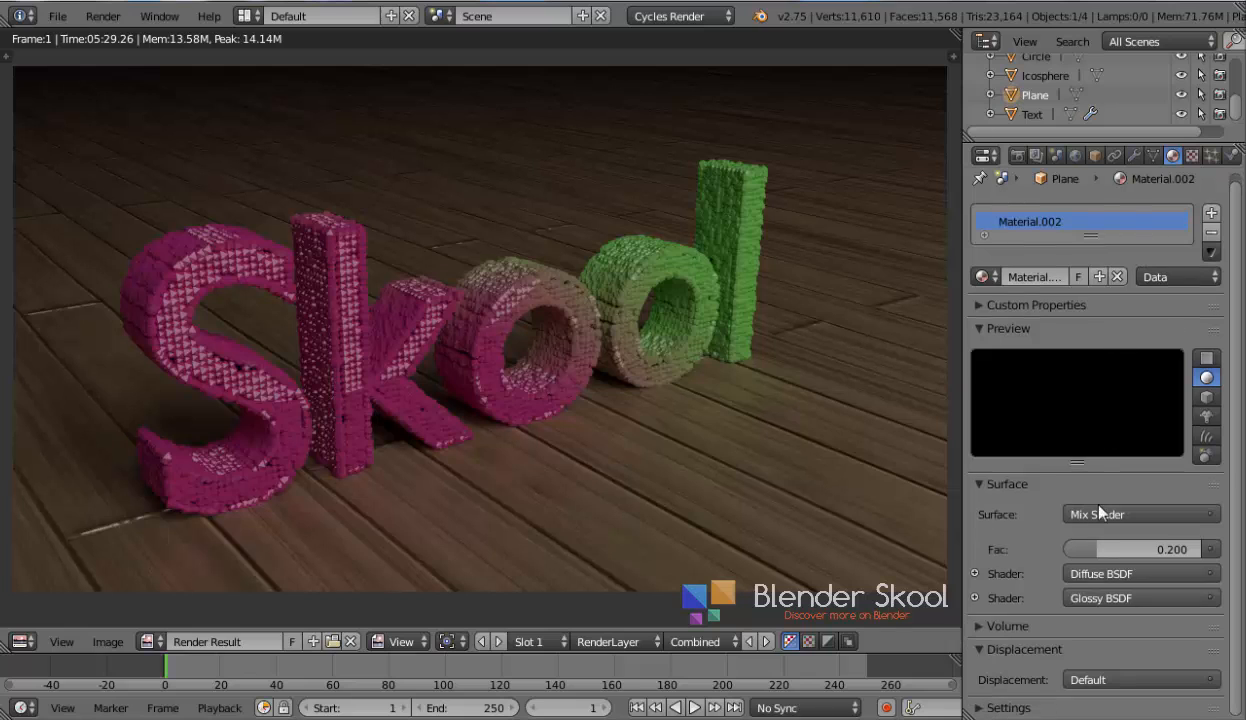
drag(1124, 549, 1122, 555)
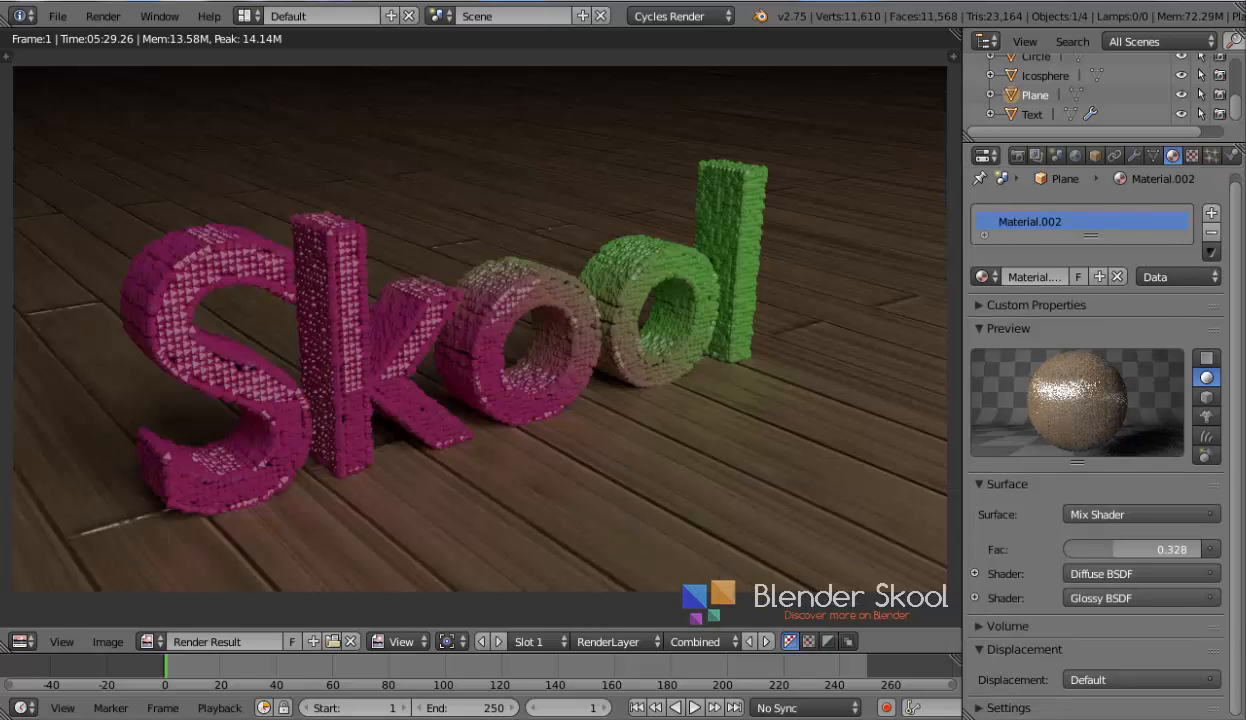
click(1122, 549)
key(BackSpace)
text(.5)
key(Return)
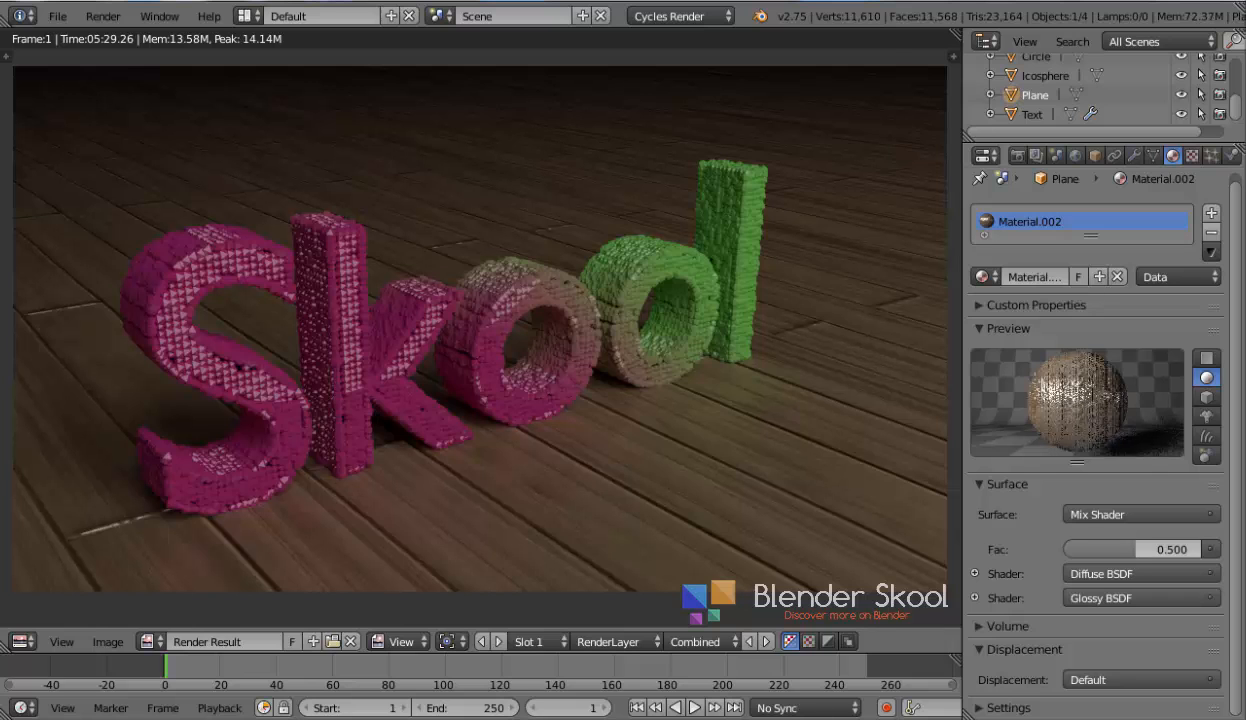
Open the render properties and zoom the render result in and out to examine the lighting and wood floor
scroll(480, 328, up, 2)
click(1017, 161)
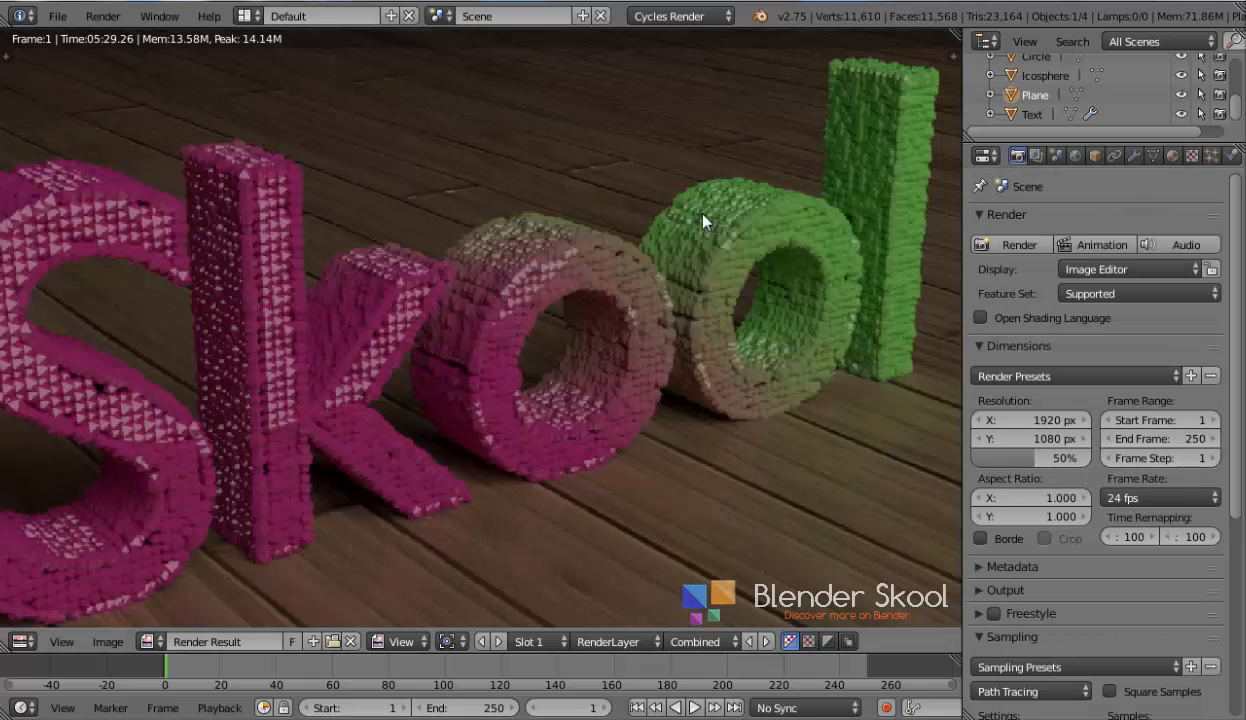
scroll(690, 218, down, 2)
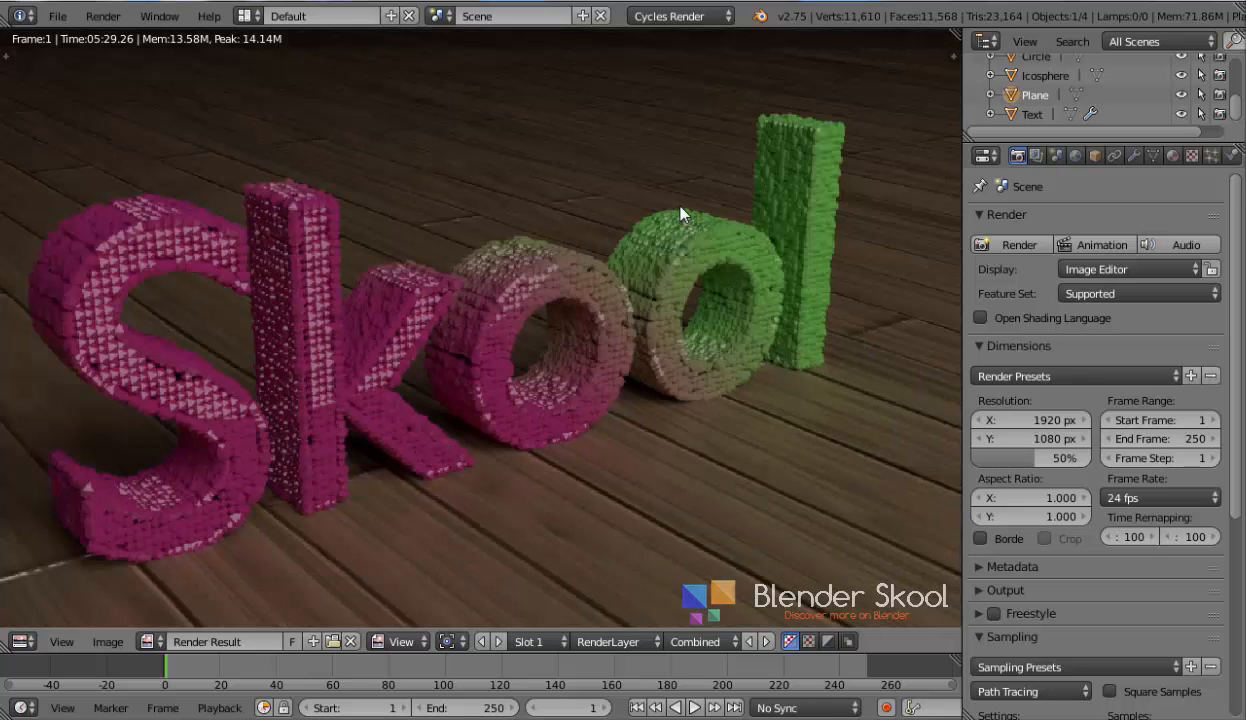
scroll(573, 315, down, 1)
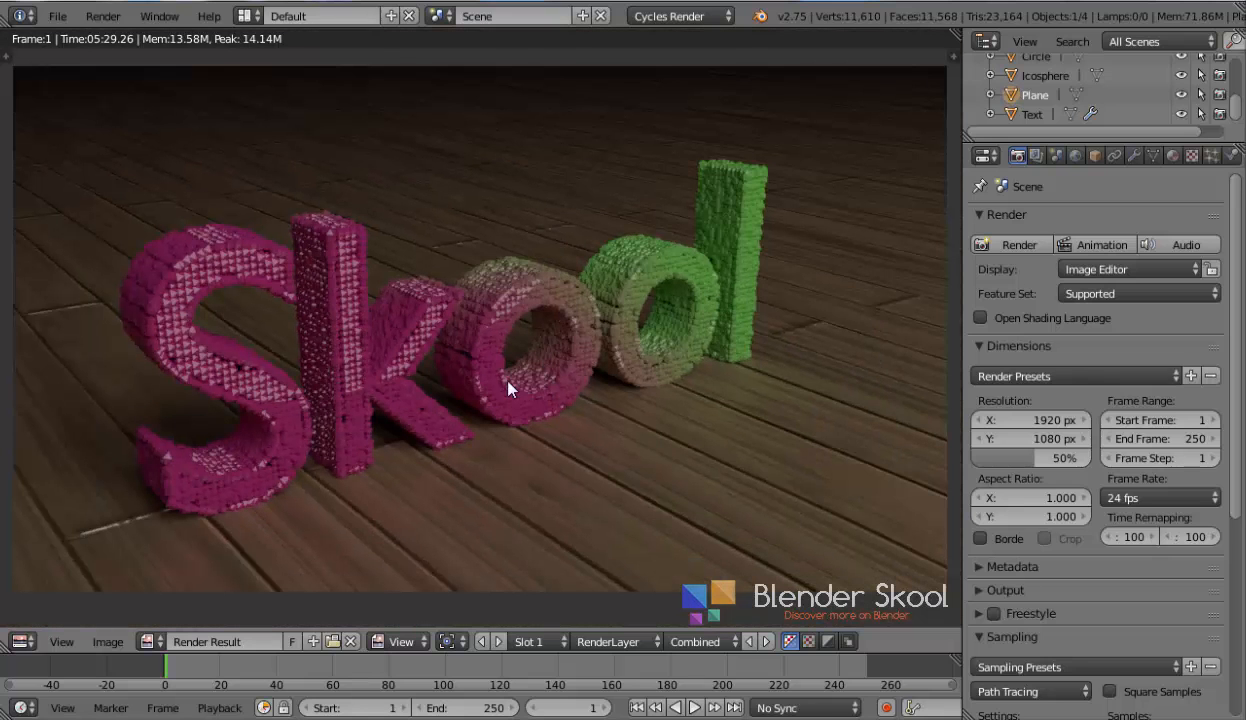
scroll(505, 388, up, 1)
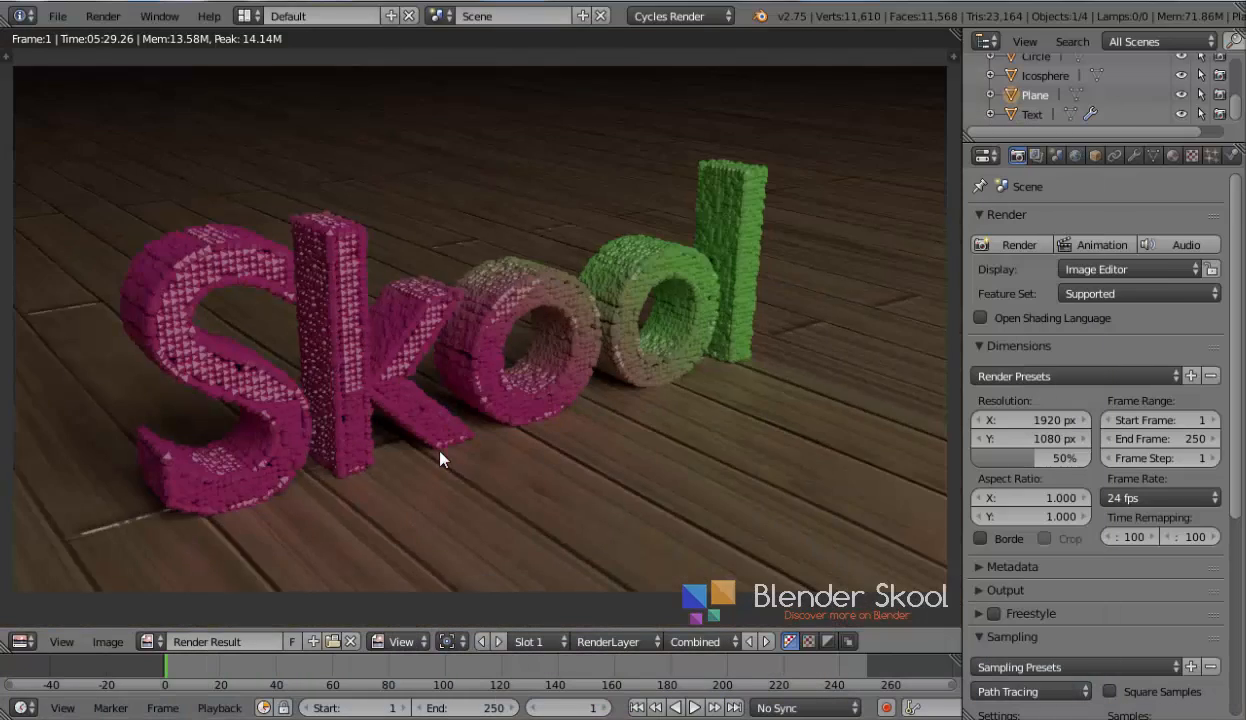
scroll(400, 450, down, 2)
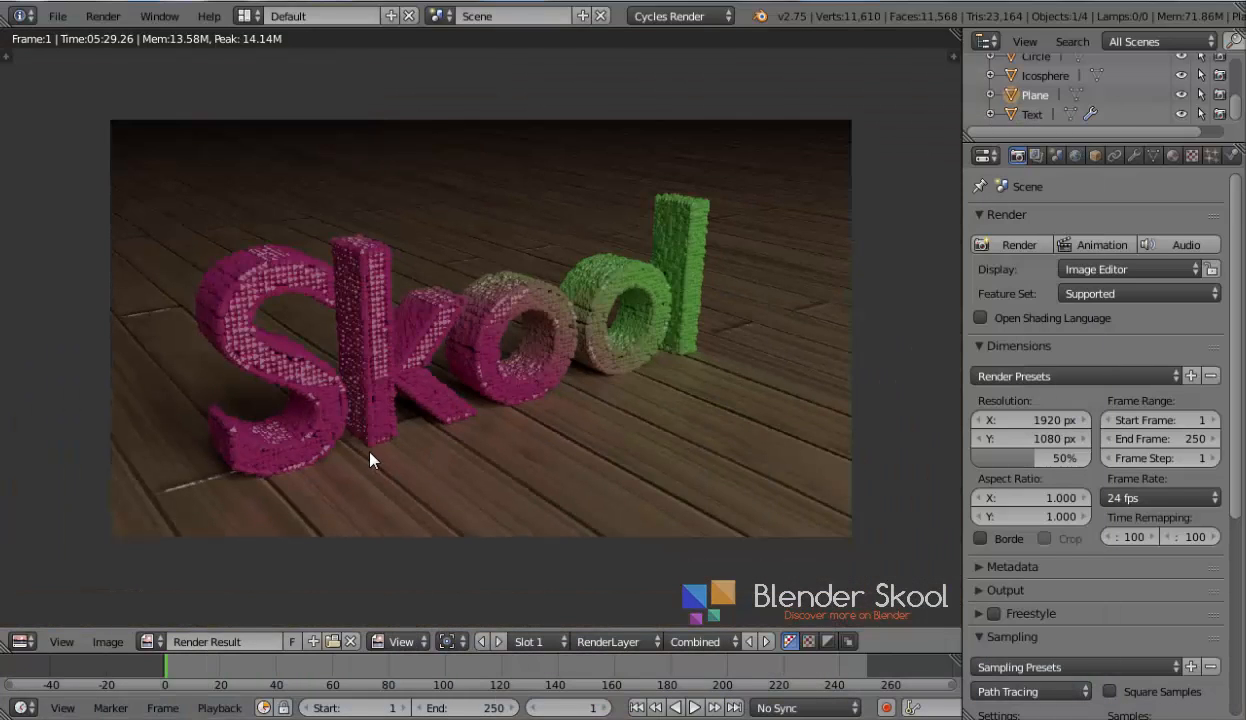
scroll(370, 460, up, 1)
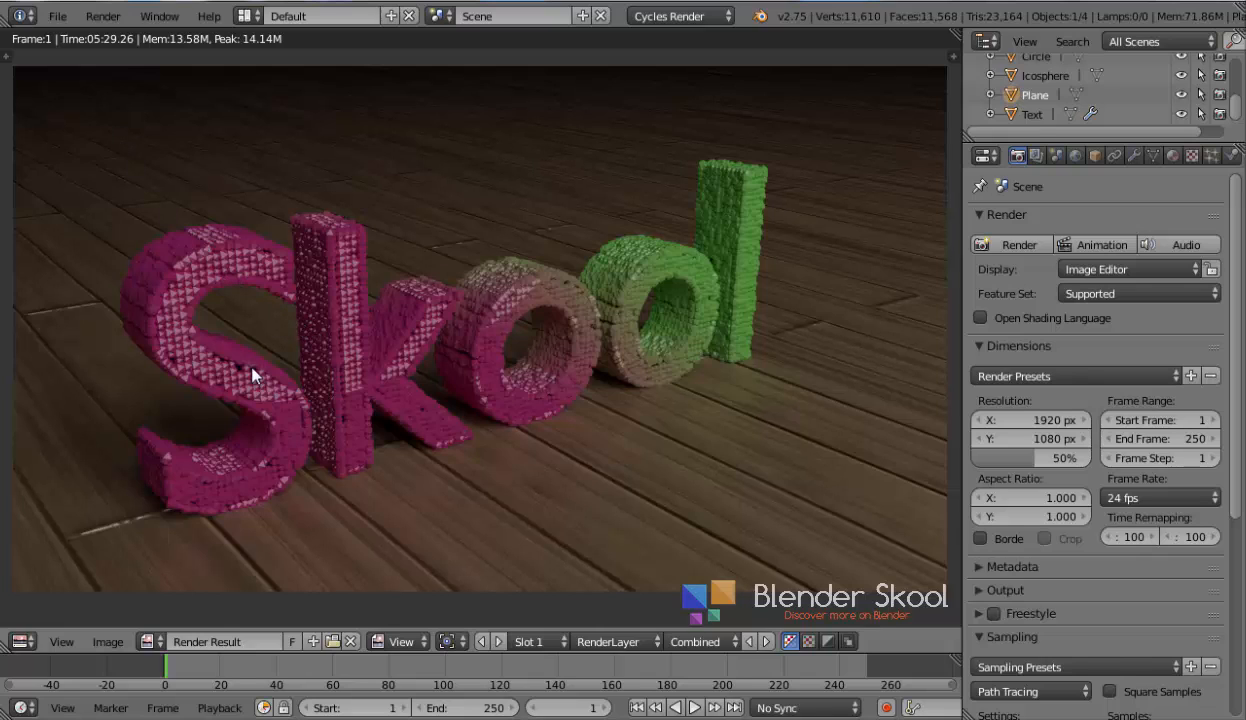
Append all node groups from the NodeTree folder of Photo_Editing_Nodes.blend in the Photo Editing Nodes folder
click(57, 16)
click(120, 319)
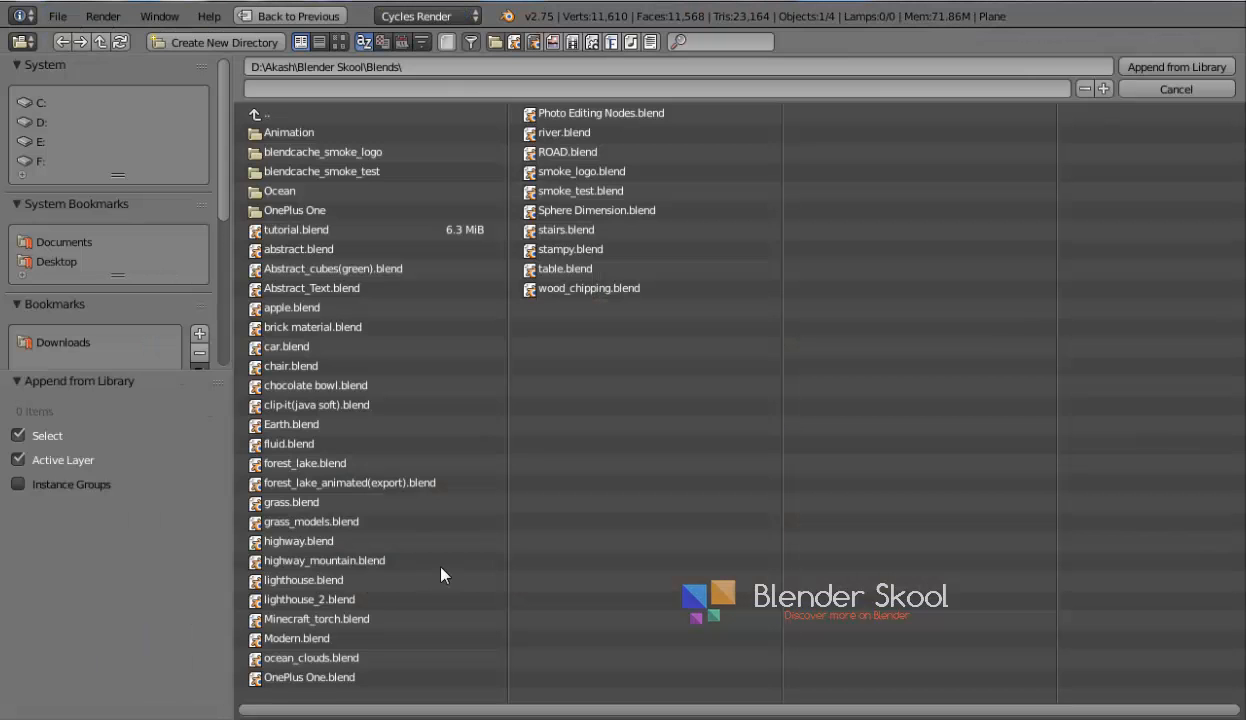
scroll(62, 254, down, 2)
scroll(62, 254, down, 3)
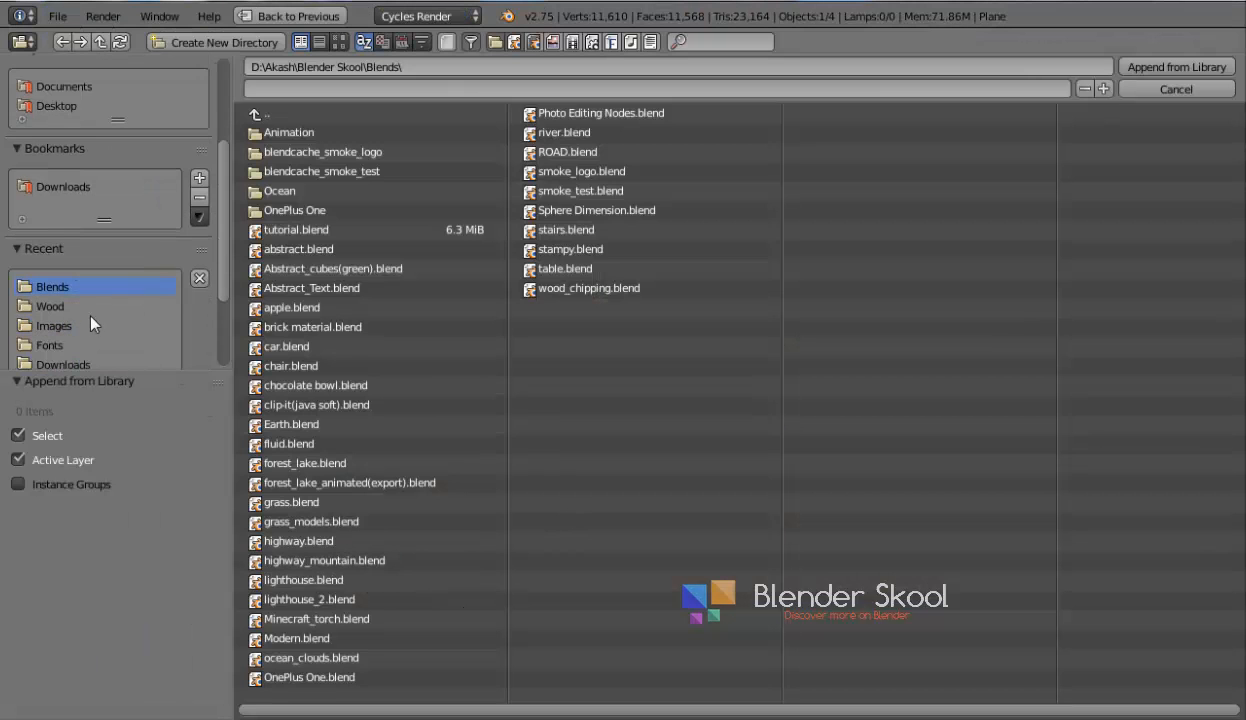
scroll(81, 300, down, 2)
scroll(88, 268, down, 2)
click(90, 299)
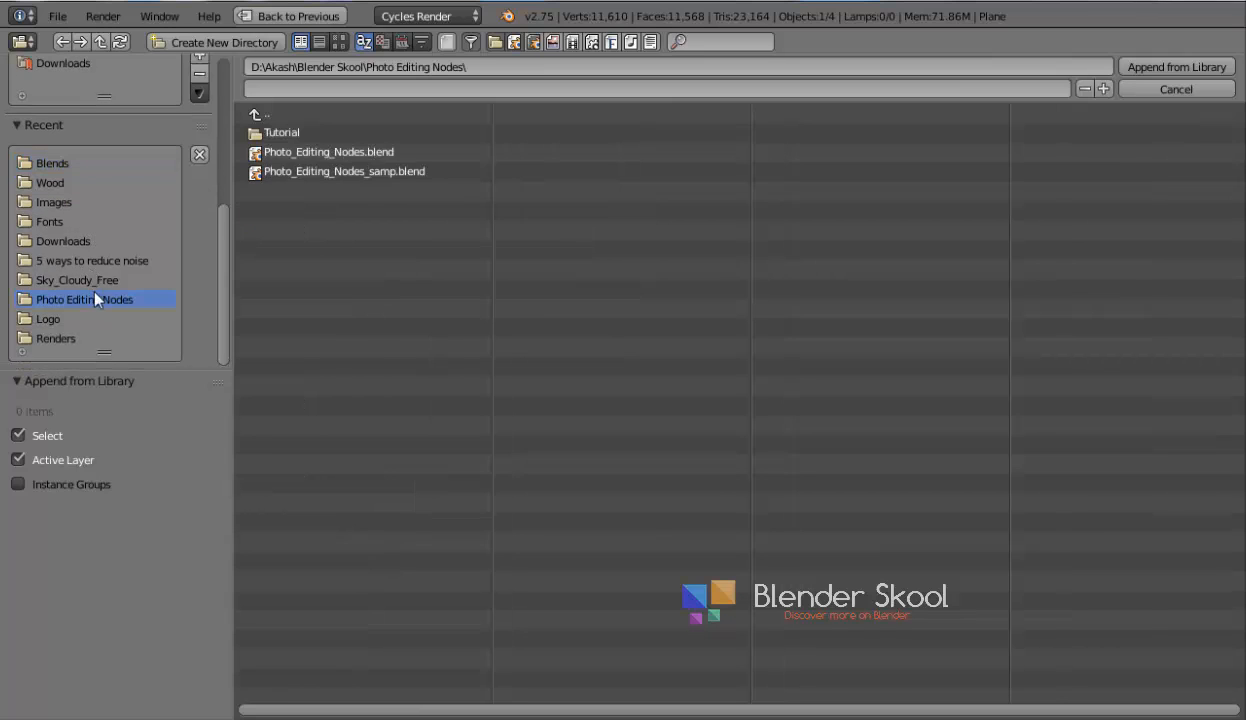
click(297, 158)
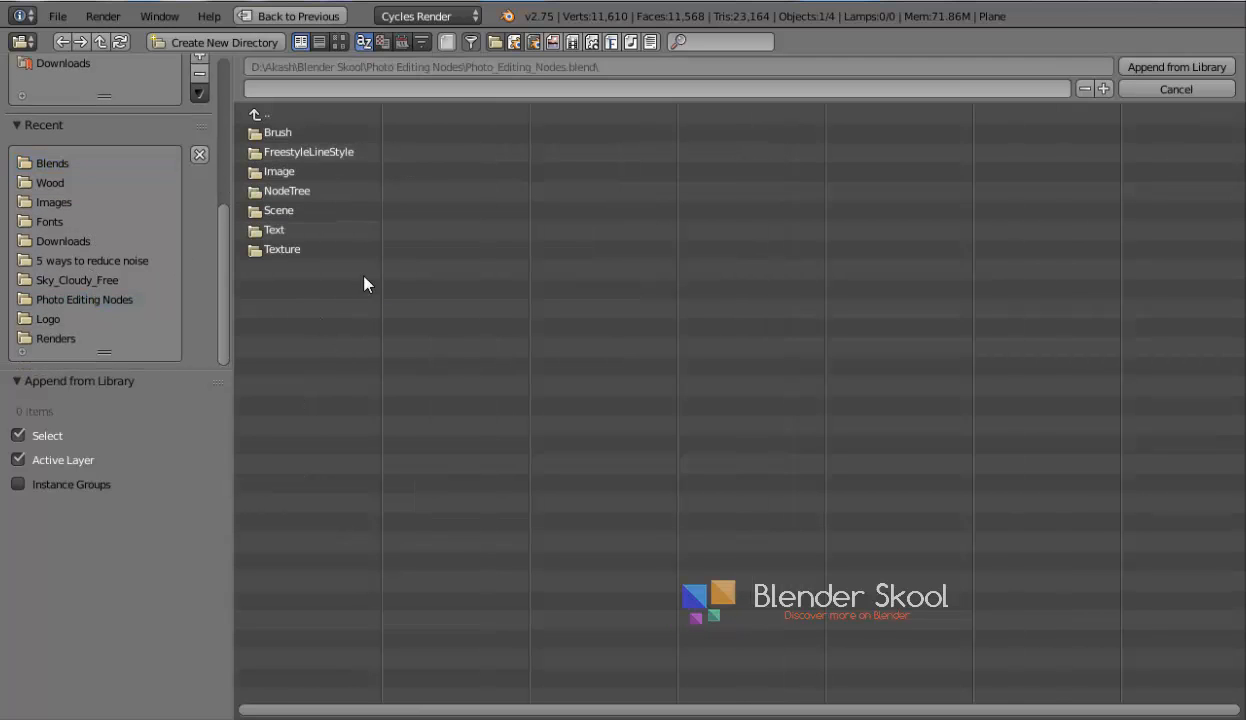
click(293, 194)
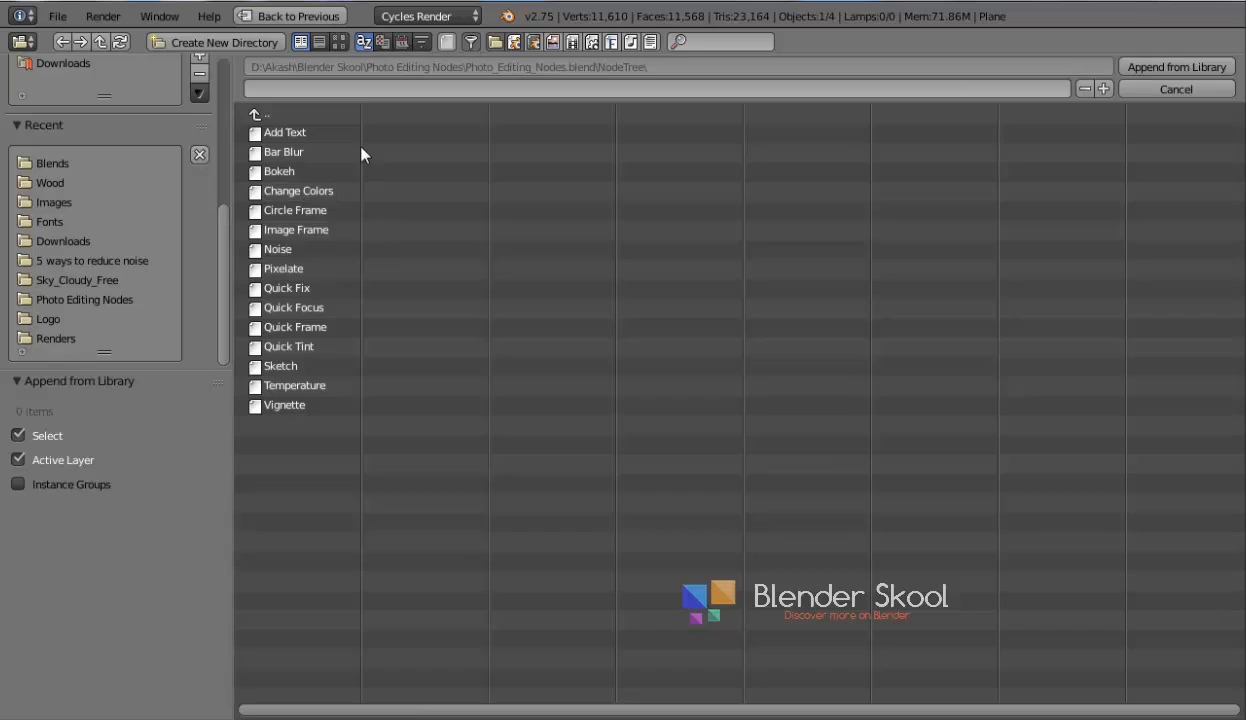
key(a)
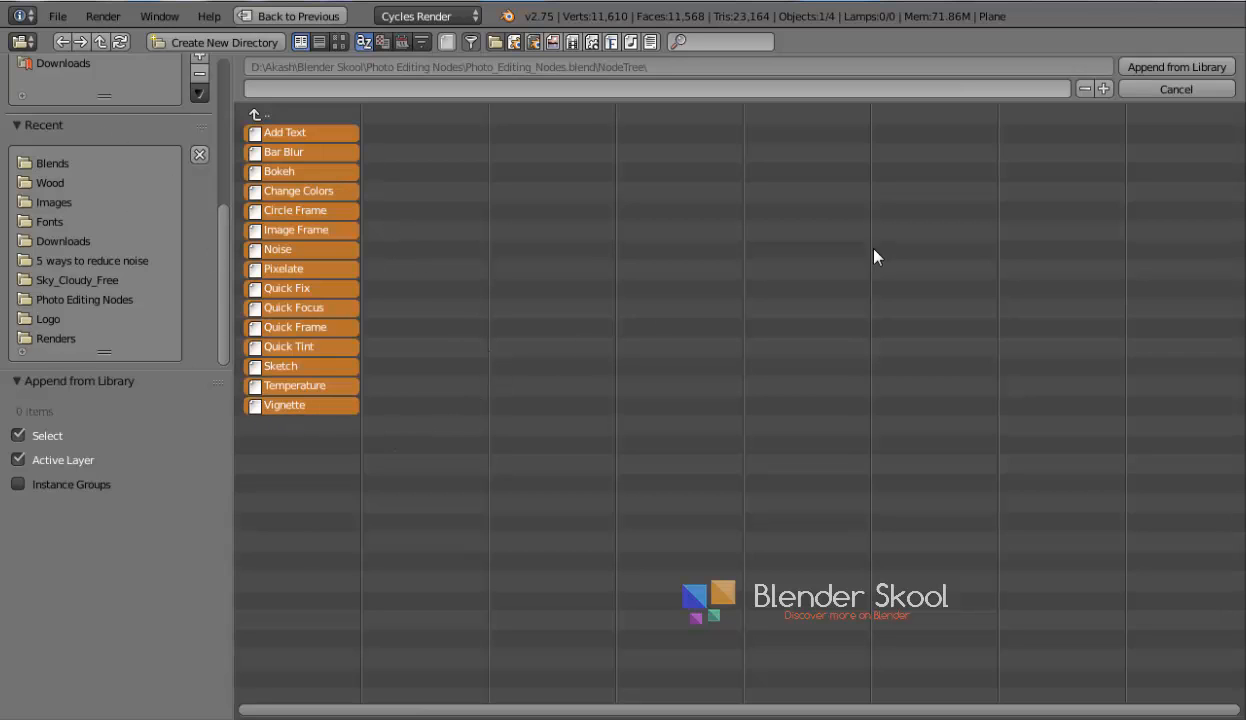
click(1130, 68)
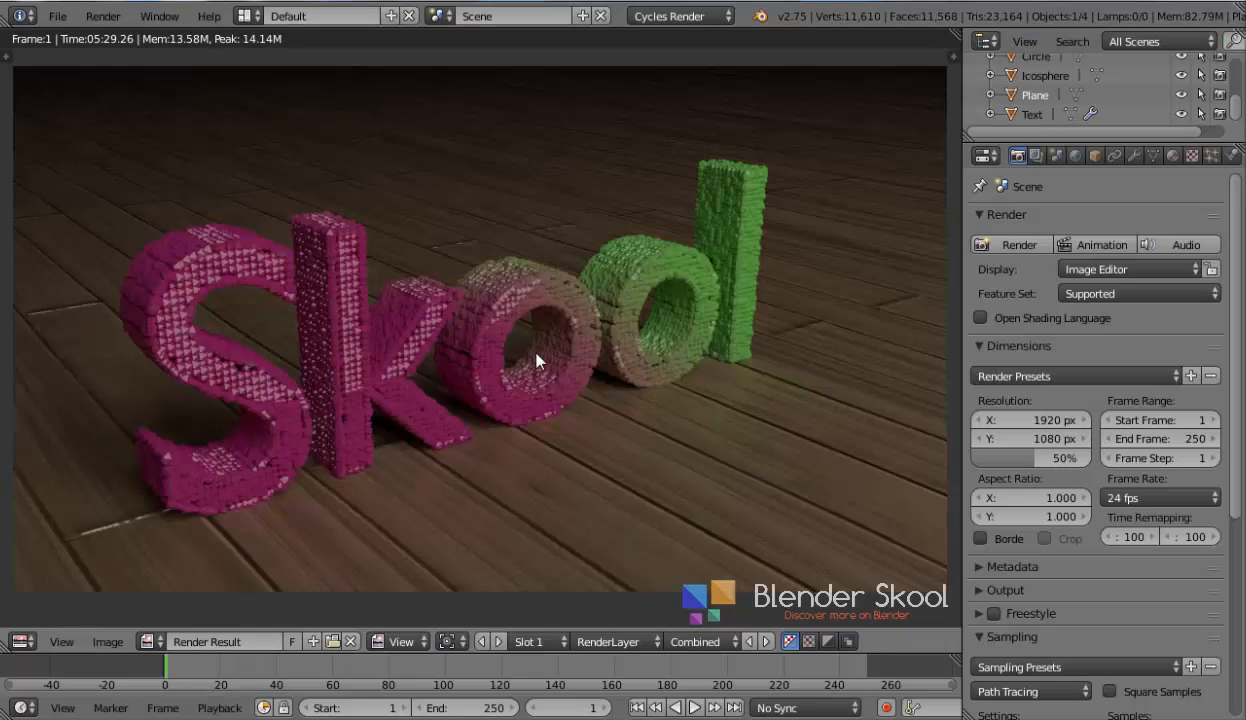
Switch the image area to the Node Editor showing compositing nodes and enable Use Nodes
click(21, 641)
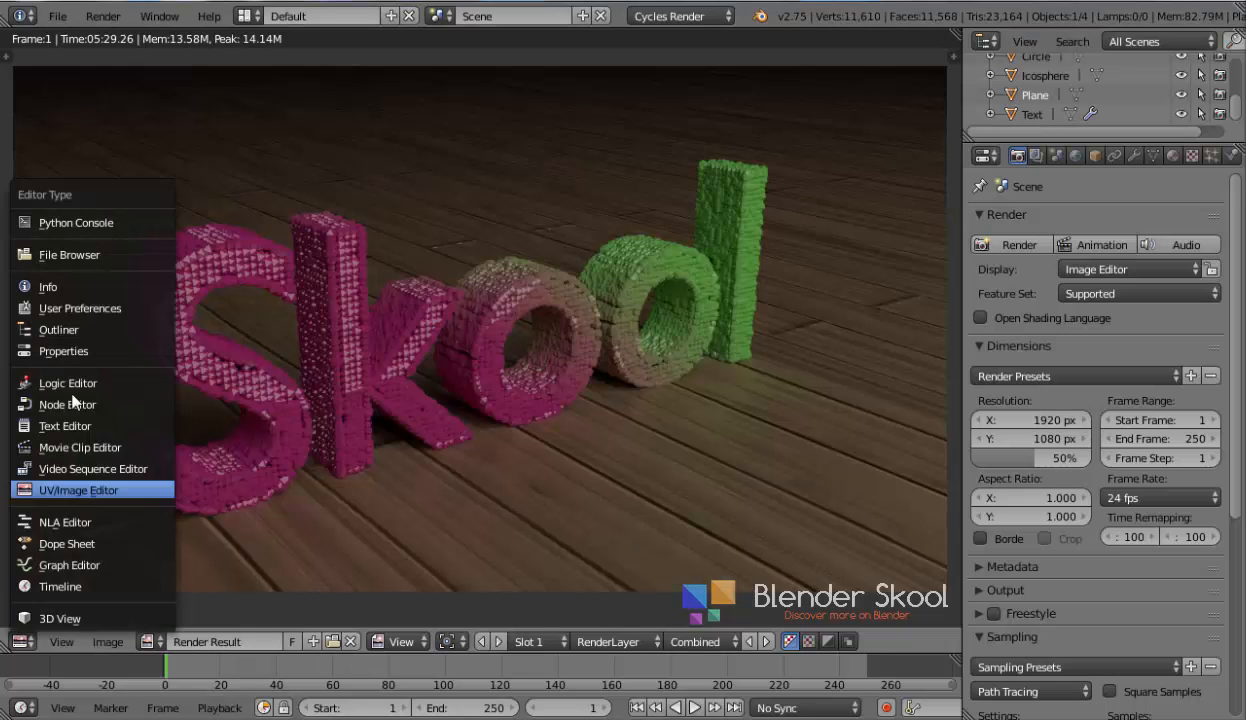
click(72, 403)
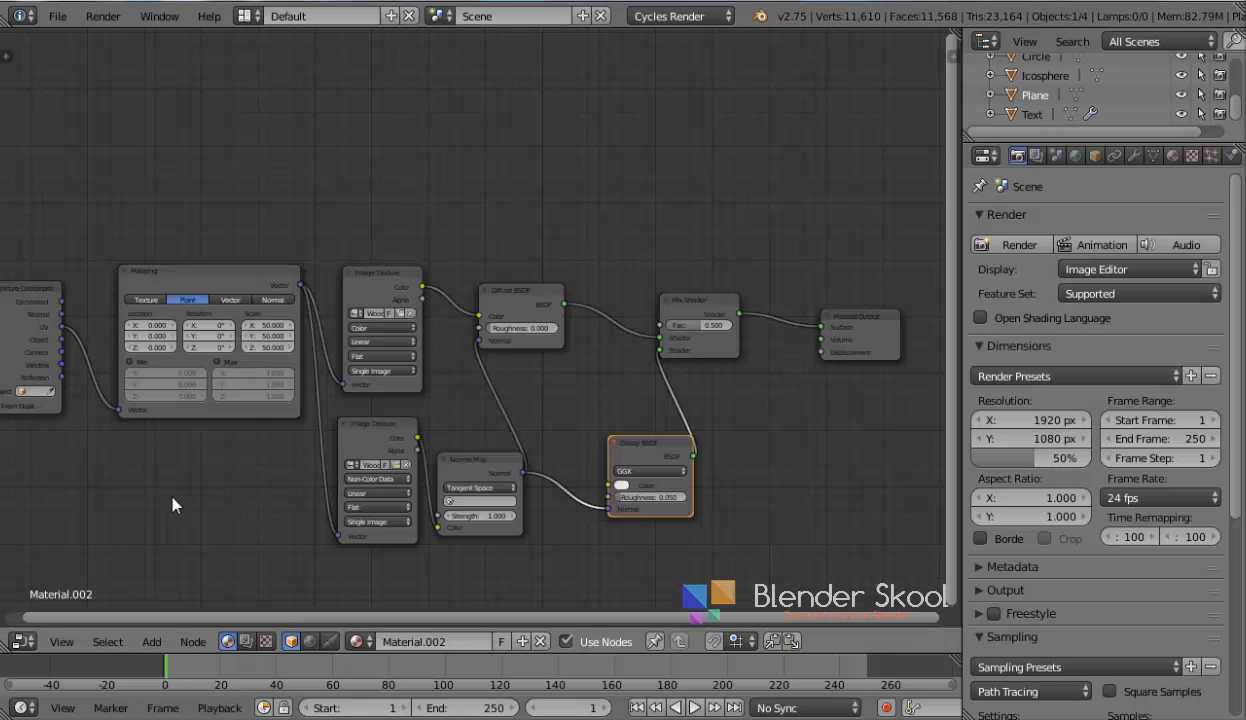
click(246, 641)
key(n)
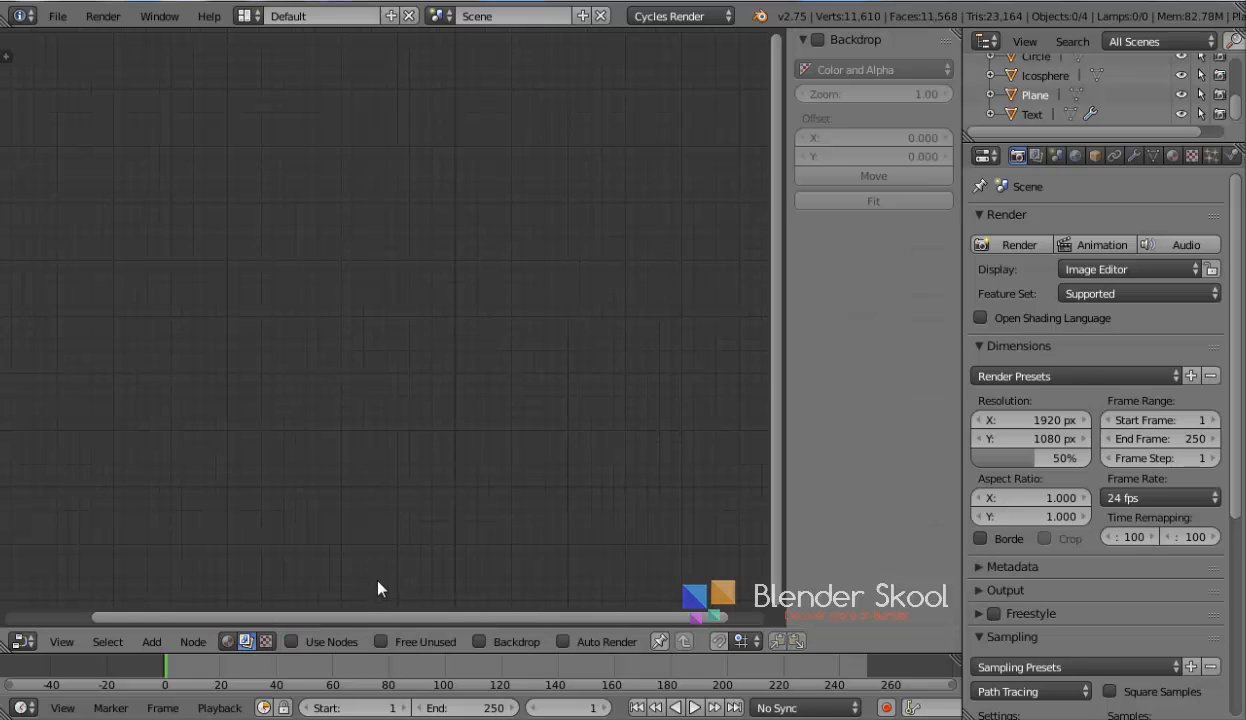
key(n)
scroll(341, 596, up, 1)
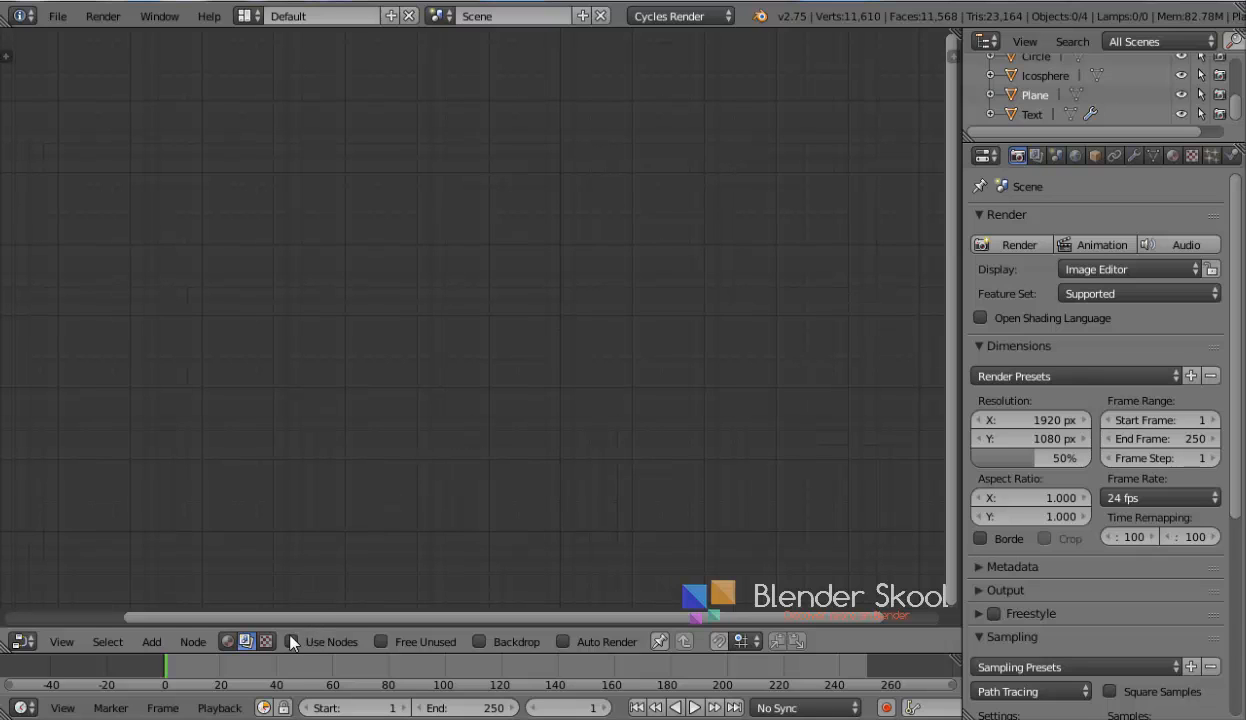
click(291, 642)
Connect a Viewer node to the Render Layers image output and display its result as the backdrop
drag(697, 300, 857, 161)
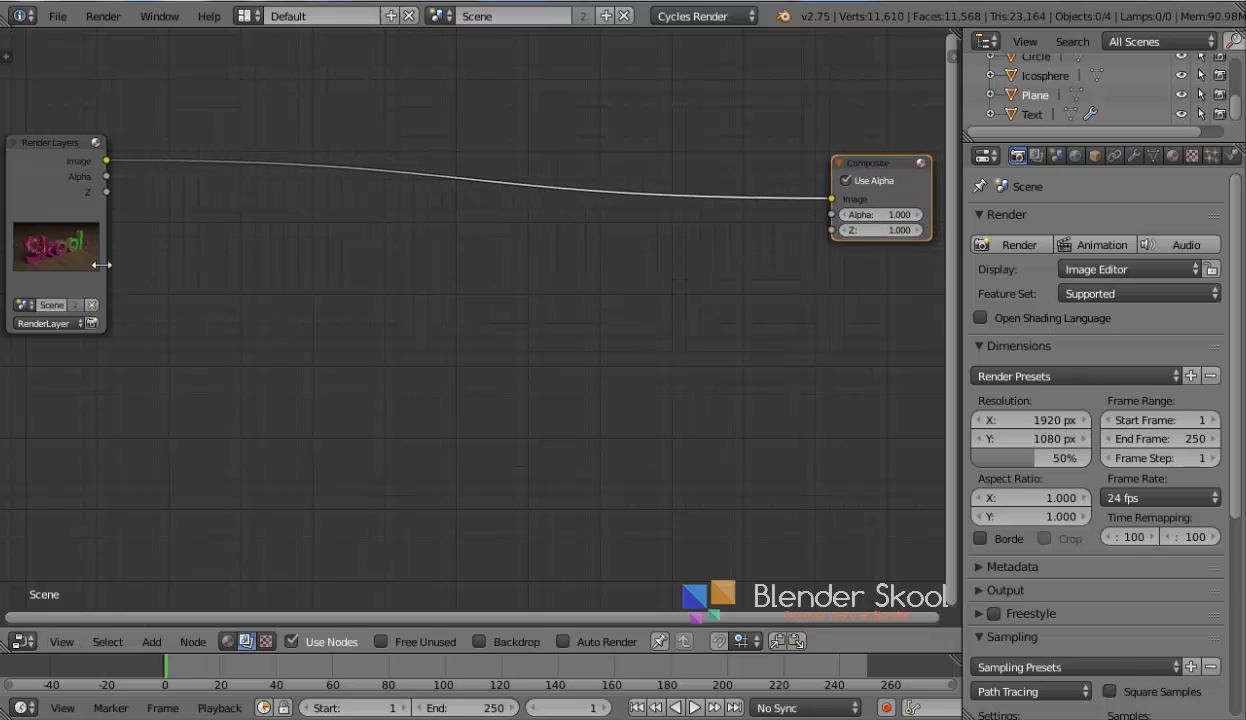
ctrl+shift+right_click(60, 209)
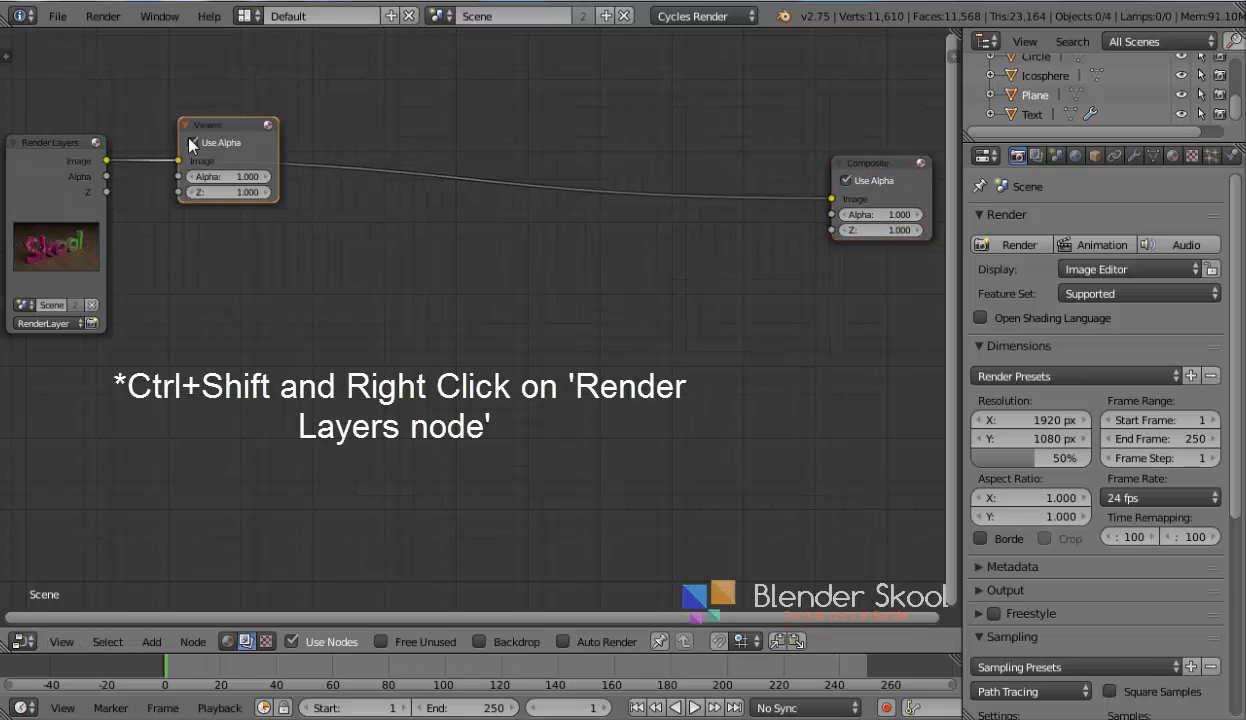
drag(205, 127, 859, 335)
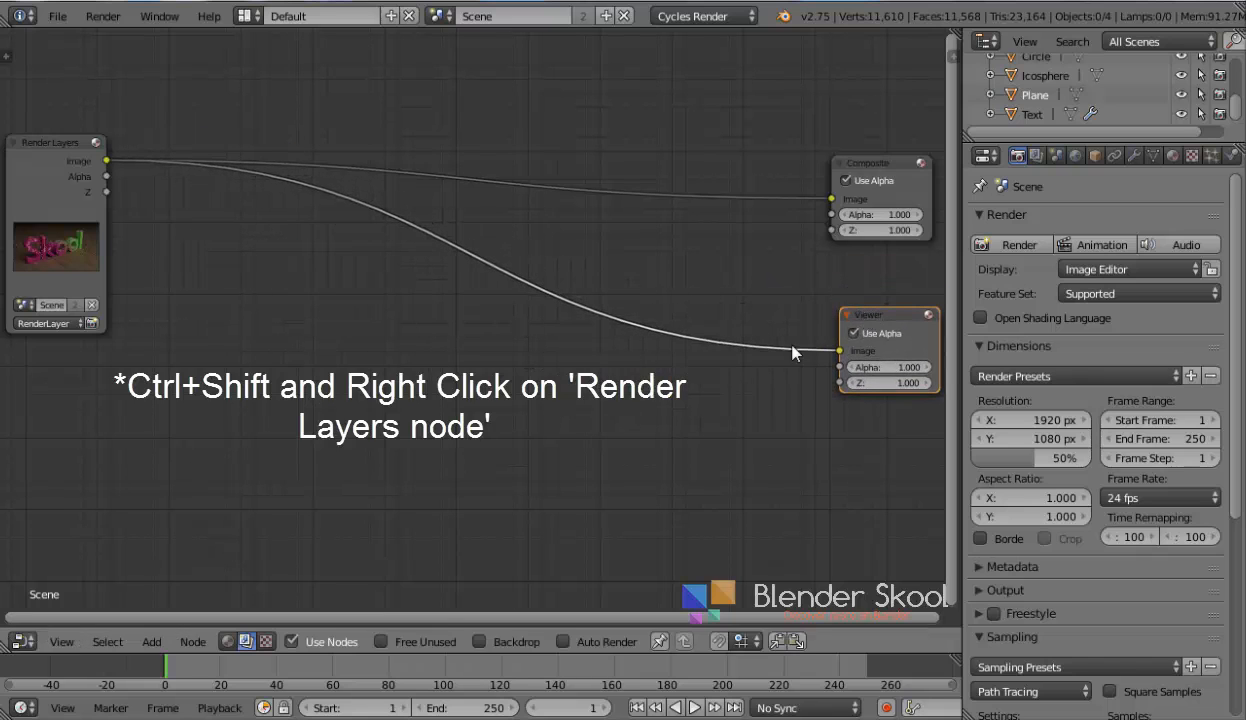
click(479, 641)
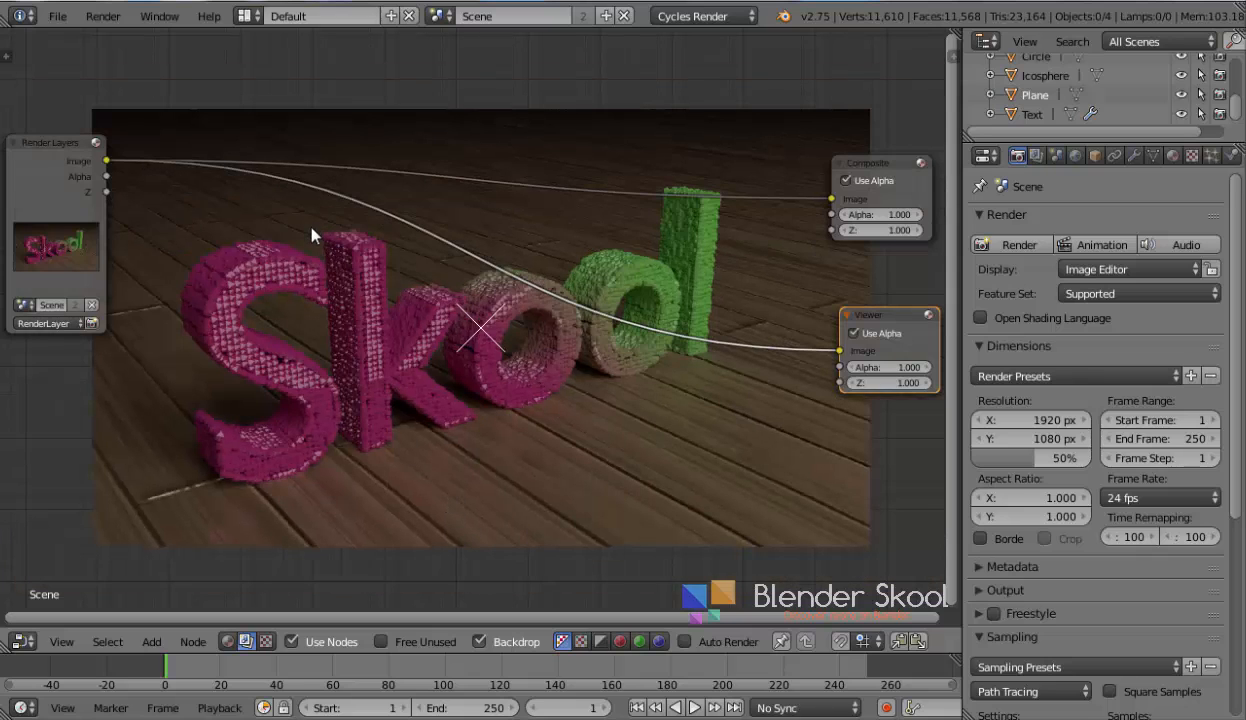
Add a Vignette group node and insert it between Render Layers and the Viewer
key(shift+a)
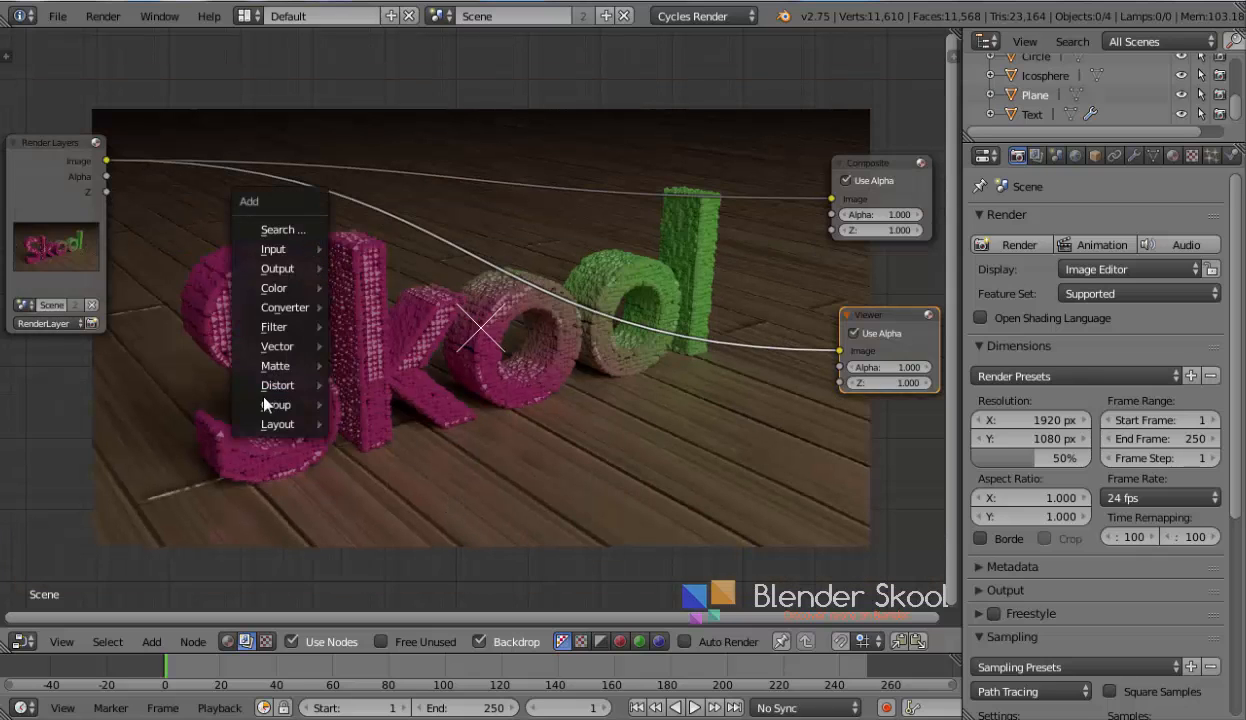
mouse_move(282, 406)
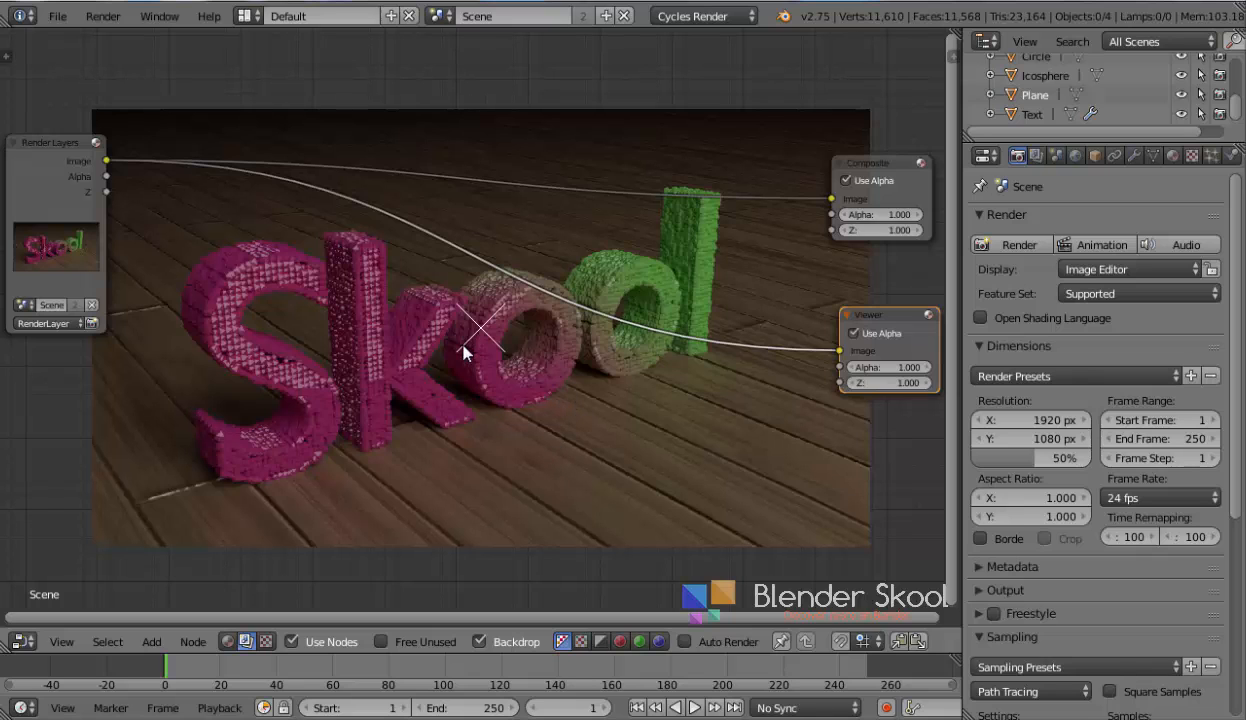
middle_drag(447, 380, 459, 441)
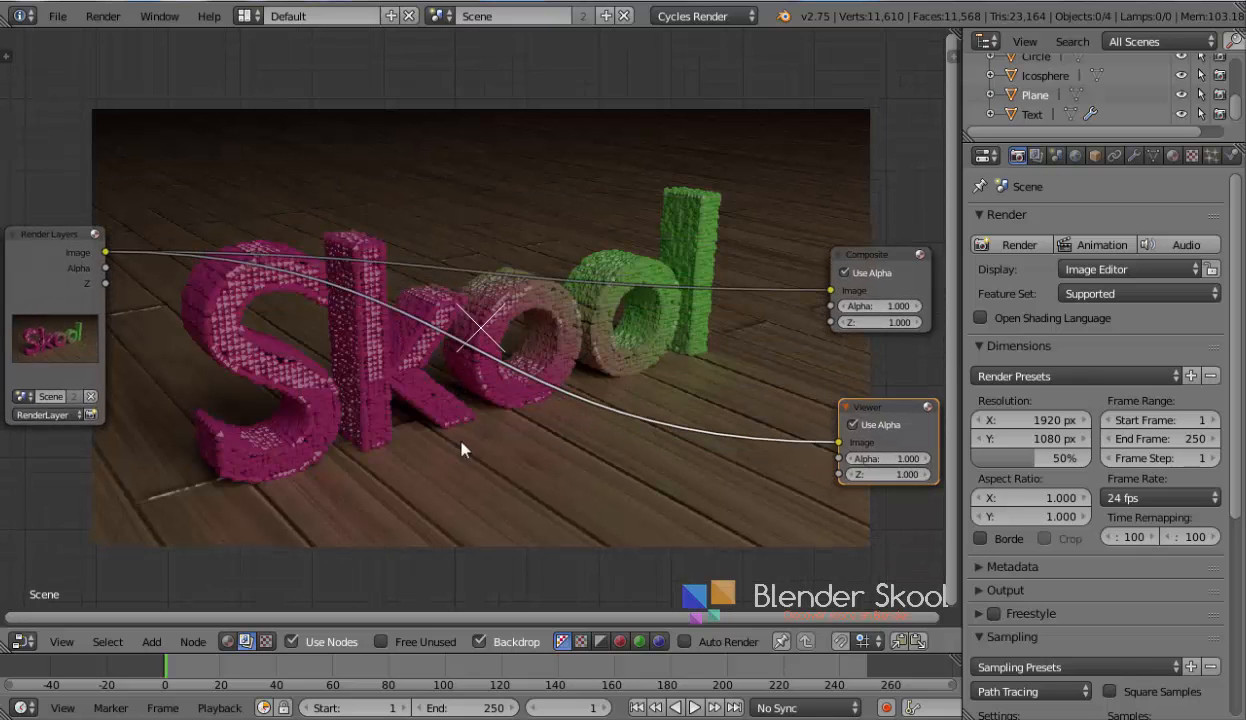
key(shift+a)
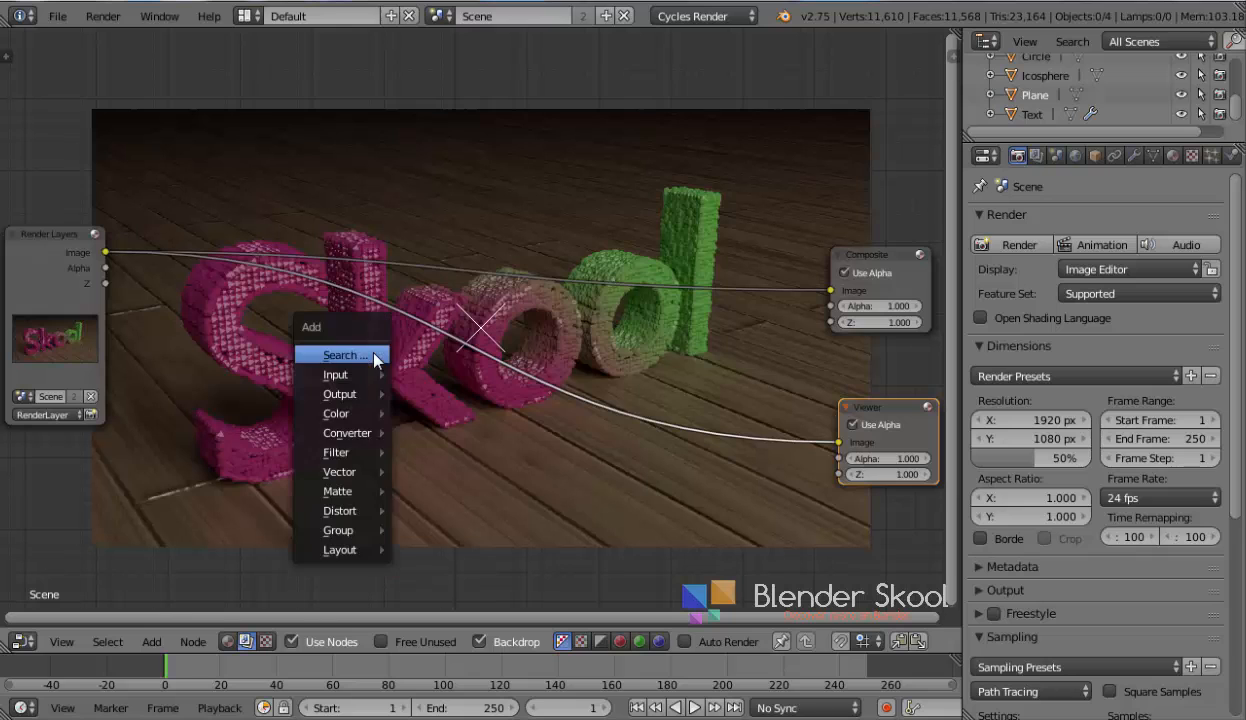
mouse_move(363, 533)
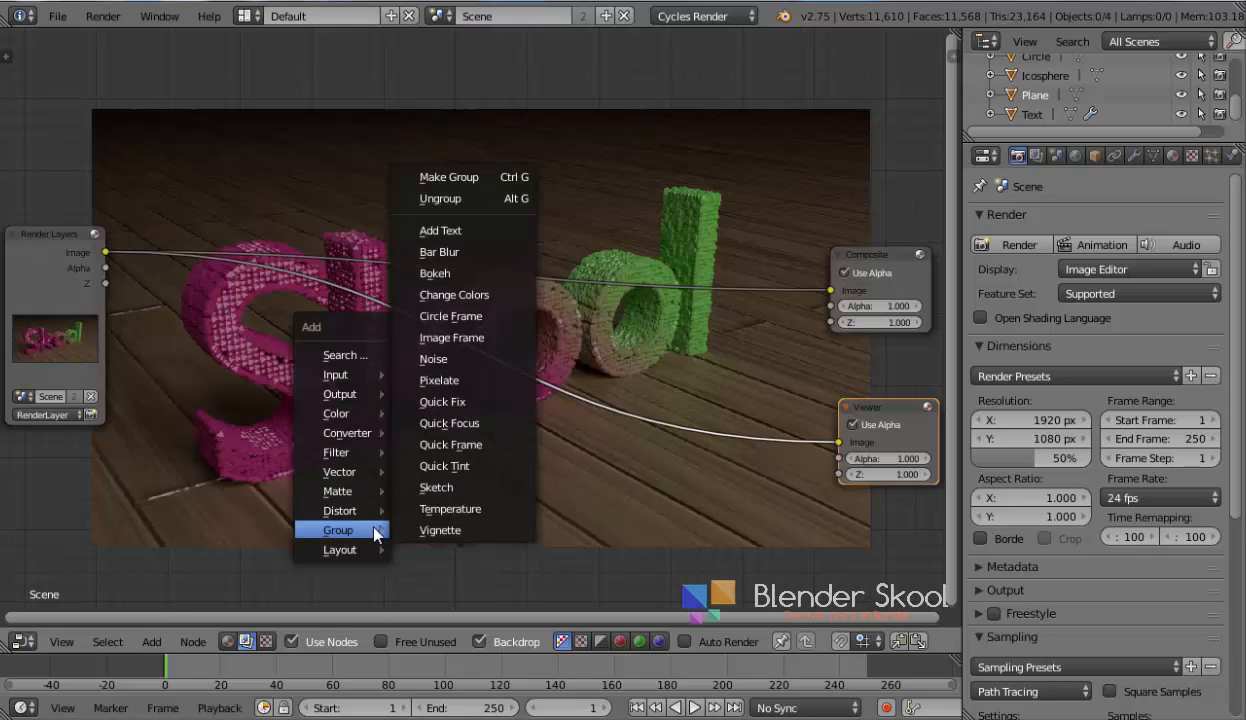
click(423, 532)
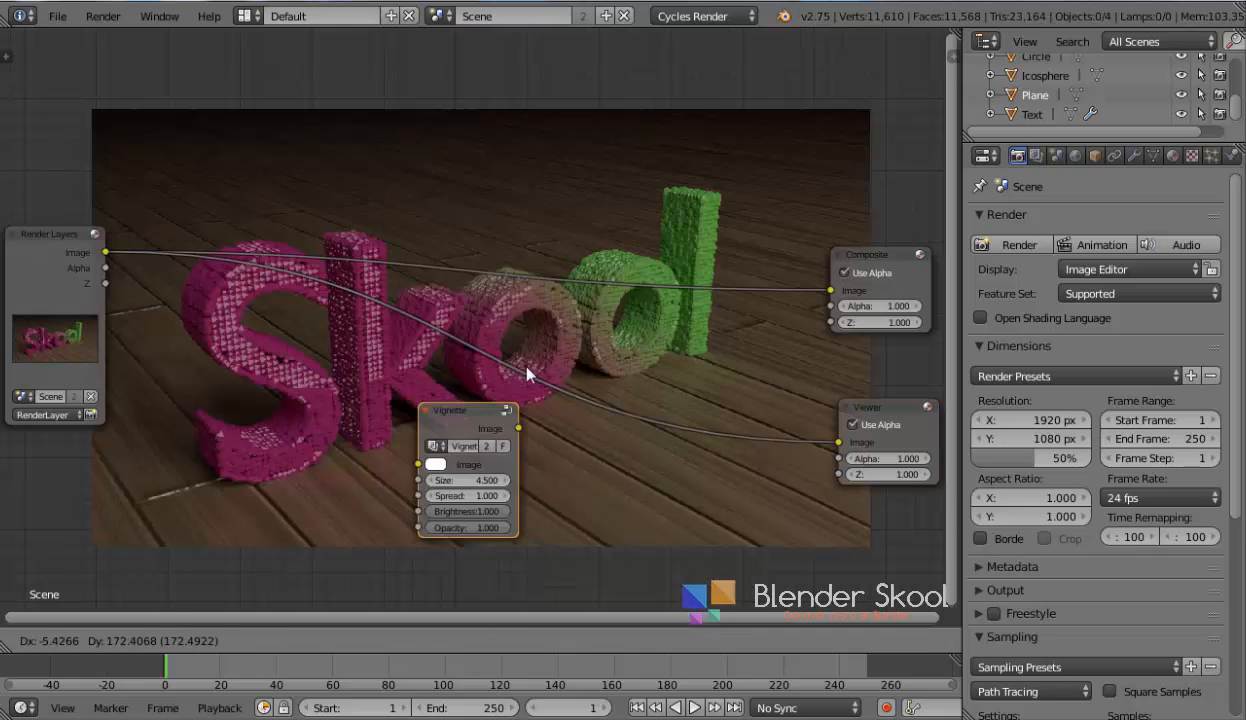
click(586, 388)
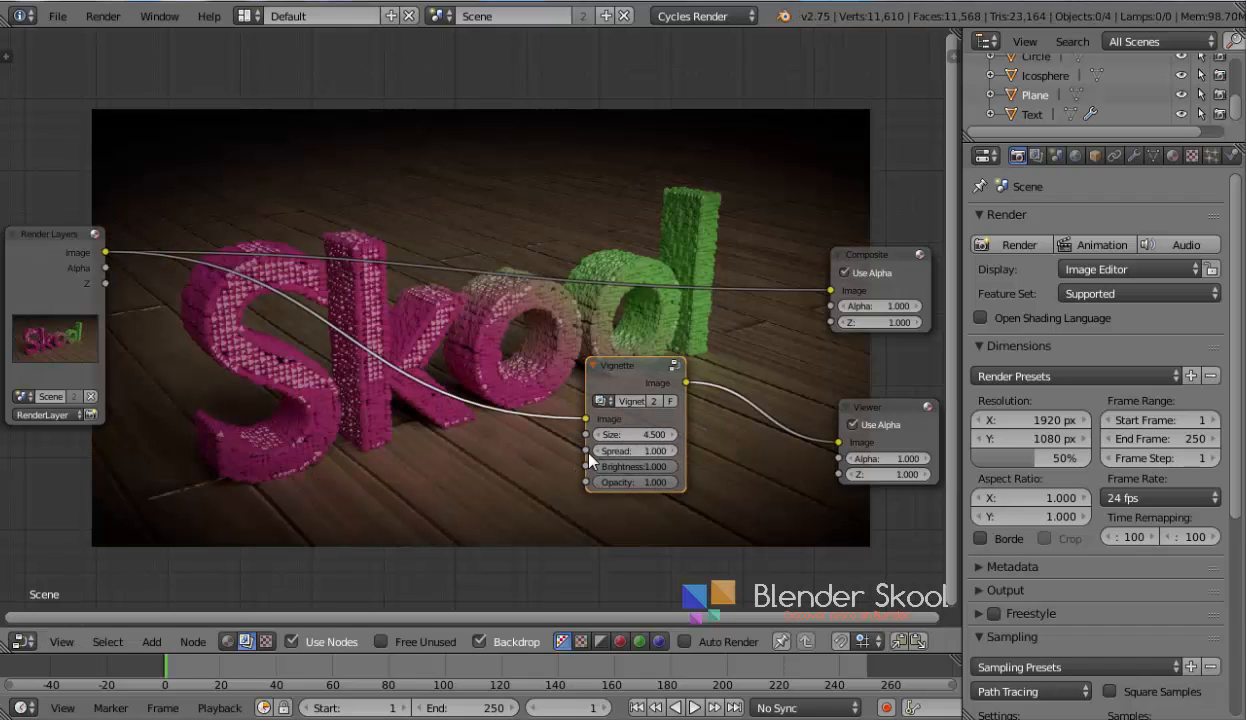
Set the Vignette node's Opacity to 0.9 and its Size to 5
click(655, 482)
text(.9)
key(Return)
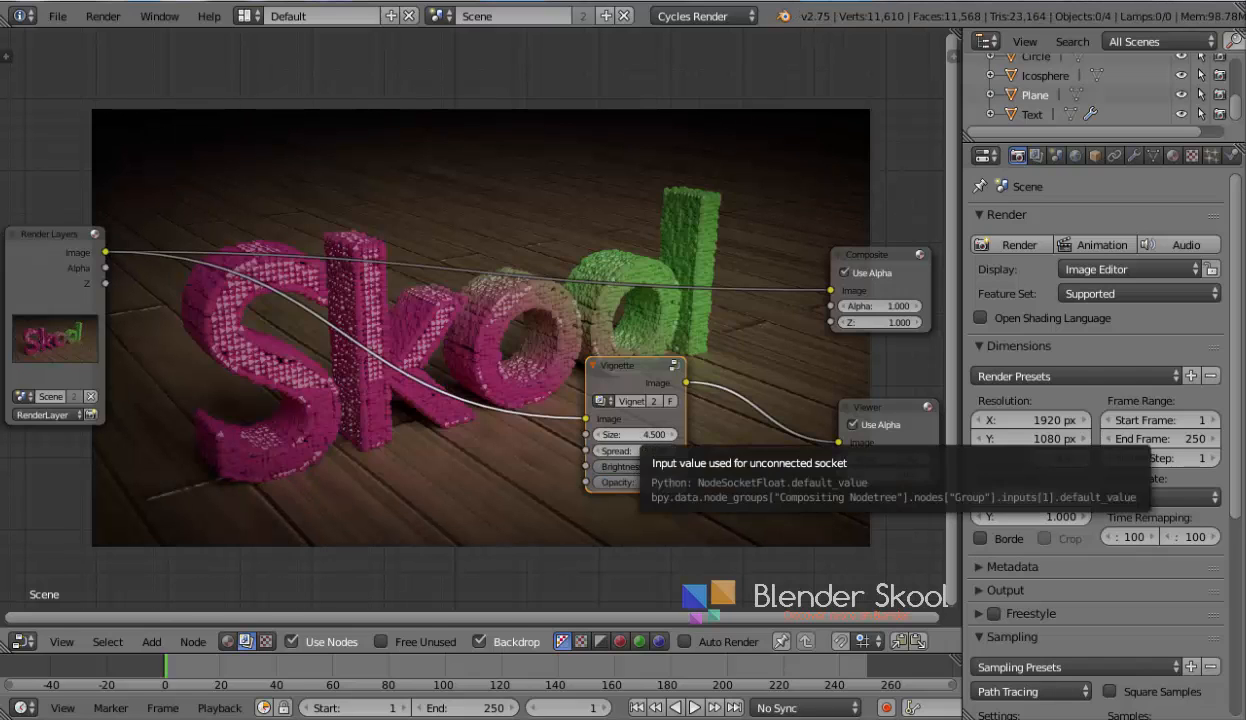
click(638, 435)
text(4.5)
key(Return)
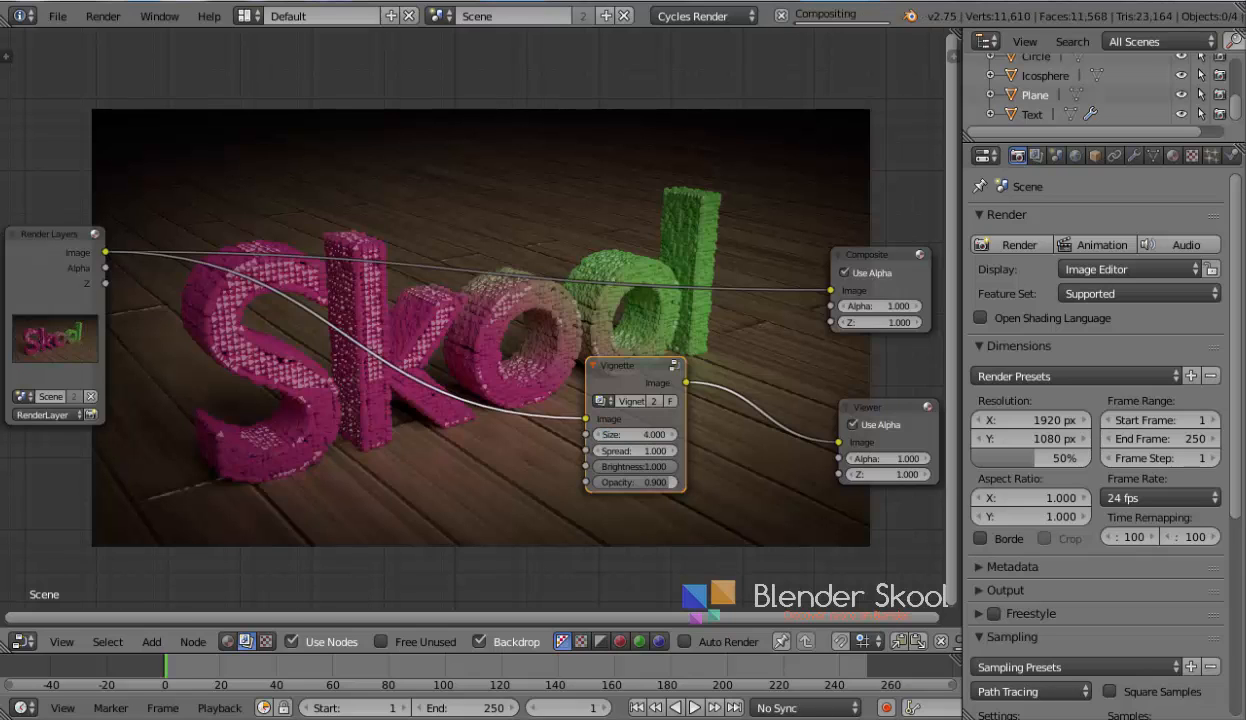
click(638, 435)
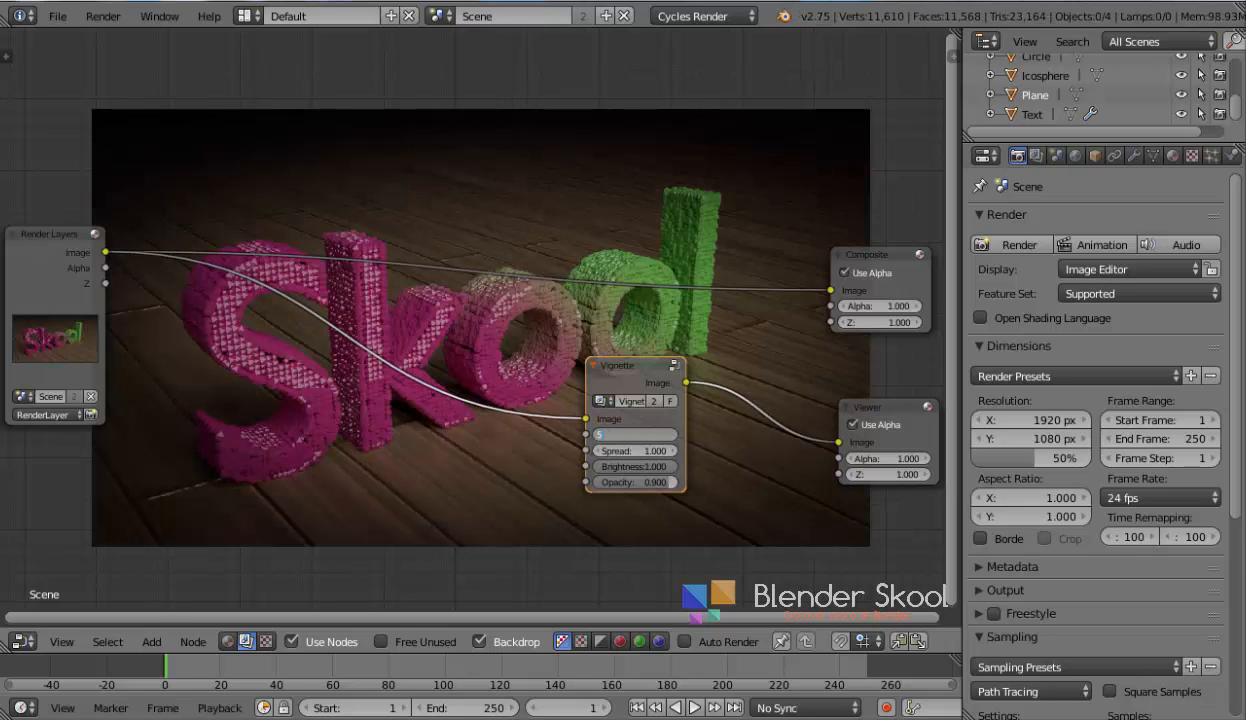
text(5)
key(Return)
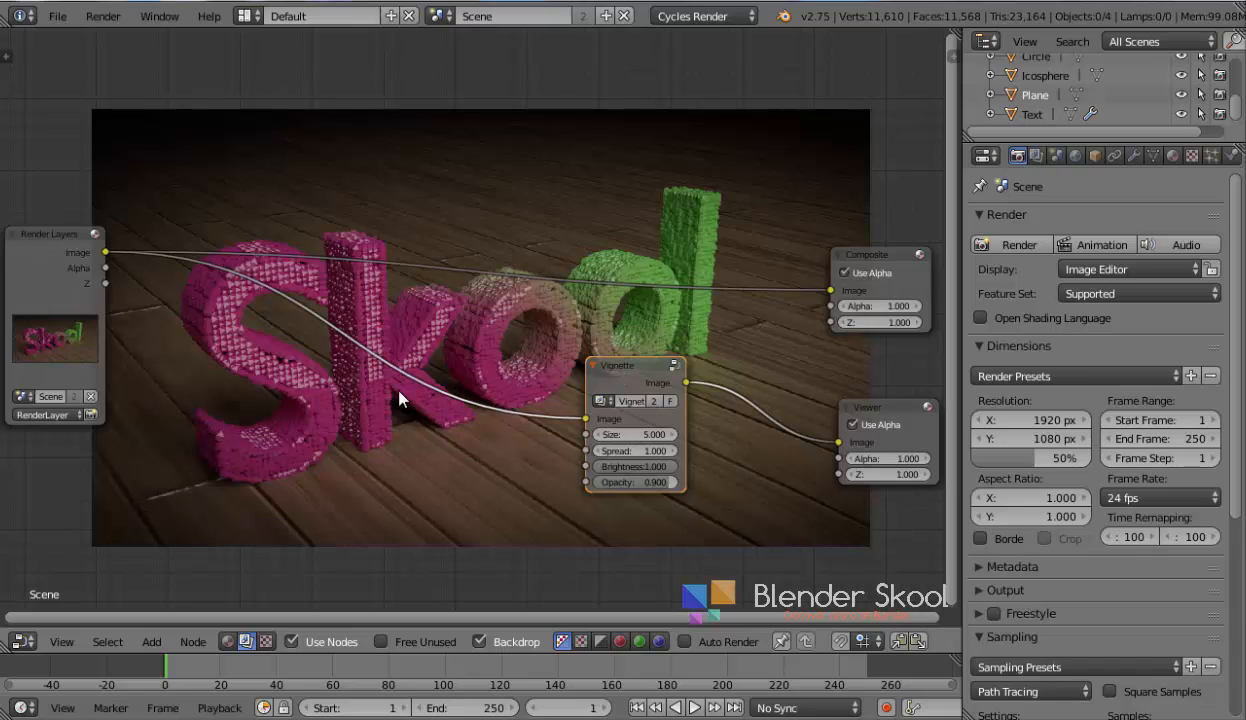
Add a Temperature group node and insert it between Render Layers and the Vignette node
key(shift+a)
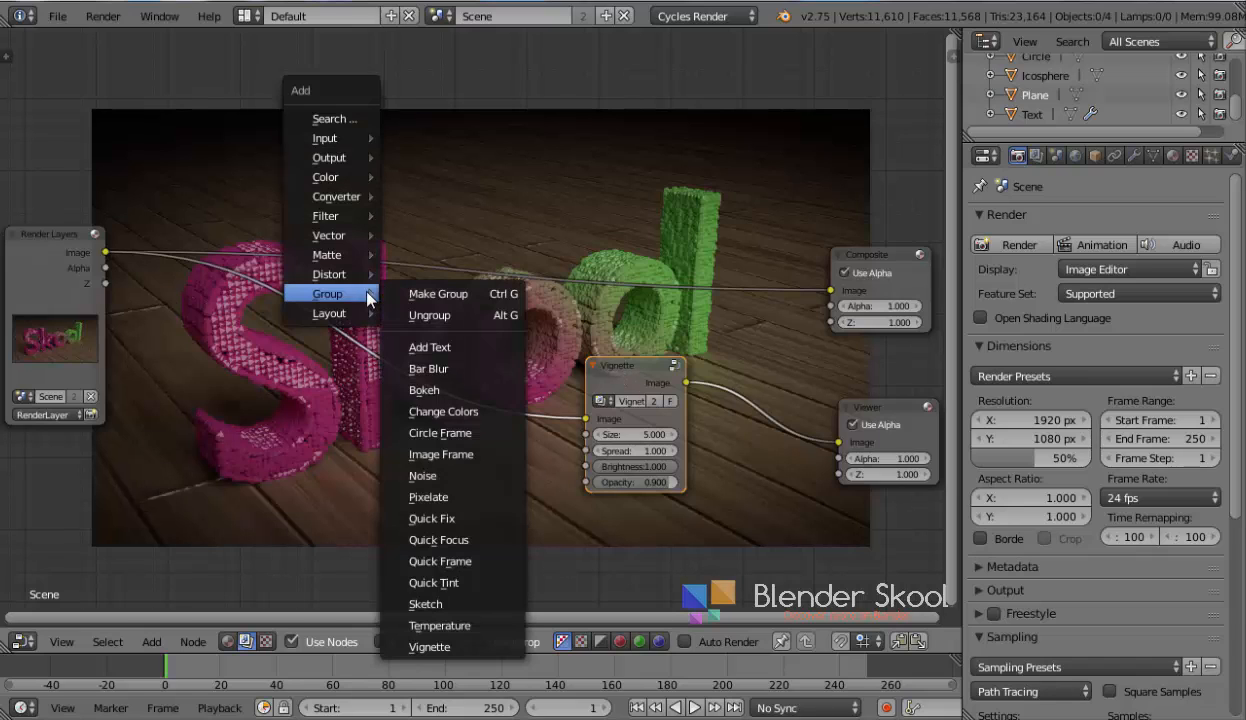
click(468, 626)
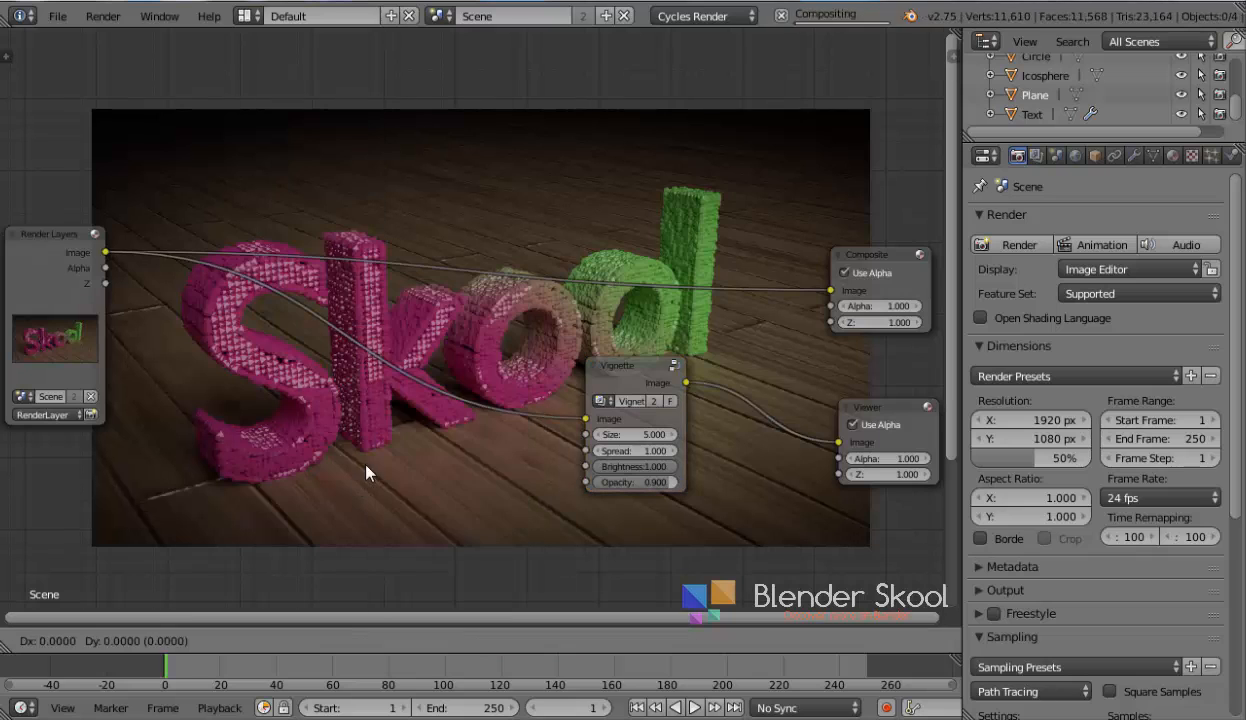
click(366, 382)
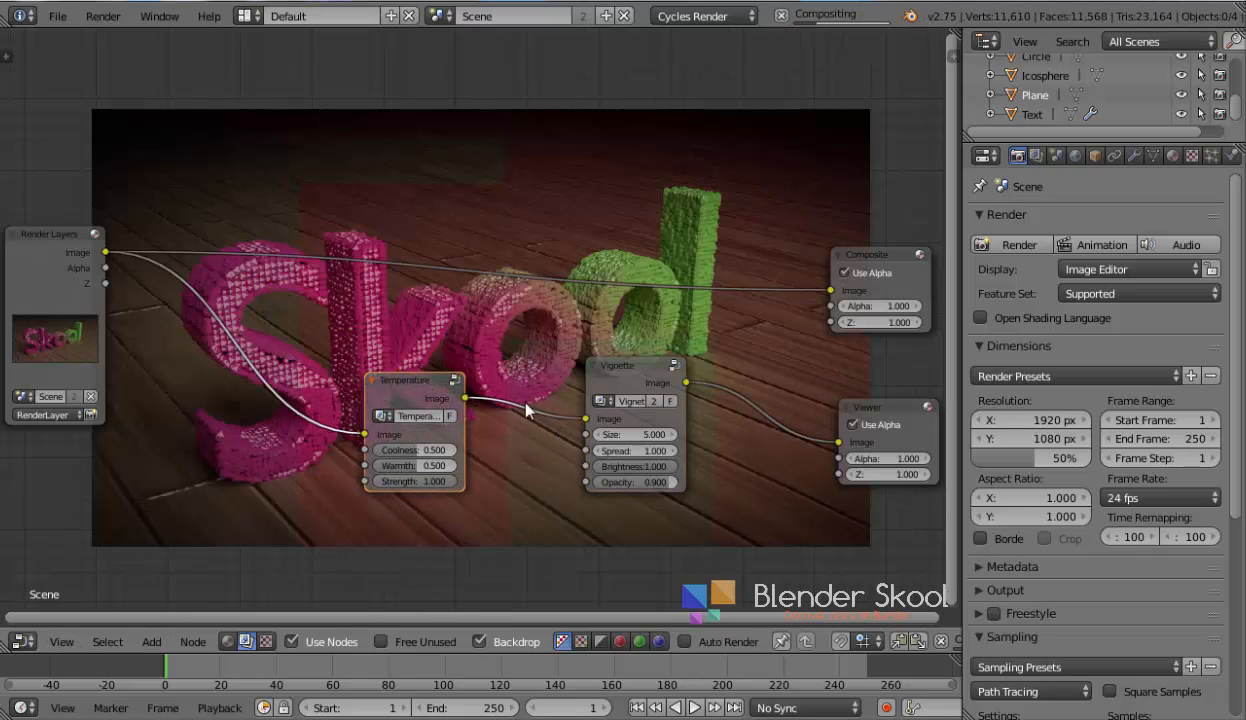
Set the Temperature node's Coolness to 0 and Warmth to 0.3
drag(628, 380, 660, 380)
drag(422, 388, 454, 378)
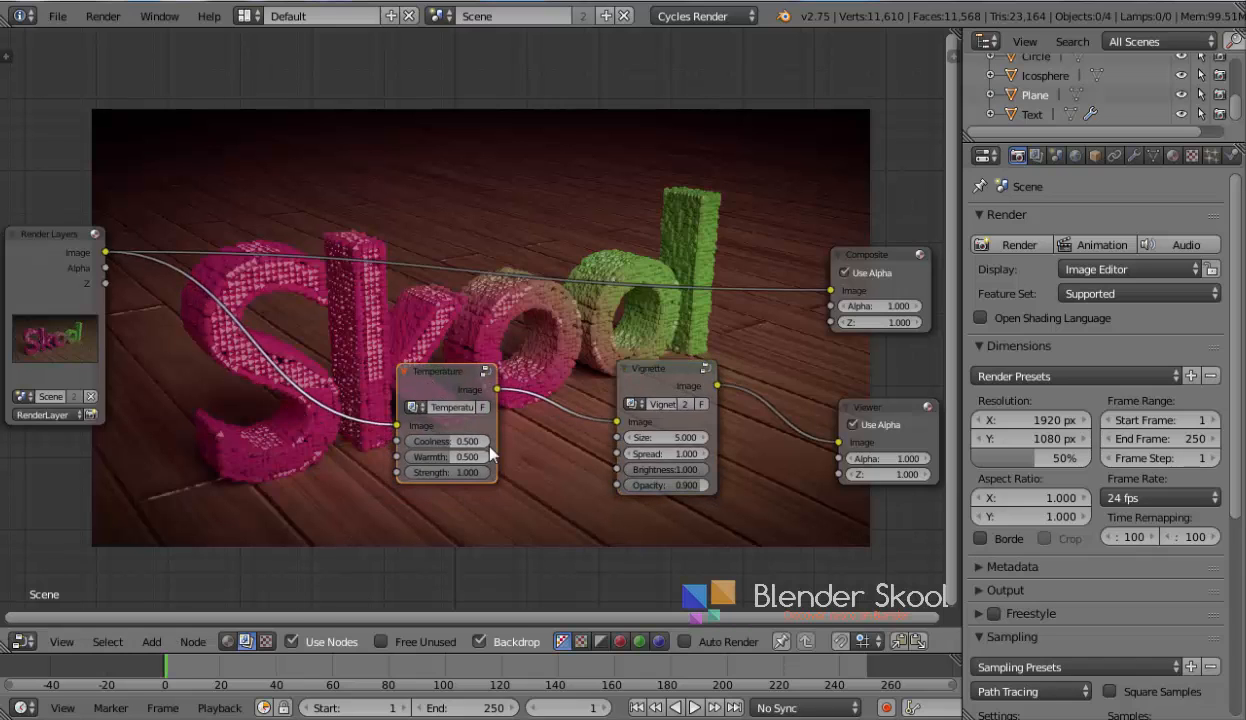
drag(468, 441, 442, 458)
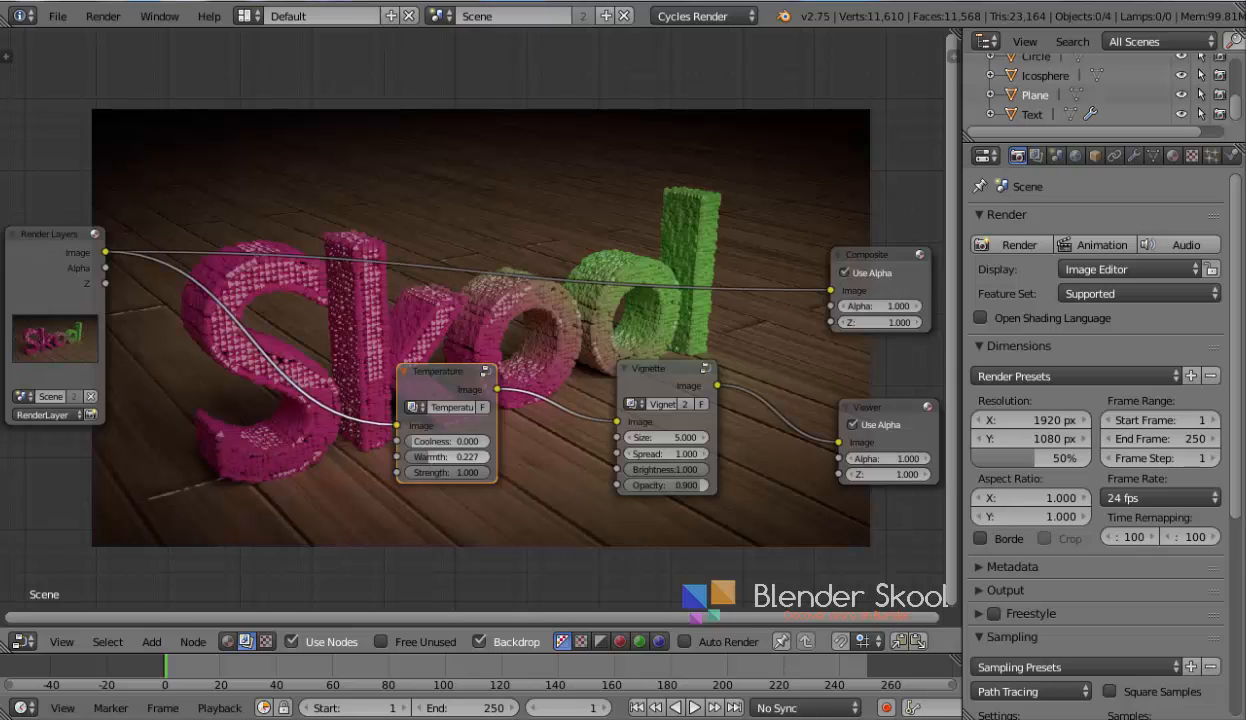
drag(433, 460, 437, 460)
click(447, 460)
text(0.3)
key(Return)
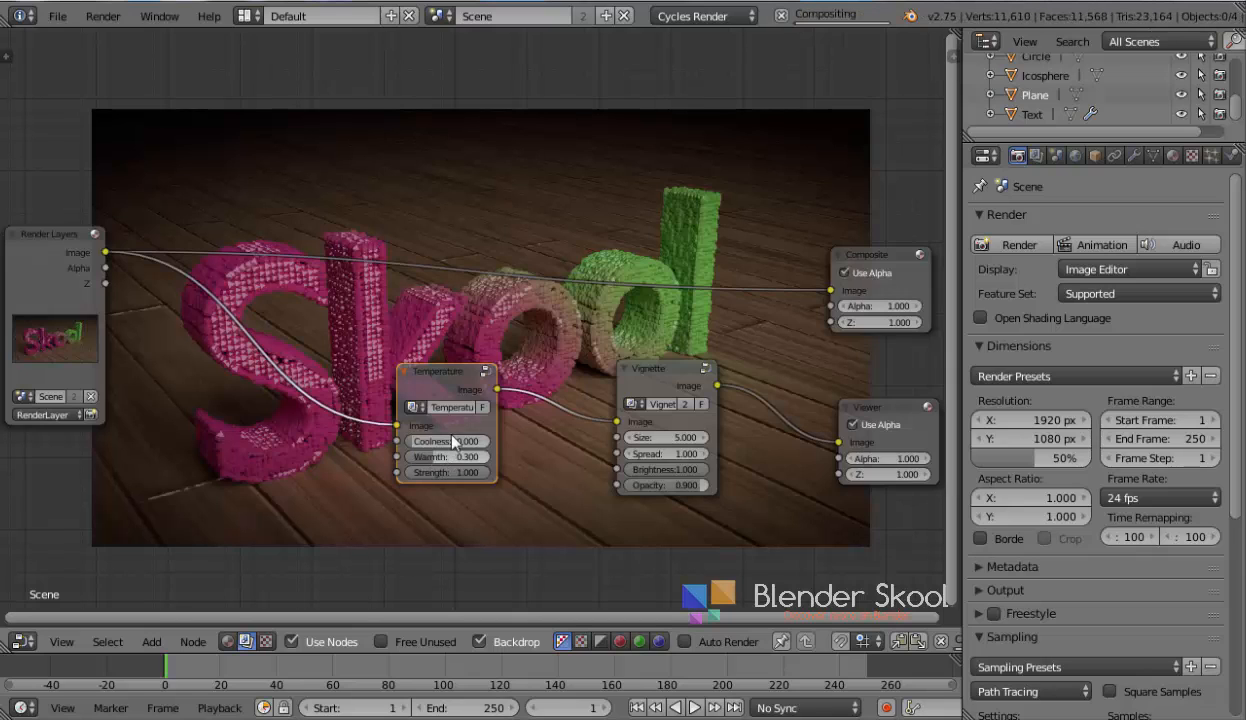
Rearrange the Temperature and Vignette nodes and feed the Vignette output into the Composite node
drag(445, 388, 490, 445)
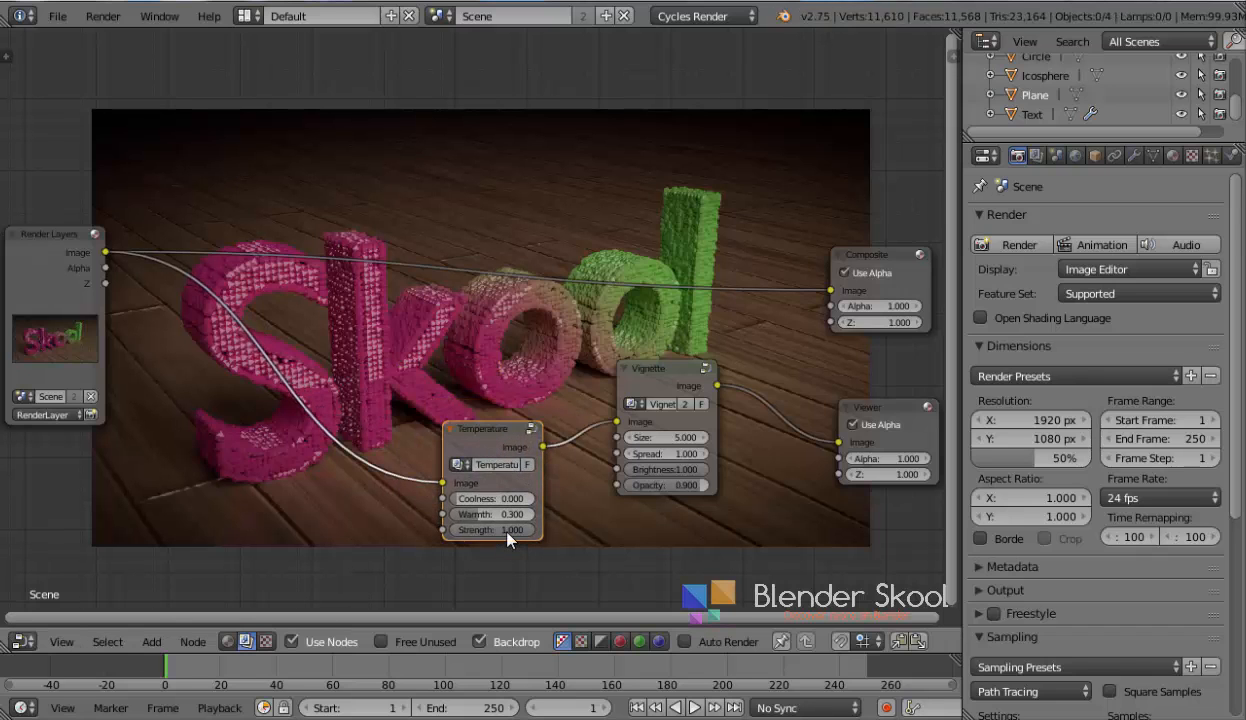
middle_drag(103, 370, 58, 318)
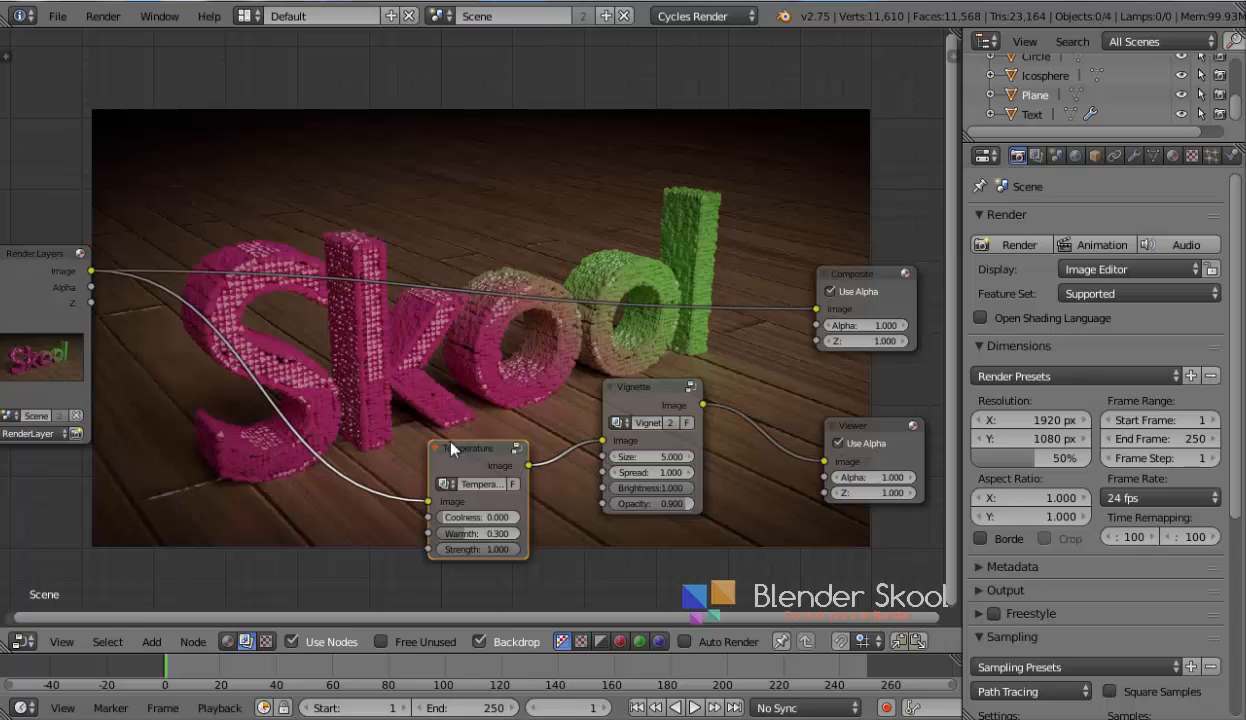
drag(468, 448, 287, 378)
drag(655, 394, 805, 306)
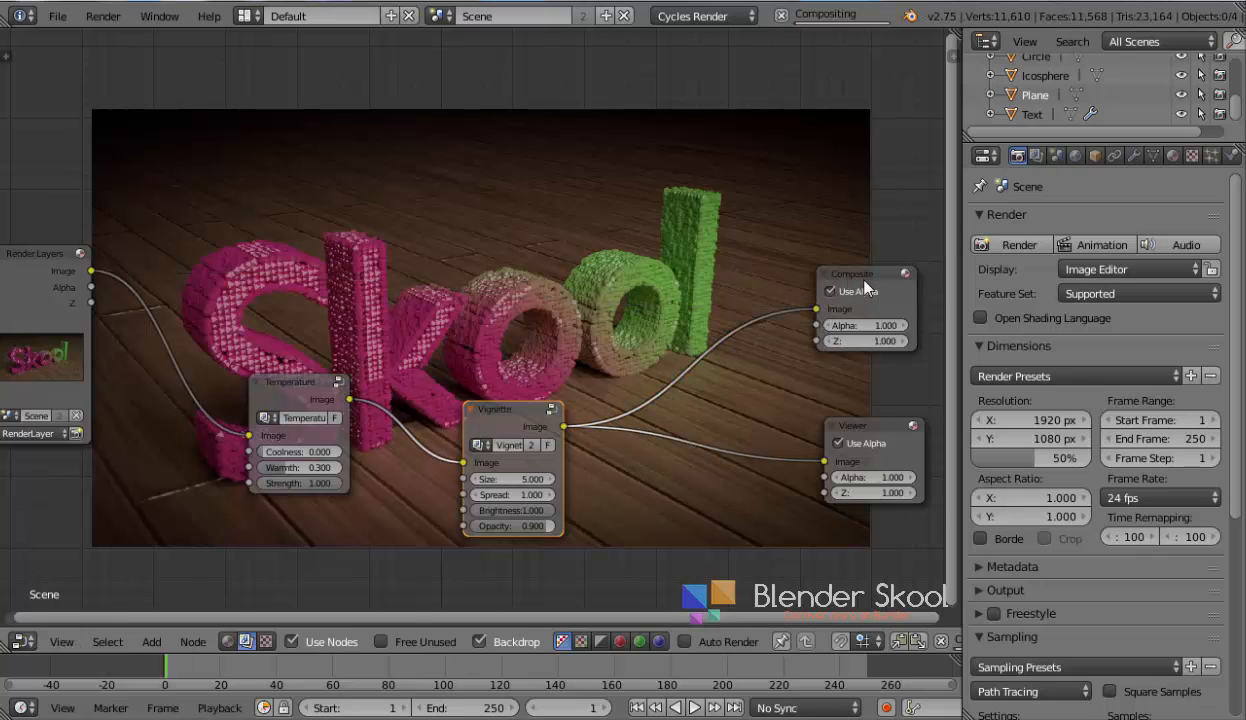
click(862, 280)
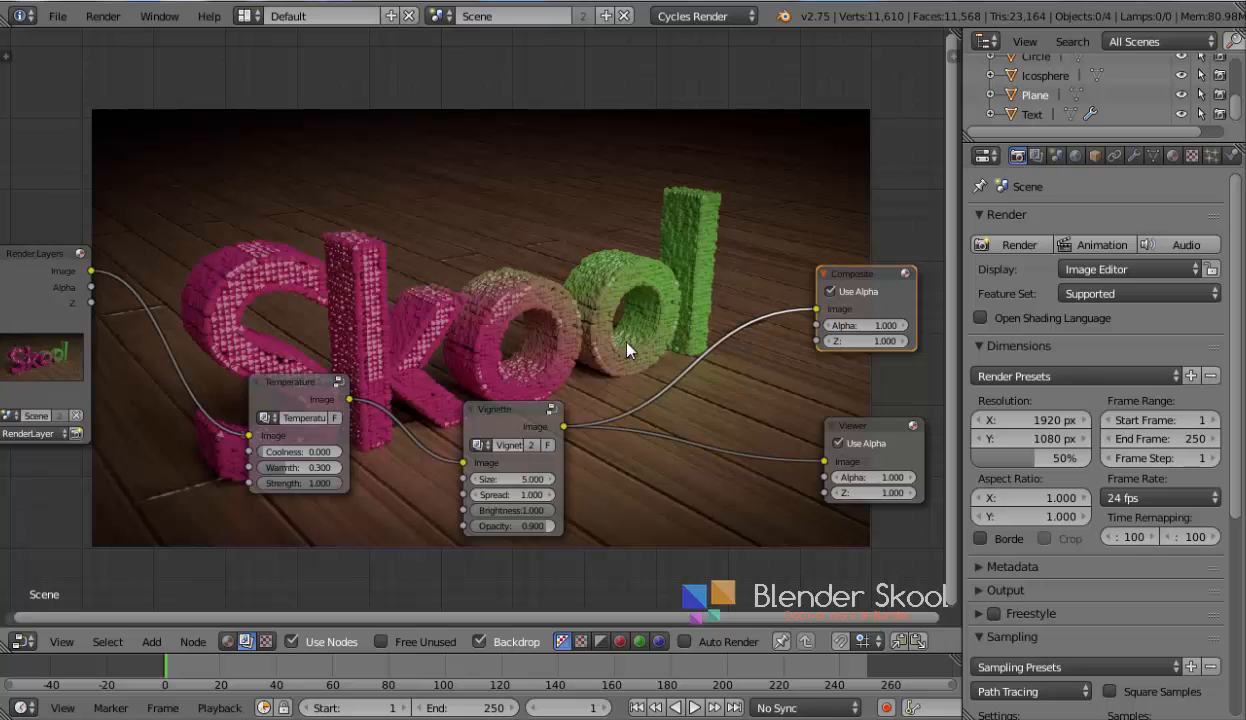
middle_drag(500, 345, 580, 354)
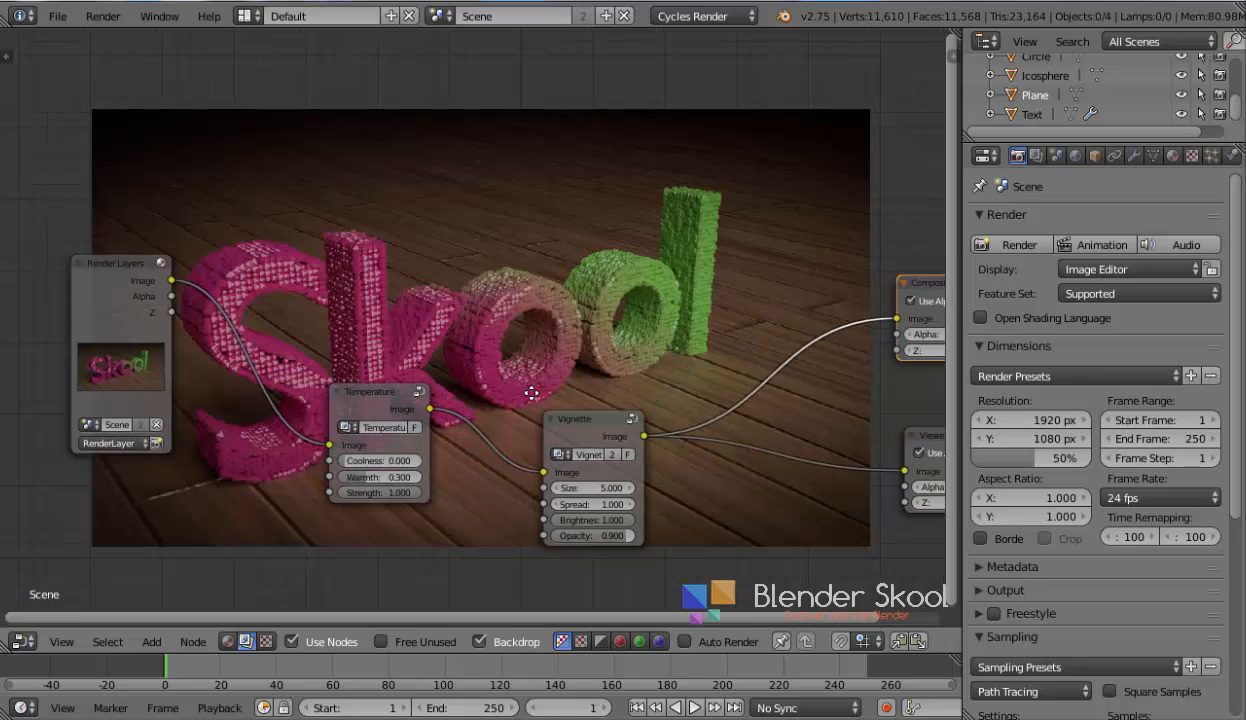
middle_drag(531, 393, 535, 428)
Try inserting a Quick Frame group node after Render Layers, then delete it and relink Render Layers to Temperature
key(shift+a)
mouse_move(381, 266)
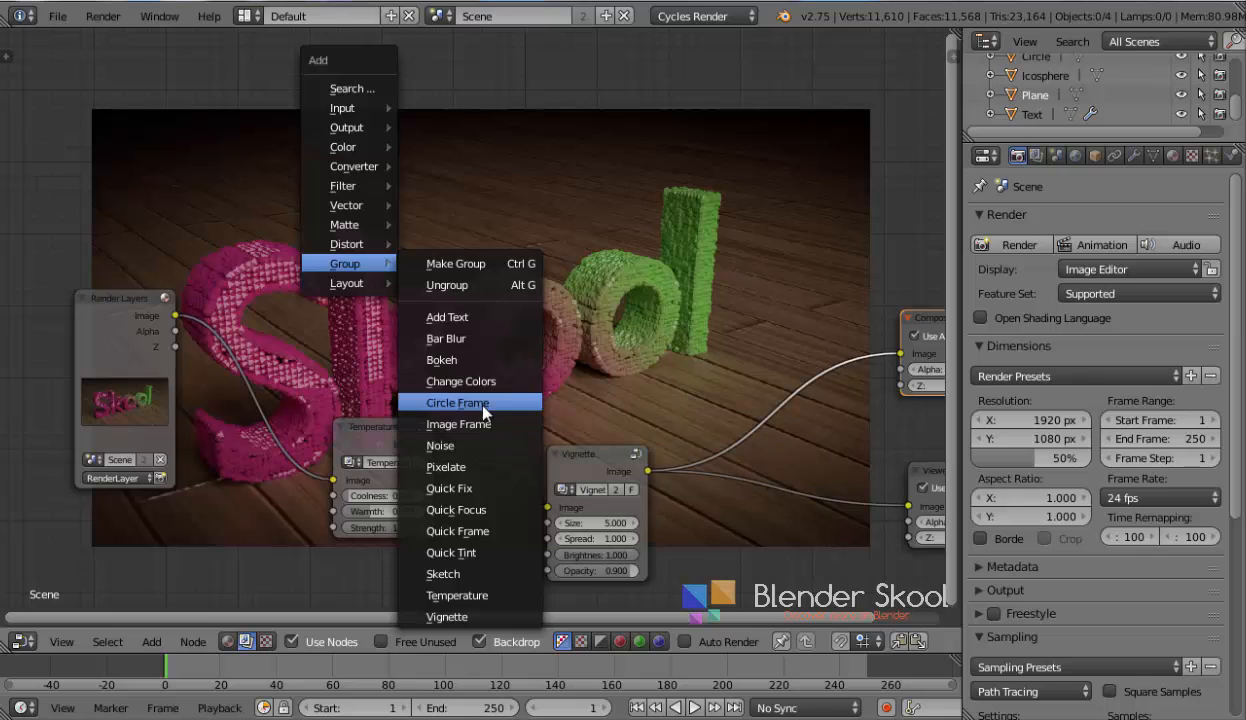
click(458, 531)
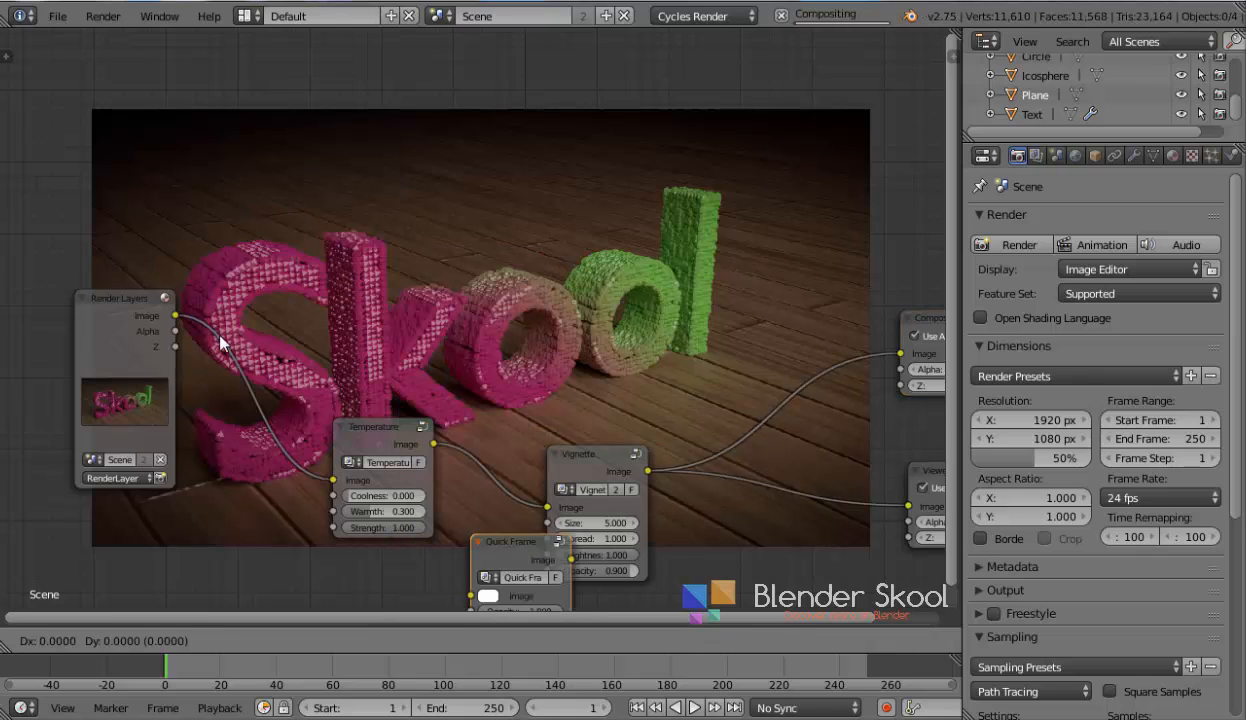
click(268, 364)
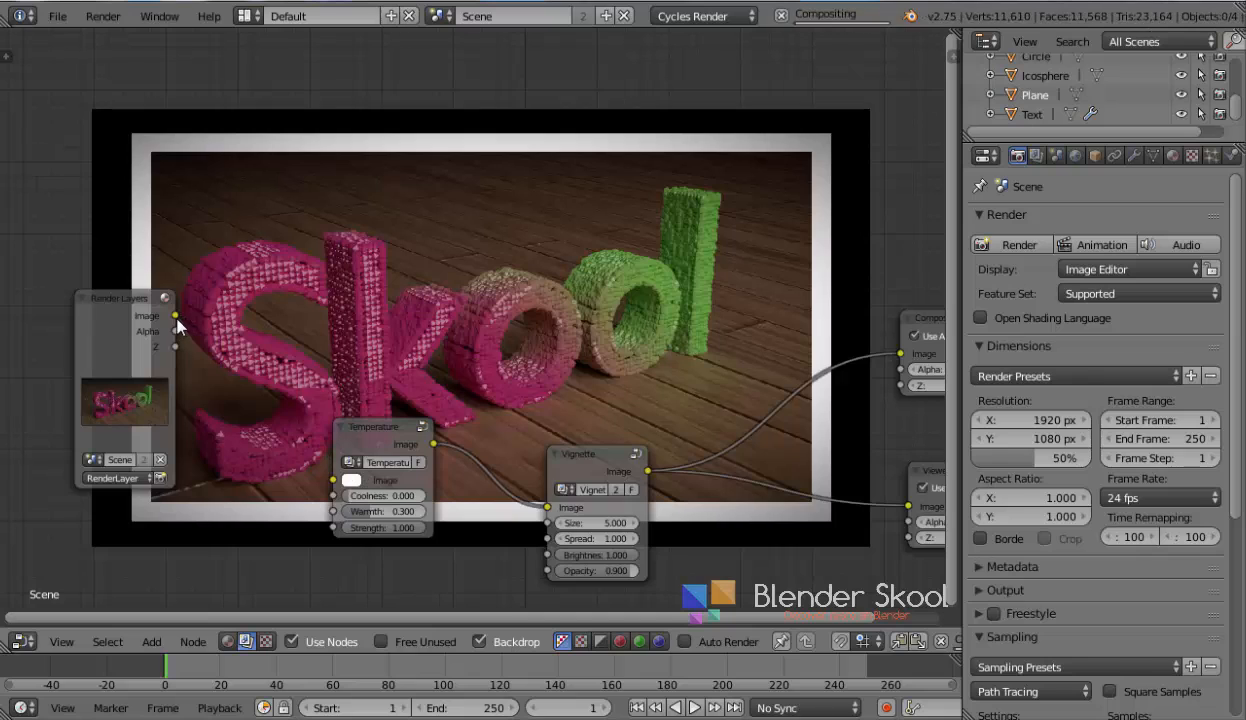
key(x)
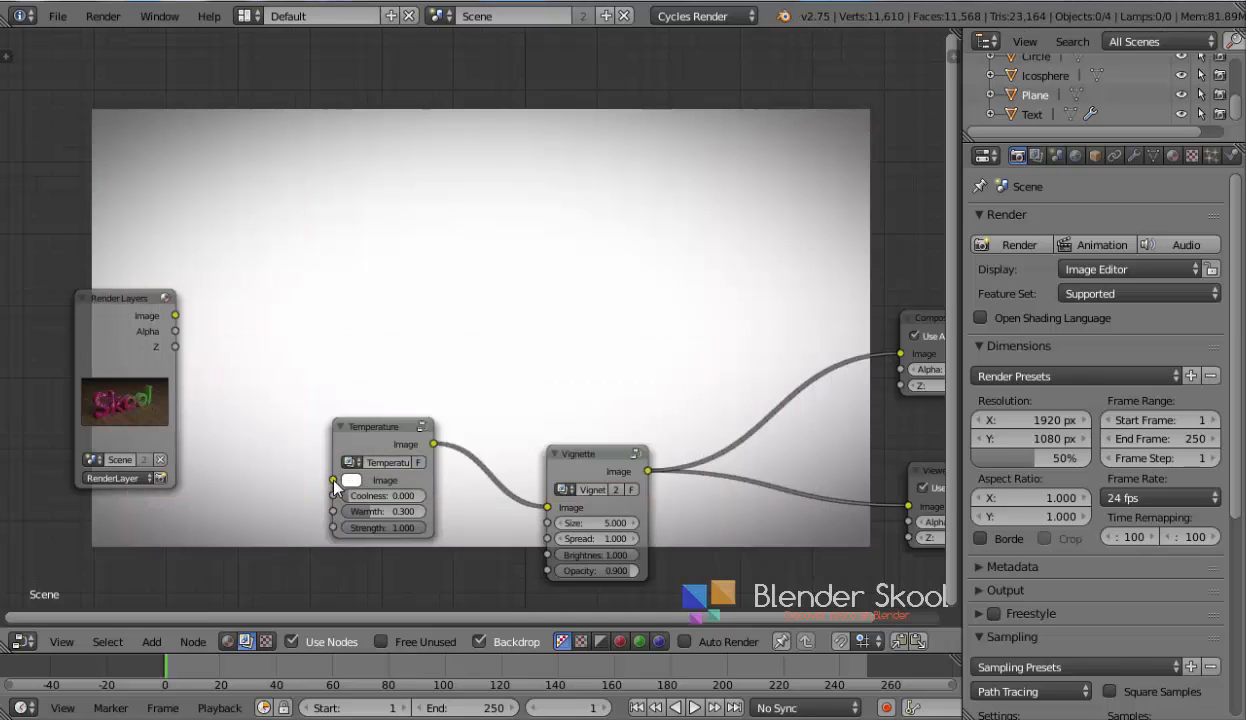
drag(335, 480, 172, 316)
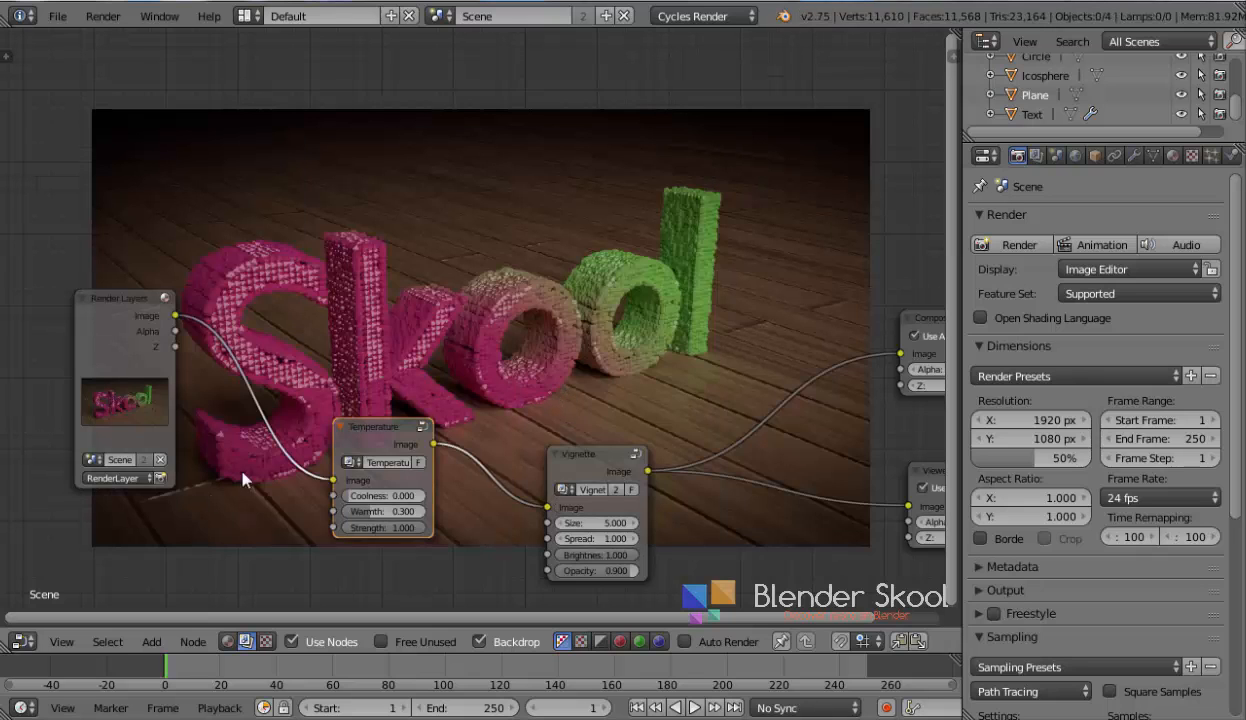
middle_drag(250, 490, 247, 524)
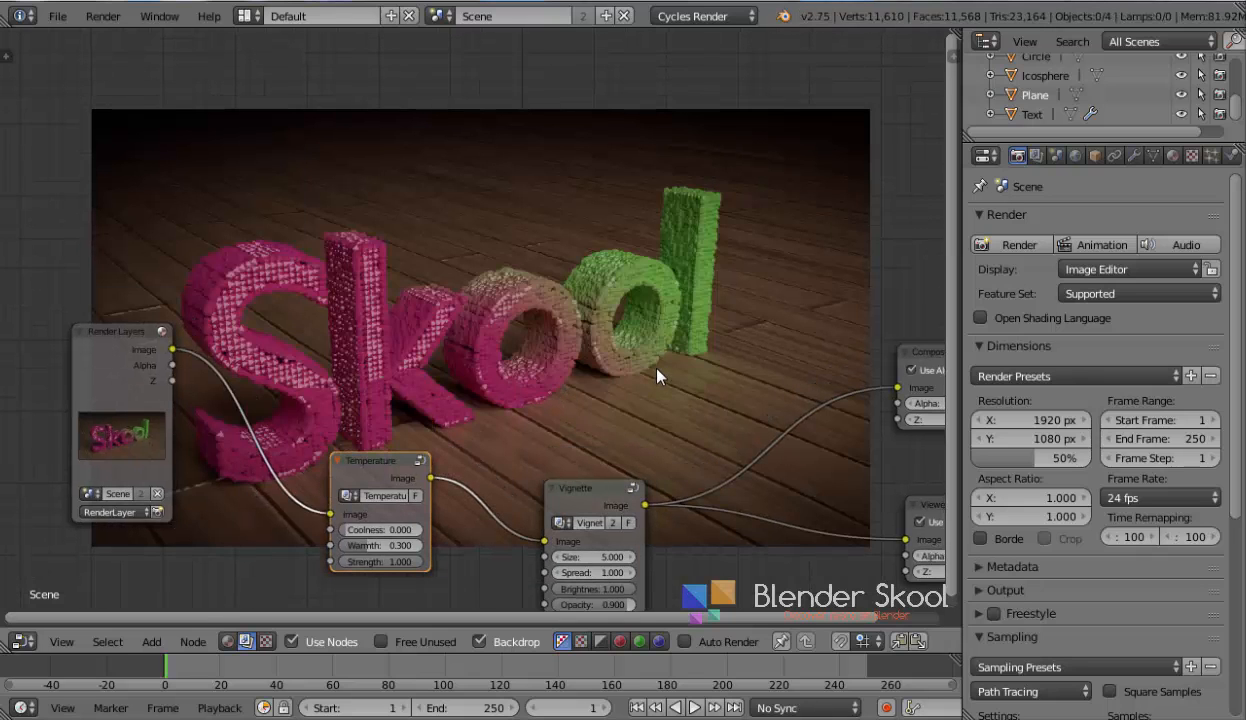
key(v)
key(alt+v)
key(alt+v)
key(alt+v)
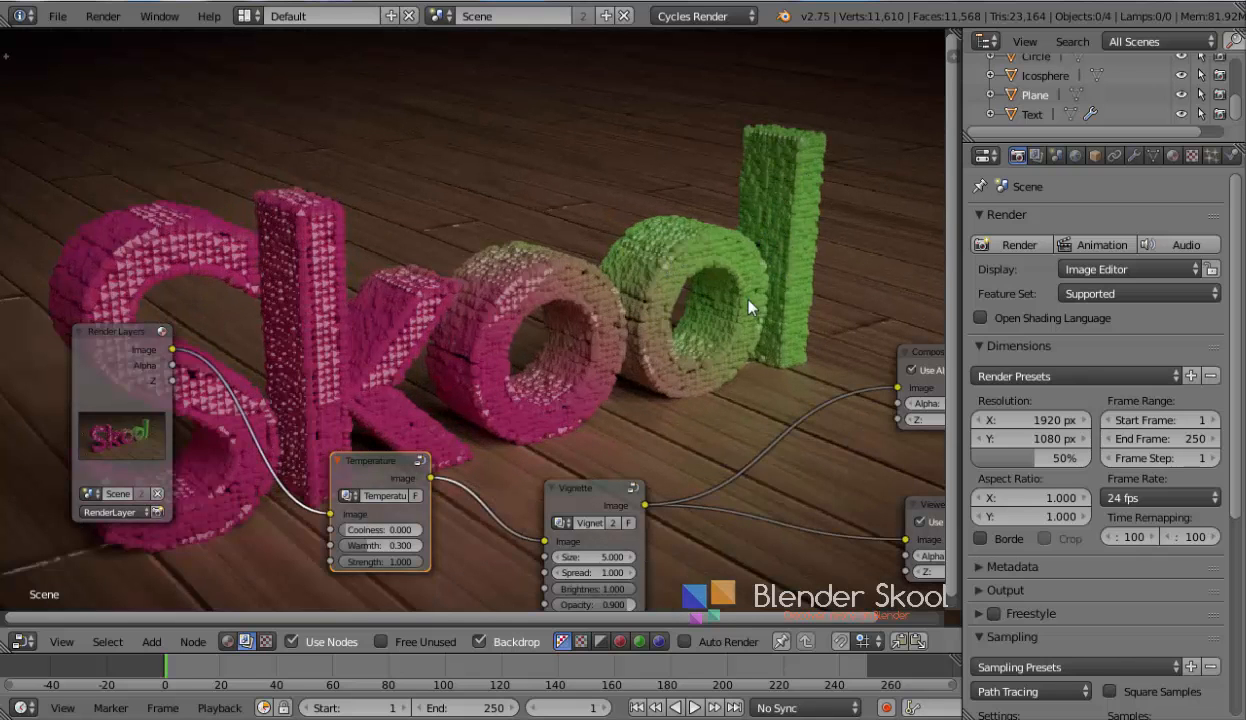
key(v)
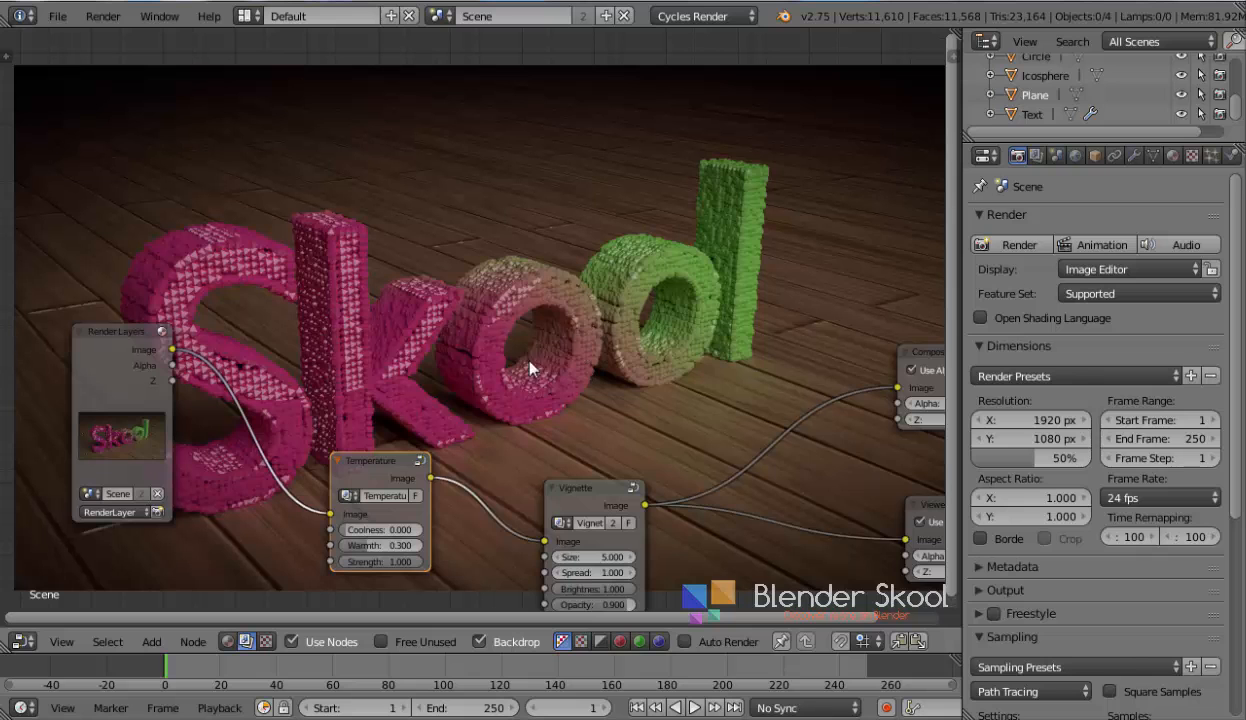
Switch this area to the Image Editor and display the Viewer Node image
click(22, 641)
click(78, 490)
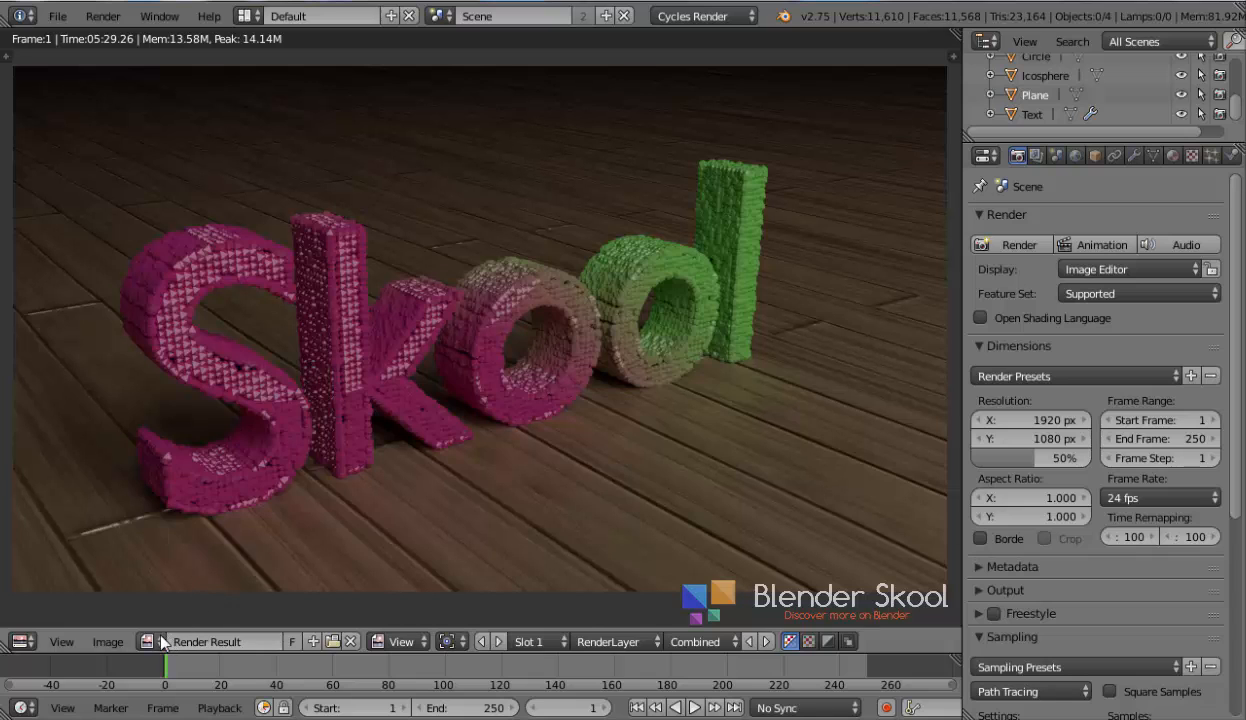
click(150, 641)
click(150, 641)
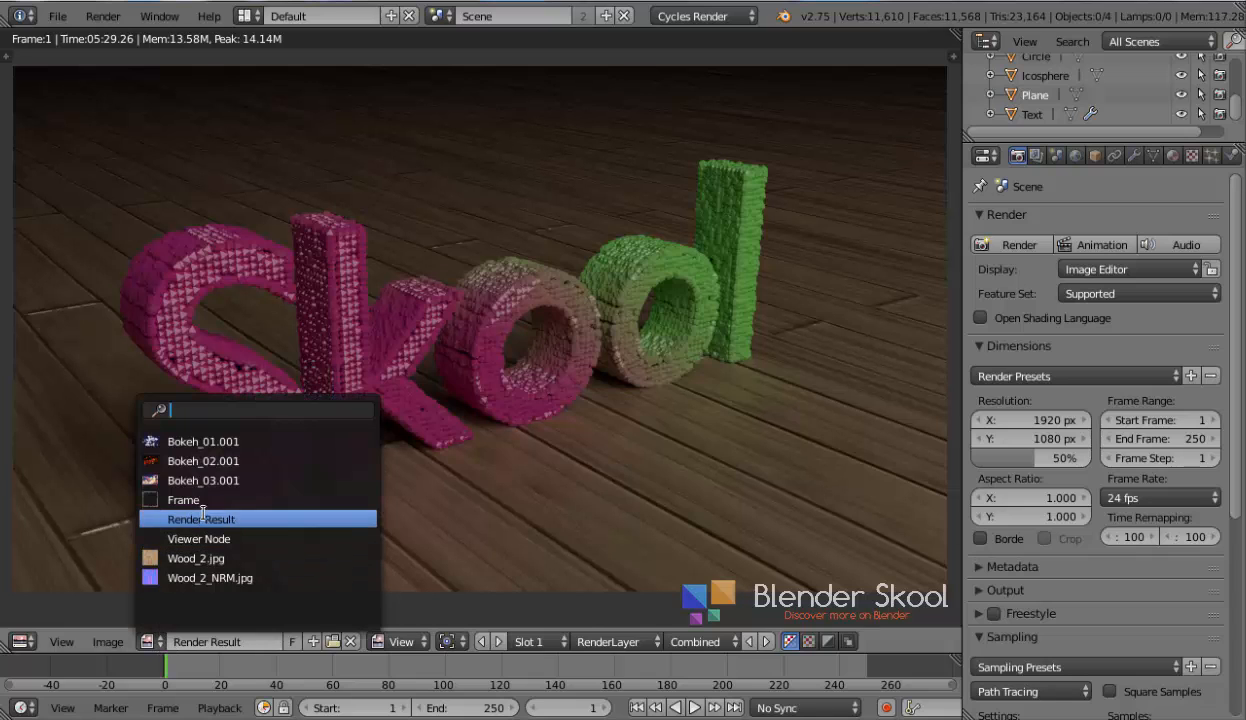
click(225, 538)
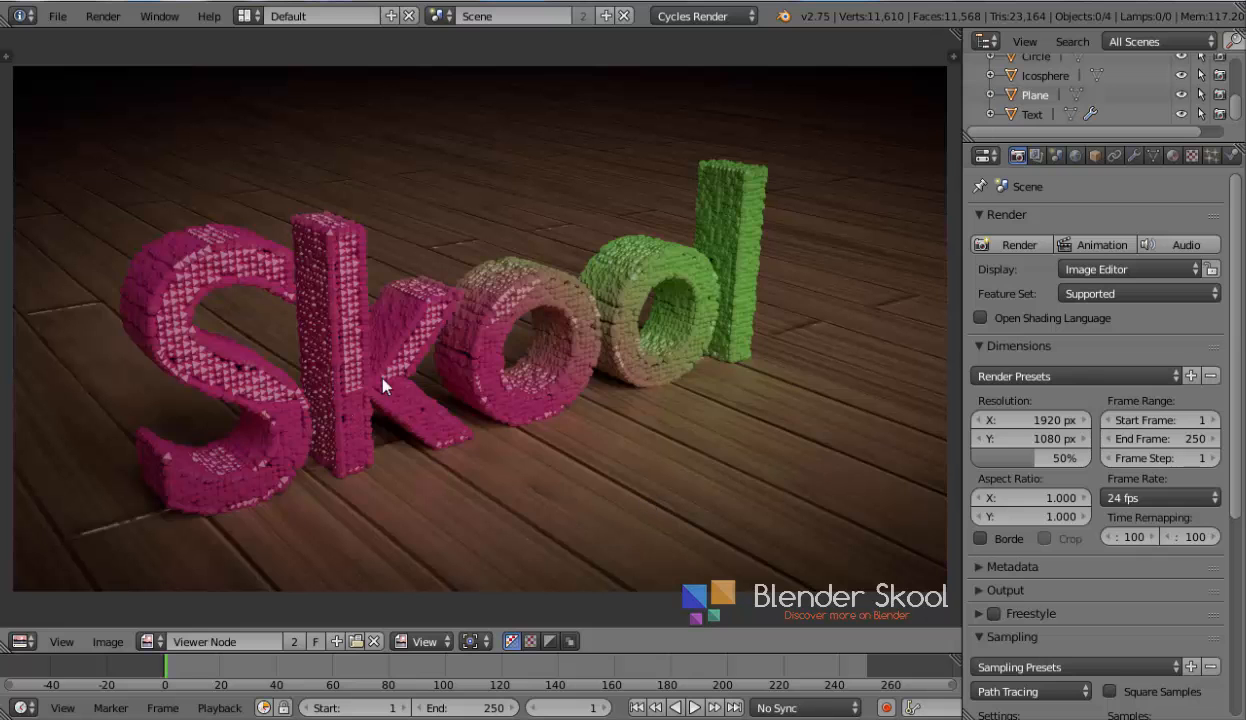
Zoom in and out on the Viewer Node image to inspect the composited result
scroll(527, 445, up, 1)
scroll(527, 445, down, 1)
scroll(727, 240, up, 1)
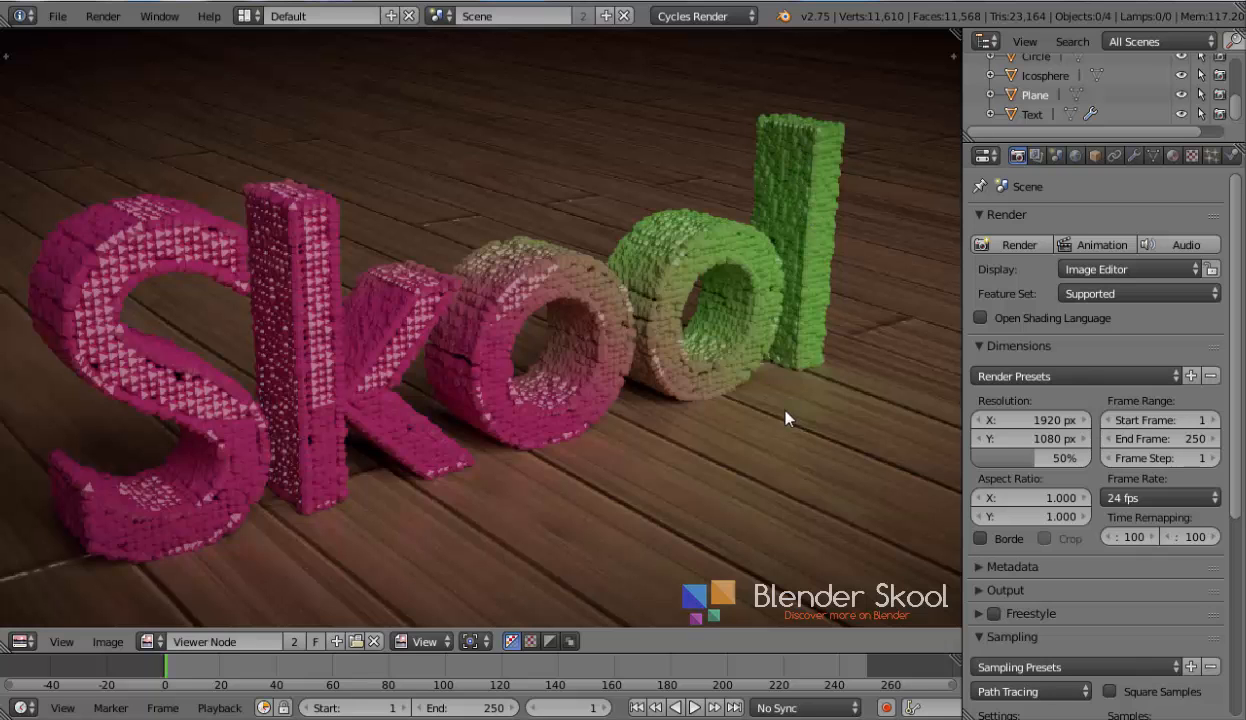
scroll(786, 419, down, 1)
scroll(778, 423, down, 1)
scroll(450, 391, up, 1)
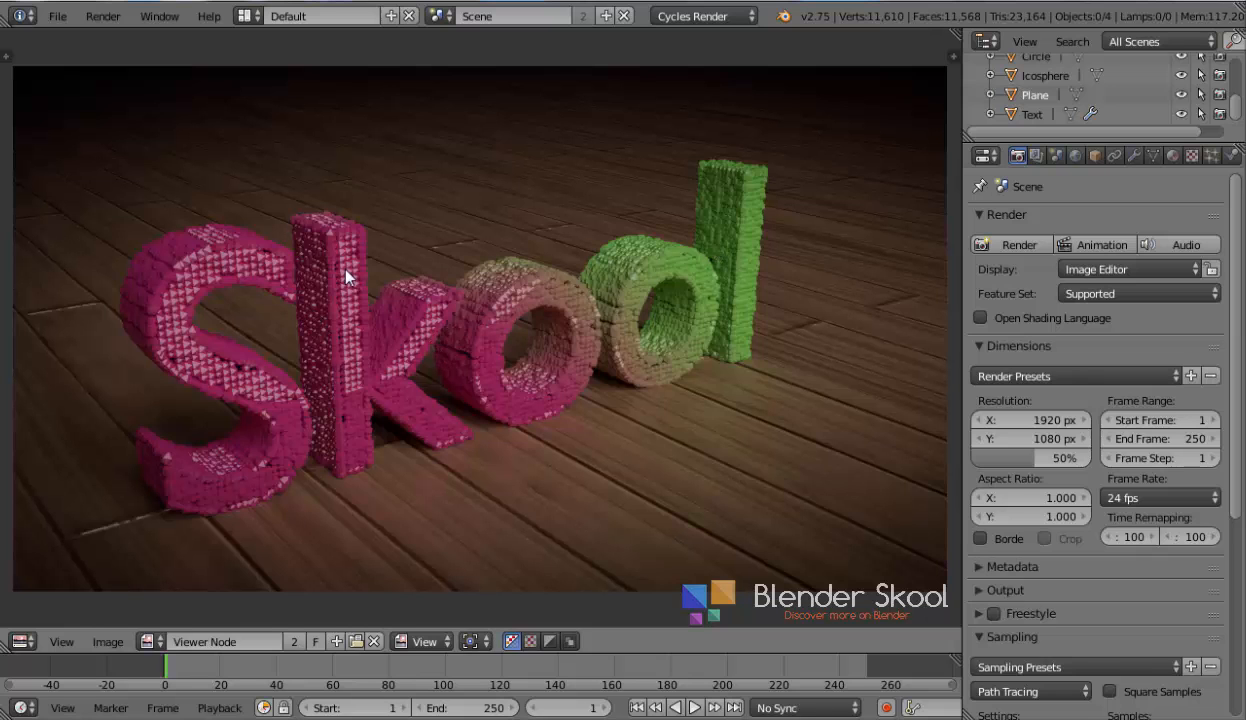
scroll(740, 258, up, 1)
scroll(493, 343, down, 1)
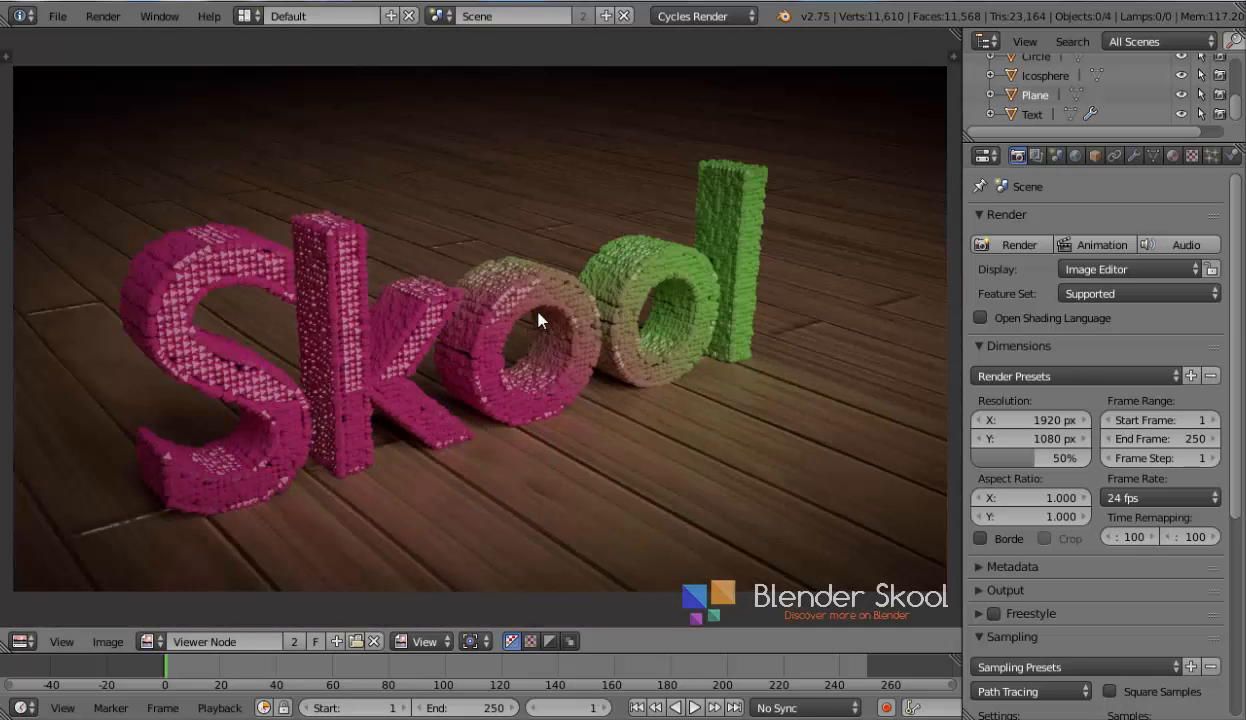